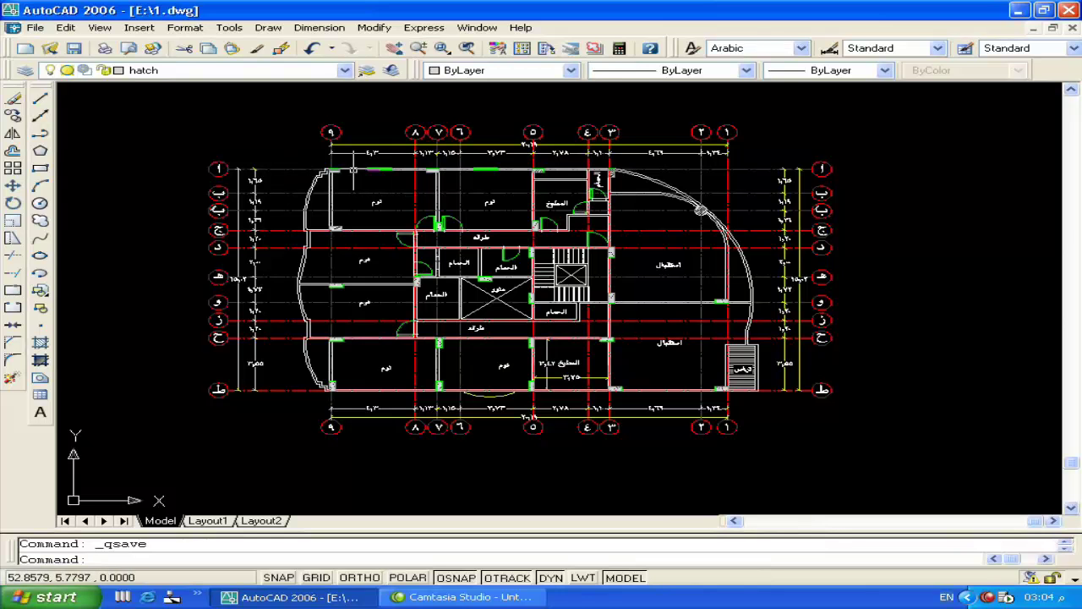
# Step: Window-select and delete the stray green piece on the top outer wall
pyautogui.scroll(3, 364, 160)
pyautogui.scroll(5, 357, 169)
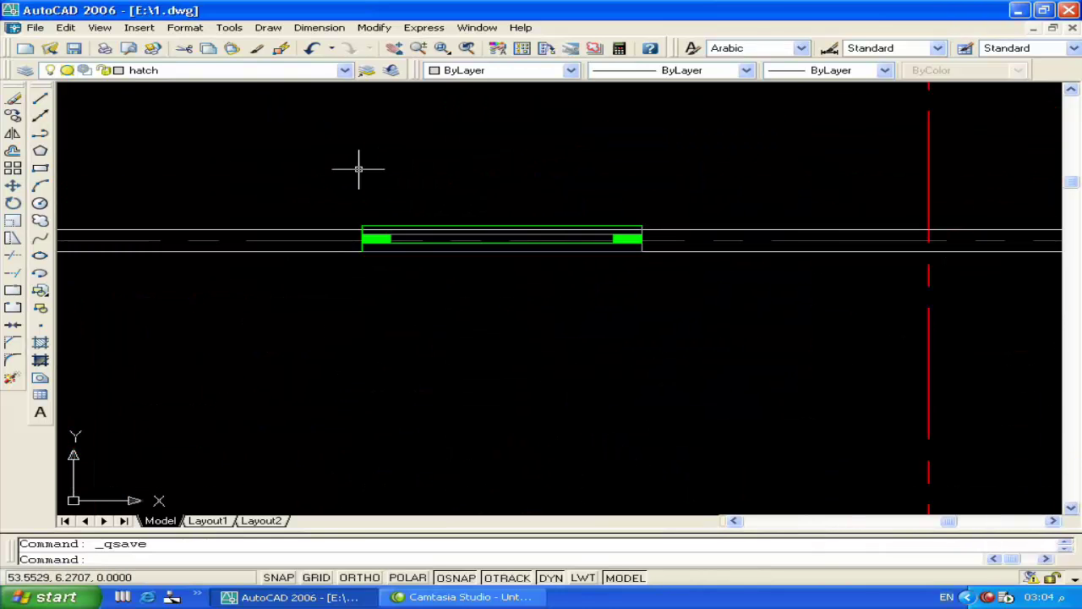
pyautogui.click(733, 193)
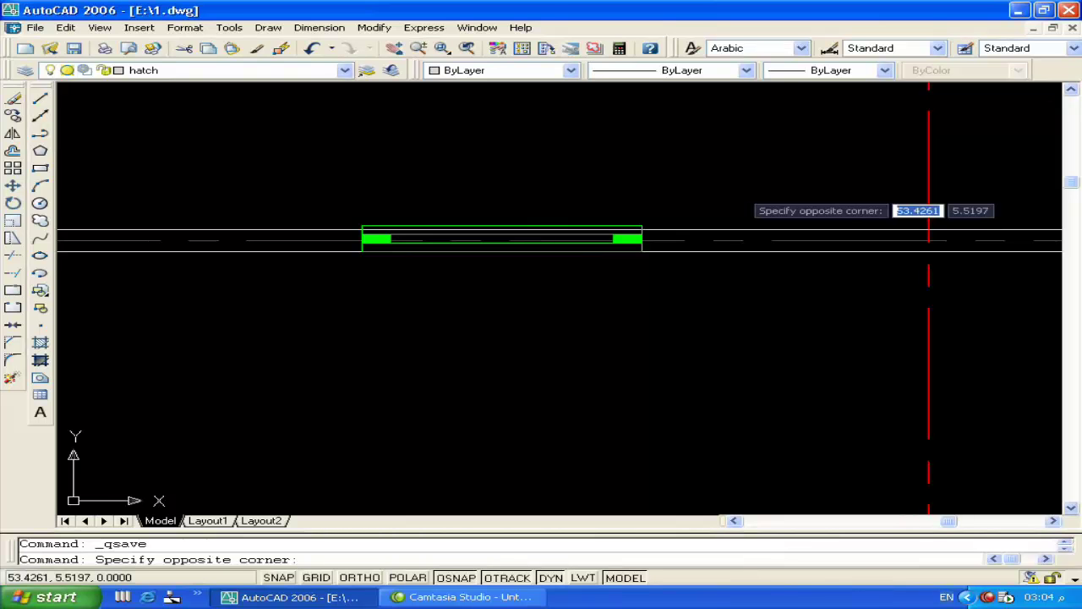
pyautogui.click(678, 183)
pyautogui.press('Delete')
pyautogui.scroll(-8, 684, 212)
pyautogui.scroll(5, 481, 212)
pyautogui.moveTo(620, 285)
pyautogui.mouseDown(button='middle')
pyautogui.moveTo(570, 249)
pyautogui.moveTo(408, 251)
pyautogui.mouseUp(button='middle')
pyautogui.scroll(-2, 561, 177)
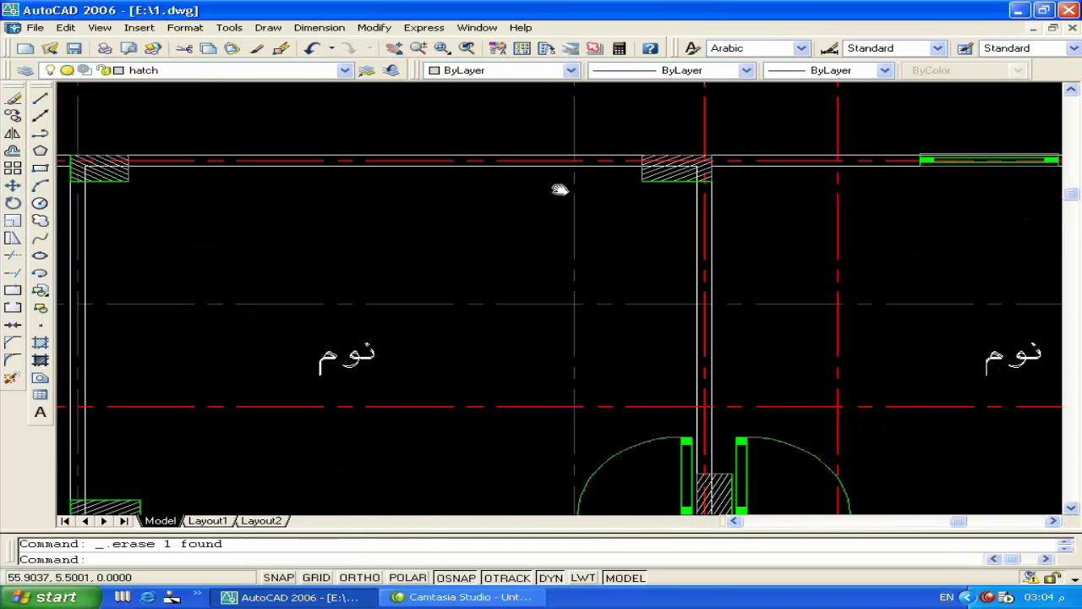
pyautogui.scroll(-2, 477, 193)
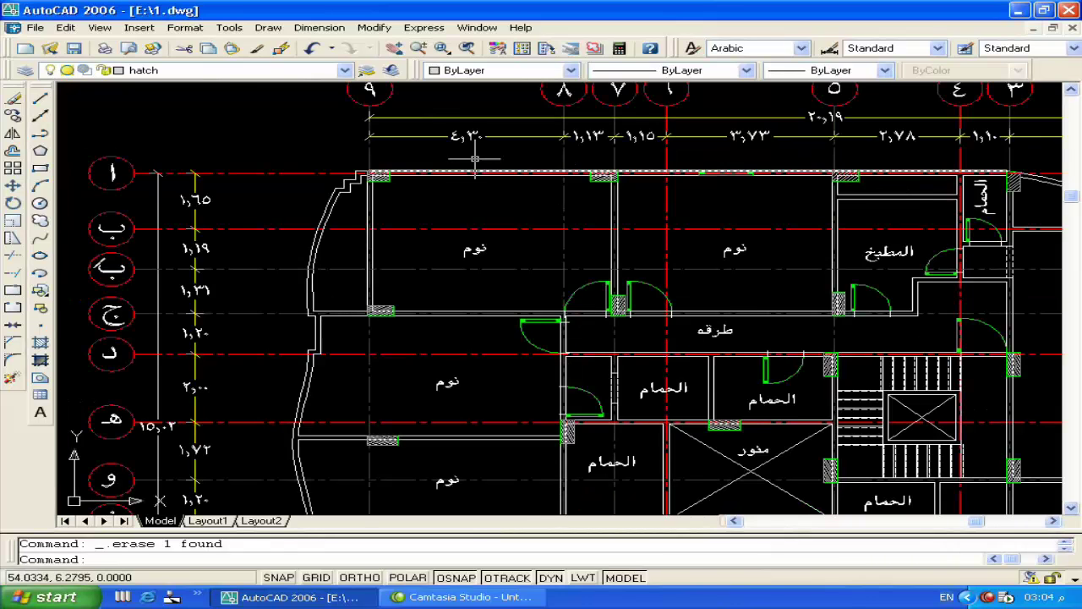
pyautogui.scroll(3, 479, 156)
# Step: Move the top wall's inner line a short distance down with MOVE (M)
pyautogui.click(486, 196)
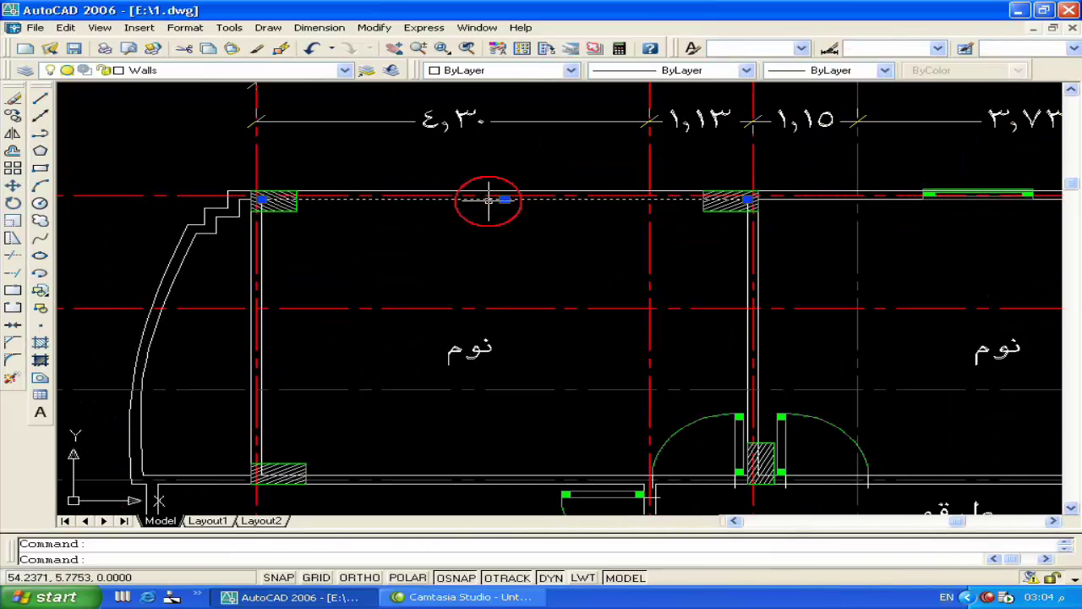
pyautogui.write('m')
pyautogui.press('Return')
pyautogui.click(489, 240)
pyautogui.press('Escape')
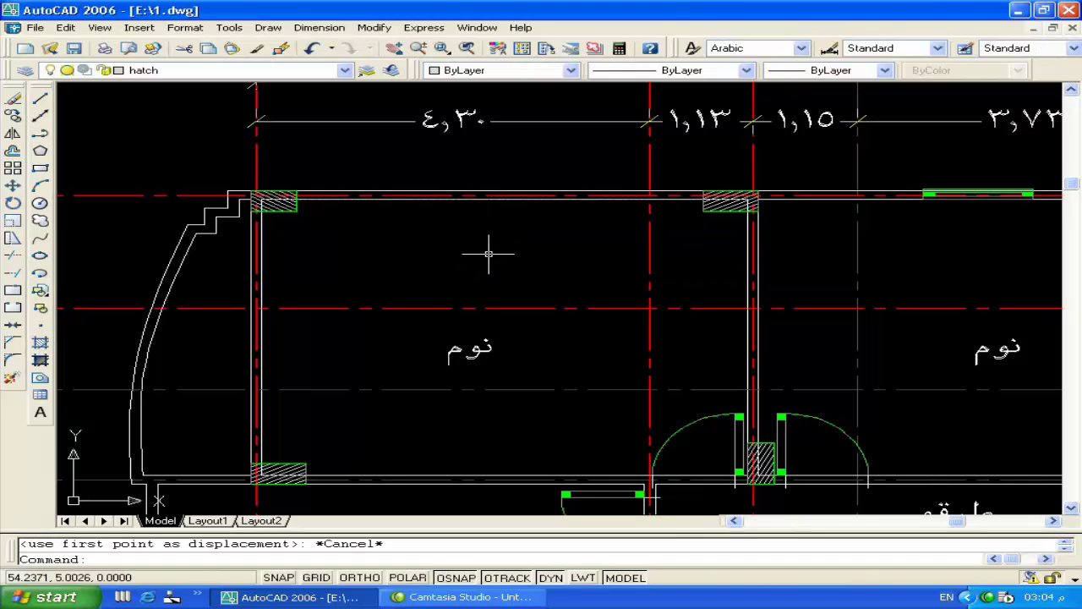
pyautogui.scroll(5, 483, 189)
pyautogui.click(503, 201)
pyautogui.write('m')
pyautogui.press('Return')
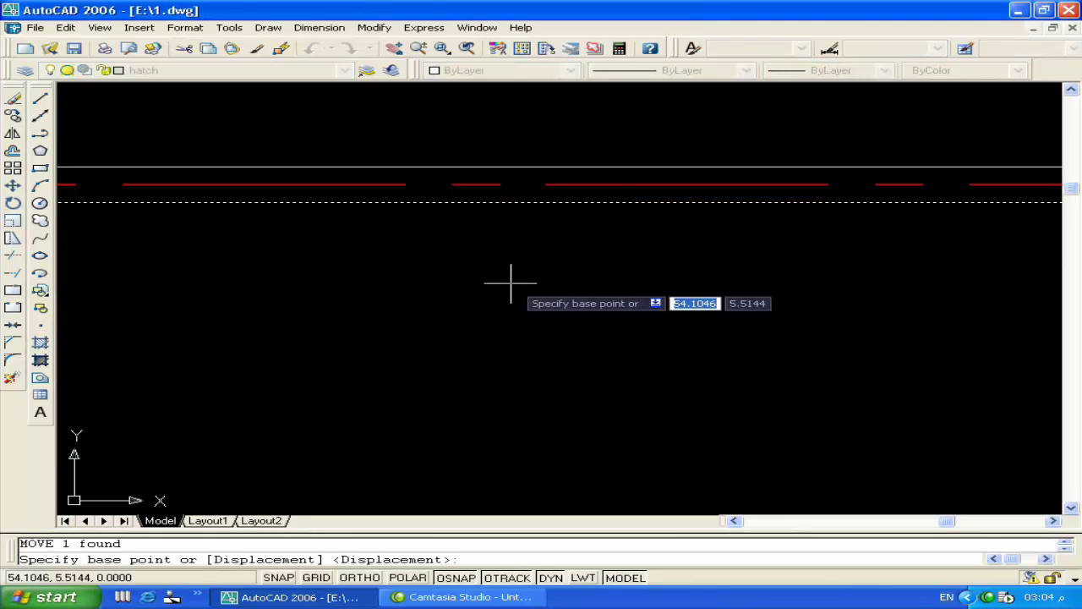
pyautogui.click(508, 164)
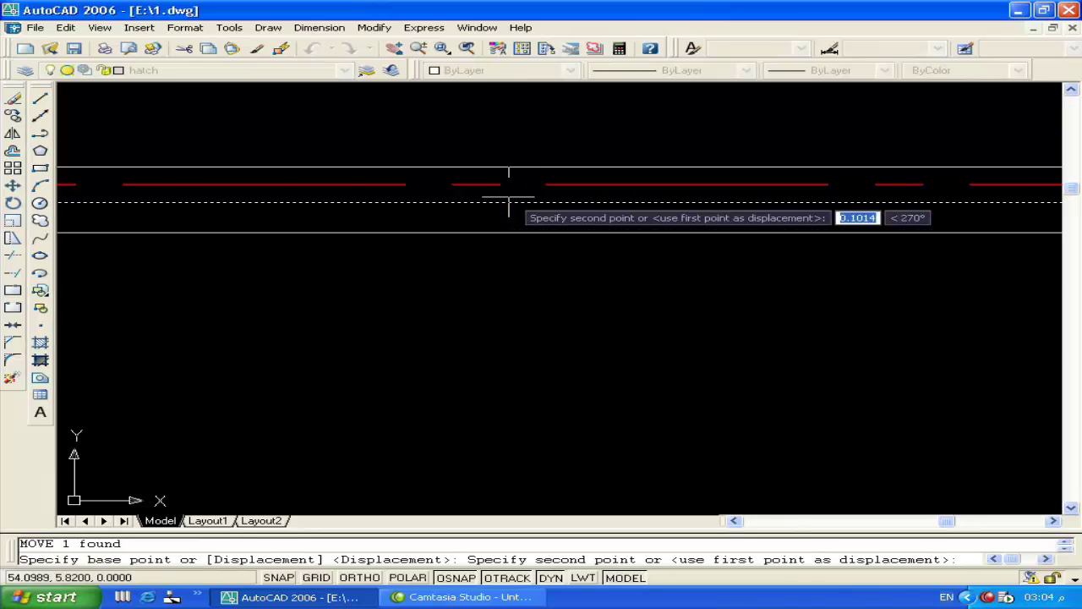
pyautogui.click(508, 203)
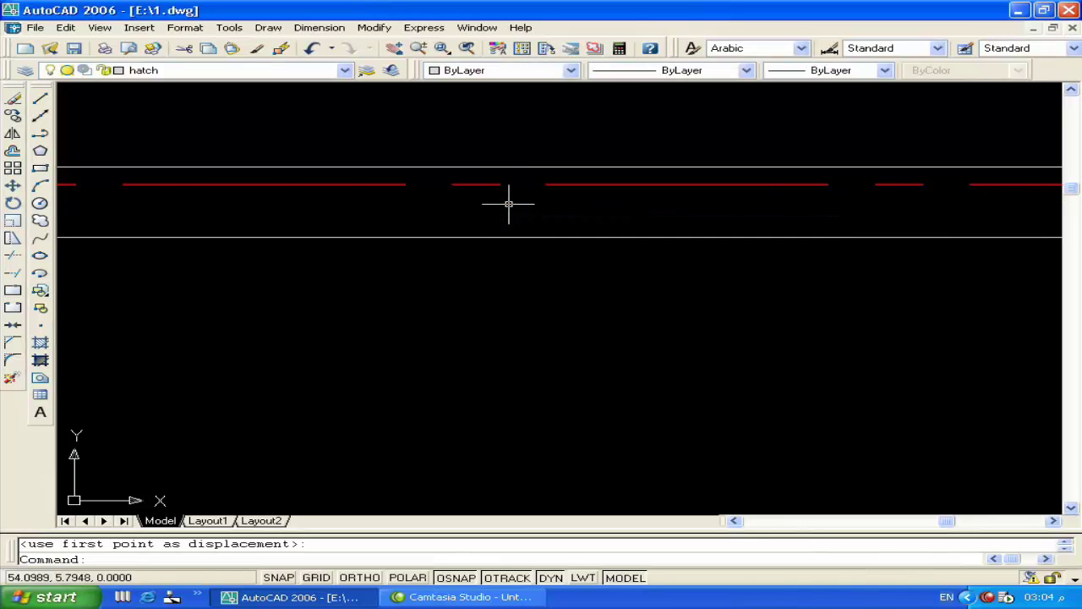
pyautogui.scroll(-5, 508, 203)
pyautogui.scroll(-2, 508, 203)
pyautogui.scroll(5, 682, 216)
pyautogui.moveTo(507, 216)
pyautogui.mouseDown(button='middle')
pyautogui.moveTo(466, 248)
pyautogui.moveTo(727, 266)
pyautogui.mouseUp(button='middle')
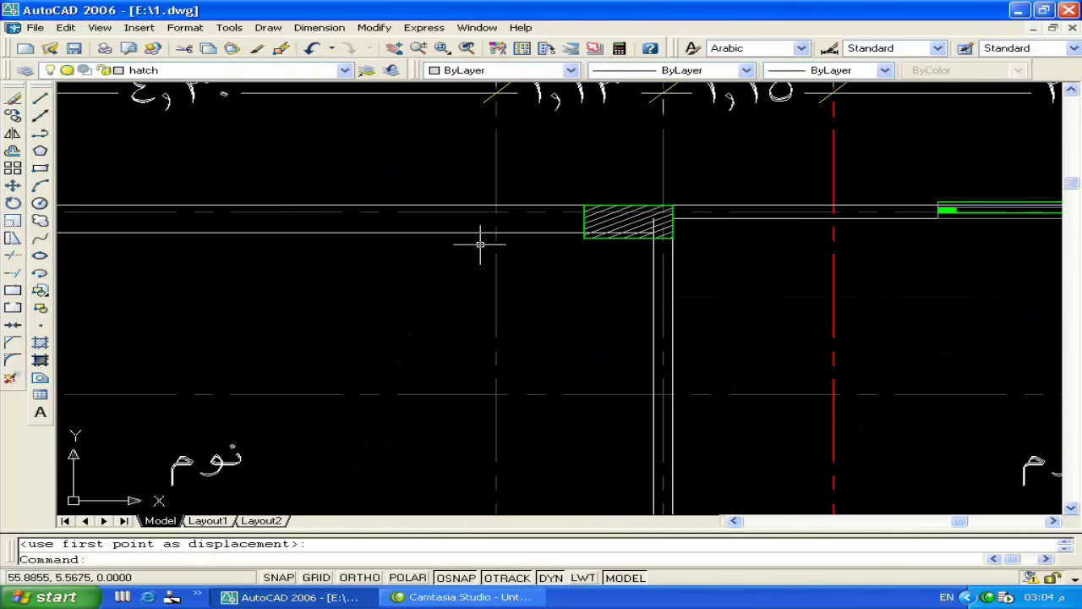
pyautogui.moveTo(369, 268); pyautogui.dragTo(597, 269, button='middle')
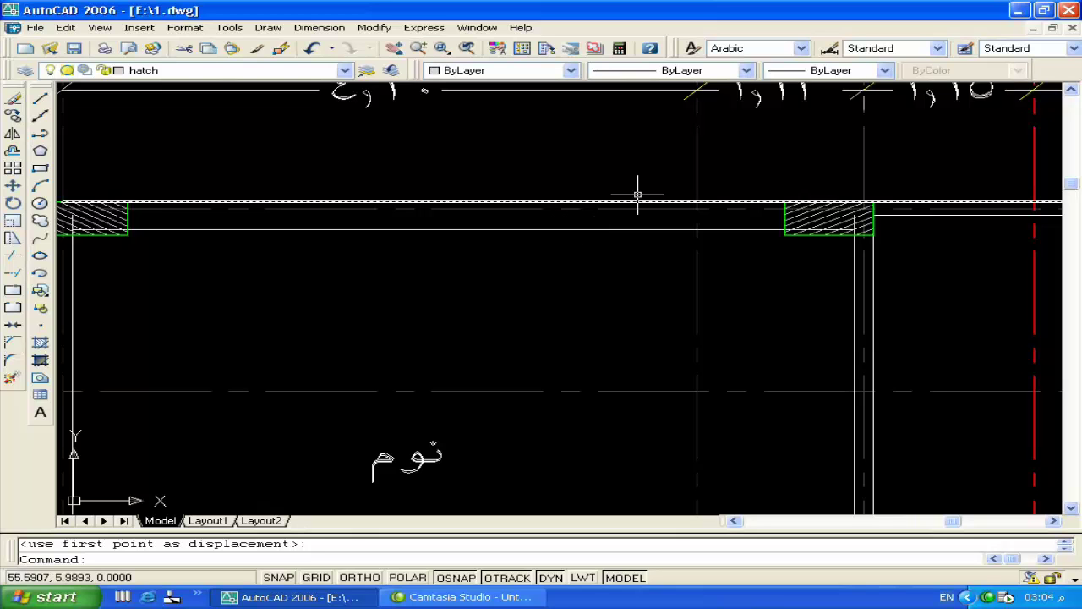
pyautogui.scroll(1, 659, 199)
pyautogui.scroll(2, 684, 202)
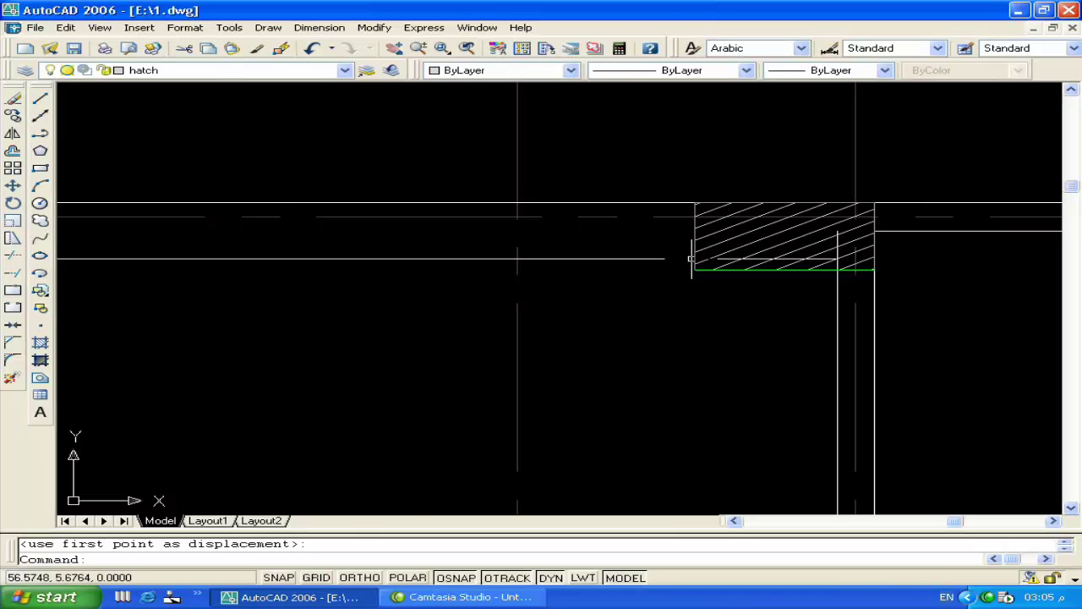
pyautogui.moveTo(692, 259); pyautogui.dragTo(634, 269, button='middle')
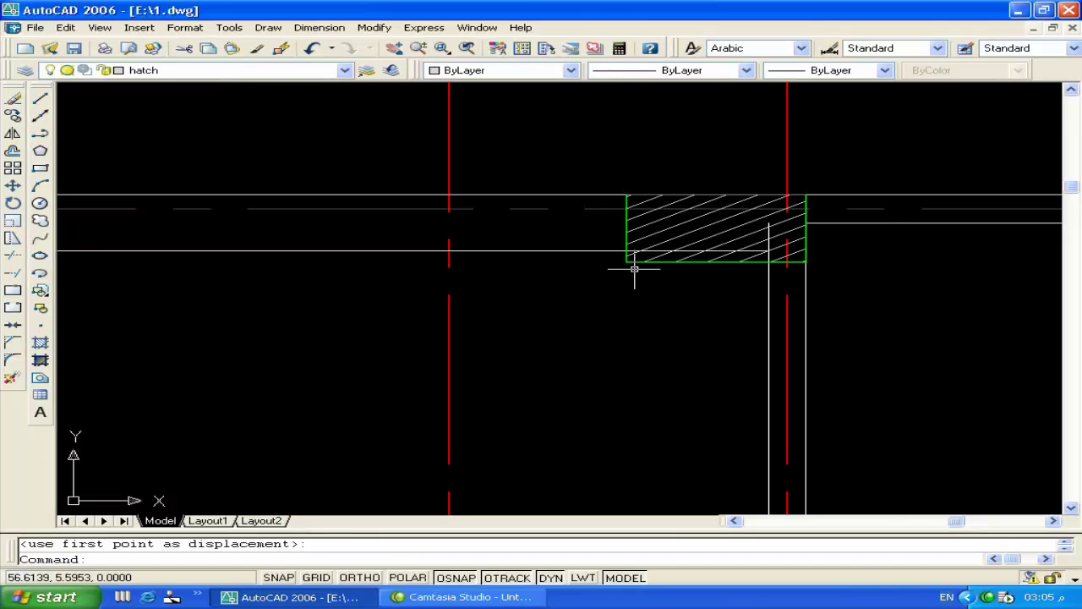
pyautogui.scroll(3, 647, 183)
pyautogui.moveTo(647, 184); pyautogui.dragTo(491, 242, button='middle')
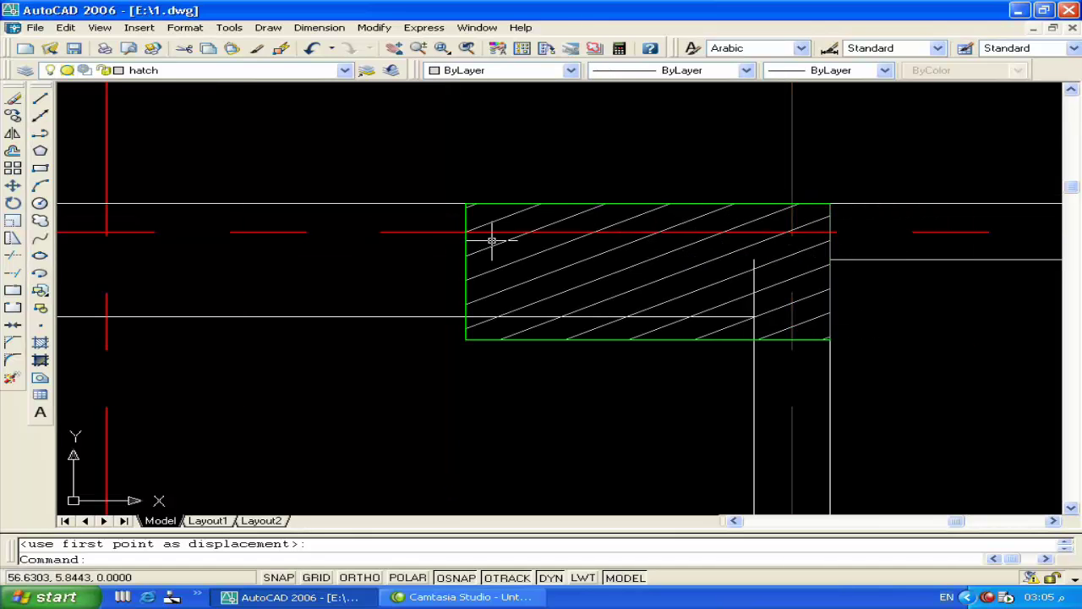
pyautogui.click(467, 247)
pyautogui.press('Escape')
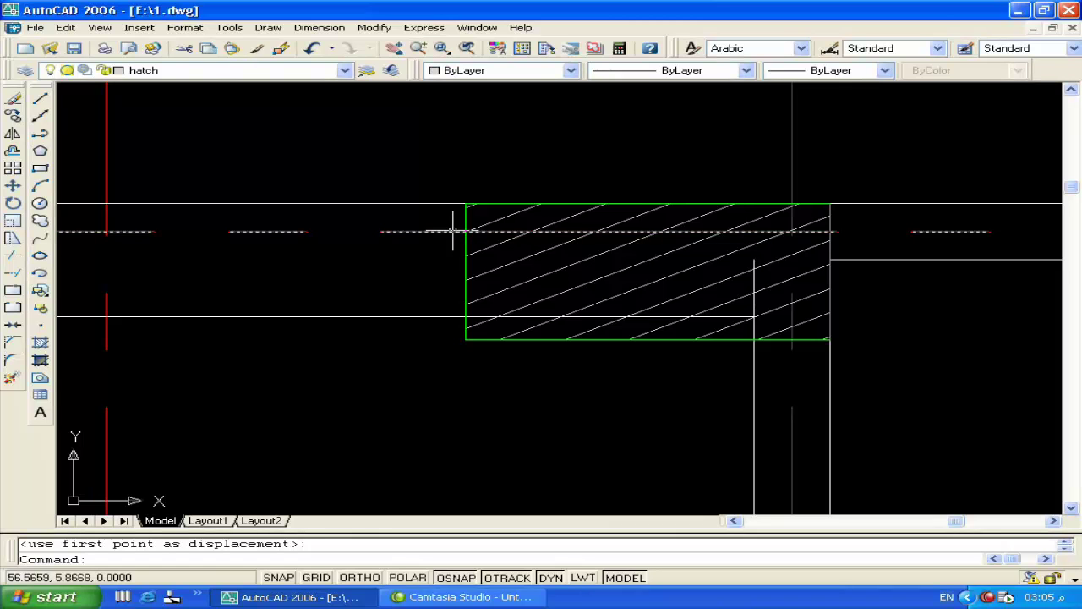
pyautogui.scroll(-5, 453, 230)
pyautogui.scroll(3, 563, 234)
pyautogui.moveTo(628, 234); pyautogui.dragTo(435, 237, button='middle')
pyautogui.click(476, 232)
# Step: Erase the selected hatch and move the top wall's inner line slightly lower
pyautogui.click(687, 166)
pyautogui.press('Delete')
pyautogui.write('m')
pyautogui.press('Return')
pyautogui.click(546, 202)
pyautogui.click(543, 201)
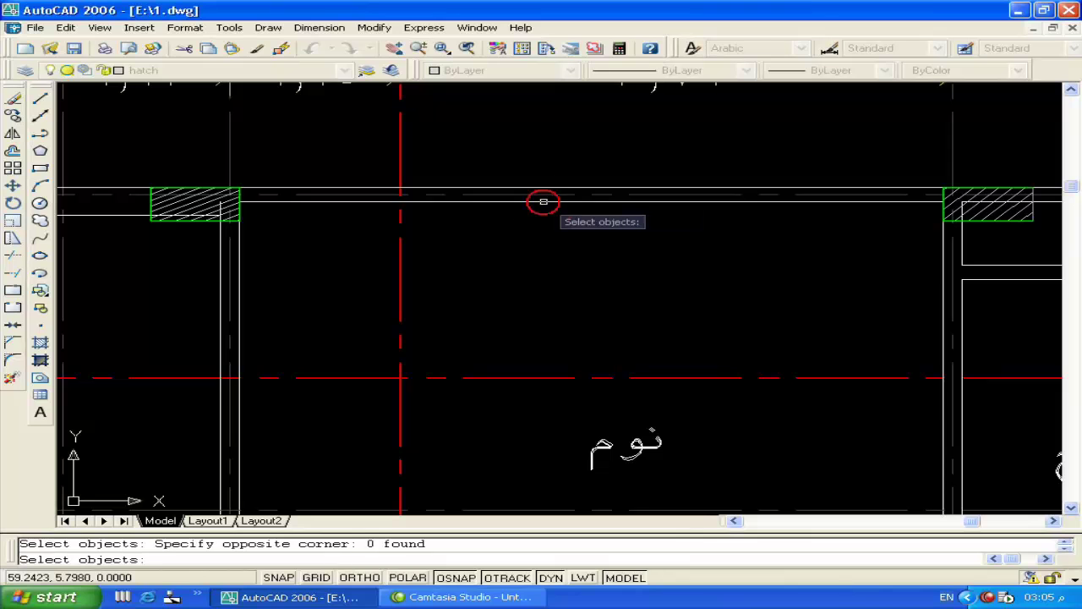
pyautogui.click(543, 201)
pyautogui.press('Return')
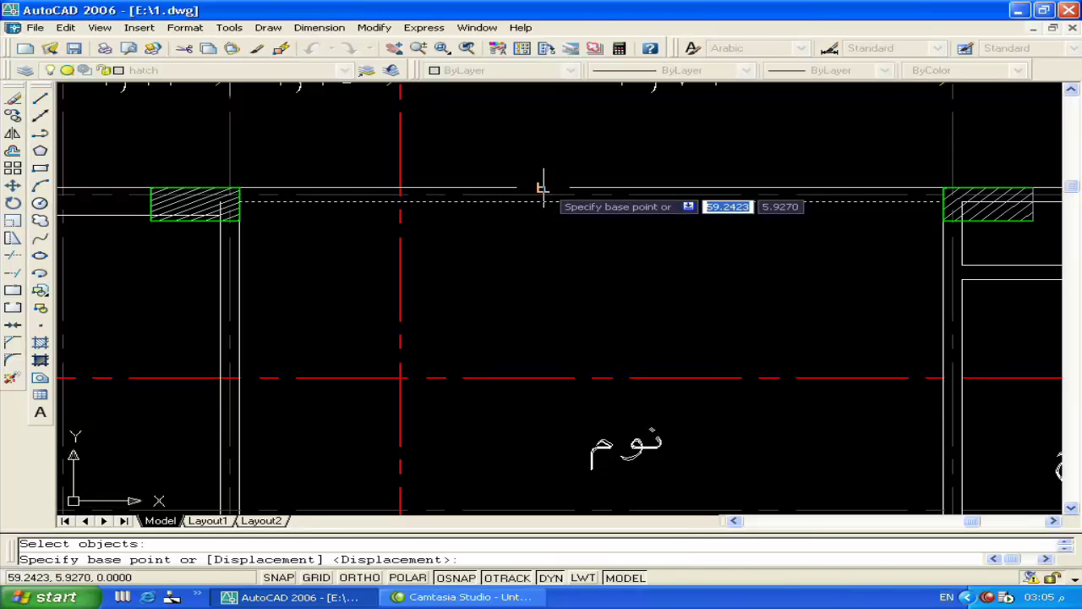
pyautogui.click(542, 196)
pyautogui.click(421, 234)
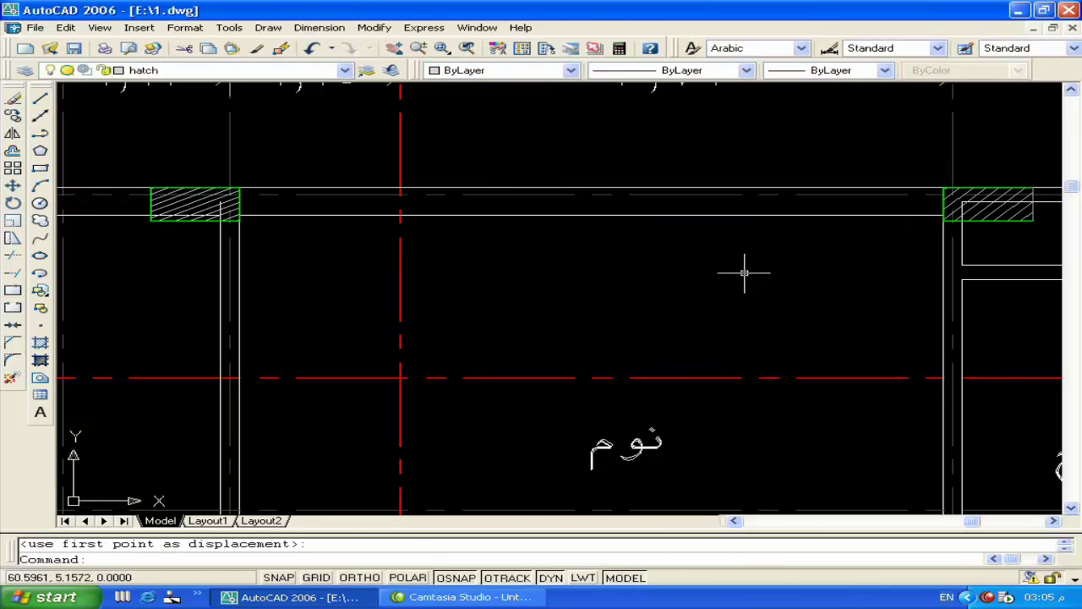
# Step: Move the top lines above the kitchen and bathroom slightly lower together
pyautogui.scroll(-3, 744, 272)
pyautogui.moveTo(369, 290); pyautogui.dragTo(127, 290, button='middle')
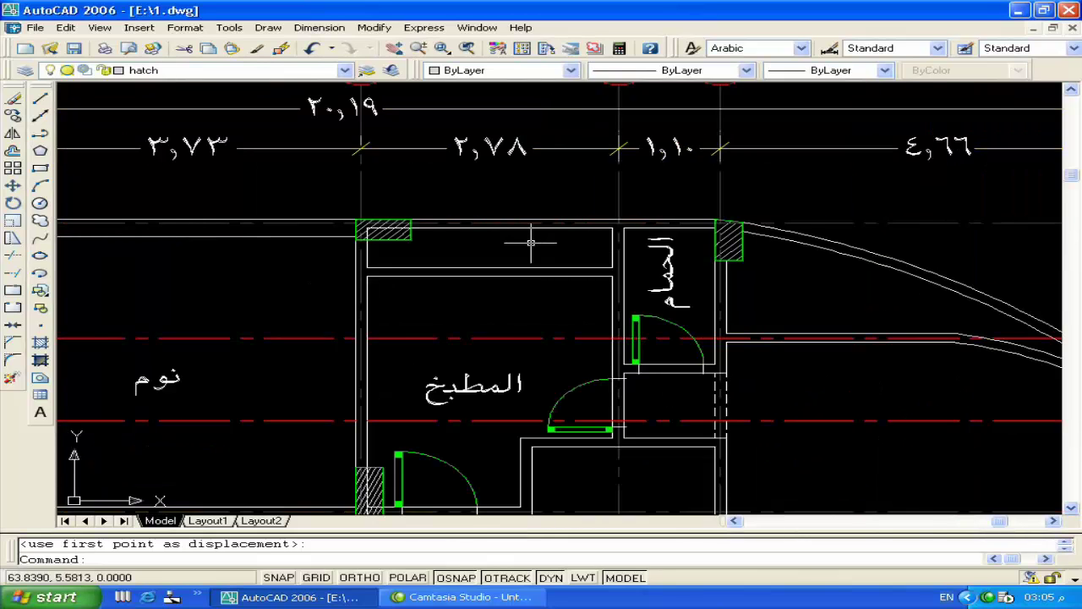
pyautogui.scroll(3, 531, 243)
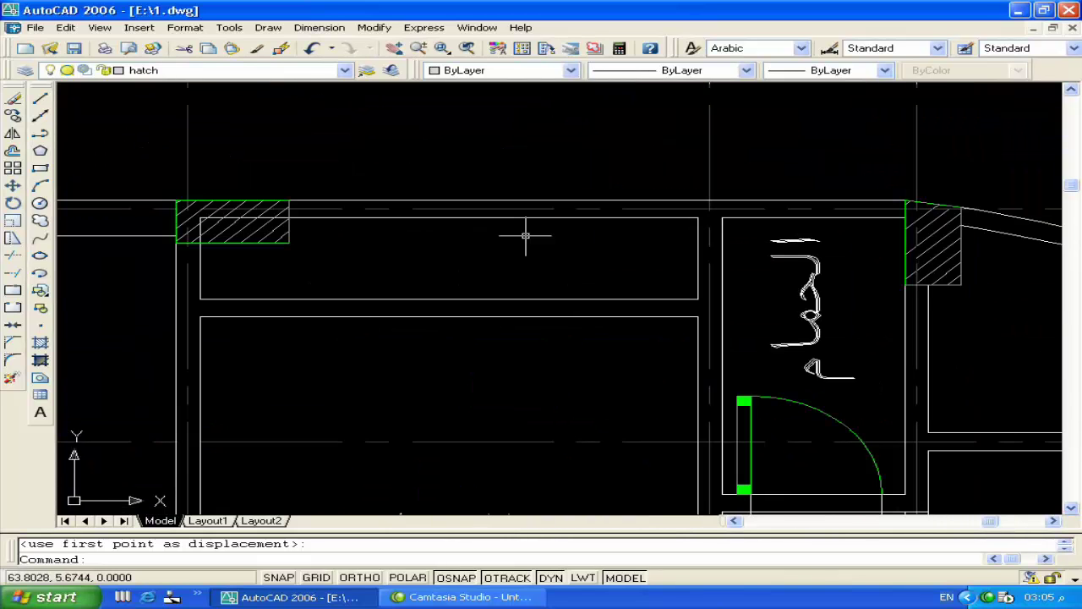
pyautogui.write('m')
pyautogui.press('Return')
pyautogui.click(534, 218)
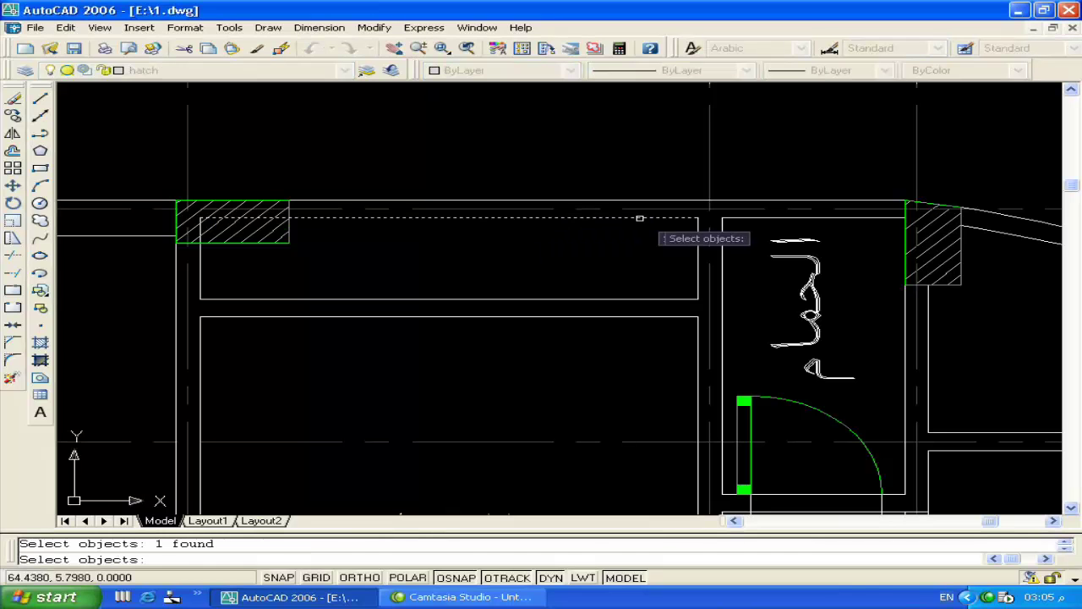
pyautogui.click(737, 217)
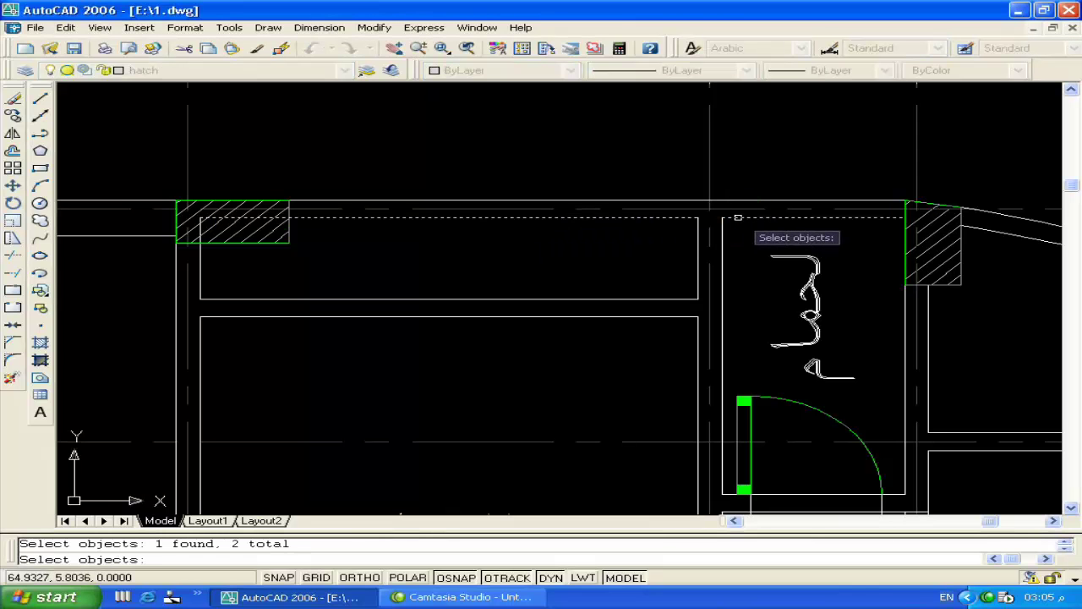
pyautogui.press('Return')
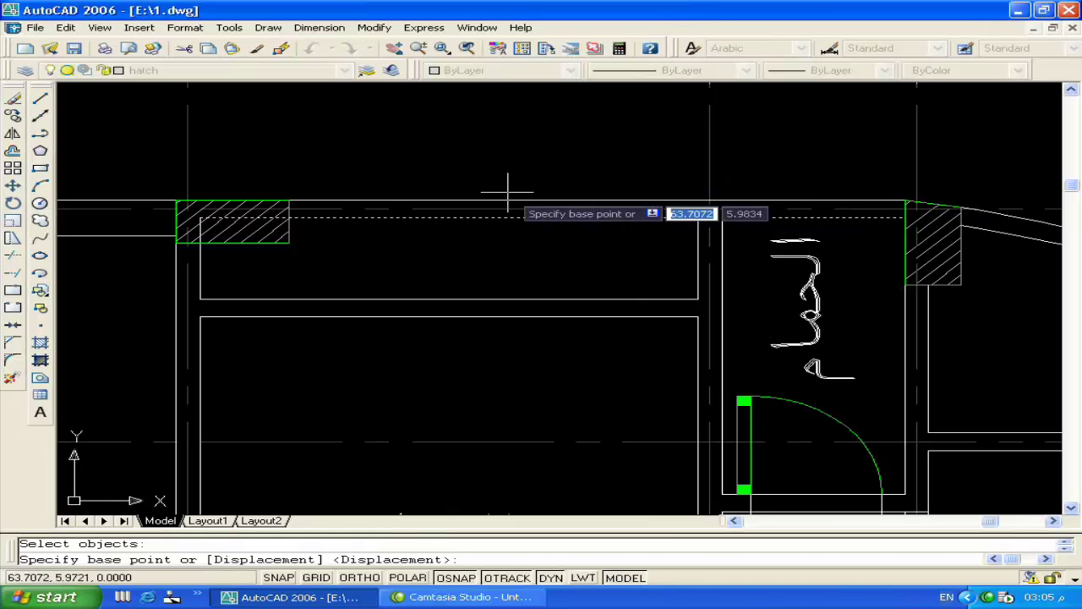
pyautogui.click(505, 201)
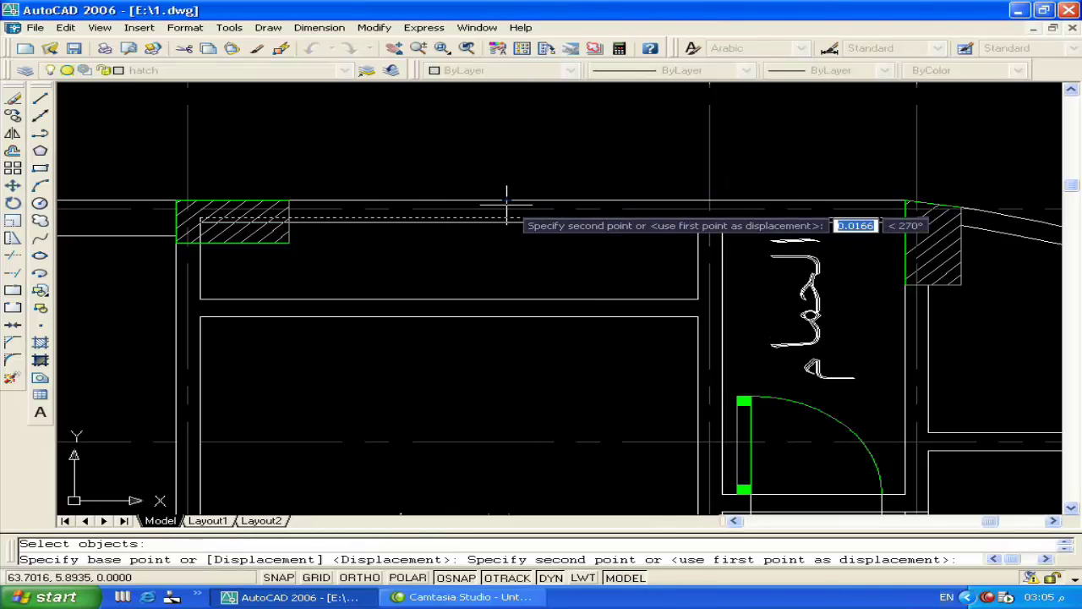
pyautogui.click(507, 217)
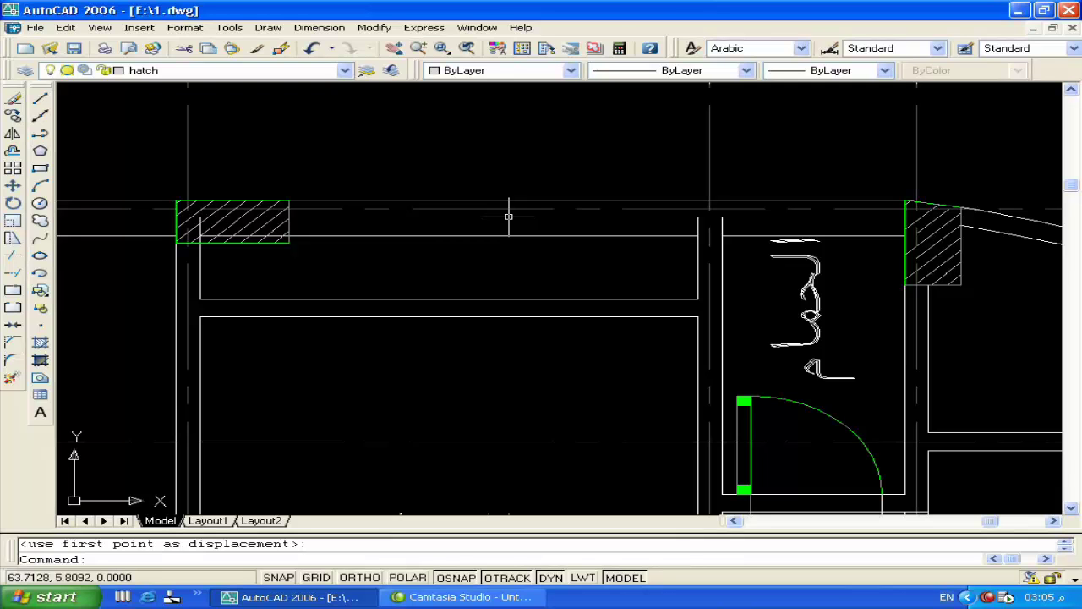
# Step: Erase one curved-wall arc and the stray arc beside the round column
pyautogui.moveTo(475, 231)
pyautogui.mouseDown(button='middle')
pyautogui.moveTo(635, 232)
pyautogui.moveTo(505, 246)
pyautogui.moveTo(584, 161)
pyautogui.moveTo(570, 138)
pyautogui.mouseUp(button='middle')
pyautogui.scroll(-5, 741, 229)
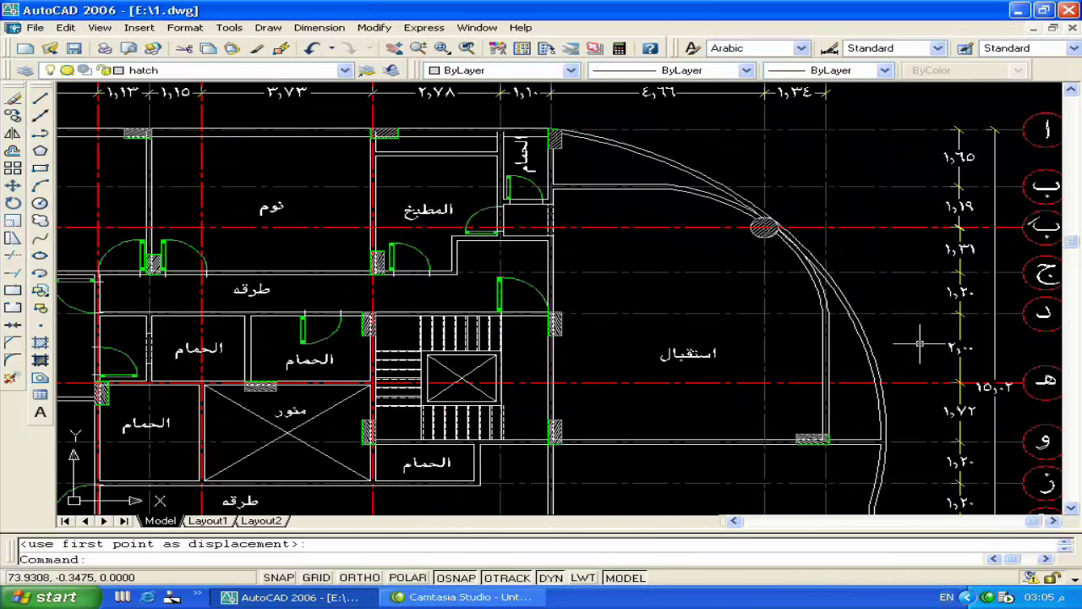
pyautogui.moveTo(763, 229); pyautogui.dragTo(719, 229, button='middle')
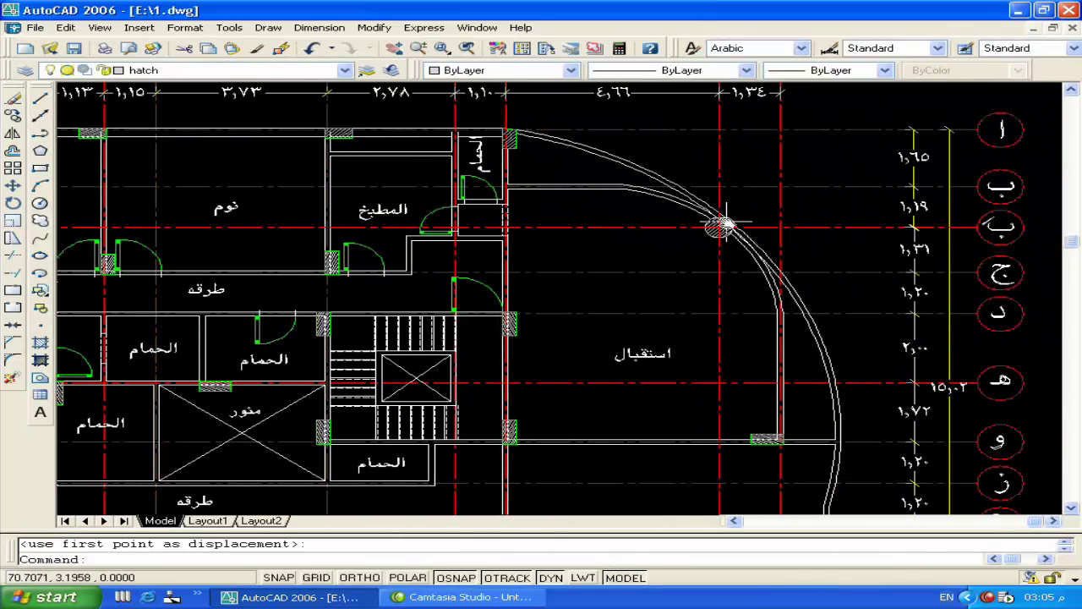
pyautogui.click(595, 154)
pyautogui.press('Delete')
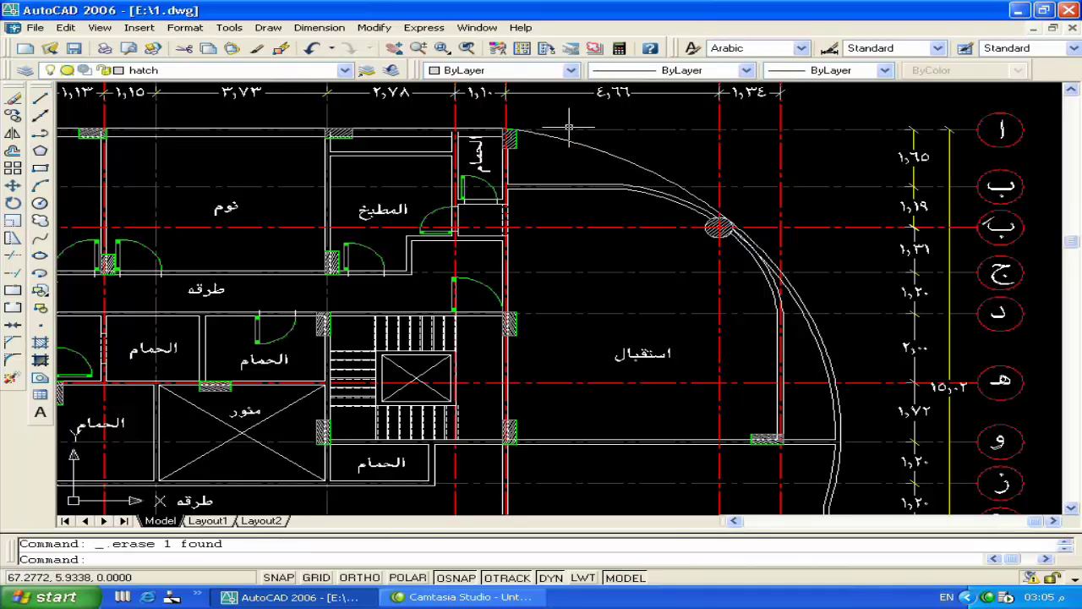
pyautogui.scroll(3, 802, 320)
pyautogui.click(799, 317)
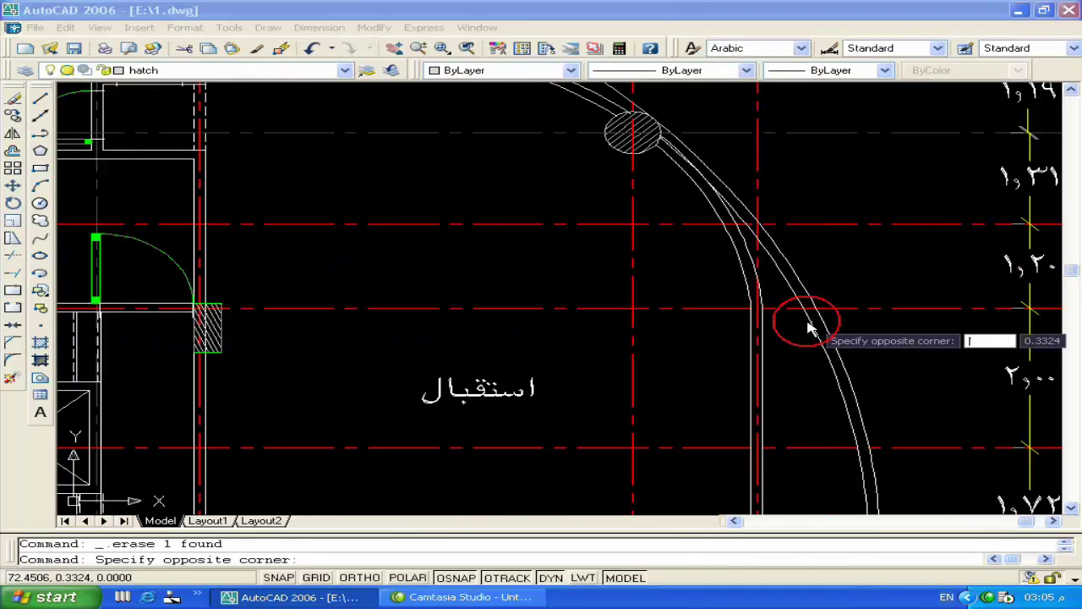
pyautogui.click(799, 336)
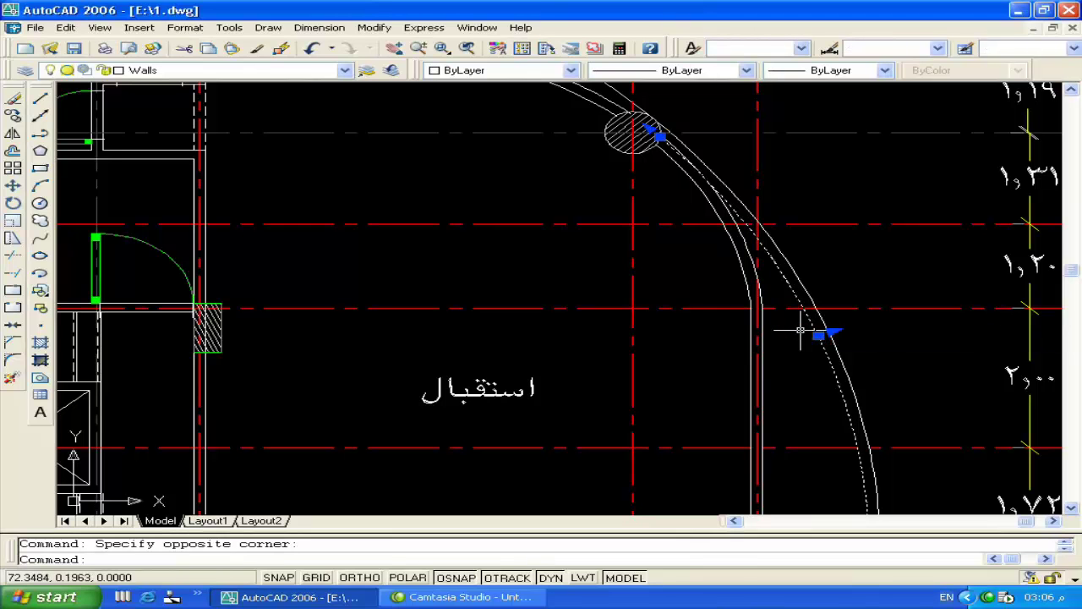
pyautogui.press('Delete')
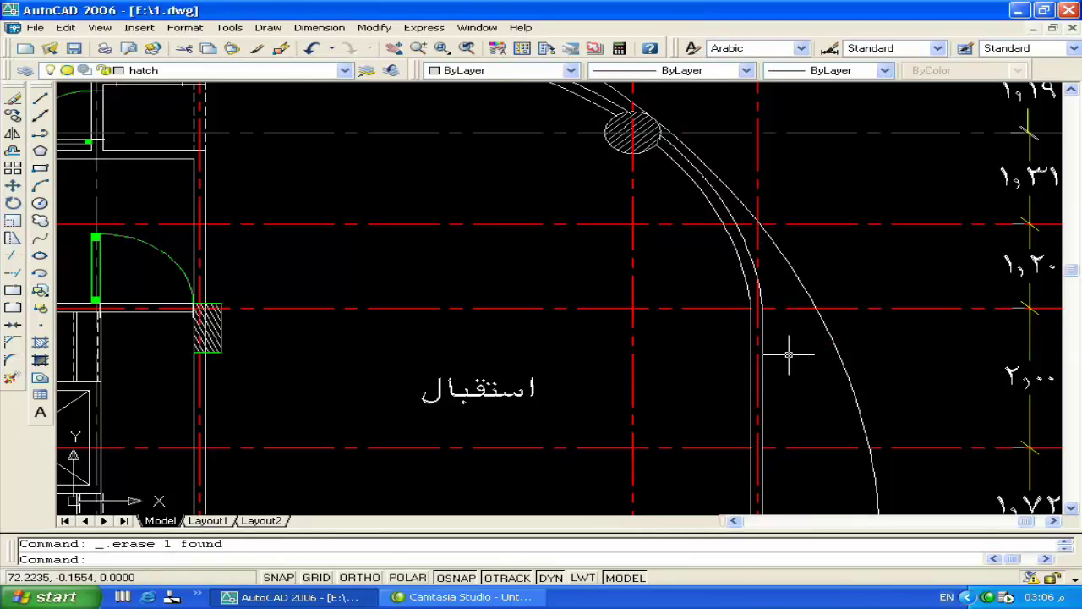
# Step: Erase the short arc segment near the curved wall's upper end
pyautogui.scroll(-1, 727, 285)
pyautogui.scroll(-1, 743, 287)
pyautogui.scroll(-1, 753, 290)
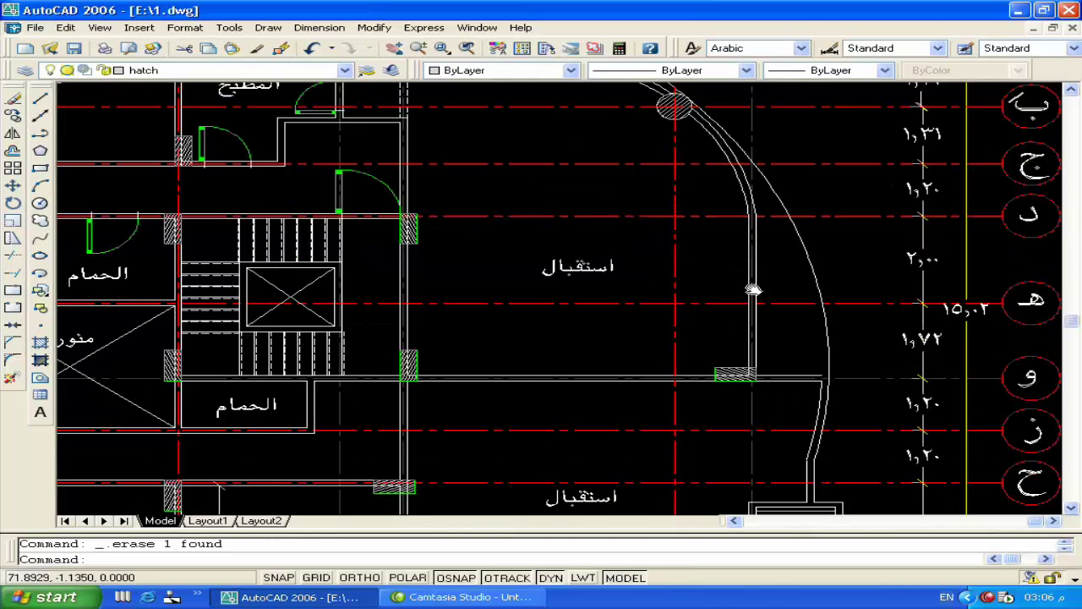
pyautogui.moveTo(578, 156); pyautogui.dragTo(600, 278, button='middle')
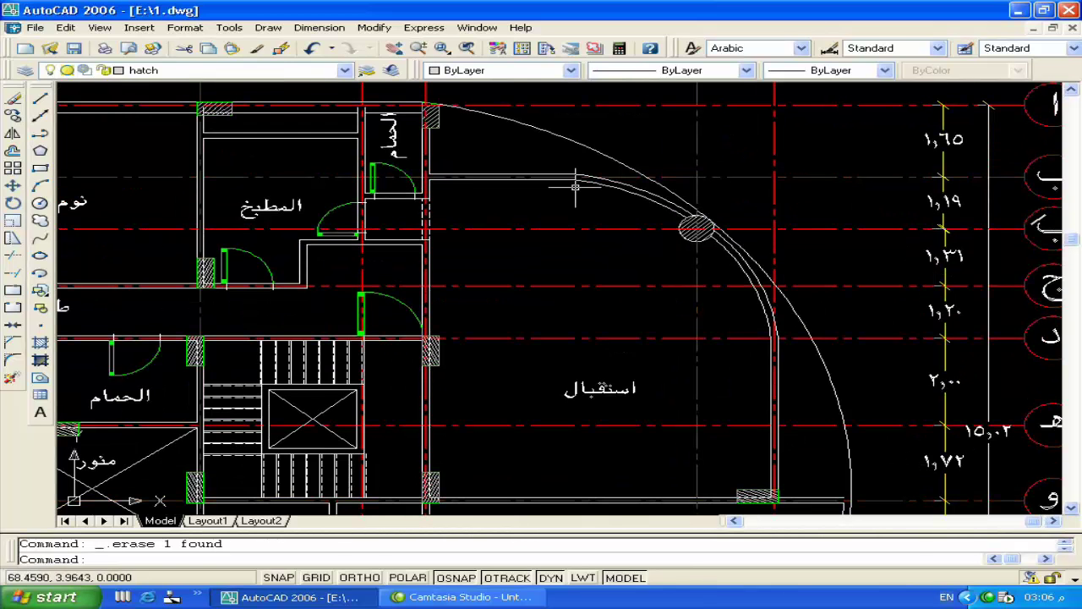
pyautogui.click(628, 182)
pyautogui.press('Delete')
pyautogui.click(630, 191)
pyautogui.click(592, 192)
# Step: Erase the two stray wall lines on the plan's right side
pyautogui.scroll(3, 543, 175)
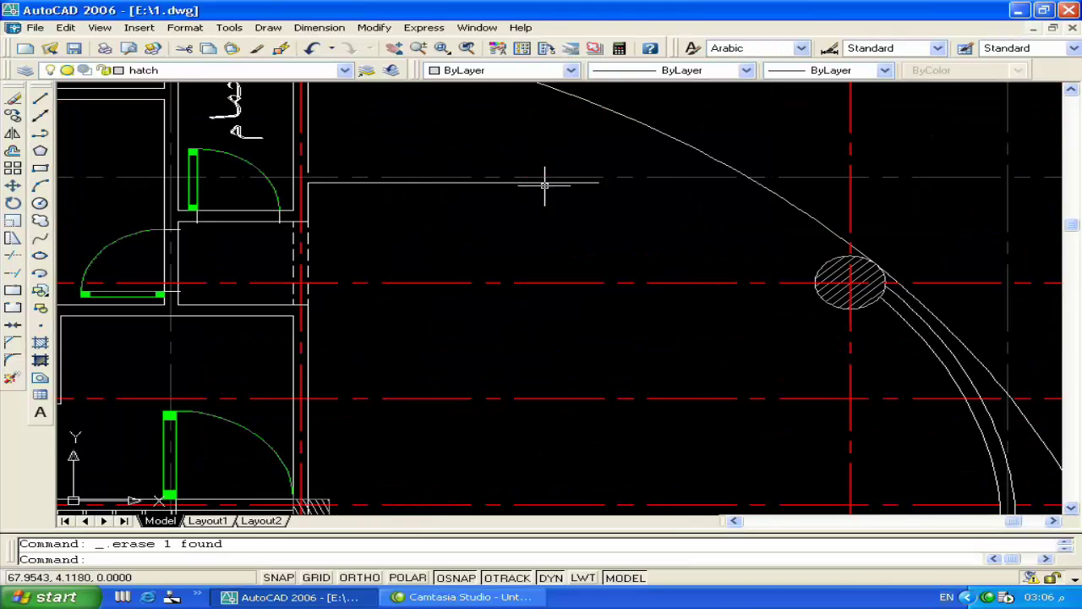
pyautogui.scroll(-6, 550, 178)
pyautogui.scroll(2, 551, 171)
pyautogui.scroll(3, 604, 217)
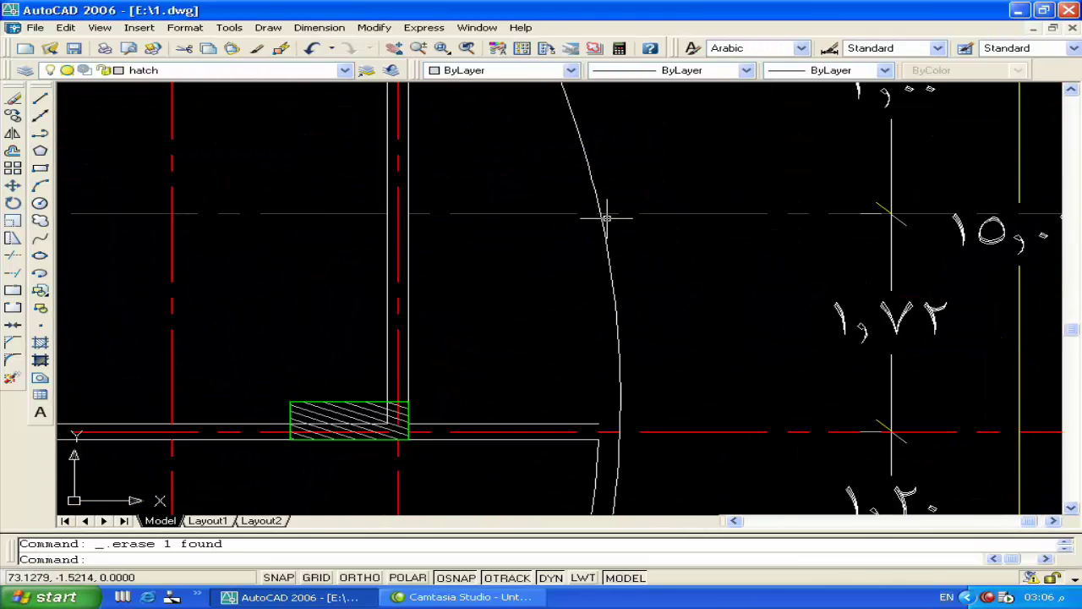
pyautogui.scroll(2, 321, 305)
pyautogui.click(324, 301)
pyautogui.click(292, 306)
pyautogui.press('Delete')
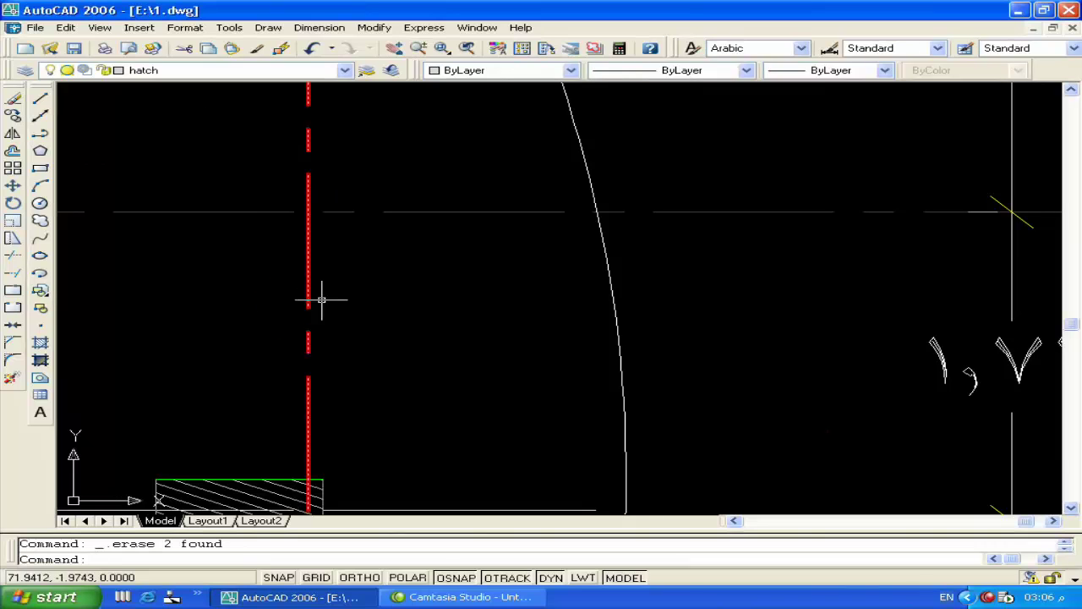
# Step: Erase the two duplicate arcs running along the curved reception wall
pyautogui.moveTo(316, 295); pyautogui.dragTo(313, 173, button='middle')
pyautogui.click(298, 199)
pyautogui.press('Delete')
pyautogui.click(326, 174)
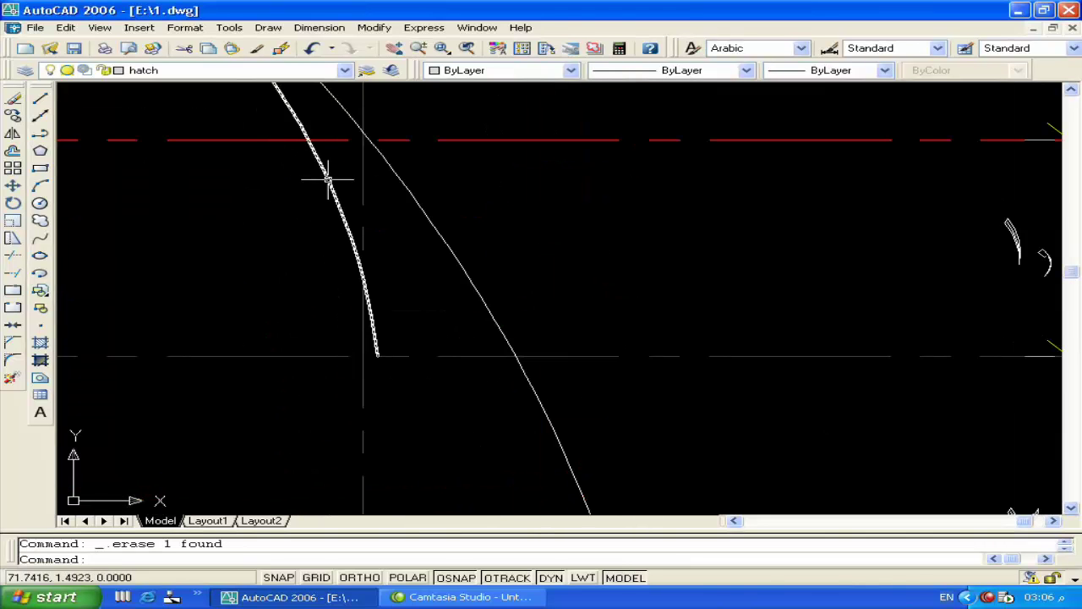
pyautogui.press('Delete')
pyautogui.scroll(-4, 362, 223)
pyautogui.moveTo(363, 223)
pyautogui.mouseDown(button='middle')
pyautogui.moveTo(524, 275)
pyautogui.moveTo(557, 270)
pyautogui.mouseUp(button='middle')
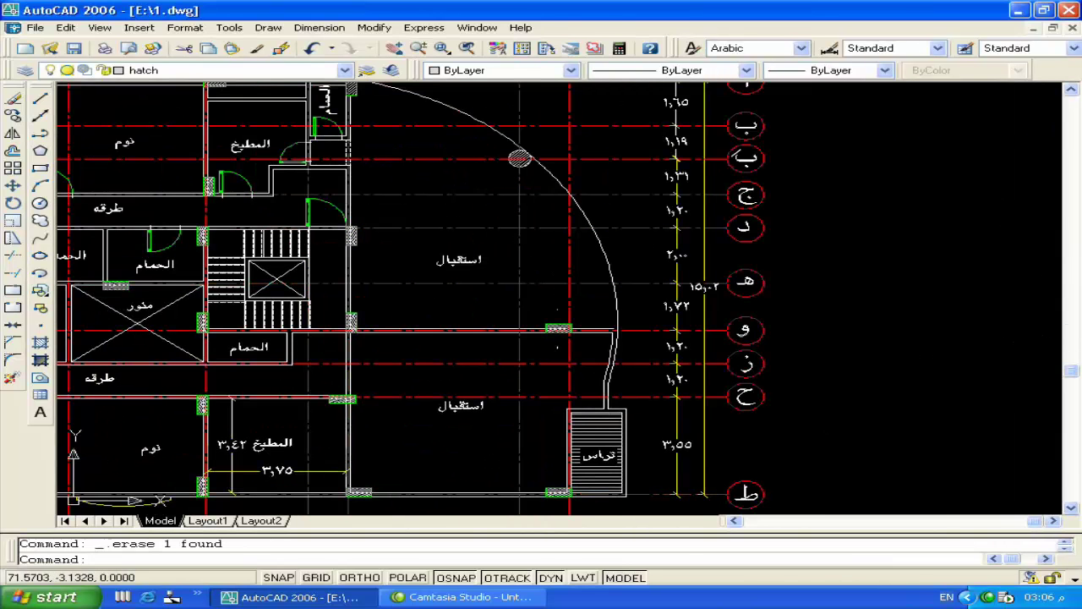
pyautogui.moveTo(519, 159); pyautogui.dragTo(545, 68, button='middle')
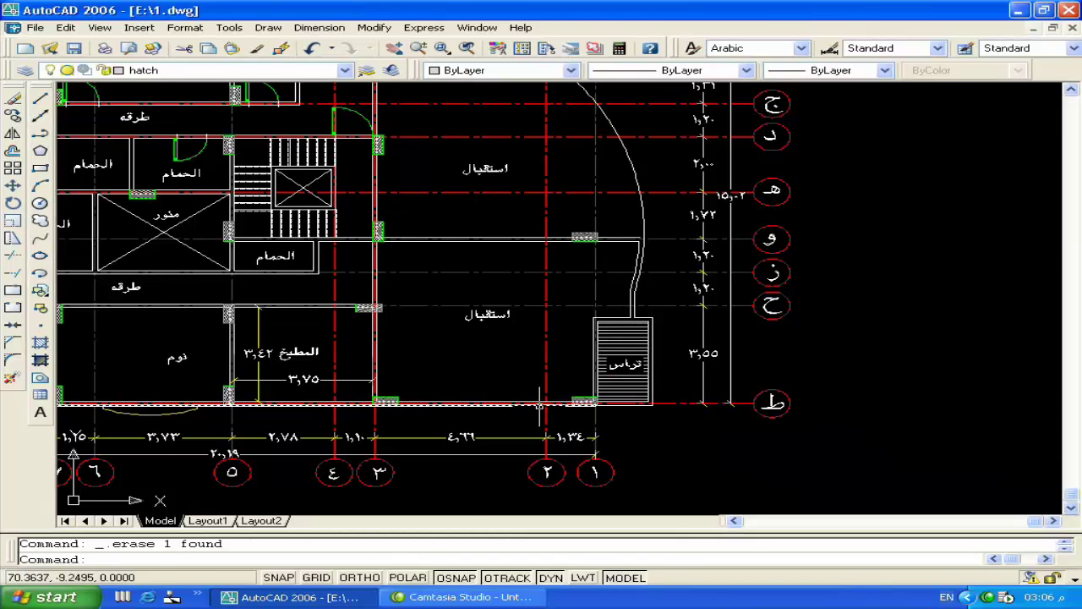
# Step: Erase the wall line beside the terrace and both wall lines beside the hatched column
pyautogui.scroll(5, 538, 406)
pyautogui.click(622, 271)
pyautogui.press('Delete')
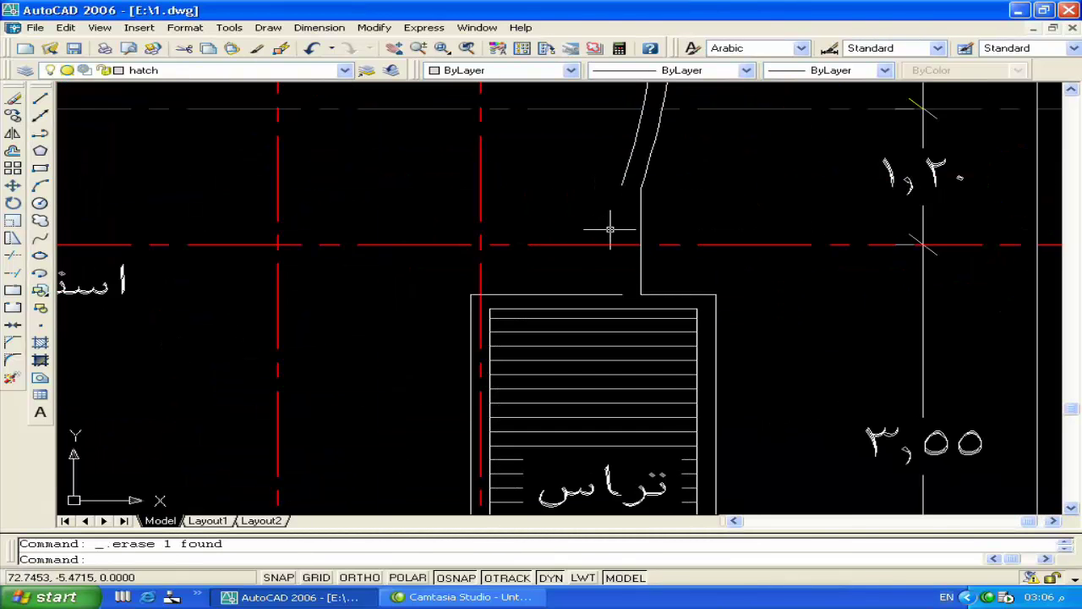
pyautogui.scroll(-1, 613, 236)
pyautogui.scroll(-3, 621, 245)
pyautogui.moveTo(612, 182)
pyautogui.mouseDown(button='middle')
pyautogui.moveTo(584, 237)
pyautogui.moveTo(593, 289)
pyautogui.mouseUp(button='middle')
pyautogui.scroll(3, 592, 289)
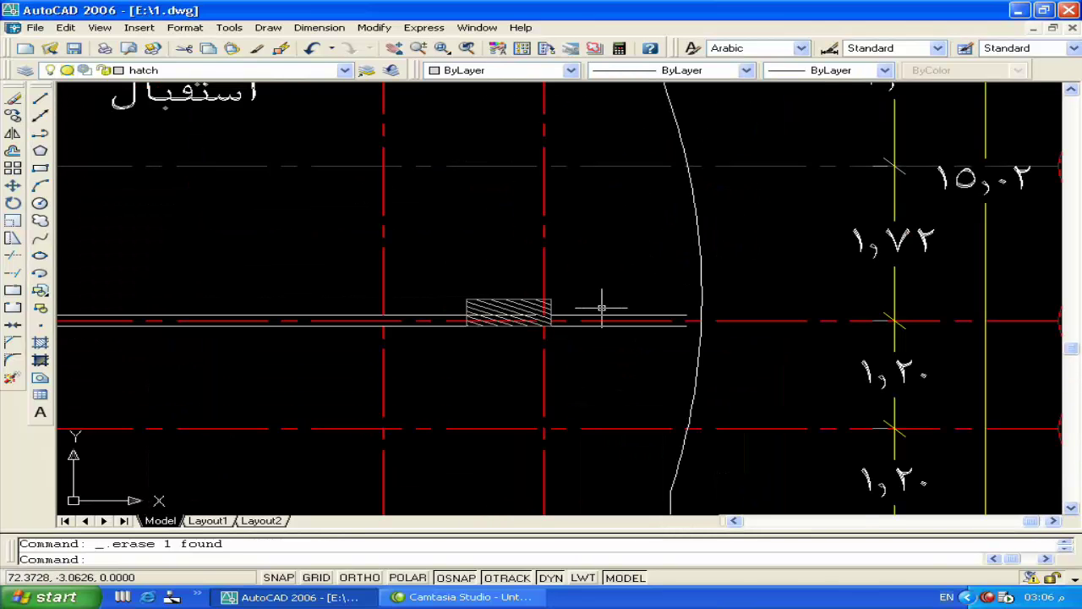
pyautogui.click(604, 315)
pyautogui.press('Delete')
pyautogui.click(604, 327)
pyautogui.press('Delete')
# Step: Erase the horizontal wall line inside the reception
pyautogui.scroll(-4, 596, 327)
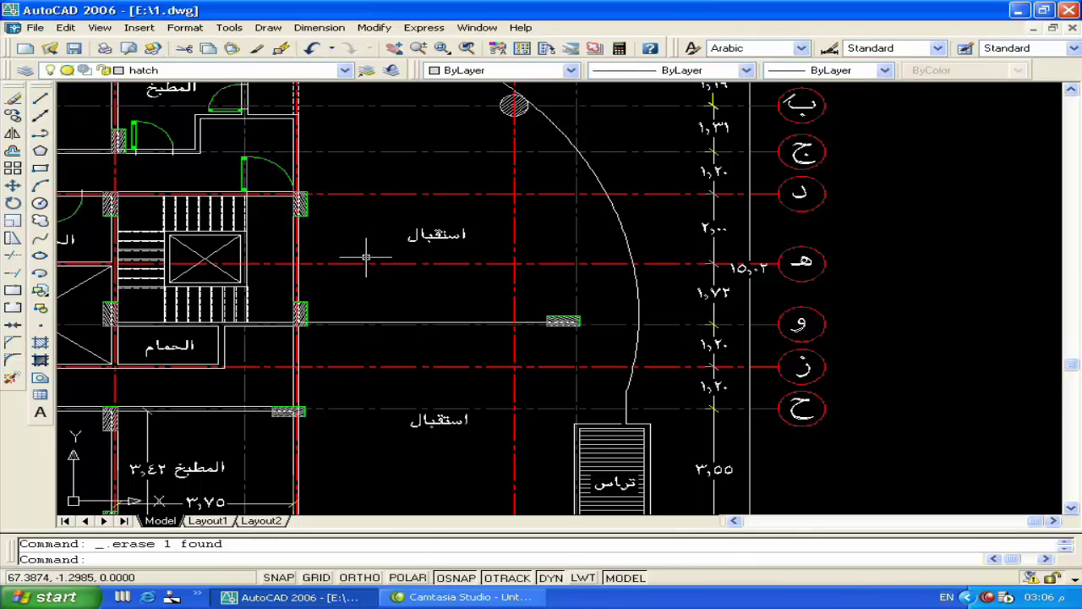
pyautogui.scroll(2, 387, 326)
pyautogui.click(390, 313)
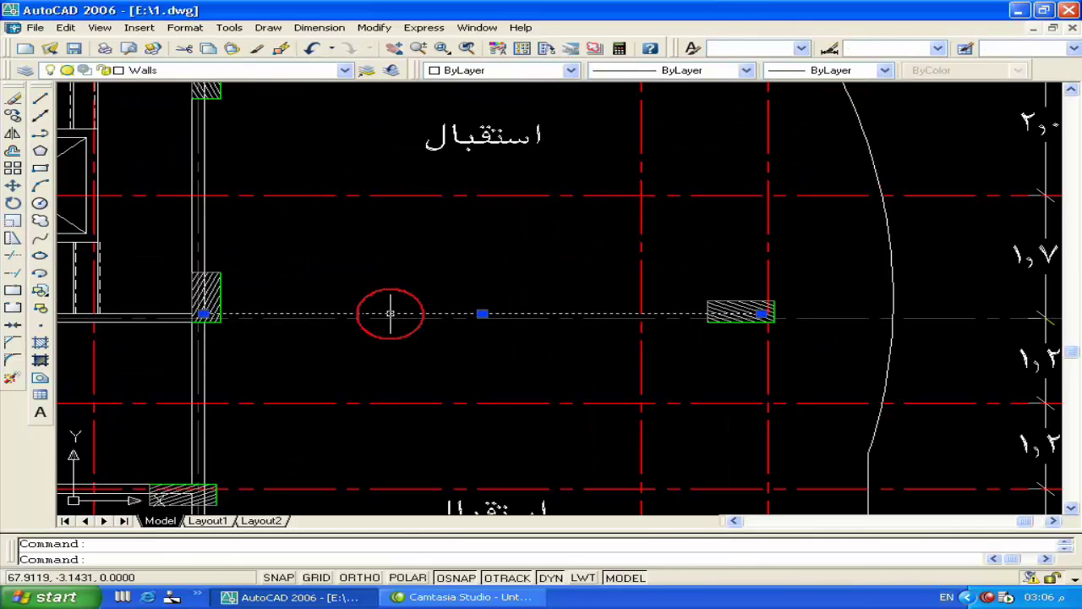
pyautogui.press('Delete')
# Step: Erase the terrace's top wall line and its hatching
pyautogui.scroll(-2, 493, 254)
pyautogui.scroll(-1, 486, 236)
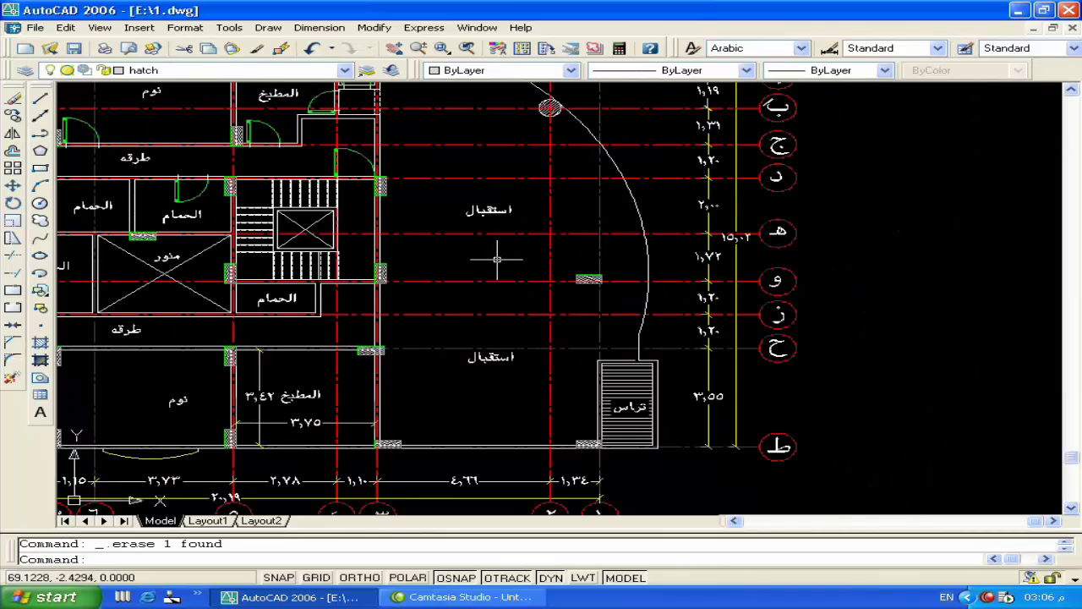
pyautogui.scroll(1, 478, 216)
pyautogui.moveTo(477, 211); pyautogui.dragTo(519, 350, button='middle')
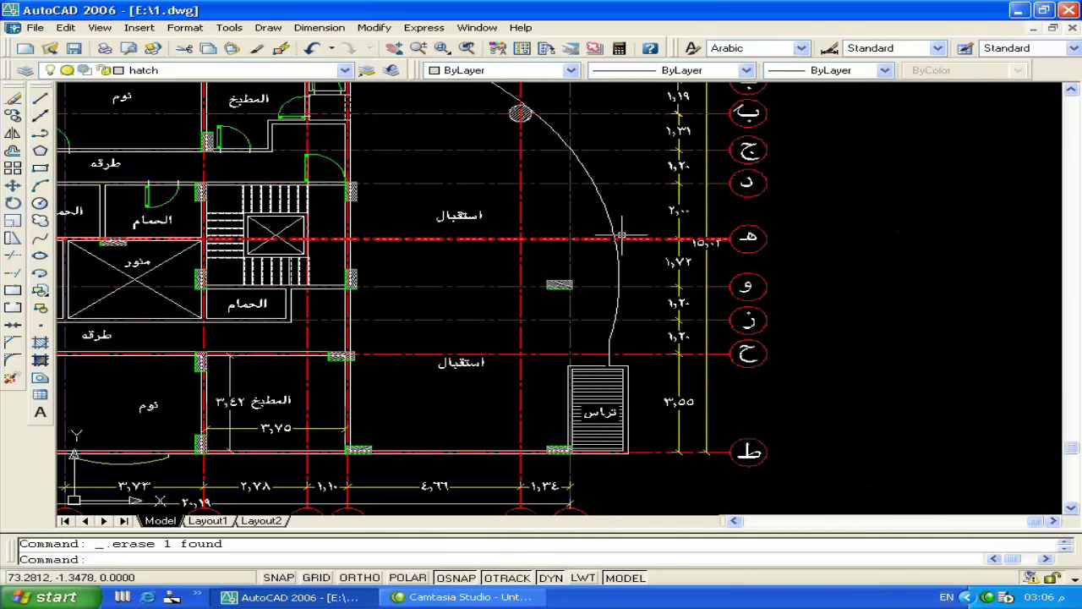
pyautogui.moveTo(532, 100); pyautogui.dragTo(559, 166, button='middle')
pyautogui.moveTo(683, 406); pyautogui.dragTo(682, 301, button='middle')
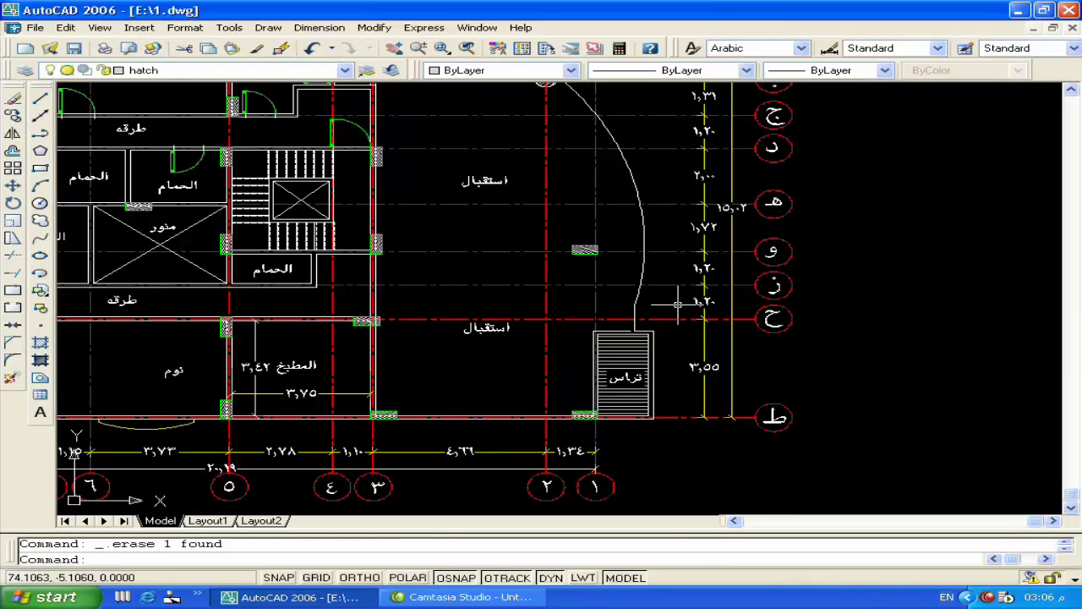
pyautogui.scroll(3, 629, 364)
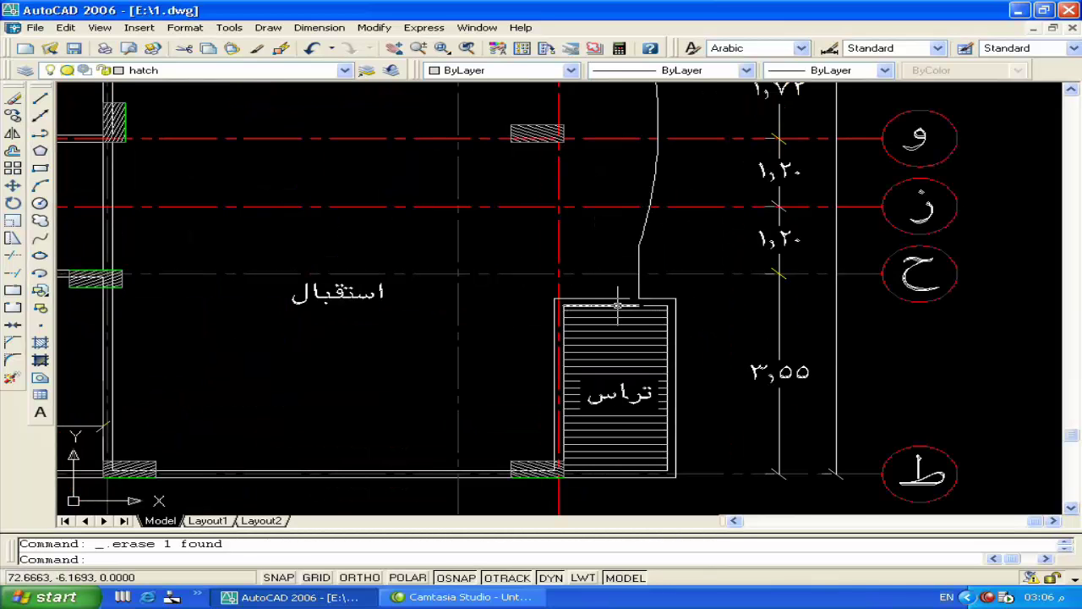
pyautogui.click(618, 298)
pyautogui.press('Delete')
pyautogui.click(612, 338)
# Step: Erase a leftover terrace piece and the terrace label
pyautogui.click(592, 386)
pyautogui.press('Delete')
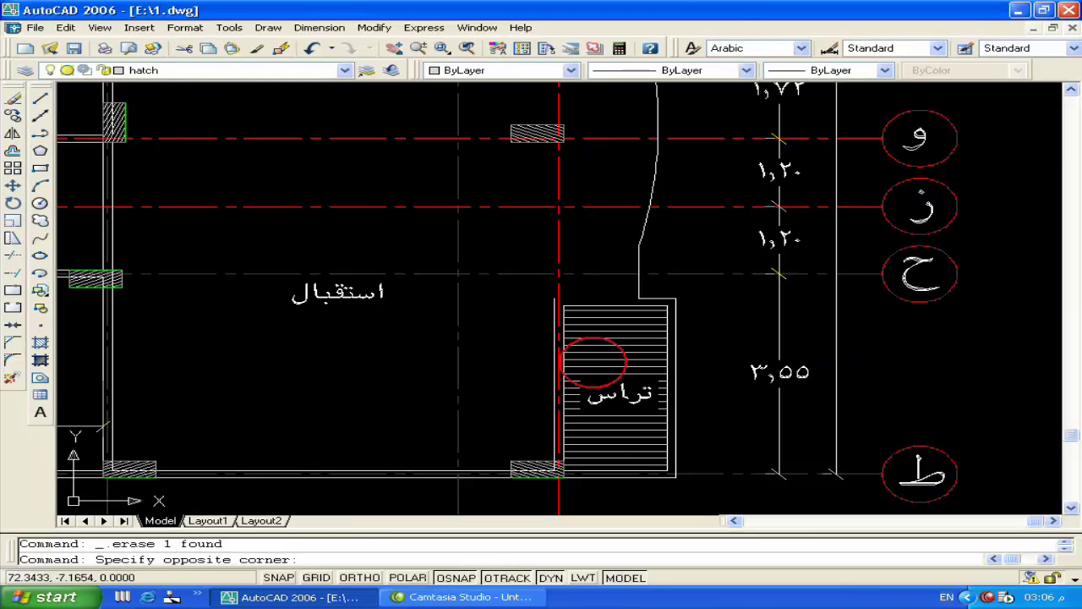
pyautogui.click(599, 397)
pyautogui.press('Delete')
# Step: Erase the terrace's left and right wall lines
pyautogui.click(589, 302)
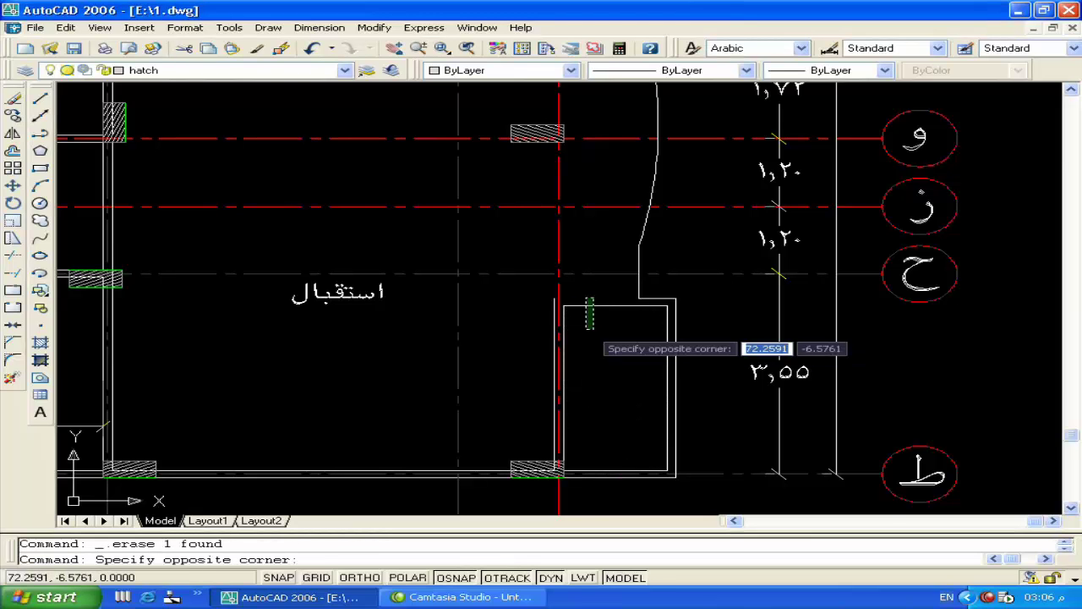
pyautogui.scroll(4, 542, 291)
pyautogui.click(618, 335)
pyautogui.click(600, 340)
pyautogui.press('Delete')
pyautogui.click(566, 341)
pyautogui.press('Delete')
pyautogui.scroll(-4, 601, 251)
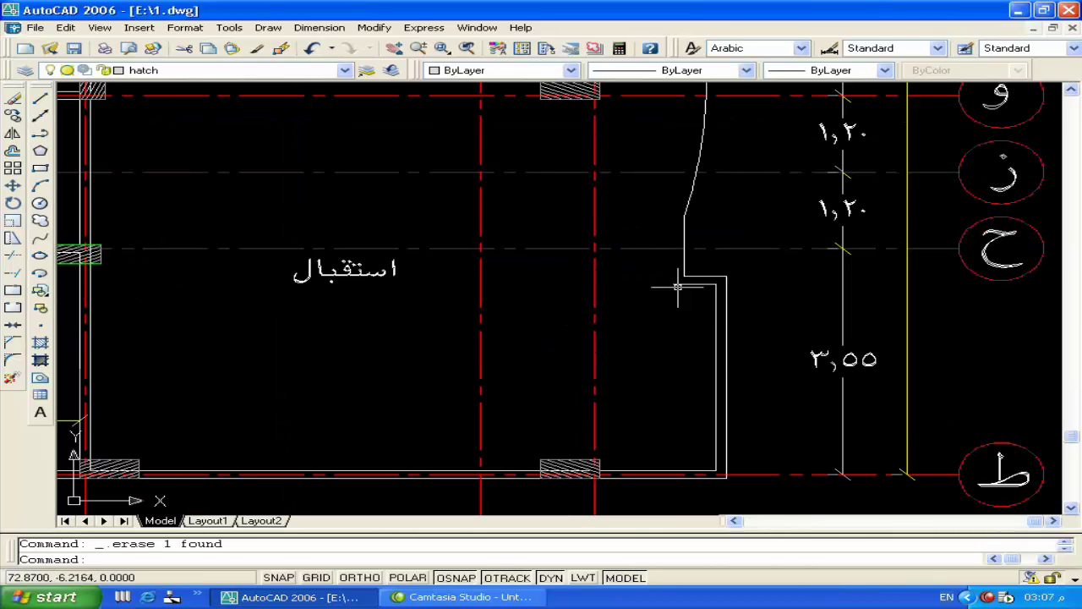
# Step: Erase the short vertical green wall piece beside the reception's stepped right wall
pyautogui.click(712, 330)
pyautogui.click(715, 345)
pyautogui.press('Delete')
pyautogui.moveTo(665, 423); pyautogui.dragTo(716, 315, button='middle')
pyautogui.scroll(5, 692, 323)
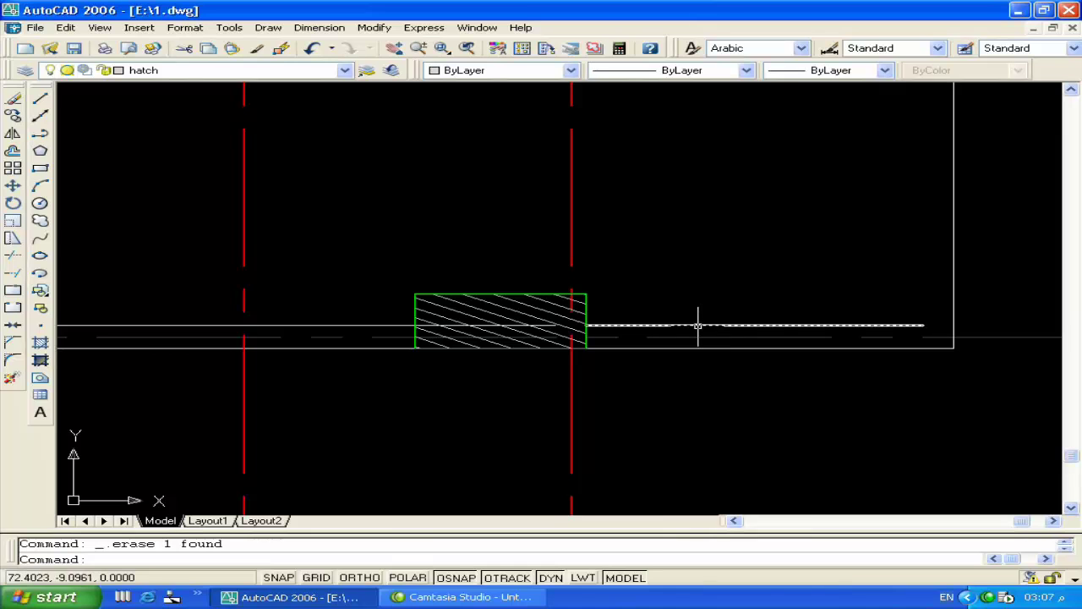
pyautogui.scroll(-4, 821, 267)
pyautogui.scroll(-2, 817, 374)
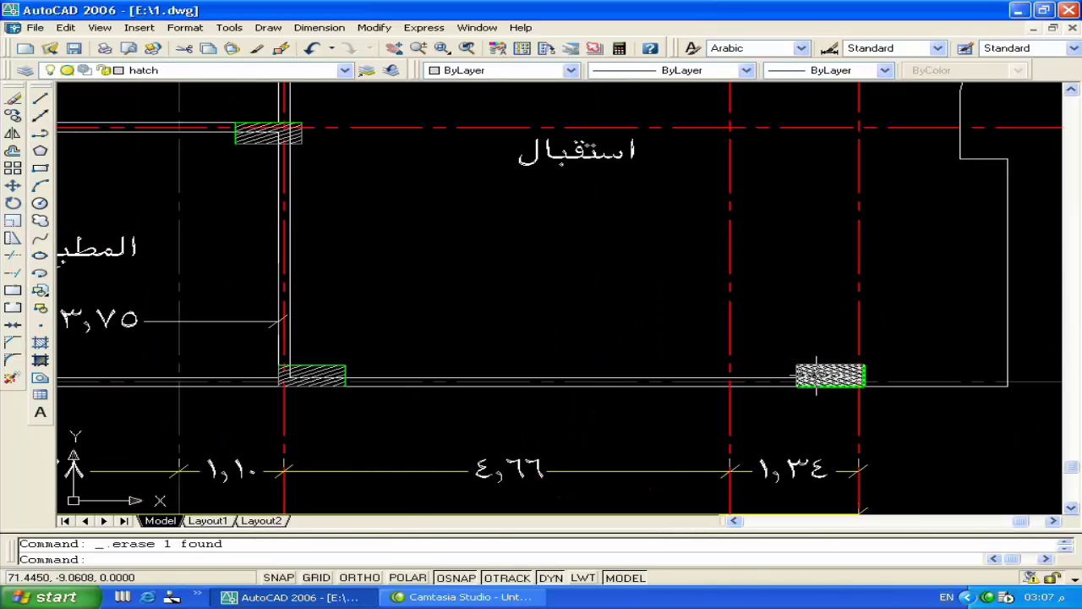
pyautogui.scroll(-3, 819, 375)
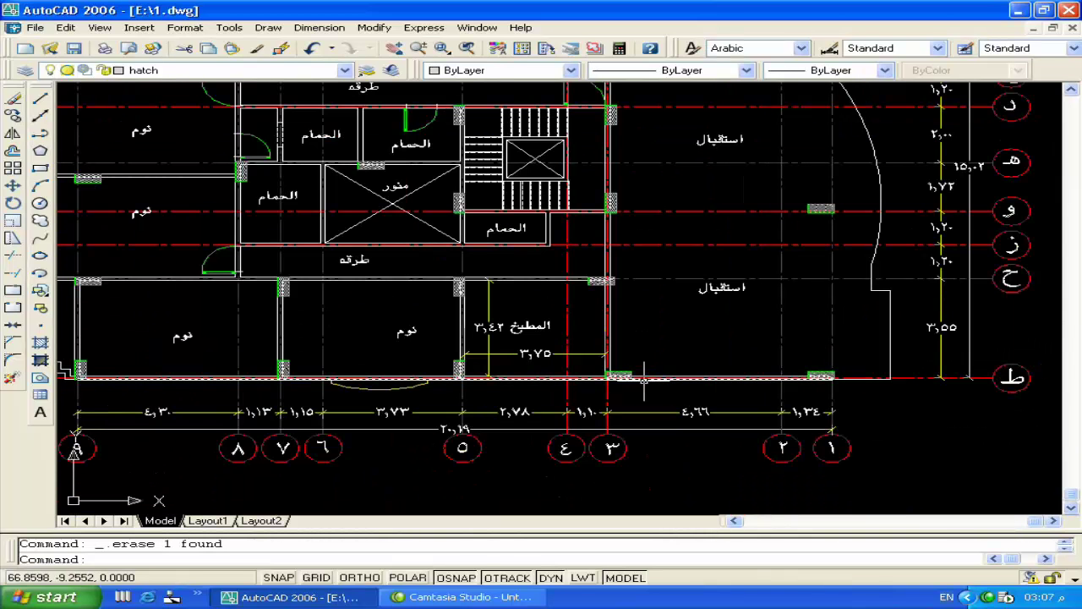
pyautogui.scroll(-2, 696, 300)
pyautogui.scroll(1, 696, 293)
pyautogui.scroll(1, 714, 377)
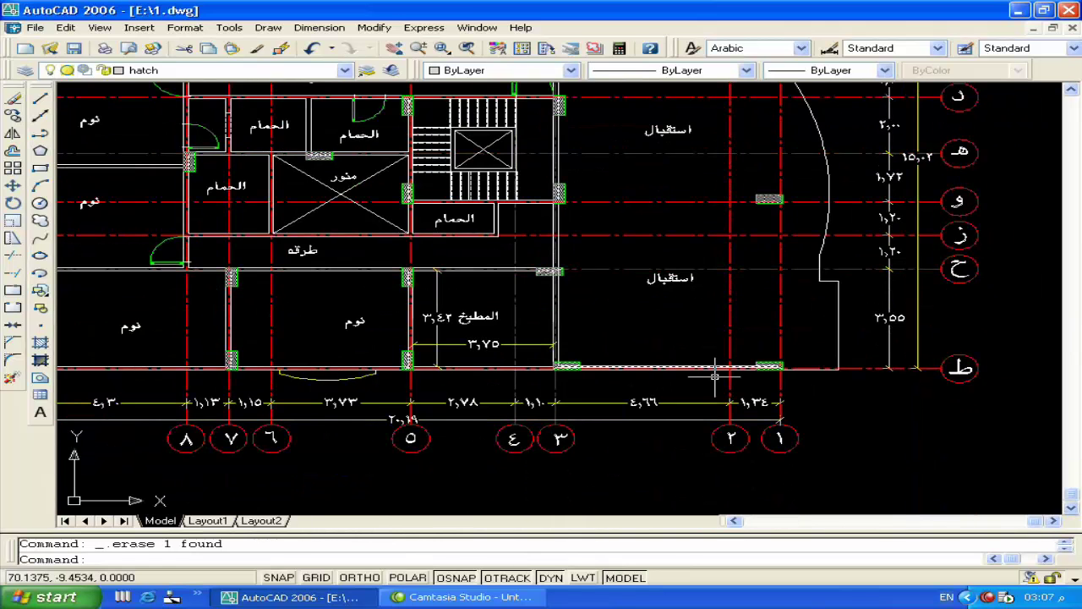
pyautogui.scroll(3, 715, 376)
# Step: Erase the bottom wall line between the columns and the dashed line beside the kitchen
pyautogui.click(669, 359)
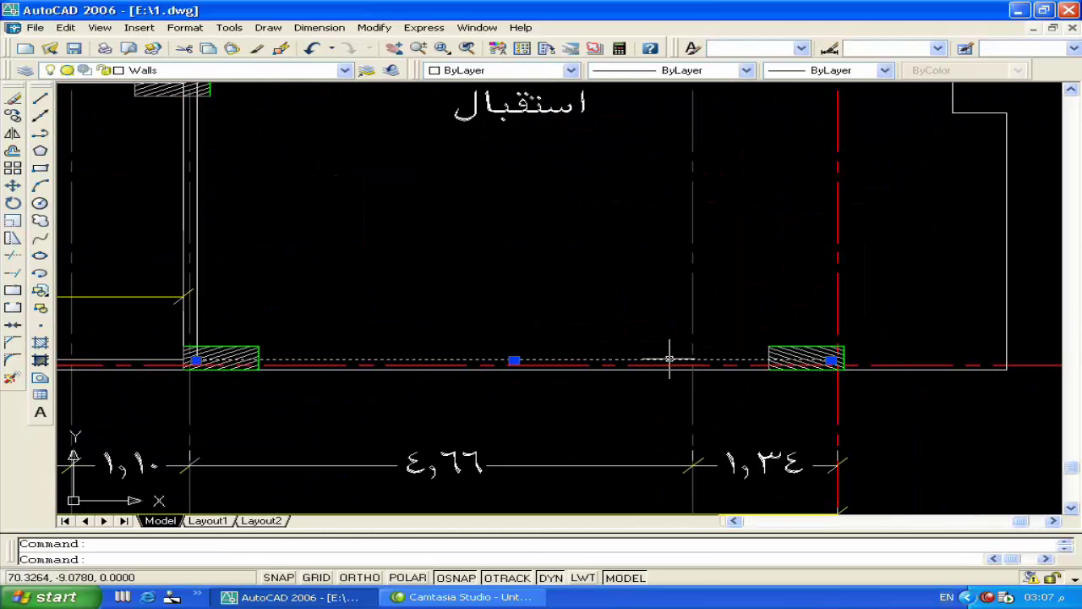
pyautogui.press('Delete')
pyautogui.scroll(-5, 574, 399)
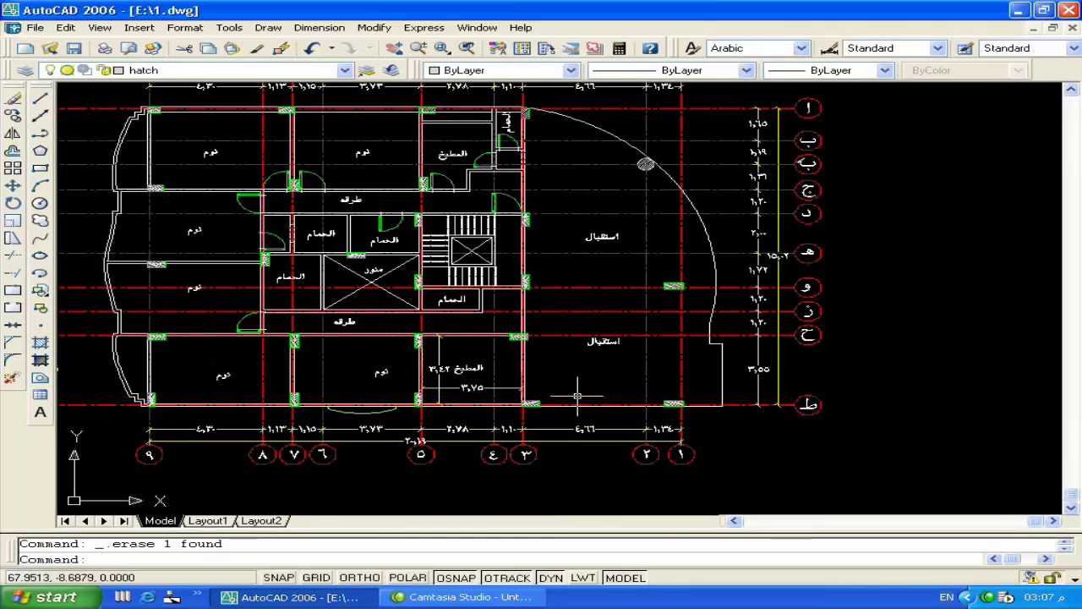
pyautogui.moveTo(520, 355); pyautogui.dragTo(638, 359, button='middle')
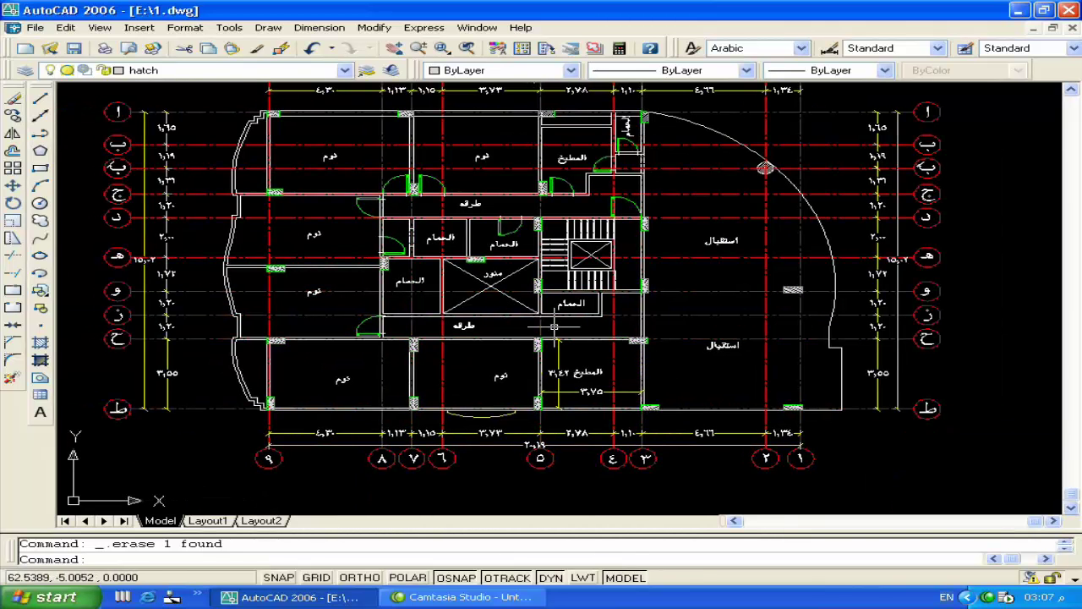
pyautogui.scroll(2, 587, 367)
pyautogui.scroll(2, 668, 351)
pyautogui.scroll(-3, 669, 351)
pyautogui.scroll(2, 702, 332)
pyautogui.scroll(4, 558, 219)
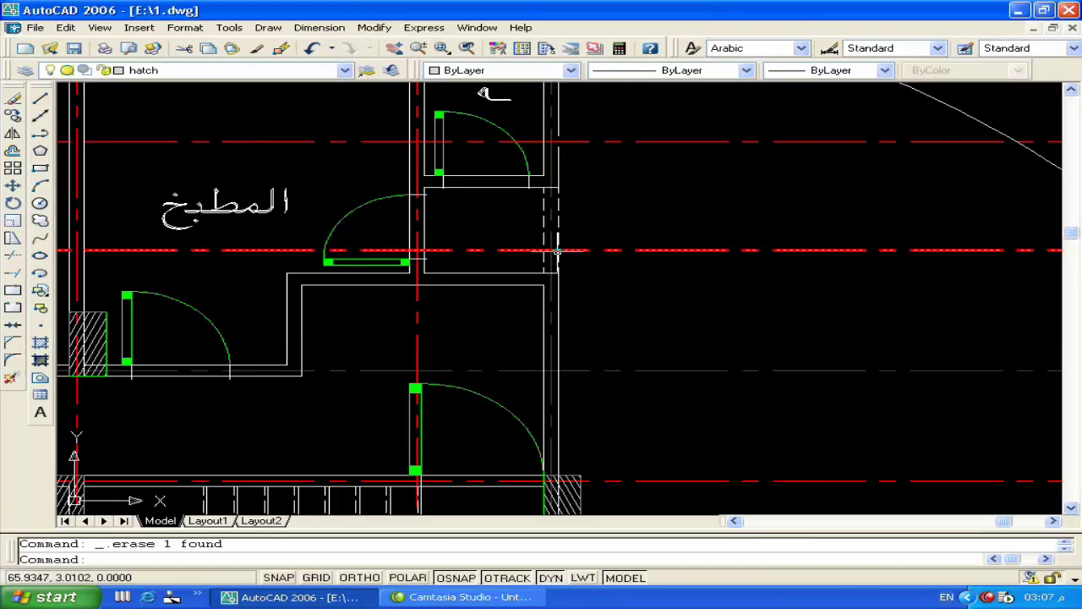
pyautogui.click(557, 256)
pyautogui.press('Delete')
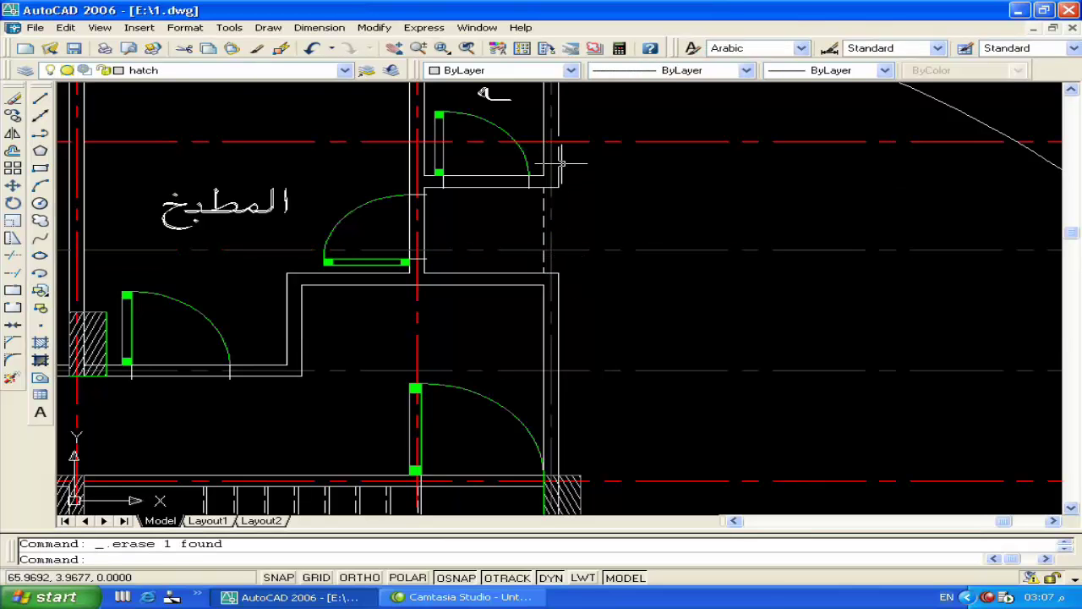
# Step: Start a move of the kitchen-side vertical wall lines, picking the first two
pyautogui.moveTo(622, 182); pyautogui.dragTo(527, 257, button='middle')
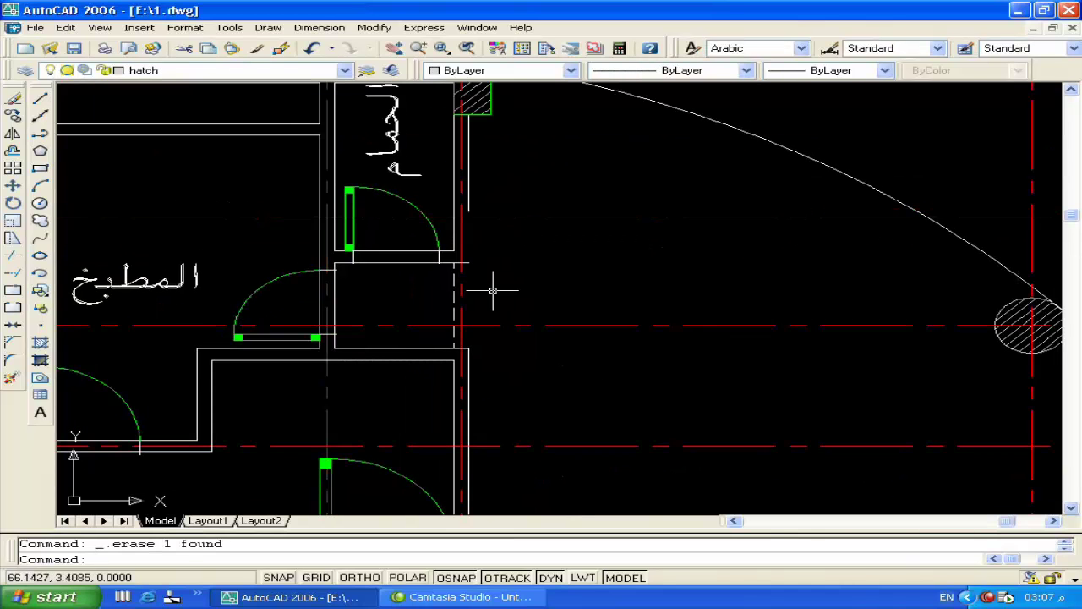
pyautogui.click(468, 211)
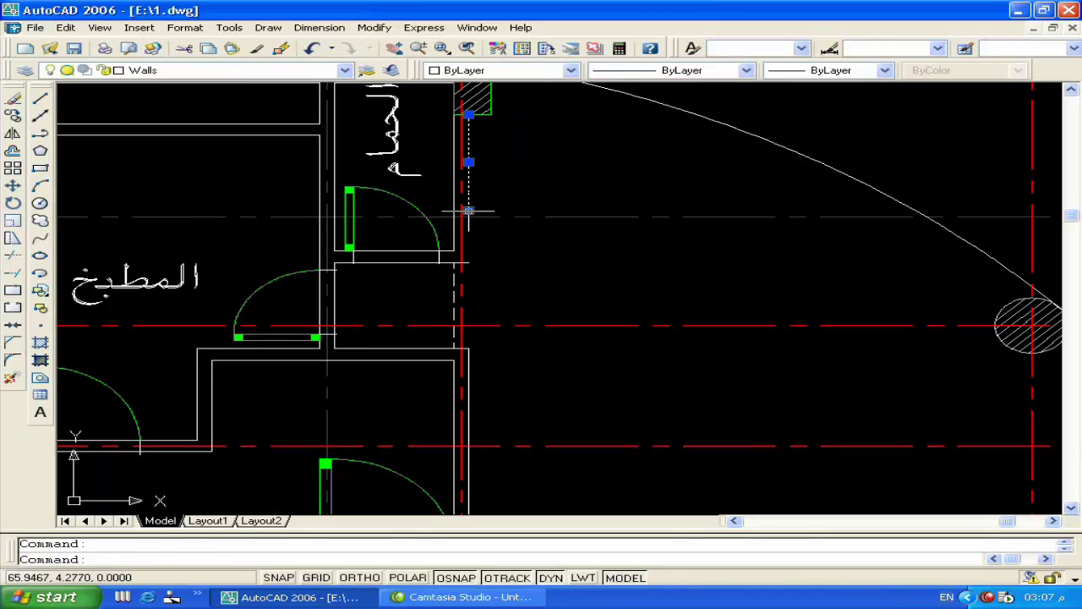
pyautogui.click(469, 211)
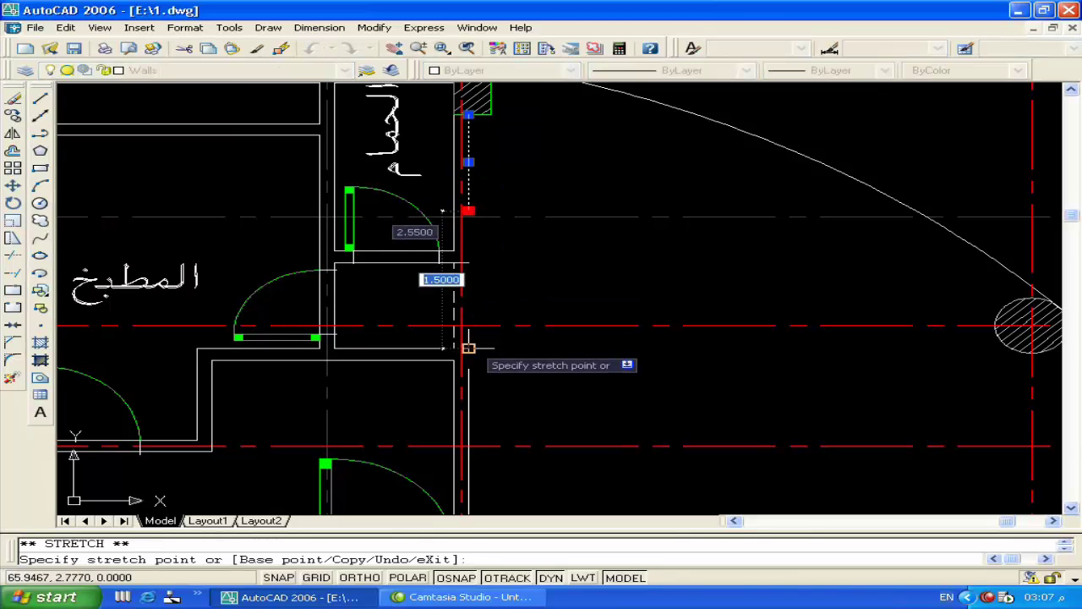
pyautogui.press('Escape')
pyautogui.write('m')
pyautogui.press('Return')
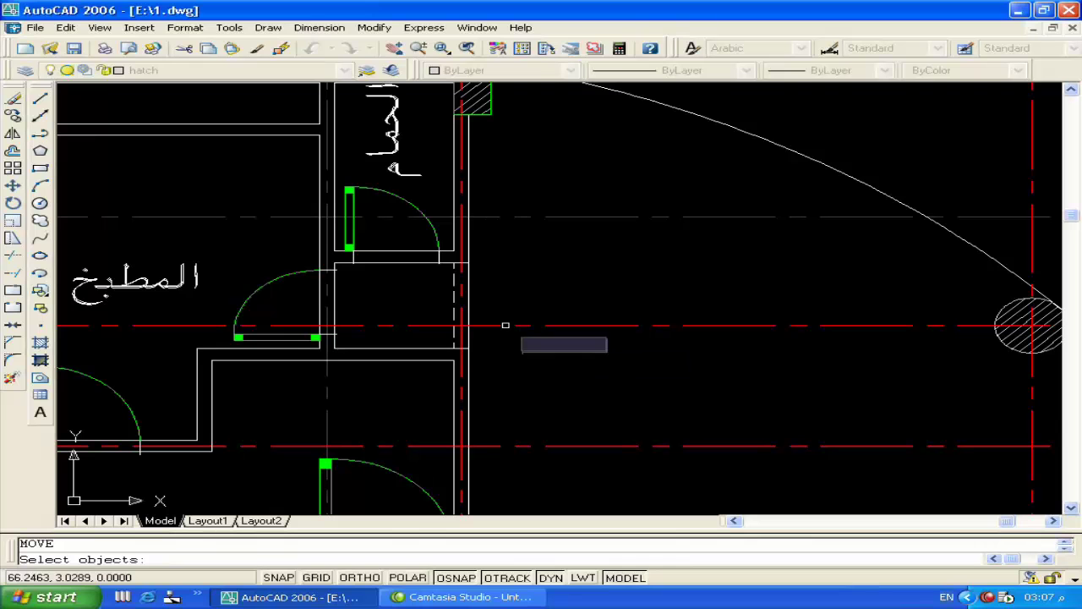
pyautogui.click(469, 306)
pyautogui.click(467, 383)
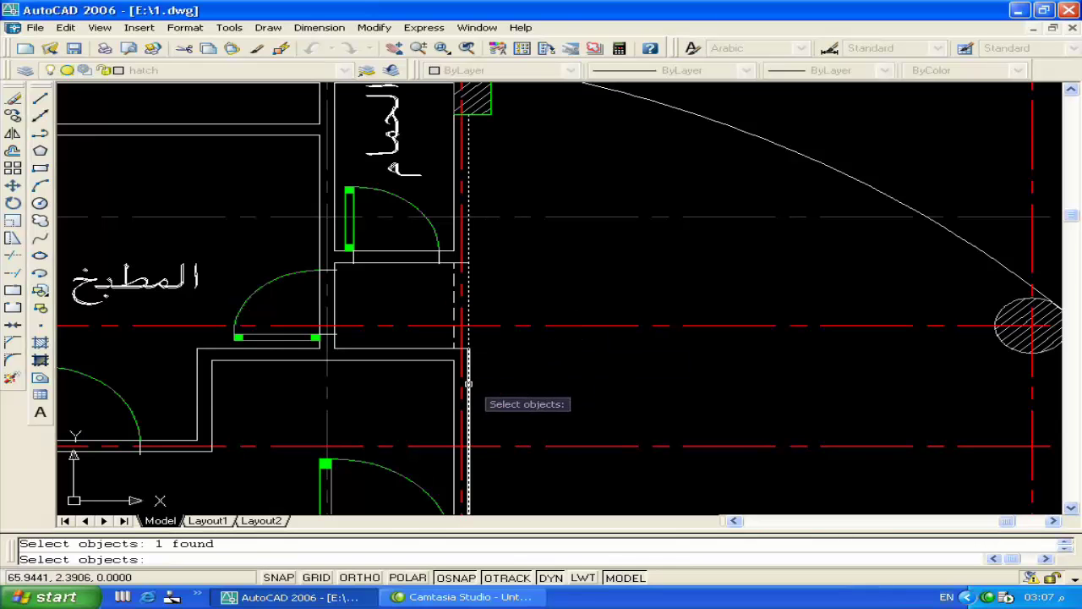
# Step: Add the lower vertical wall line and shift all three against the hatched column
pyautogui.moveTo(464, 426); pyautogui.dragTo(461, 245, button='middle')
pyautogui.moveTo(465, 391); pyautogui.dragTo(467, 240, button='middle')
pyautogui.scroll(-5, 474, 246)
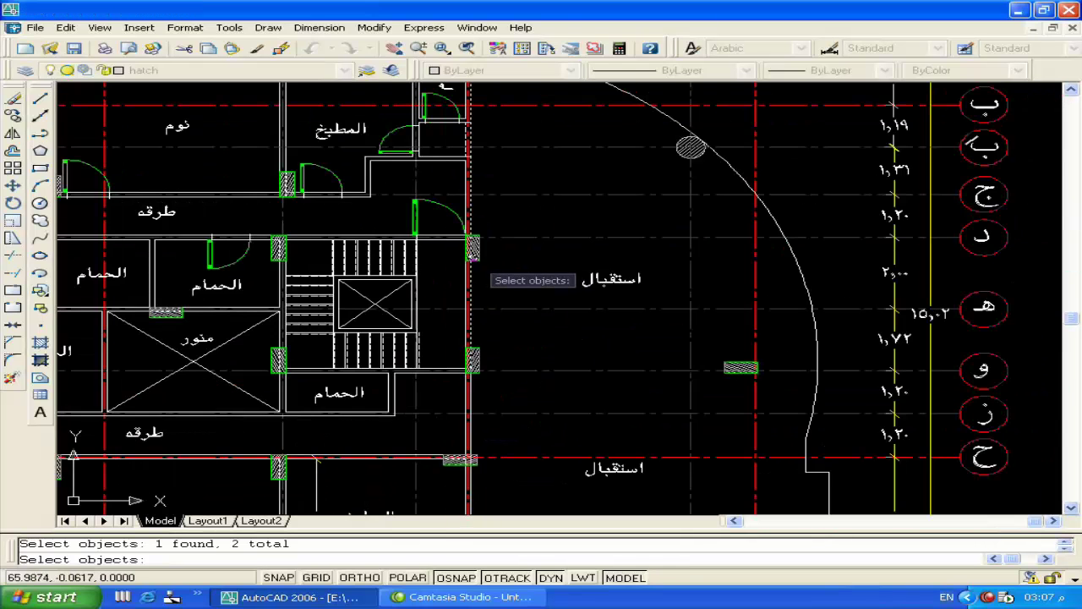
pyautogui.scroll(5, 470, 403)
pyautogui.click(467, 412)
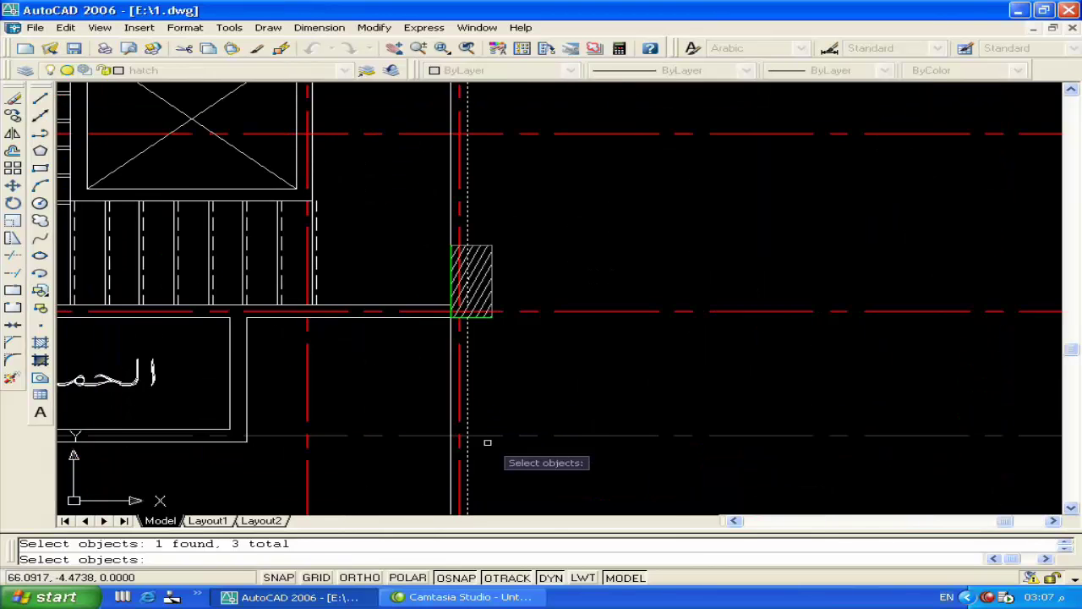
pyautogui.moveTo(490, 442); pyautogui.dragTo(493, 282, button='middle')
pyautogui.moveTo(493, 492); pyautogui.dragTo(490, 244, button='middle')
pyautogui.scroll(-5, 507, 278)
pyautogui.scroll(4, 490, 316)
pyautogui.scroll(1, 476, 286)
pyautogui.press('Return')
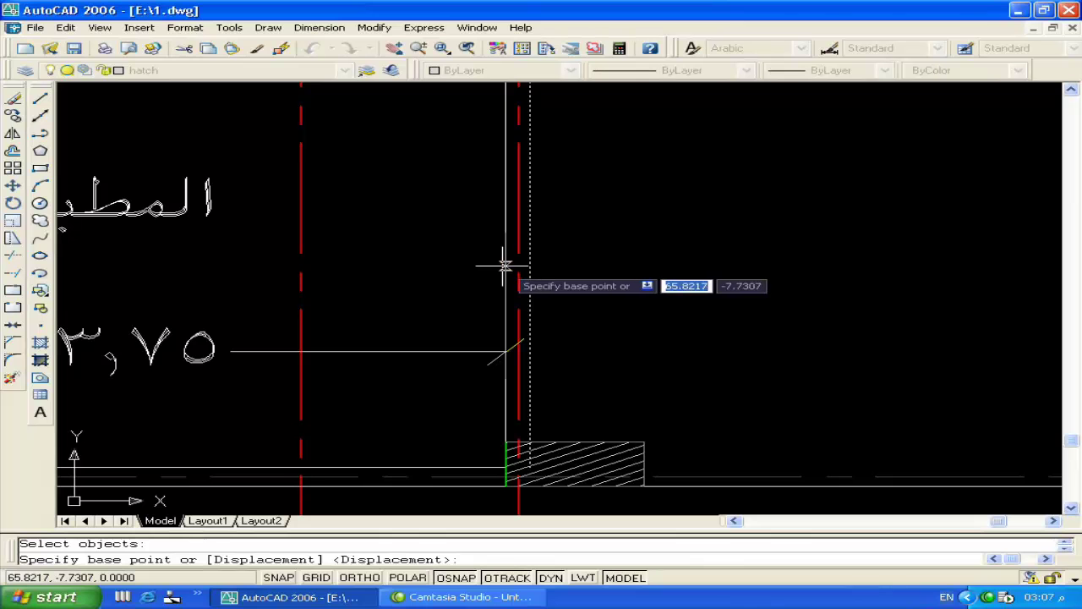
pyautogui.click(505, 266)
pyautogui.click(529, 266)
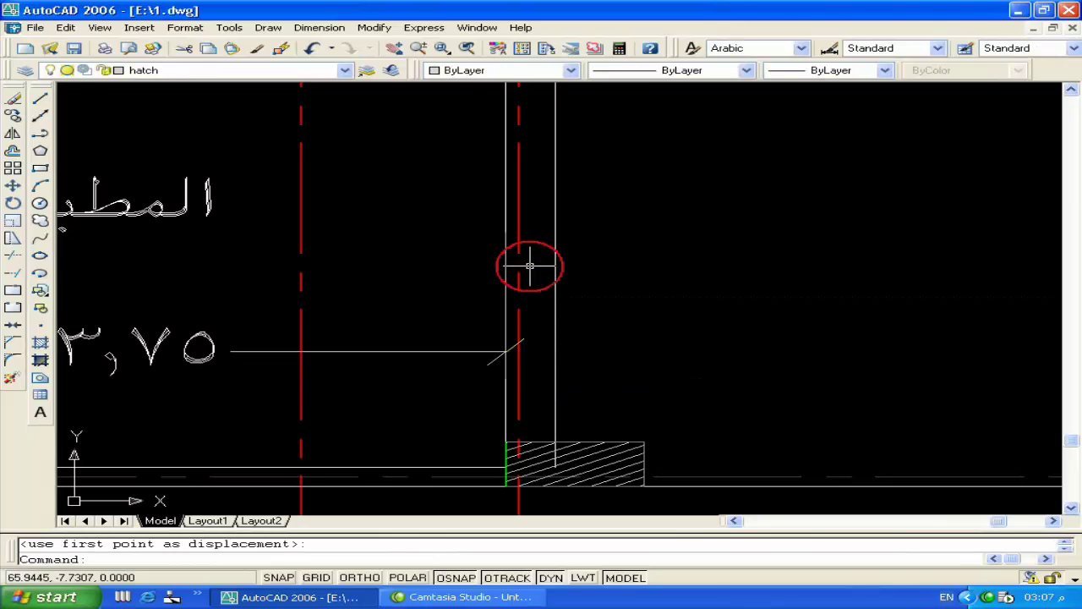
# Step: Erase the stray wall line near the kitchen door
pyautogui.scroll(-5, 529, 266)
pyautogui.scroll(5, 543, 196)
pyautogui.scroll(2, 531, 174)
pyautogui.moveTo(532, 174); pyautogui.dragTo(516, 253, button='middle')
pyautogui.scroll(2, 478, 254)
pyautogui.scroll(2, 478, 254)
pyautogui.click(497, 339)
pyautogui.click(466, 338)
pyautogui.press('Delete')
pyautogui.click(493, 258)
pyautogui.click(493, 271)
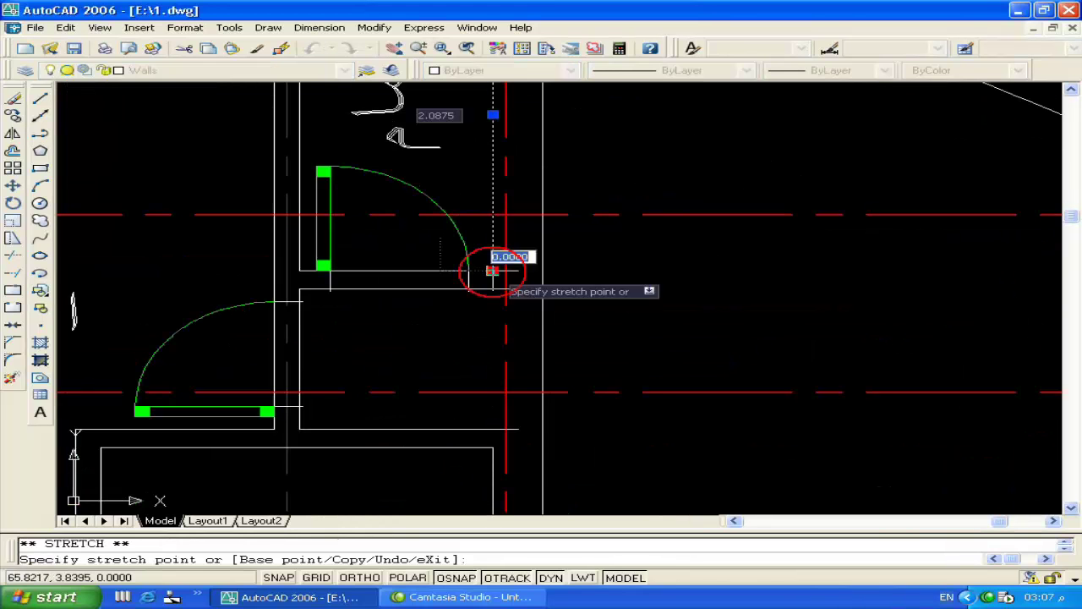
pyautogui.press('Escape')
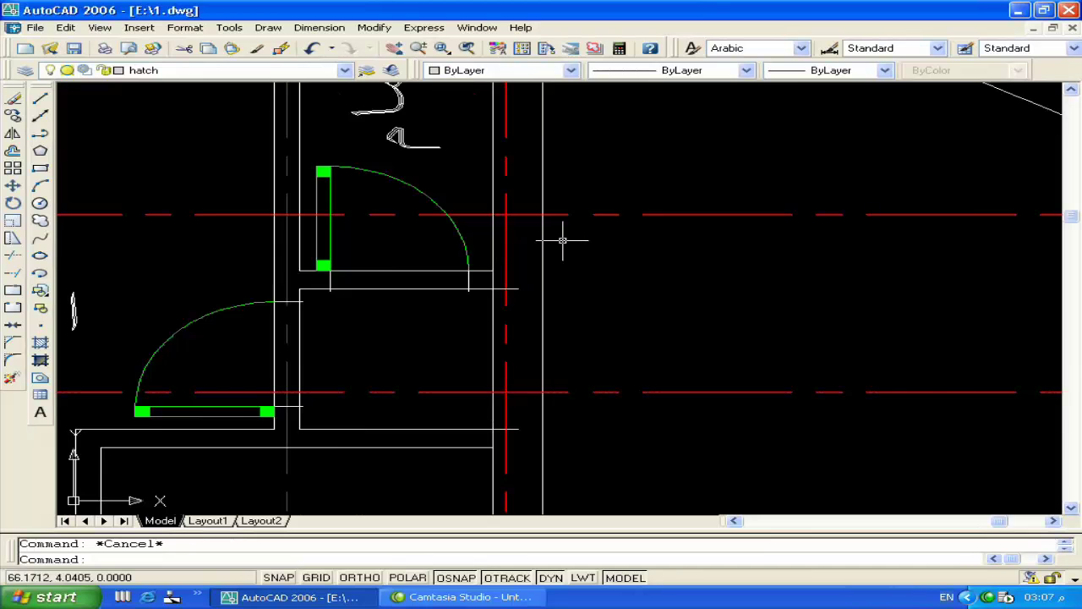
# Step: Select the kitchen's lower wall segments at the bottom of the plan
pyautogui.scroll(-4, 560, 236)
pyautogui.moveTo(554, 453); pyautogui.dragTo(519, 276, button='middle')
pyautogui.moveTo(527, 438); pyautogui.dragTo(659, 349, button='middle')
pyautogui.moveTo(541, 388); pyautogui.dragTo(604, 389, button='middle')
pyautogui.moveTo(533, 355); pyautogui.dragTo(724, 297, button='middle')
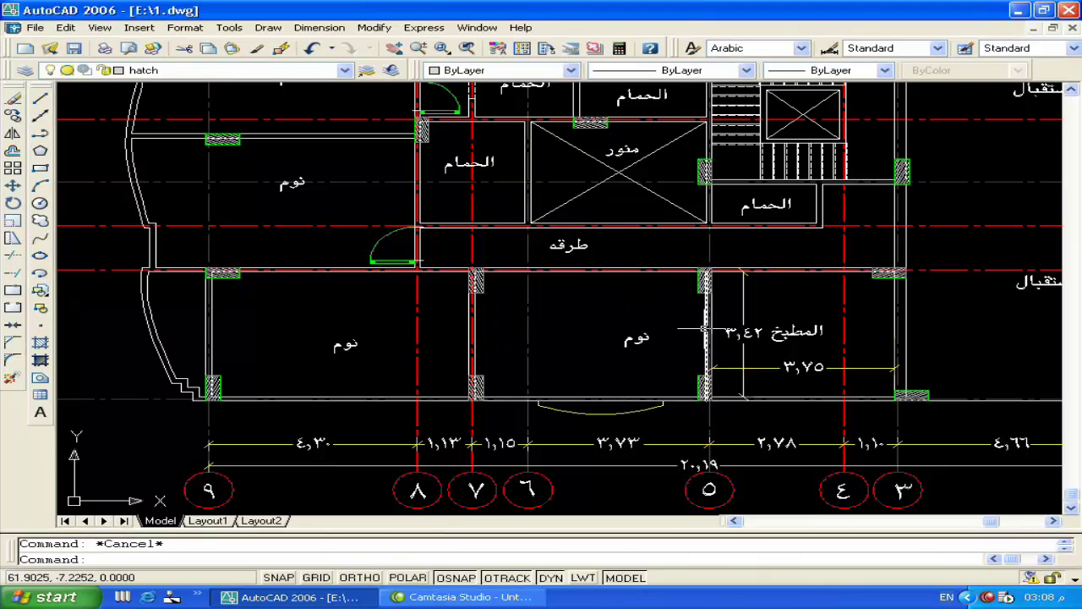
pyautogui.moveTo(723, 387)
pyautogui.mouseDown(button='middle')
pyautogui.moveTo(693, 404)
pyautogui.moveTo(664, 378)
pyautogui.mouseUp(button='middle')
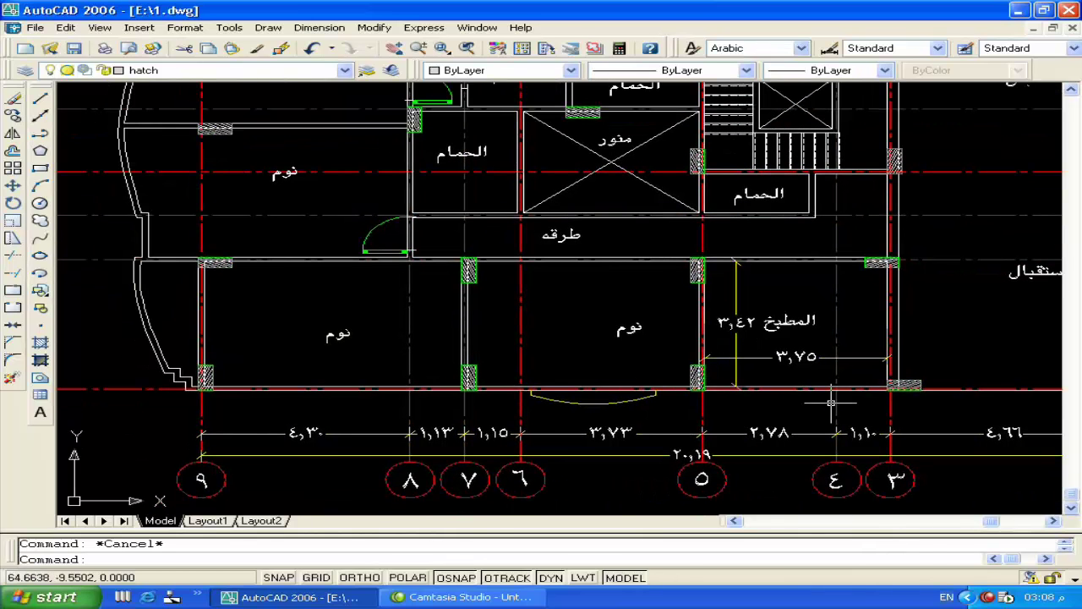
pyautogui.moveTo(830, 404); pyautogui.dragTo(826, 402, button='middle')
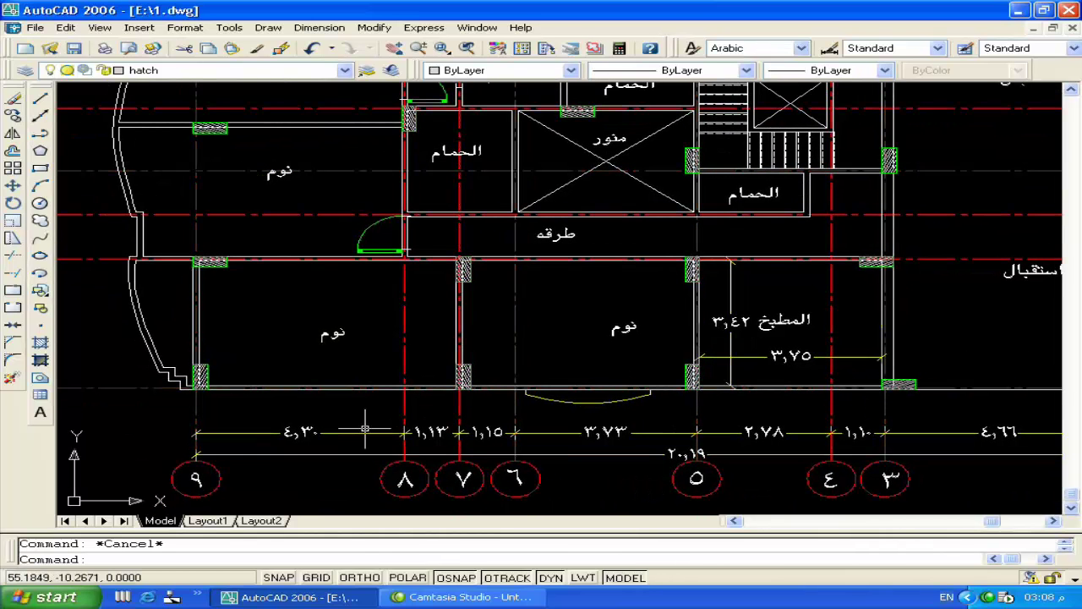
pyautogui.scroll(5, 896, 395)
pyautogui.click(697, 363)
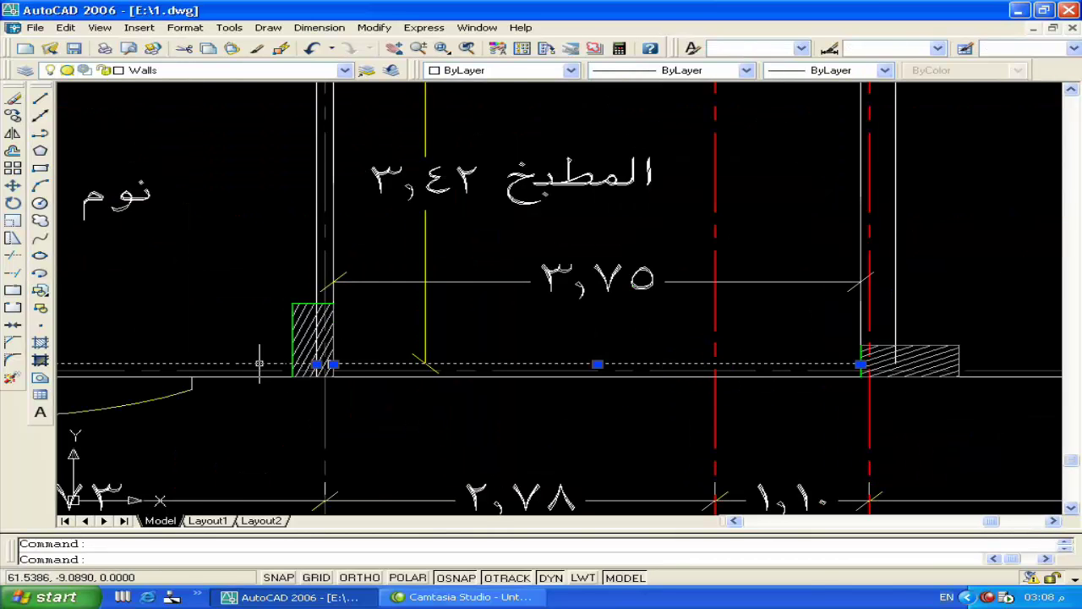
pyautogui.scroll(-7, 266, 362)
pyautogui.scroll(2, 287, 355)
pyautogui.scroll(1, 305, 355)
pyautogui.click(302, 355)
# Step: Move the kitchen's lower wall segments to their new position
pyautogui.write('m')
pyautogui.press('Return')
pyautogui.scroll(5, 302, 362)
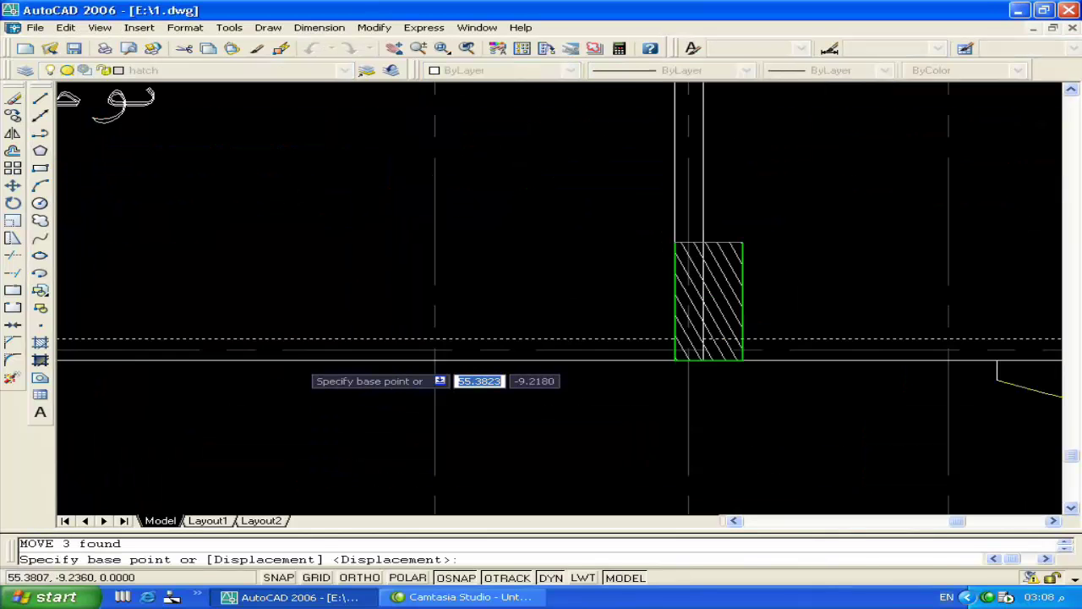
pyautogui.click(295, 340)
pyautogui.click(295, 340)
pyautogui.scroll(-3, 290, 339)
pyautogui.scroll(-2, 290, 338)
pyautogui.moveTo(656, 355); pyautogui.dragTo(627, 367, button='middle')
pyautogui.moveTo(785, 365); pyautogui.dragTo(874, 447, button='middle')
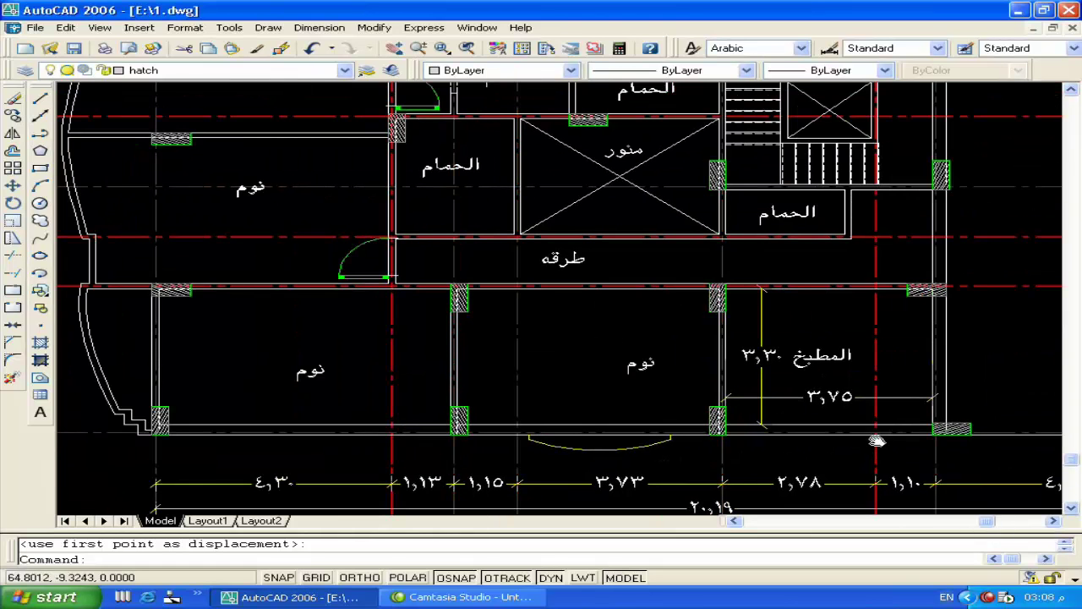
pyautogui.moveTo(719, 331)
pyautogui.mouseDown(button='middle')
pyautogui.moveTo(810, 383)
pyautogui.moveTo(845, 384)
pyautogui.moveTo(778, 370)
pyautogui.mouseUp(button='middle')
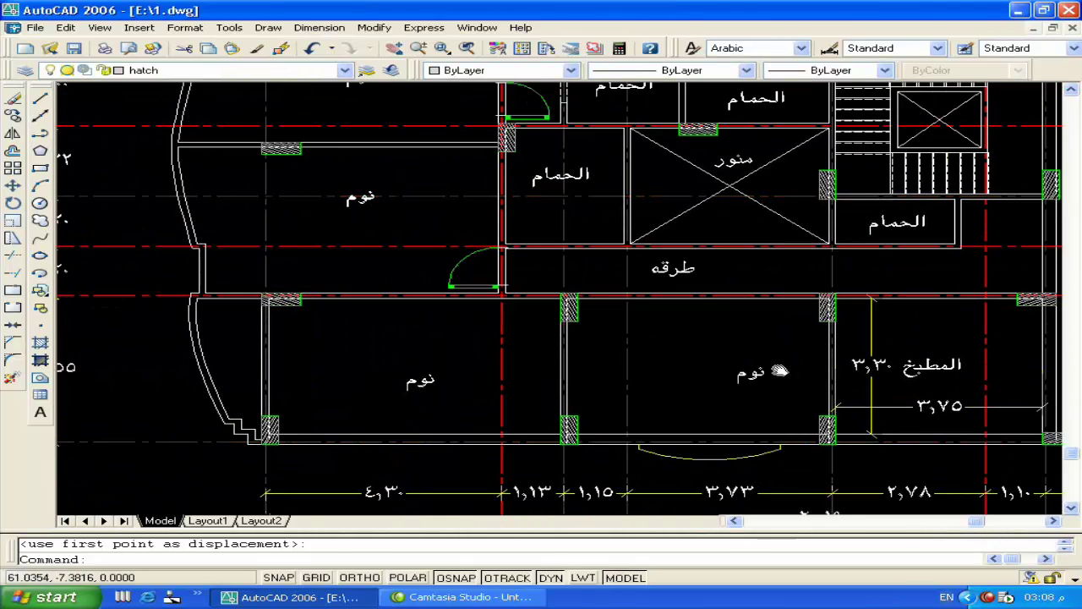
pyautogui.moveTo(953, 314); pyautogui.dragTo(828, 313, button='middle')
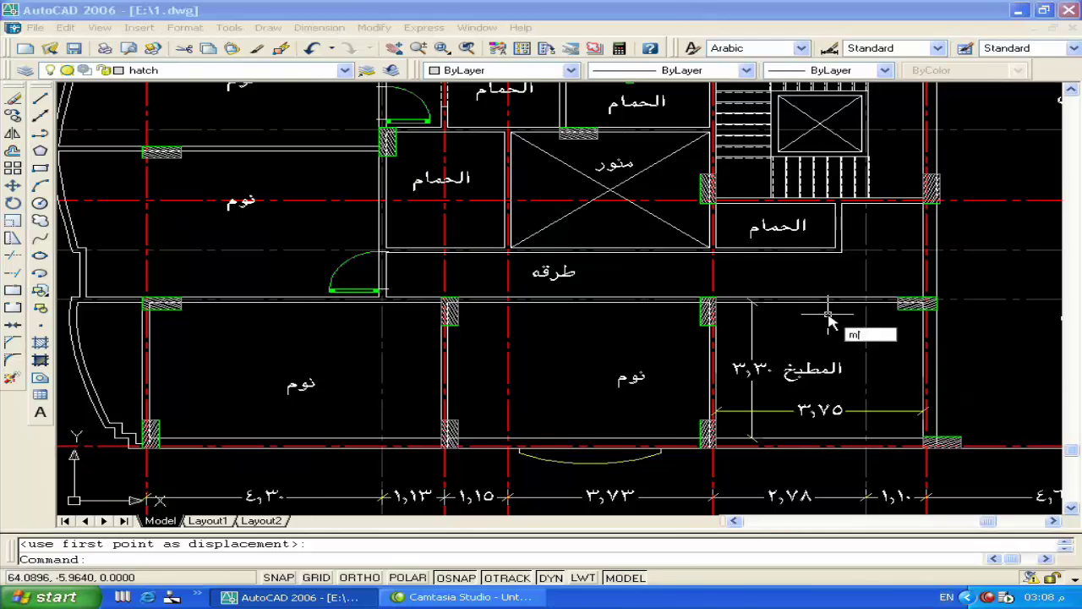
# Step: Move the four top wall segments down so the kitchen depth reads 3,17
pyautogui.press('Return')
pyautogui.click(821, 304)
pyautogui.click(642, 302)
pyautogui.click(405, 303)
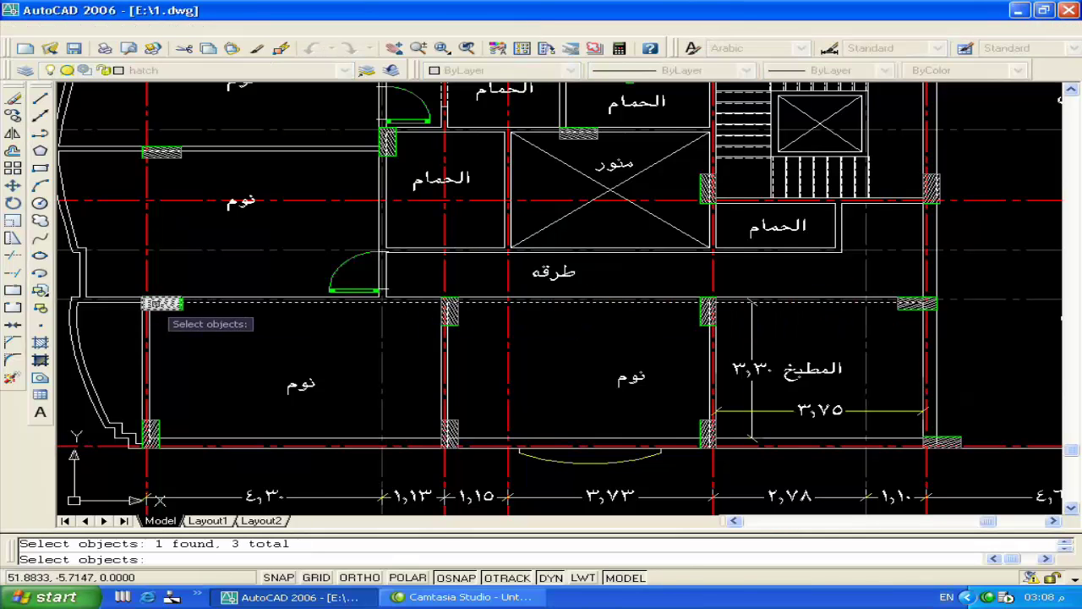
pyautogui.click(140, 300)
pyautogui.press('Return')
pyautogui.scroll(5, 245, 309)
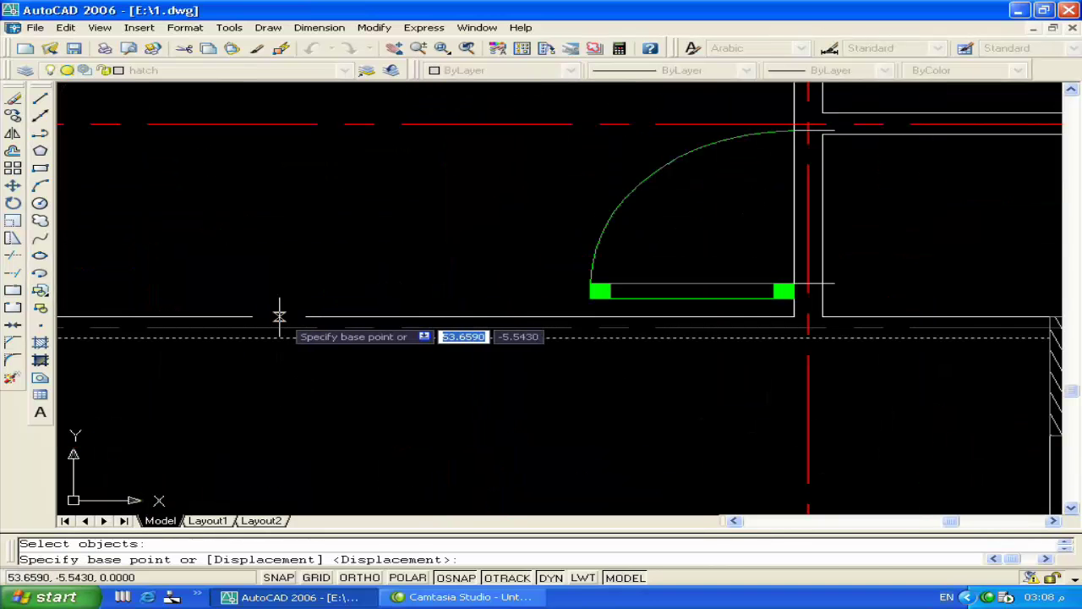
pyautogui.click(274, 317)
pyautogui.click(278, 338)
pyautogui.scroll(-5, 307, 286)
pyautogui.moveTo(587, 340)
pyautogui.mouseDown(button='middle')
pyautogui.moveTo(547, 361)
pyautogui.moveTo(534, 387)
pyautogui.mouseUp(button='middle')
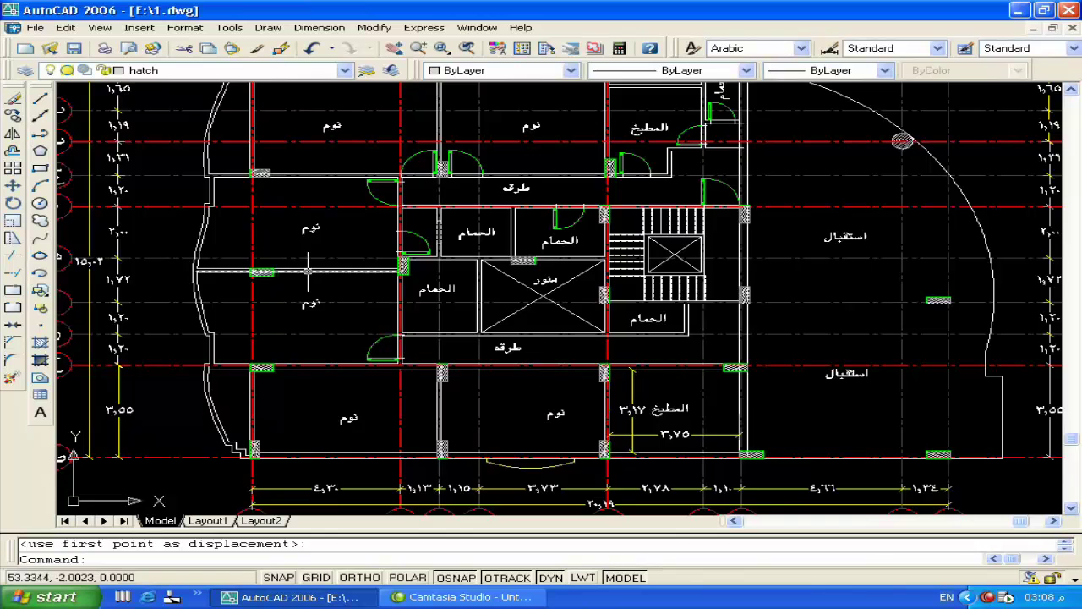
pyautogui.moveTo(305, 270); pyautogui.dragTo(428, 291, button='middle')
# Step: Begin moving the bedroom wall line, then cancel and pan to the column
pyautogui.scroll(2, 358, 283)
pyautogui.scroll(1, 358, 283)
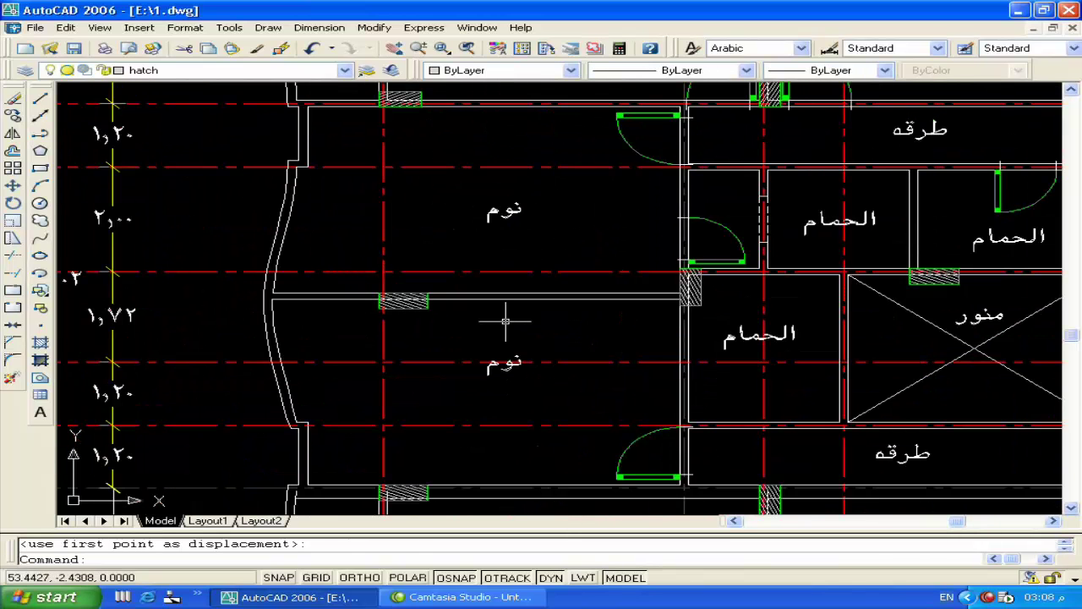
pyautogui.write('m')
pyautogui.press('Return')
pyautogui.click(503, 300)
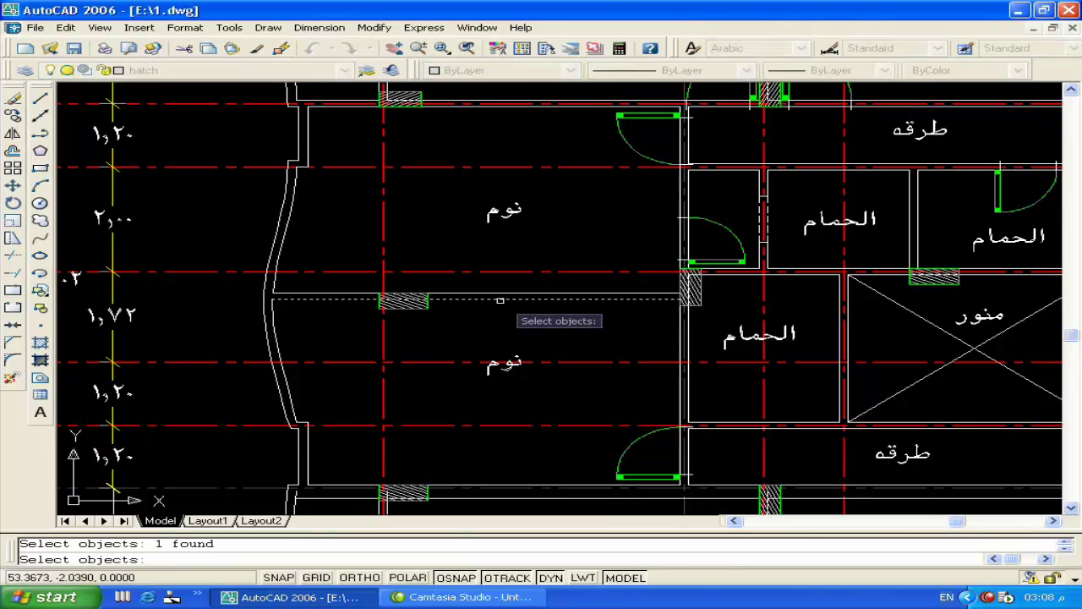
pyautogui.press('Escape')
pyautogui.moveTo(319, 303); pyautogui.dragTo(386, 302, button='middle')
pyautogui.scroll(3, 386, 300)
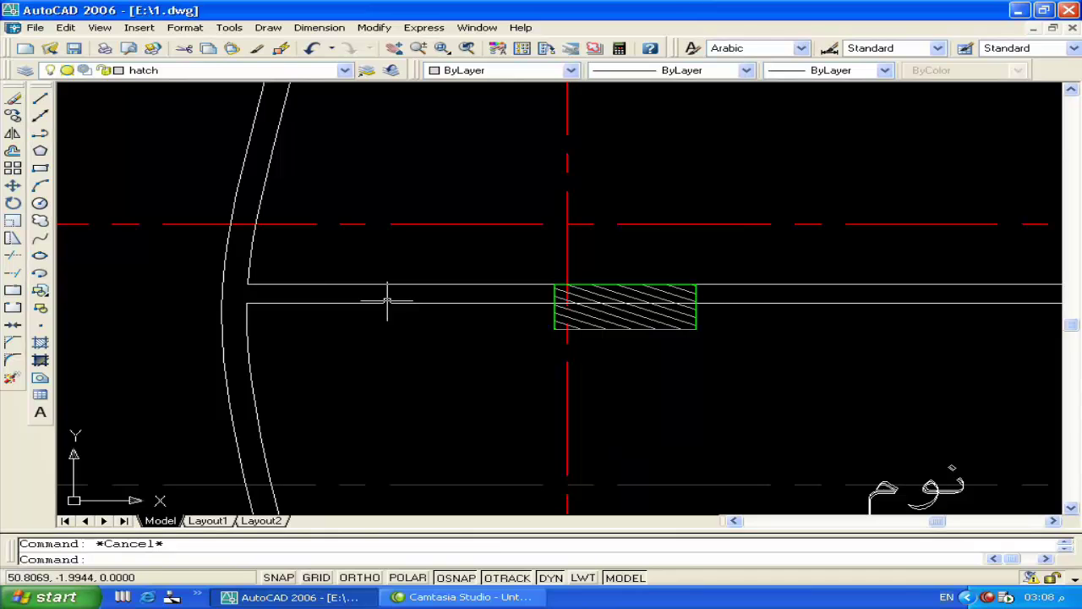
# Step: Measure the distance from the column corner to the curved wall, reading 1.6396
pyautogui.write('di')
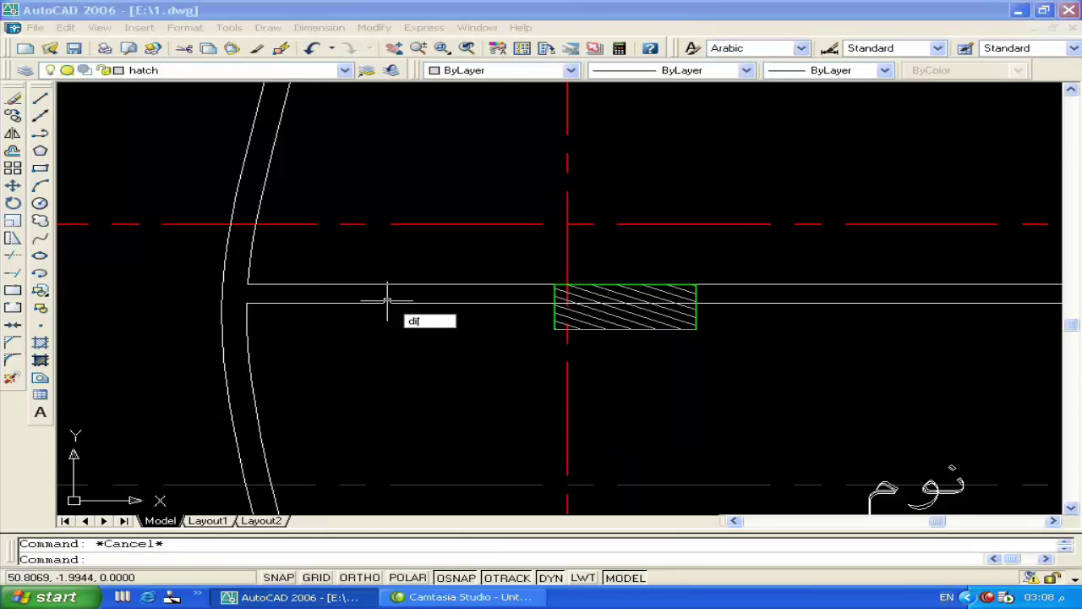
pyautogui.press('Return')
pyautogui.scroll(3, 541, 298)
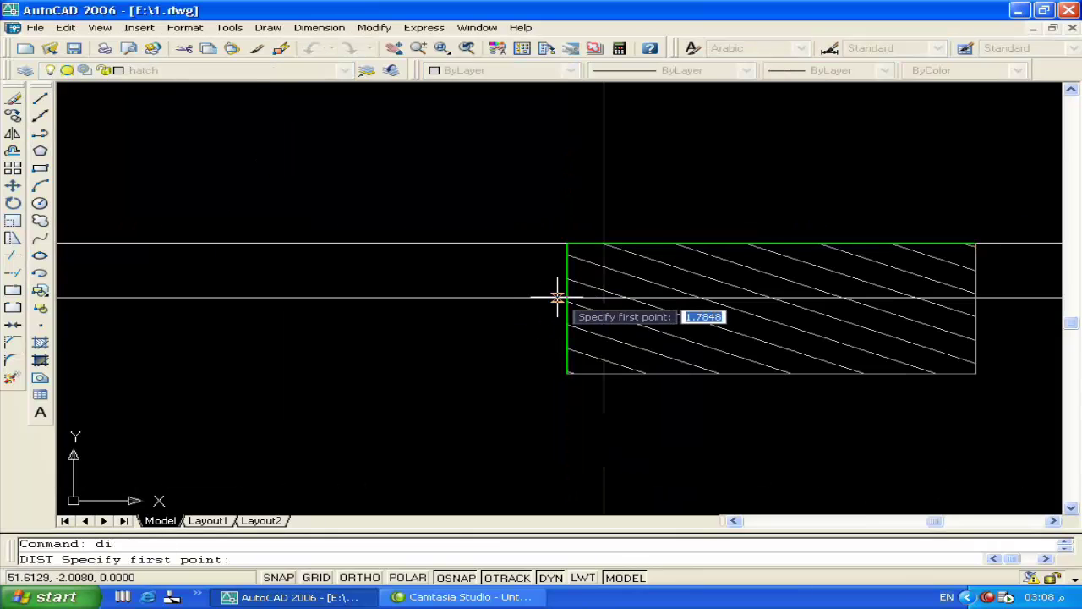
pyautogui.click(564, 298)
pyautogui.scroll(-3, 427, 300)
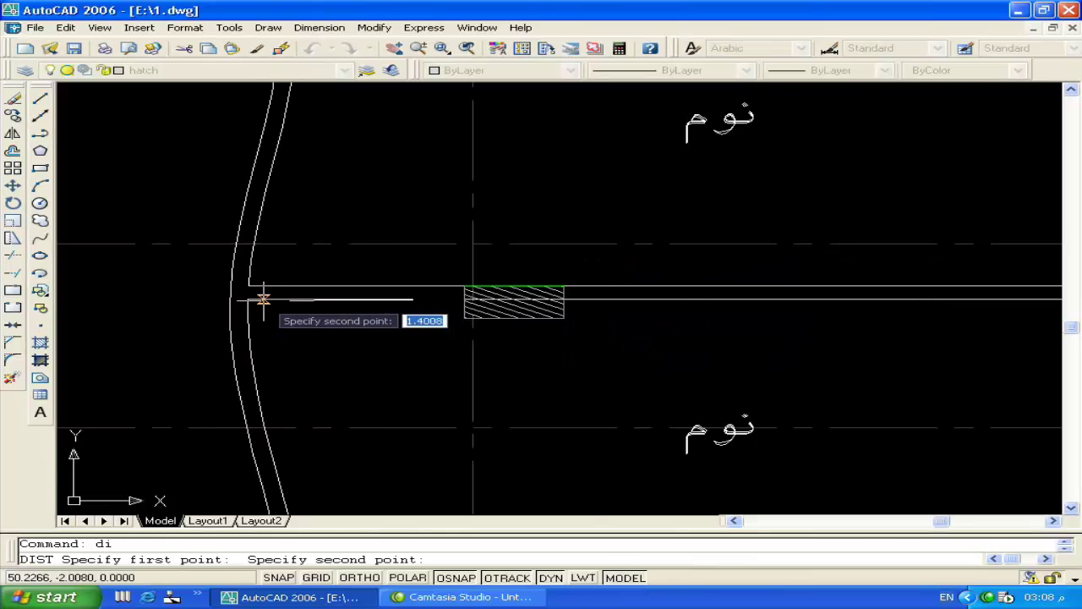
pyautogui.click(234, 298)
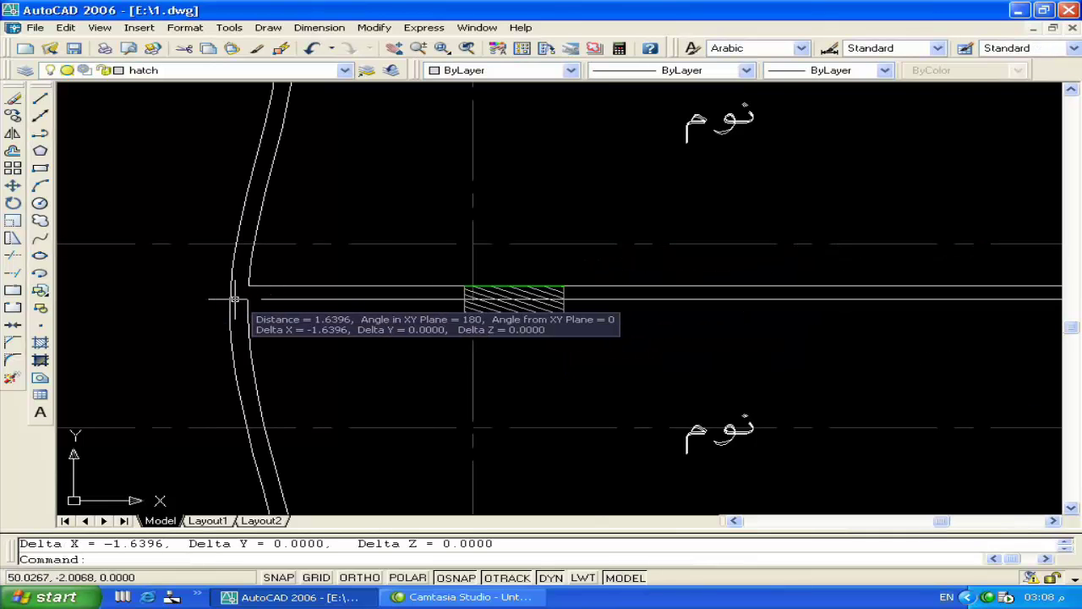
pyautogui.scroll(-3, 234, 297)
pyautogui.scroll(4, 374, 302)
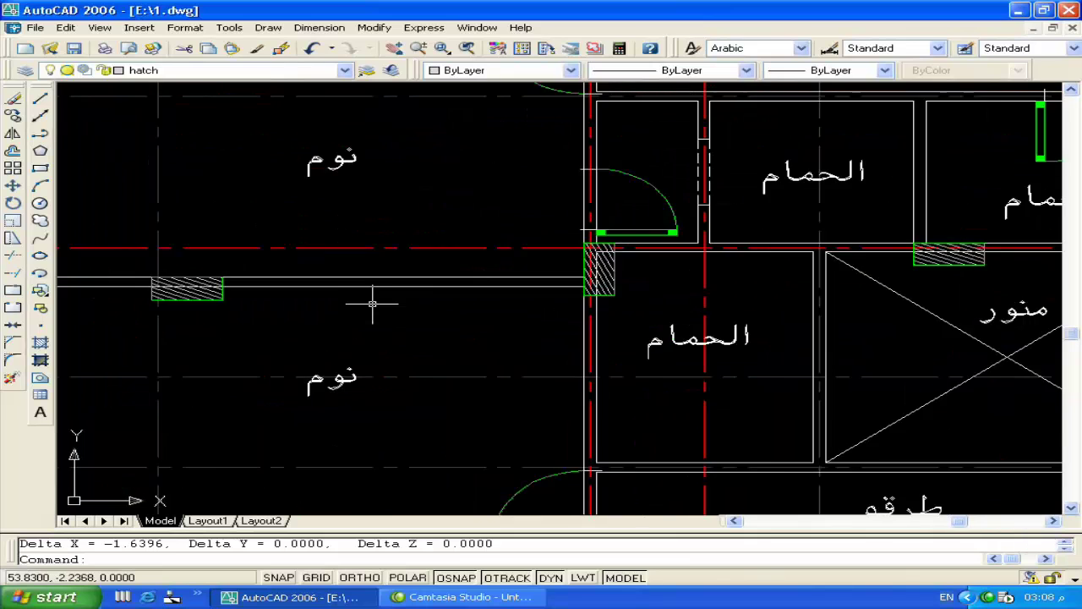
# Step: Move the lower bedroom wall line into line with the hatched column
pyautogui.moveTo(375, 302); pyautogui.dragTo(541, 304, button='middle')
pyautogui.write('m')
pyautogui.press('Return')
pyautogui.click(278, 287)
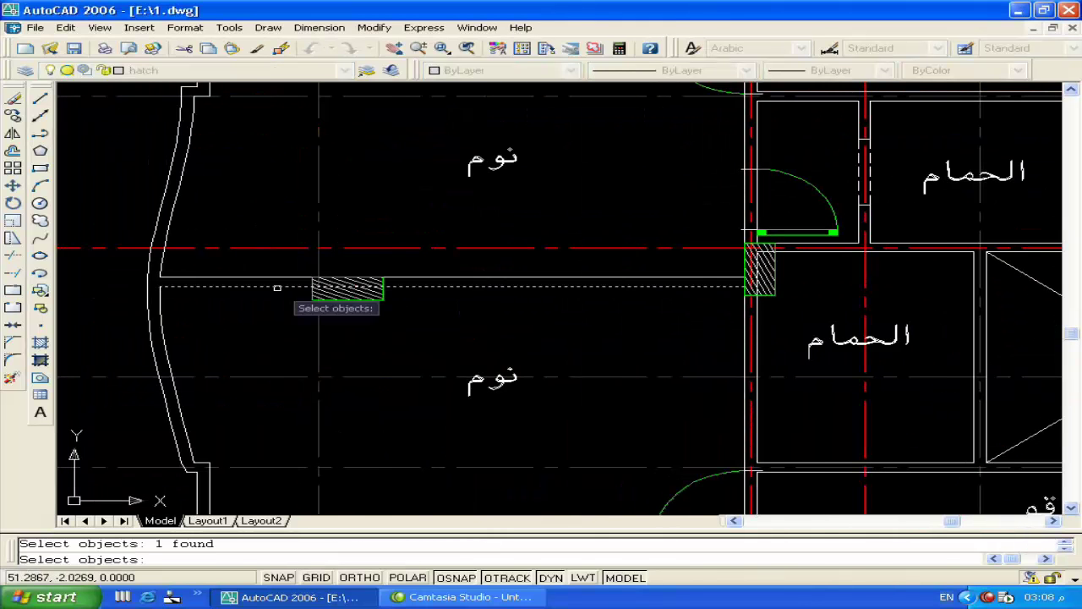
pyautogui.press('Return')
pyautogui.click(482, 276)
pyautogui.click(492, 285)
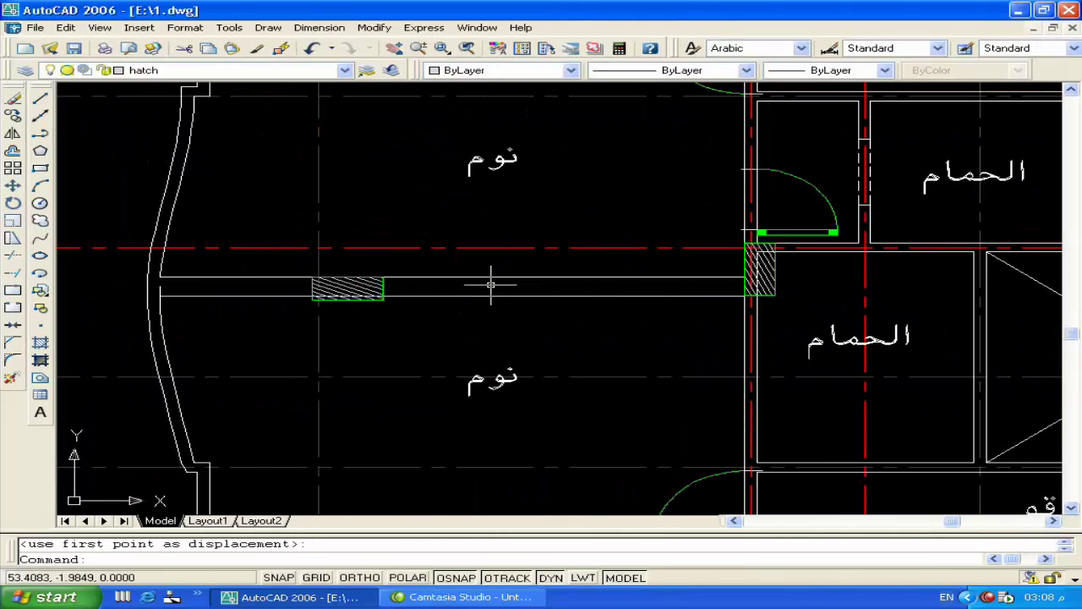
pyautogui.scroll(-3, 493, 284)
pyautogui.scroll(1, 710, 211)
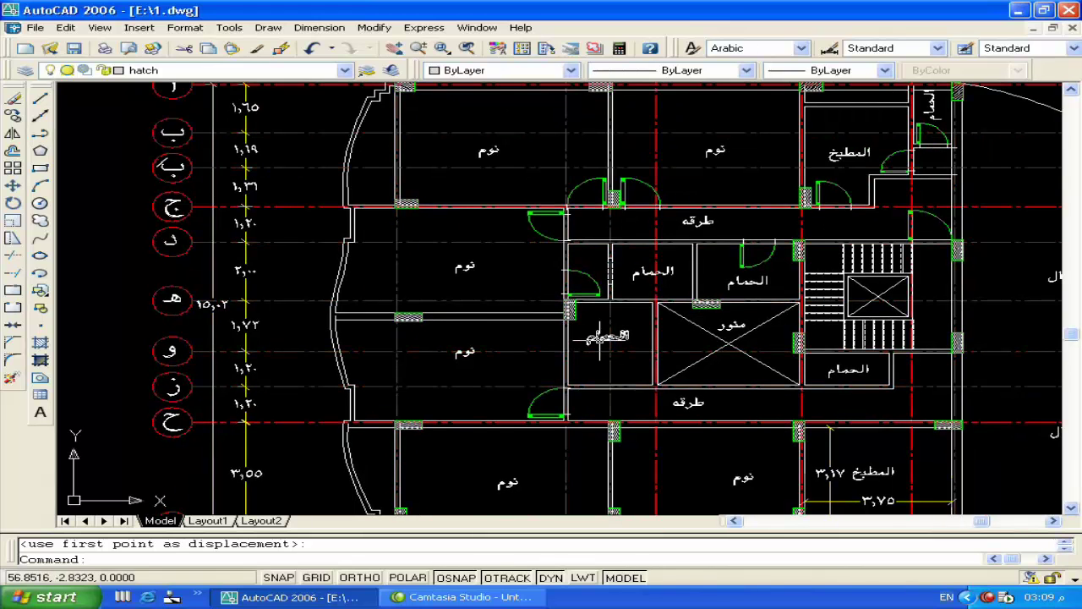
# Step: Pan and zoom to the central bathrooms and light well
pyautogui.moveTo(477, 364)
pyautogui.mouseDown(button='middle')
pyautogui.moveTo(312, 272)
pyautogui.moveTo(1015, 149)
pyautogui.mouseUp(button='middle')
pyautogui.moveTo(764, 359); pyautogui.dragTo(755, 355, button='middle')
pyautogui.scroll(2, 755, 355)
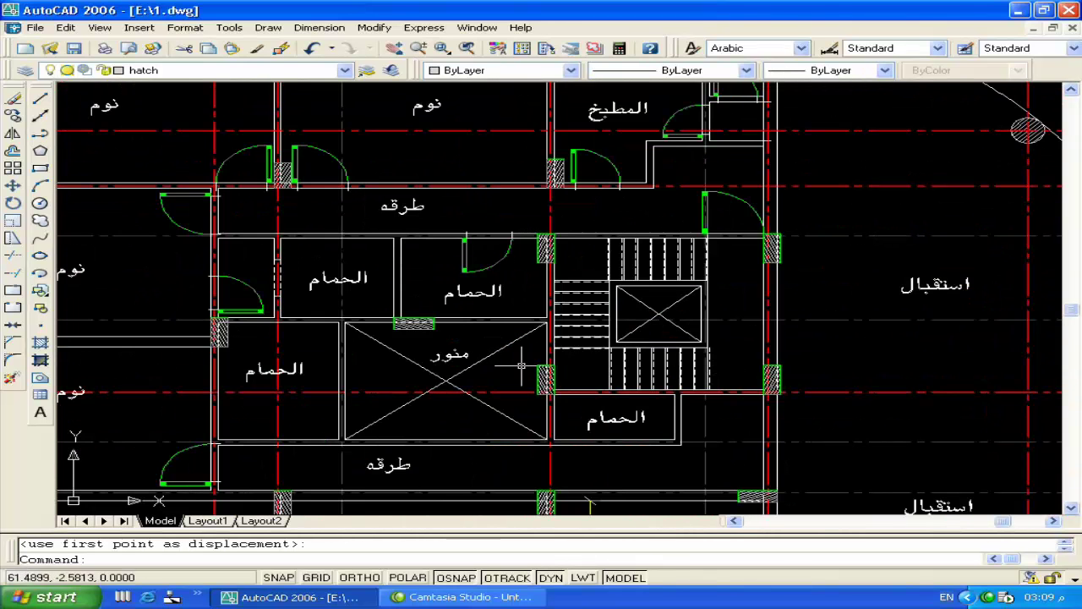
pyautogui.scroll(2, 514, 343)
pyautogui.moveTo(514, 345); pyautogui.dragTo(524, 367, button='middle')
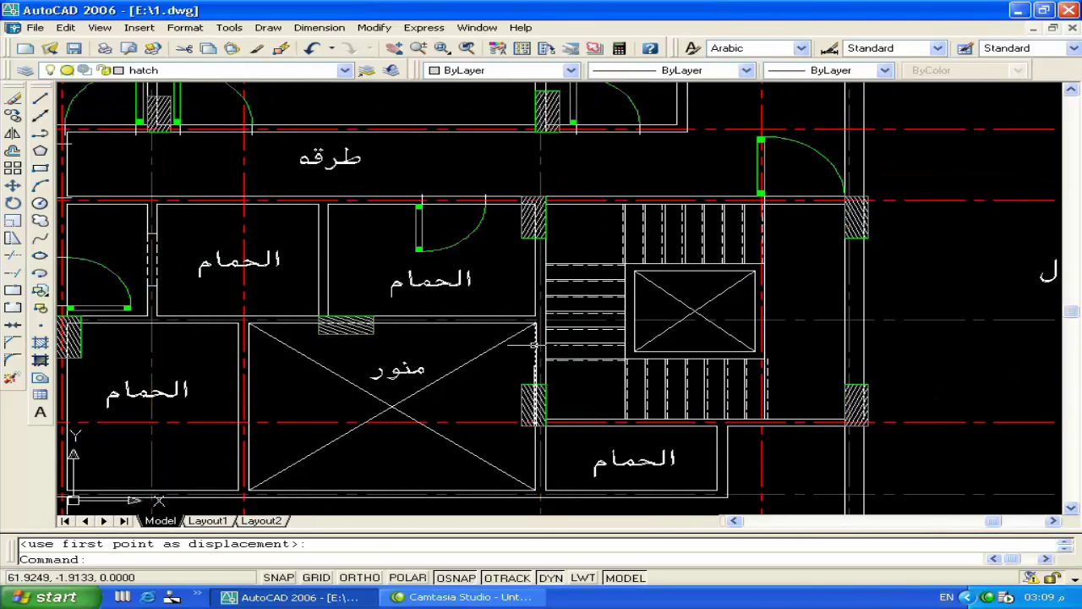
# Step: Move the vertical wall line beside the light well to the column edge
pyautogui.click(534, 345)
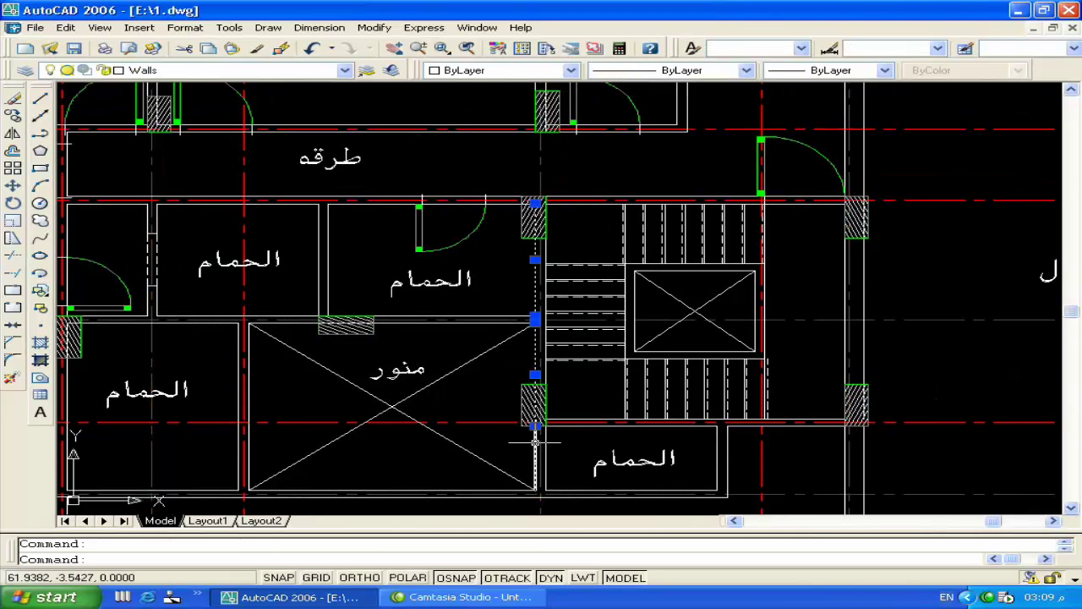
pyautogui.press('m')
pyautogui.press('Return')
pyautogui.scroll(8, 538, 433)
pyautogui.click(562, 453)
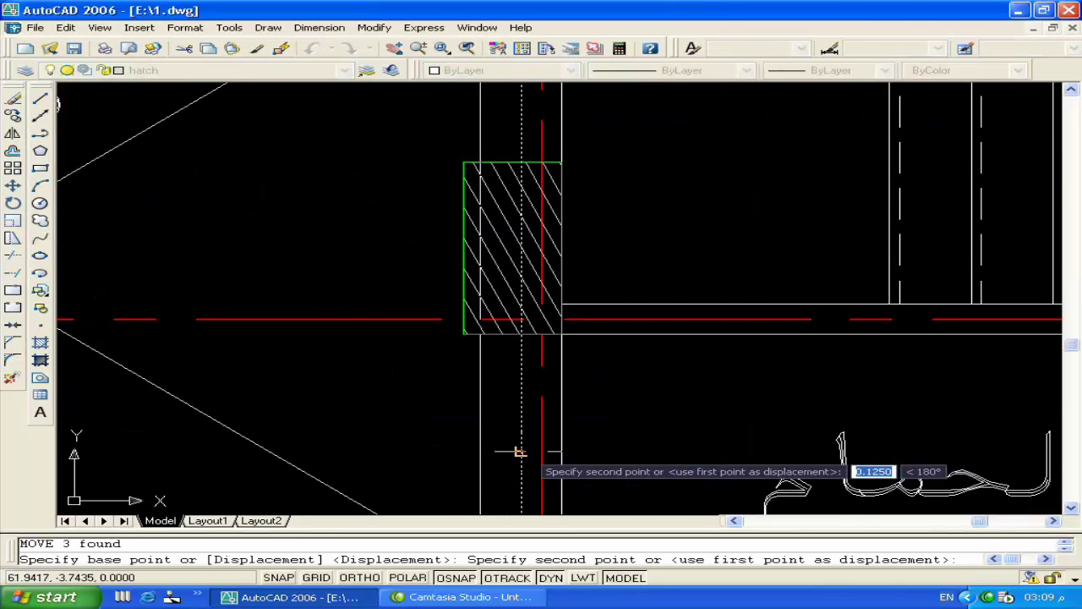
pyautogui.click(514, 449)
pyautogui.scroll(-8, 541, 427)
# Step: Navigate to the bathroom above the light well and select its two wall lines
pyautogui.moveTo(603, 403); pyautogui.dragTo(562, 416, button='middle')
pyautogui.moveTo(679, 406)
pyautogui.mouseDown(button='middle')
pyautogui.moveTo(635, 406)
pyautogui.moveTo(605, 317)
pyautogui.mouseUp(button='middle')
pyautogui.moveTo(616, 182); pyautogui.dragTo(586, 340, button='middle')
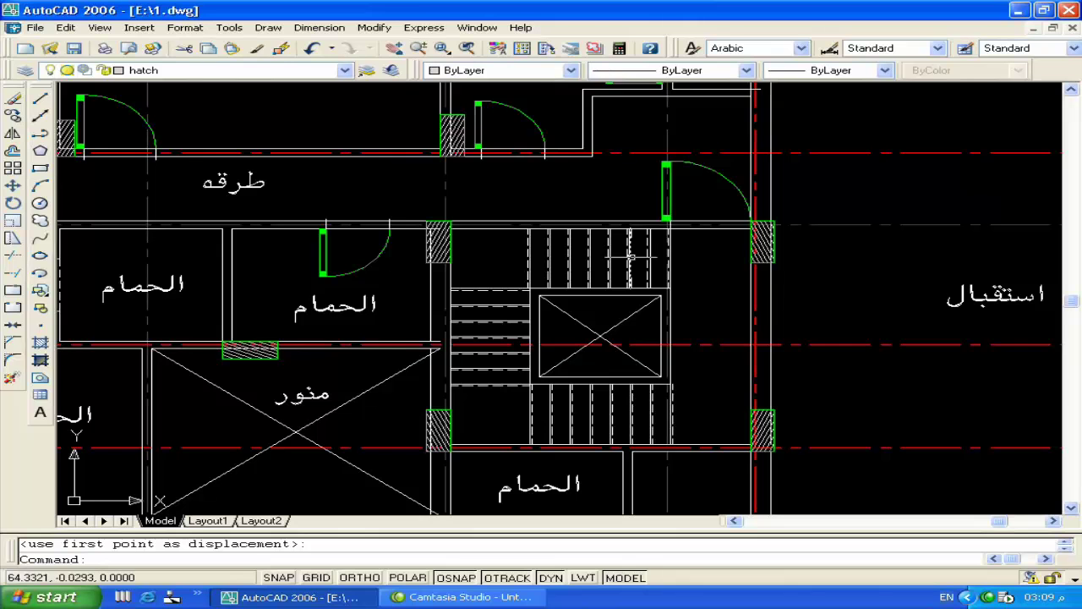
pyautogui.moveTo(664, 454); pyautogui.dragTo(666, 403, button='middle')
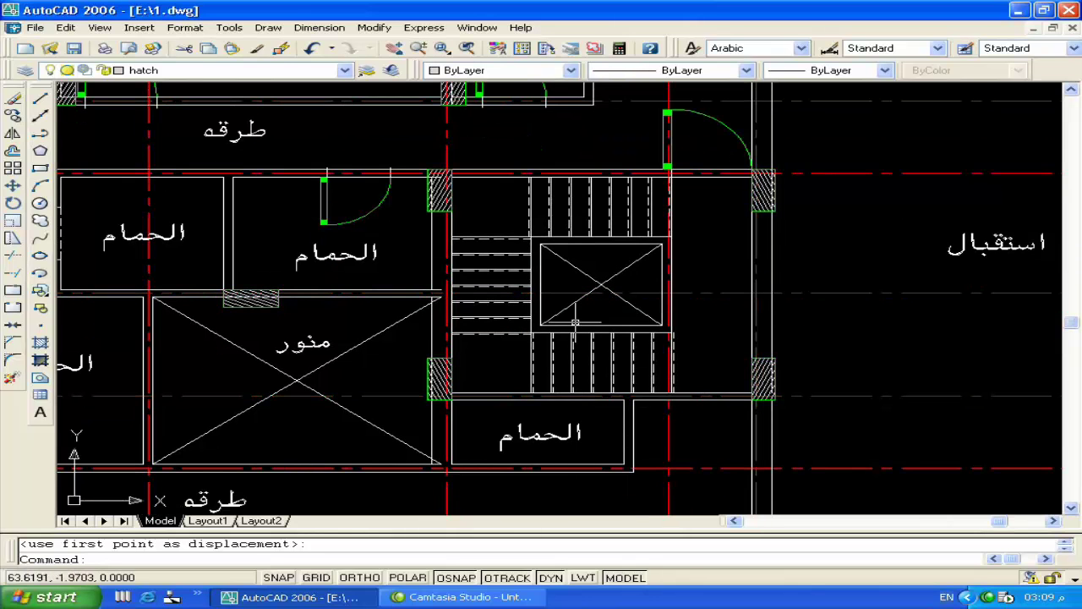
pyautogui.moveTo(574, 323); pyautogui.dragTo(693, 390, button='middle')
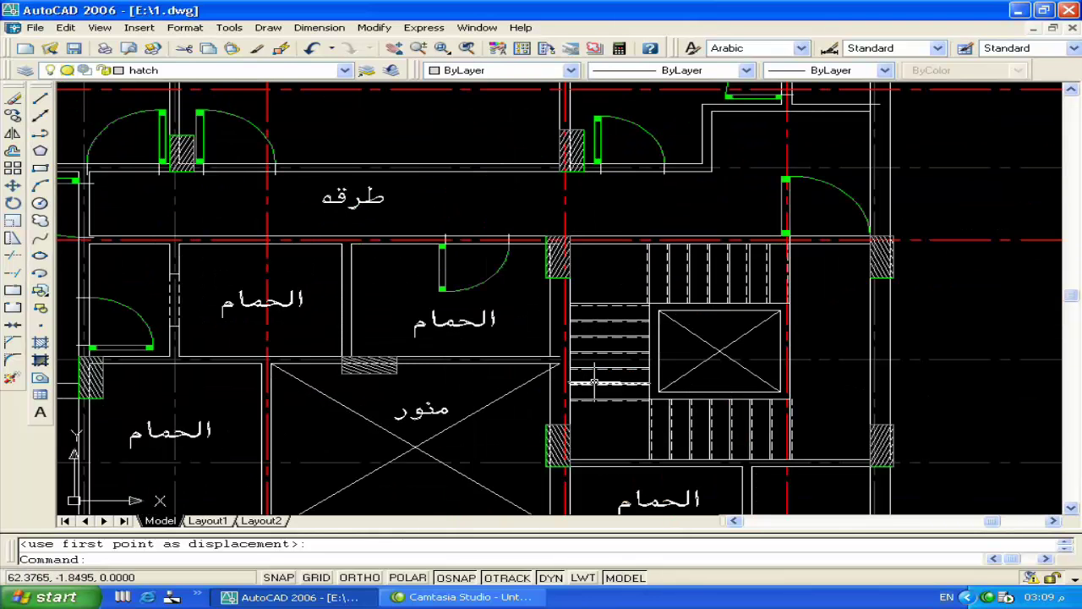
pyautogui.moveTo(594, 381); pyautogui.dragTo(725, 374, button='middle')
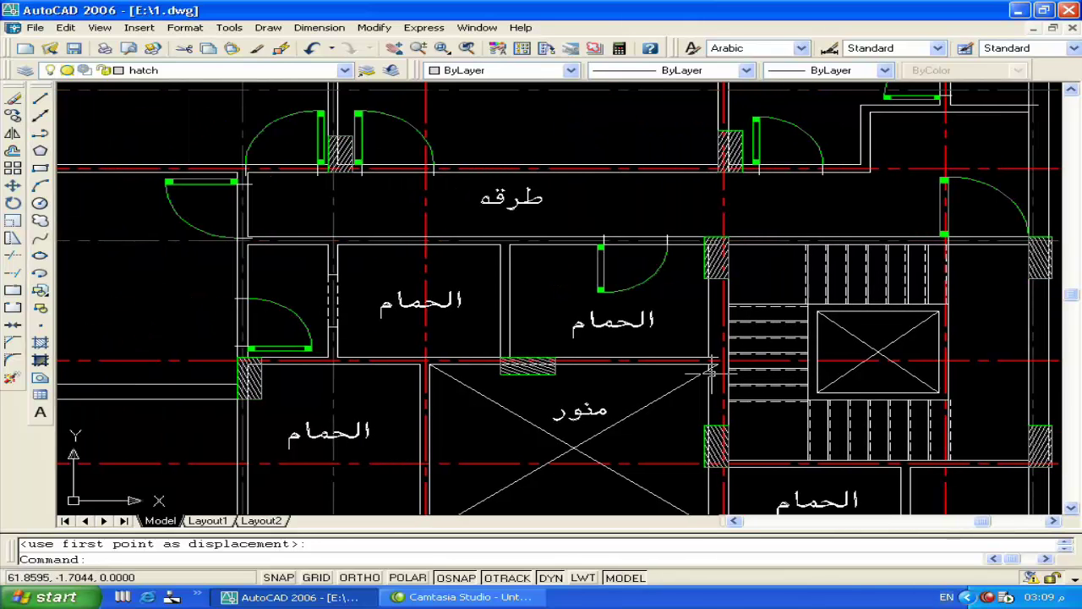
pyautogui.moveTo(565, 375); pyautogui.dragTo(590, 343, button='middle')
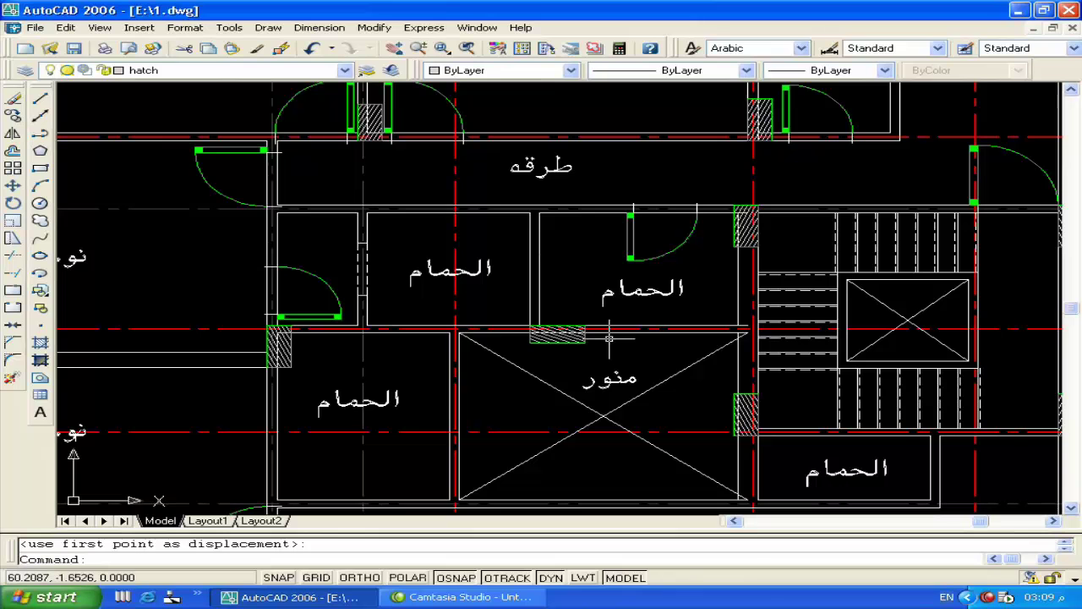
pyautogui.click(621, 334)
pyautogui.click(430, 333)
# Step: Move the two wall lines above the light well flush with the hatched column
pyautogui.write('m')
pyautogui.press('Return')
pyautogui.scroll(5, 592, 330)
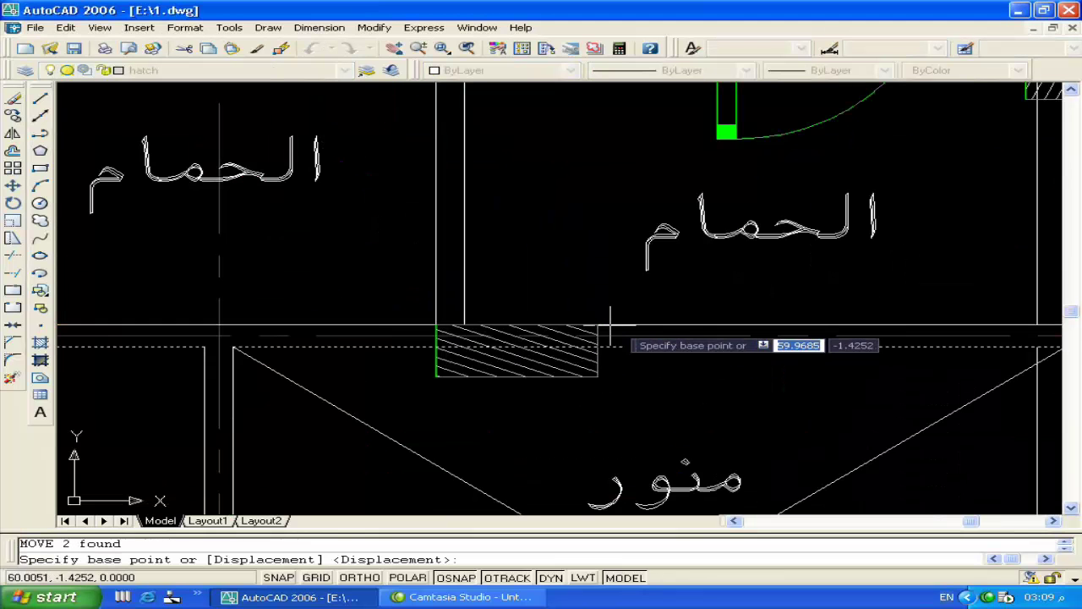
pyautogui.click(610, 324)
pyautogui.click(645, 308)
pyautogui.scroll(-5, 660, 298)
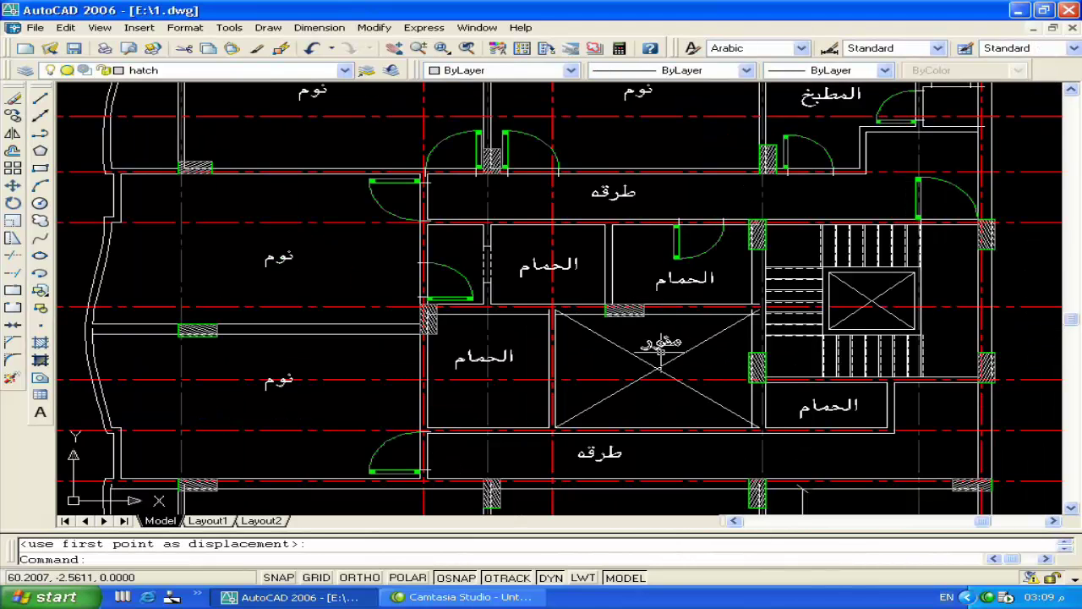
pyautogui.moveTo(662, 355); pyautogui.dragTo(674, 369, button='middle')
pyautogui.moveTo(563, 459); pyautogui.dragTo(580, 415, button='middle')
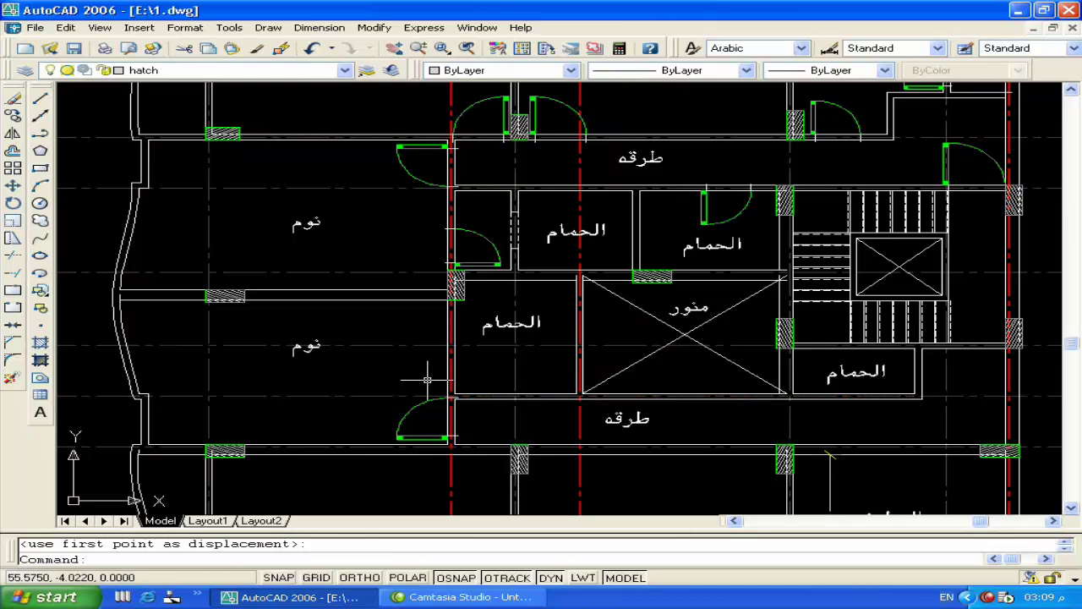
# Step: Move the three wall segments between the bedrooms and bathrooms slightly to the right
pyautogui.write('m')
pyautogui.press('Return')
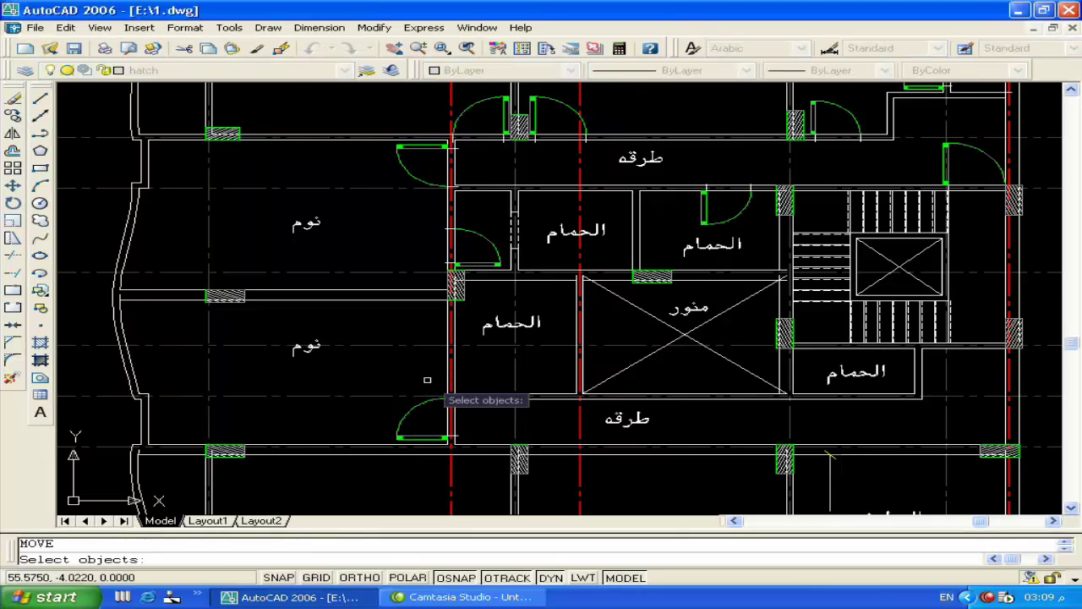
pyautogui.click(457, 322)
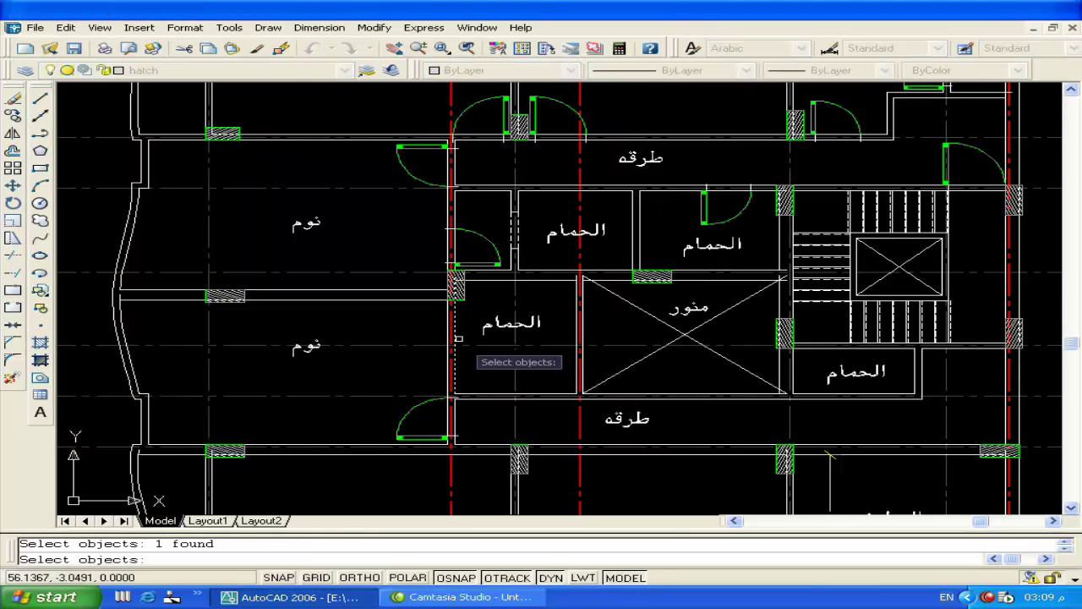
pyautogui.click(455, 421)
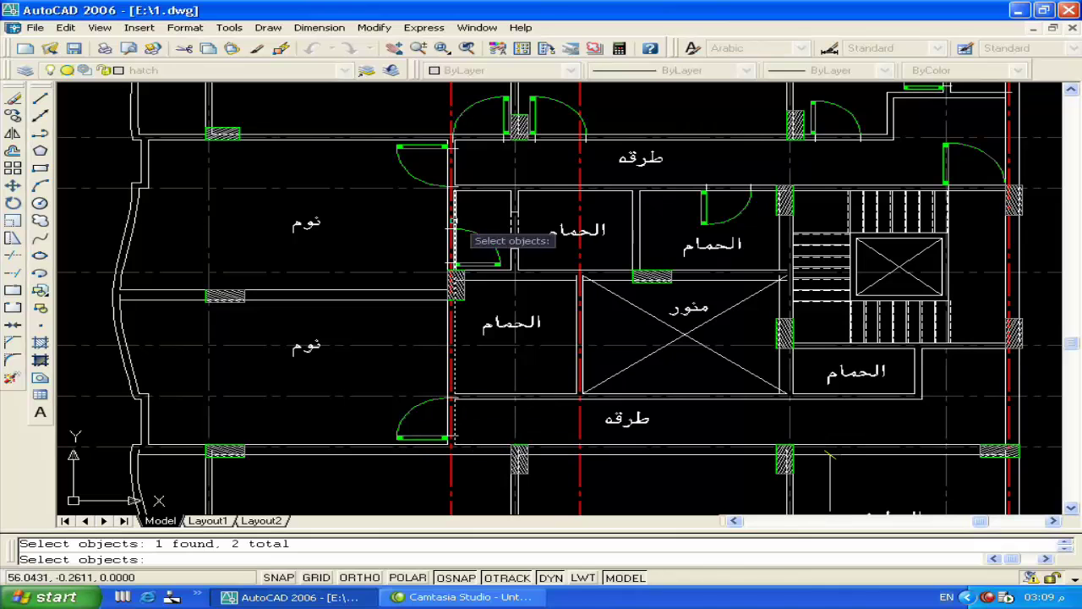
pyautogui.click(454, 169)
pyautogui.press('Return')
pyautogui.scroll(5, 454, 219)
pyautogui.click(448, 194)
pyautogui.click(453, 193)
pyautogui.scroll(-5, 512, 361)
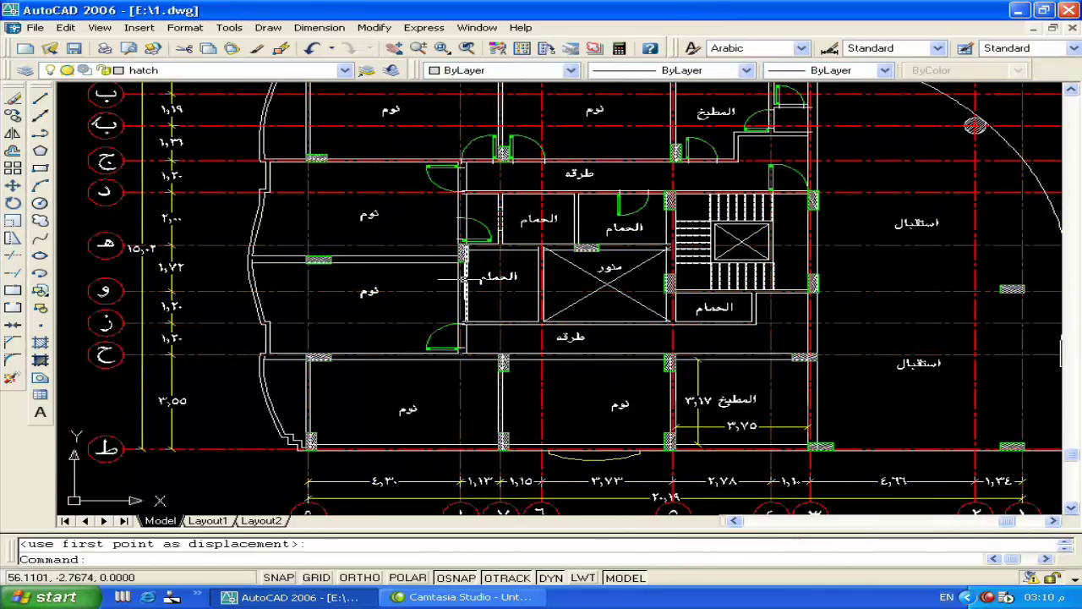
pyautogui.scroll(5, 454, 166)
# Step: Erase the upper and middle stray door swings
pyautogui.click(403, 180)
pyautogui.click(358, 198)
pyautogui.press('Delete')
pyautogui.click(550, 355)
pyautogui.click(526, 332)
pyautogui.press('Delete')
# Step: Grip-stretch the short wall line beside the light well down to the corridor's lower wall
pyautogui.moveTo(519, 321); pyautogui.dragTo(519, 220, button='middle')
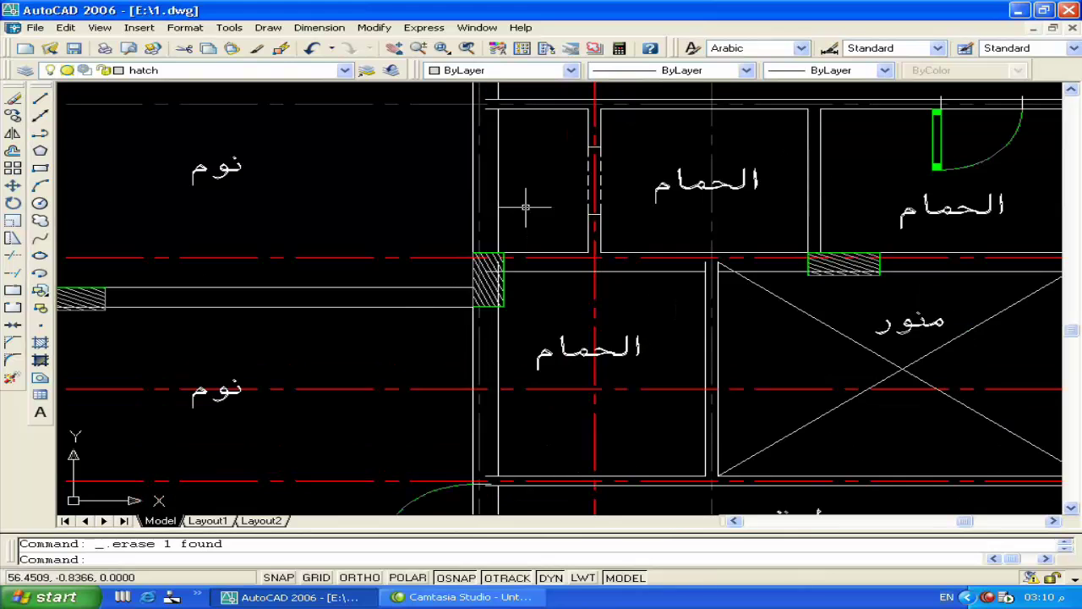
pyautogui.moveTo(508, 372); pyautogui.dragTo(482, 398, button='middle')
pyautogui.click(478, 385)
pyautogui.click(471, 338)
pyautogui.scroll(-3, 587, 355)
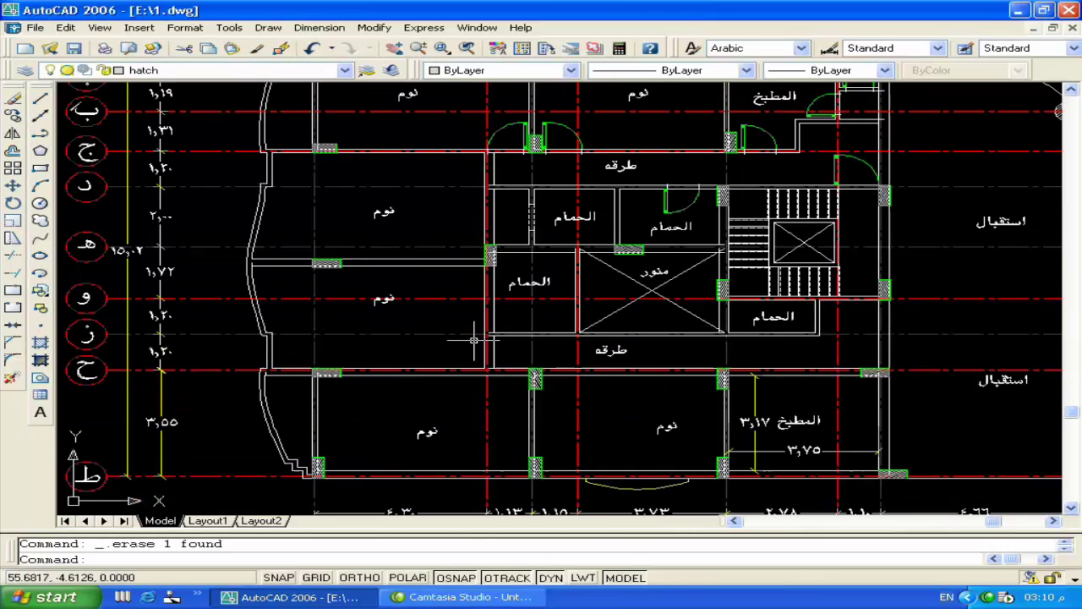
pyautogui.scroll(-1, 585, 358)
pyautogui.moveTo(633, 373)
pyautogui.mouseDown(button='middle')
pyautogui.moveTo(603, 425)
pyautogui.moveTo(587, 388)
pyautogui.mouseUp(button='middle')
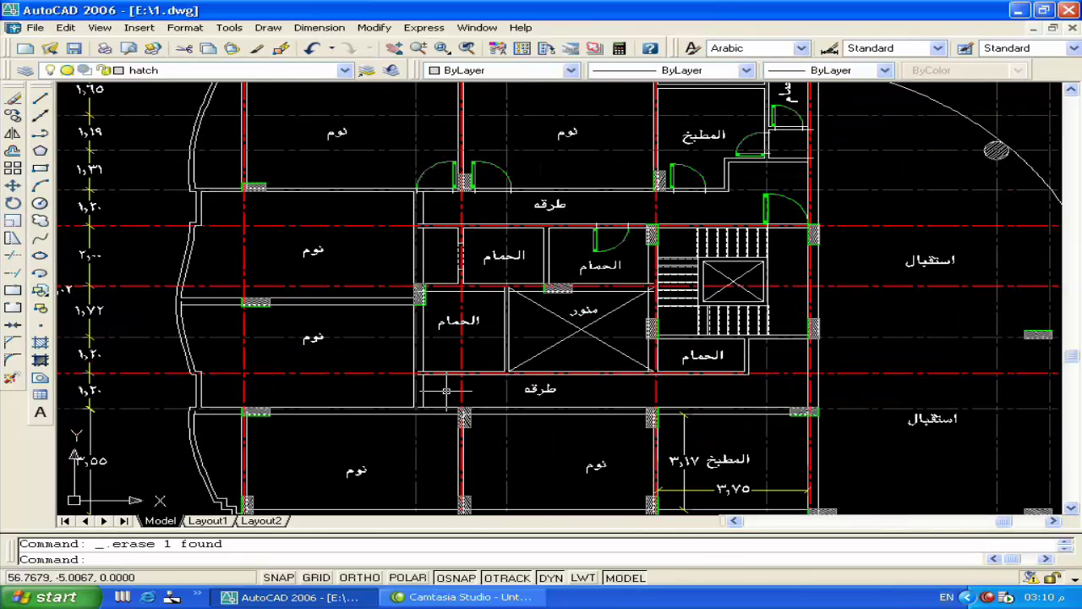
pyautogui.moveTo(511, 400); pyautogui.dragTo(488, 356, button='middle')
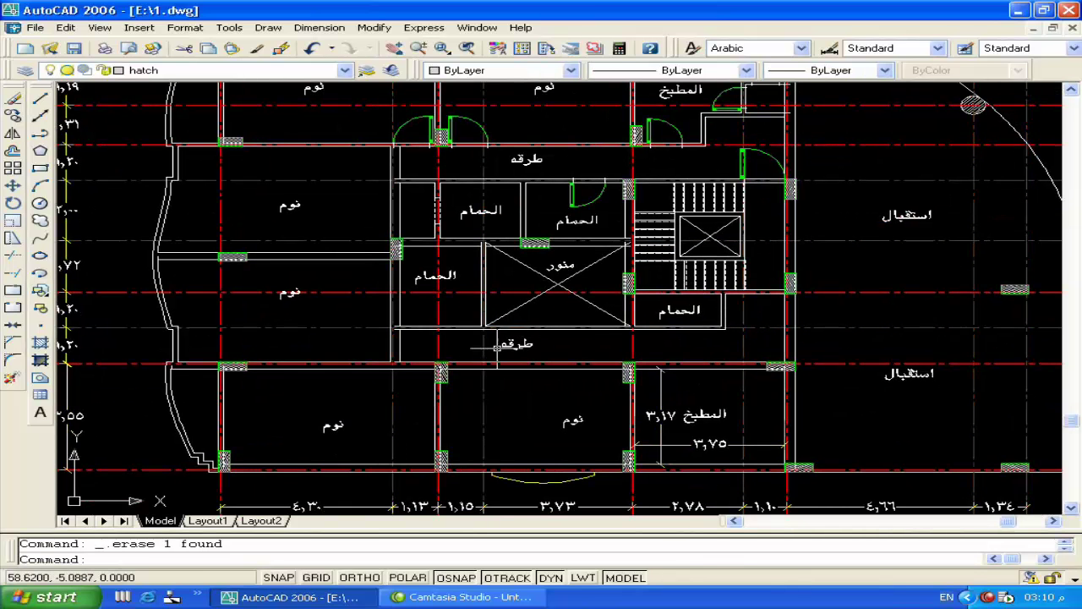
pyautogui.scroll(5, 660, 338)
pyautogui.click(585, 304)
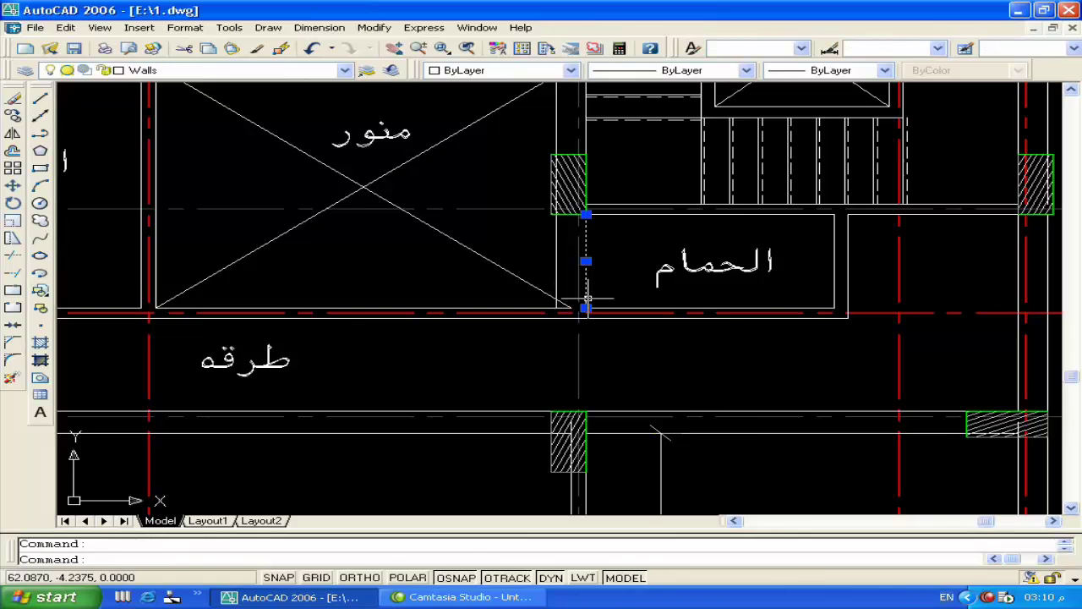
pyautogui.click(586, 307)
pyautogui.click(586, 414)
pyautogui.press('Escape')
# Step: Begin stretching the next vertical wall line, cancel, and pan to the corridor's left wall corner
pyautogui.click(556, 286)
pyautogui.click(556, 306)
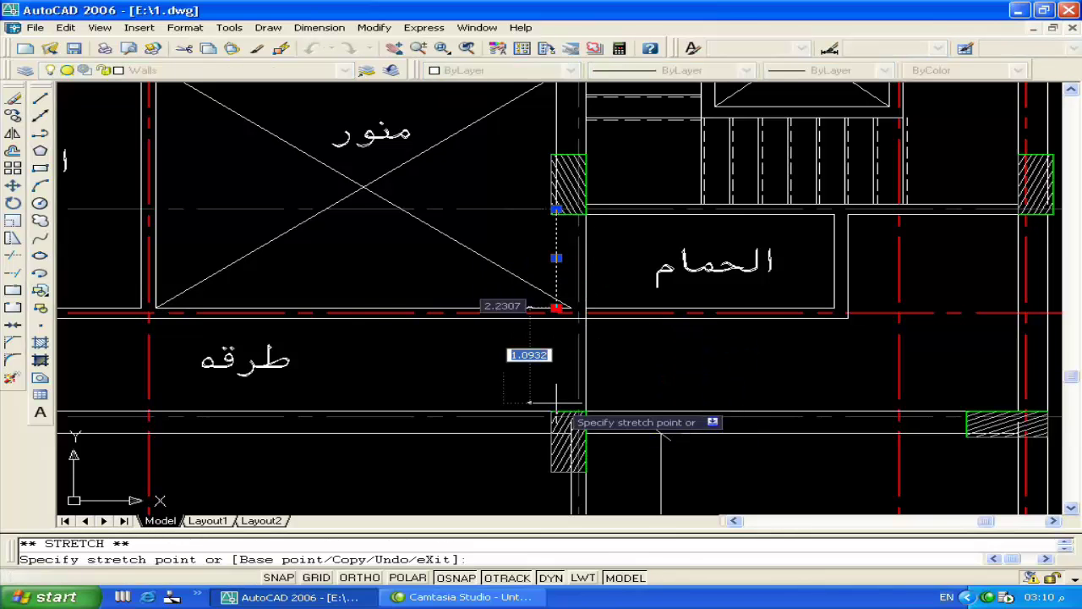
pyautogui.scroll(3, 551, 411)
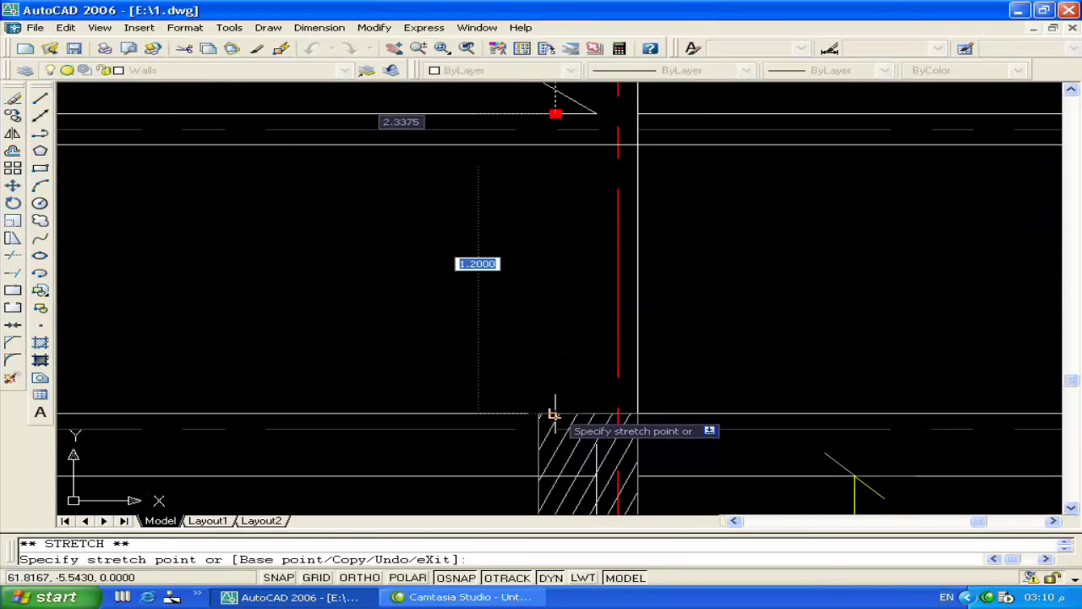
pyautogui.press('Escape')
pyautogui.scroll(-5, 614, 355)
pyautogui.moveTo(661, 326); pyautogui.dragTo(685, 353, button='middle')
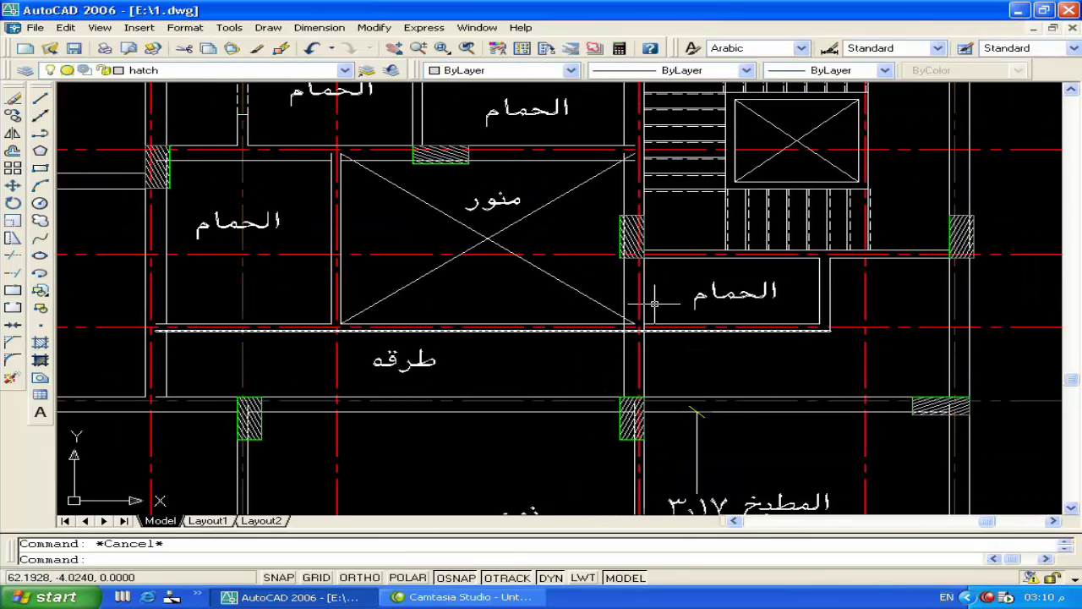
pyautogui.moveTo(632, 331); pyautogui.dragTo(741, 322, button='middle')
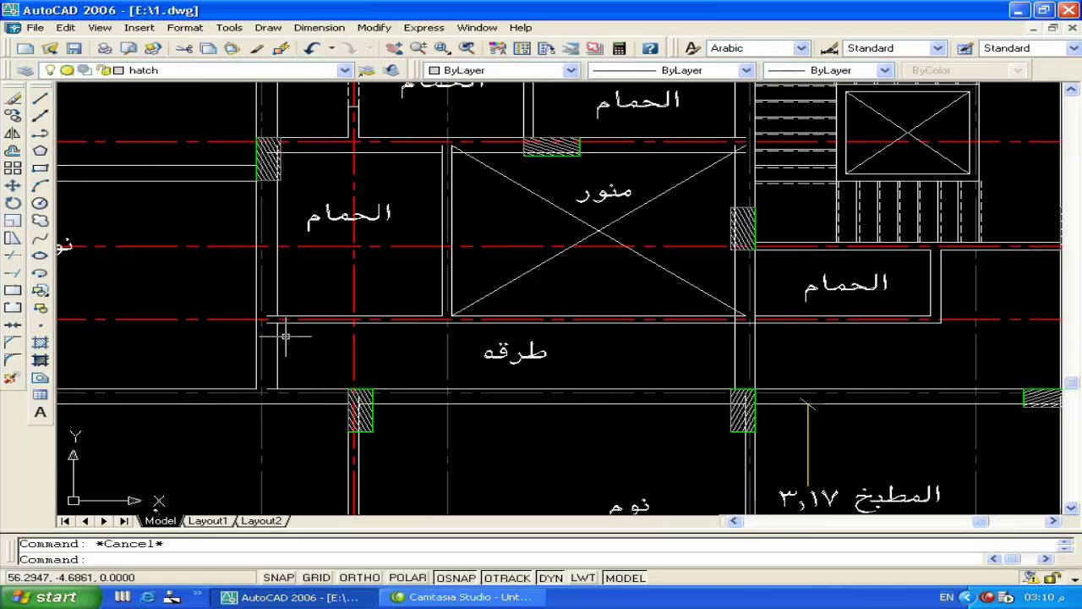
pyautogui.moveTo(269, 319); pyautogui.dragTo(297, 317, button='middle')
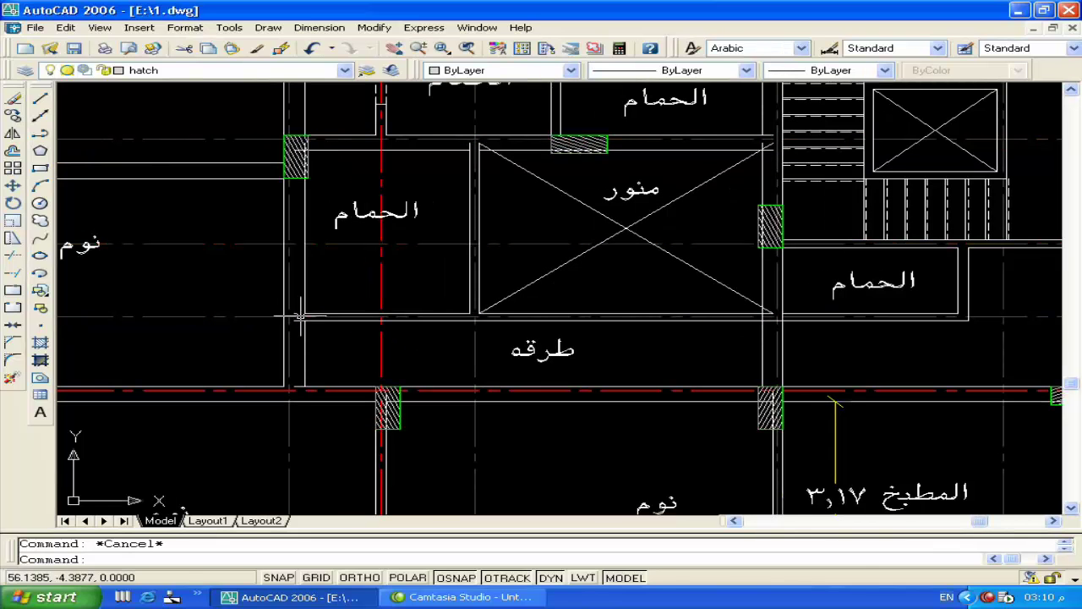
# Step: Measure the corridor's horizontal span and a vertical wall distance with DIST
pyautogui.write('d')
pyautogui.press('Return')
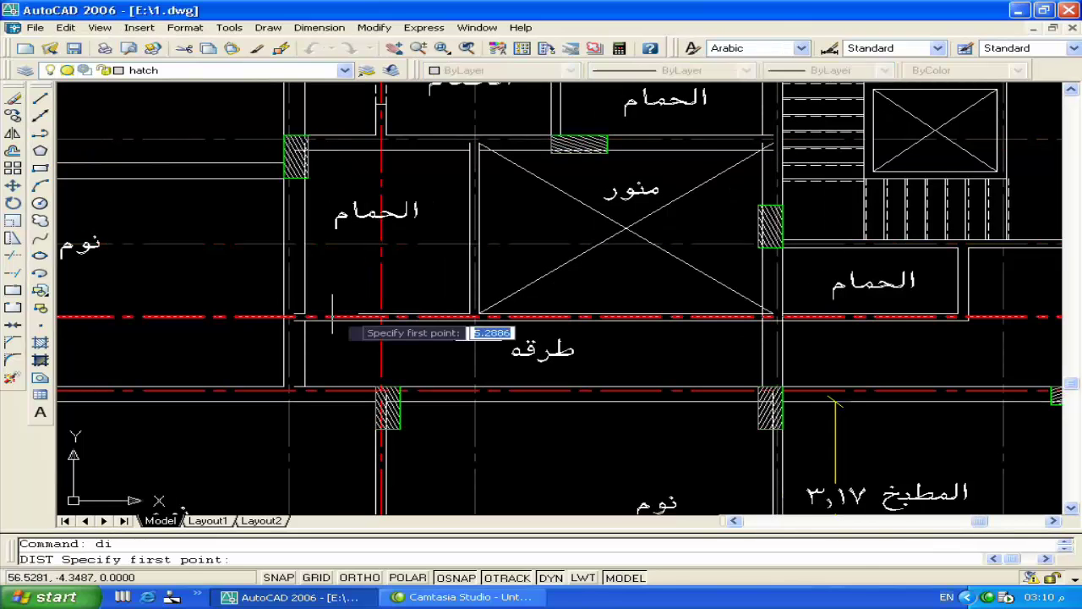
pyautogui.click(773, 317)
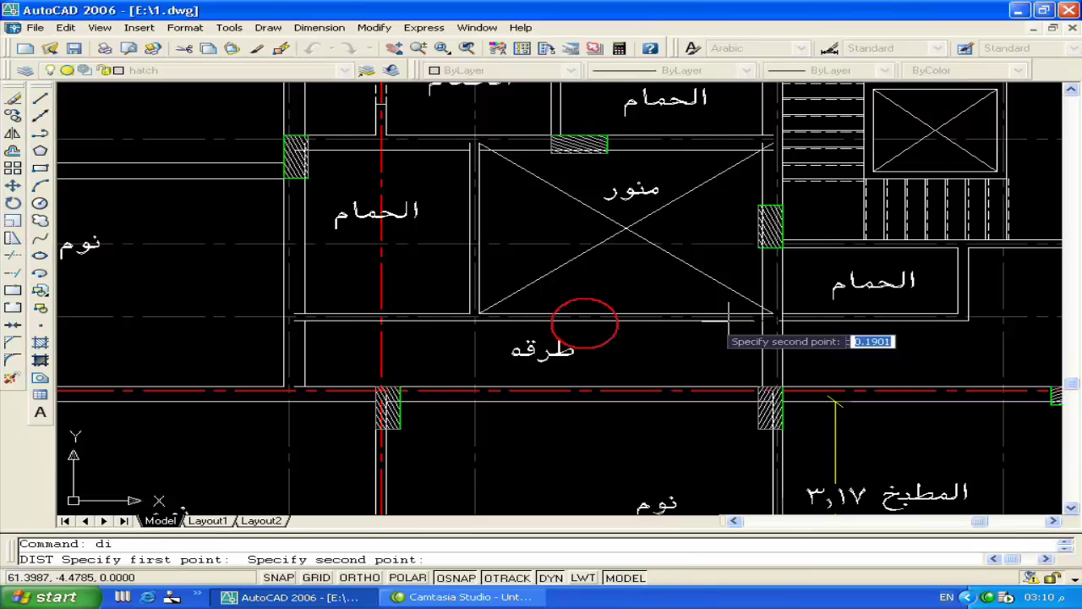
pyautogui.click(302, 316)
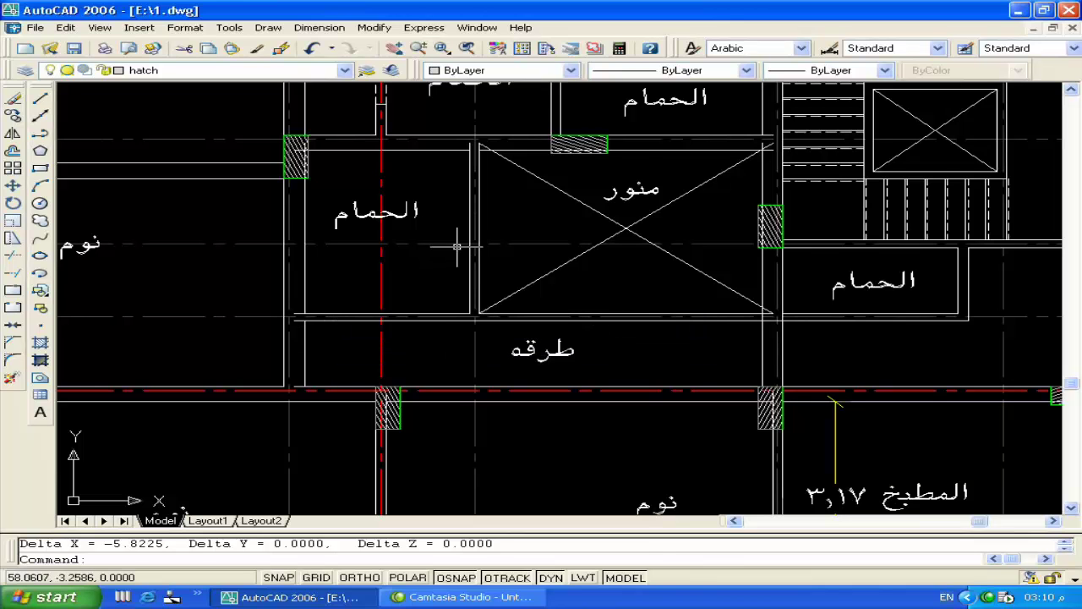
pyautogui.press('Return')
pyautogui.click(470, 150)
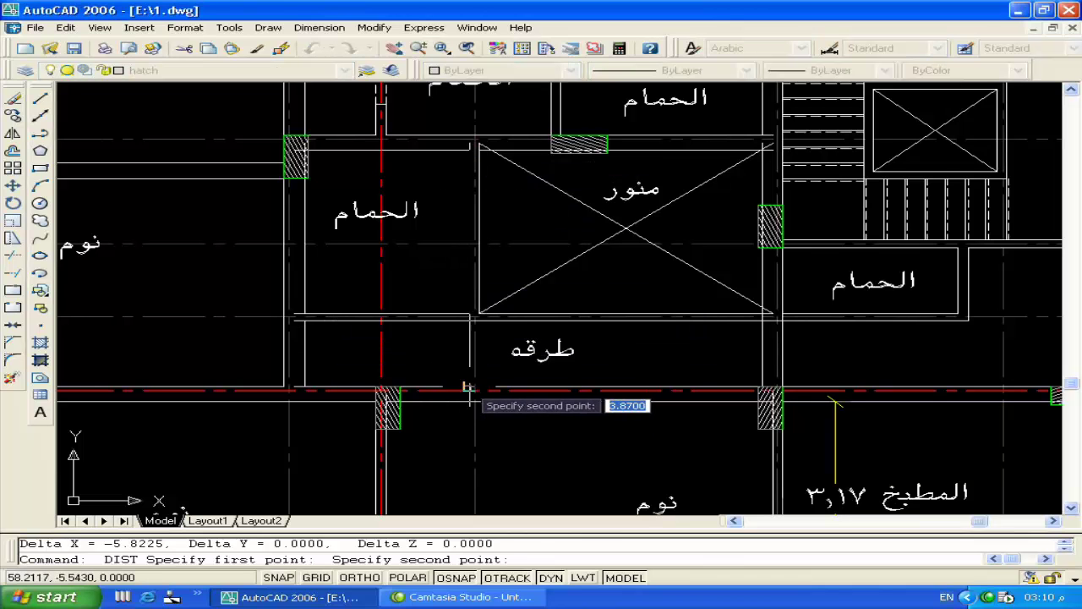
pyautogui.click(467, 388)
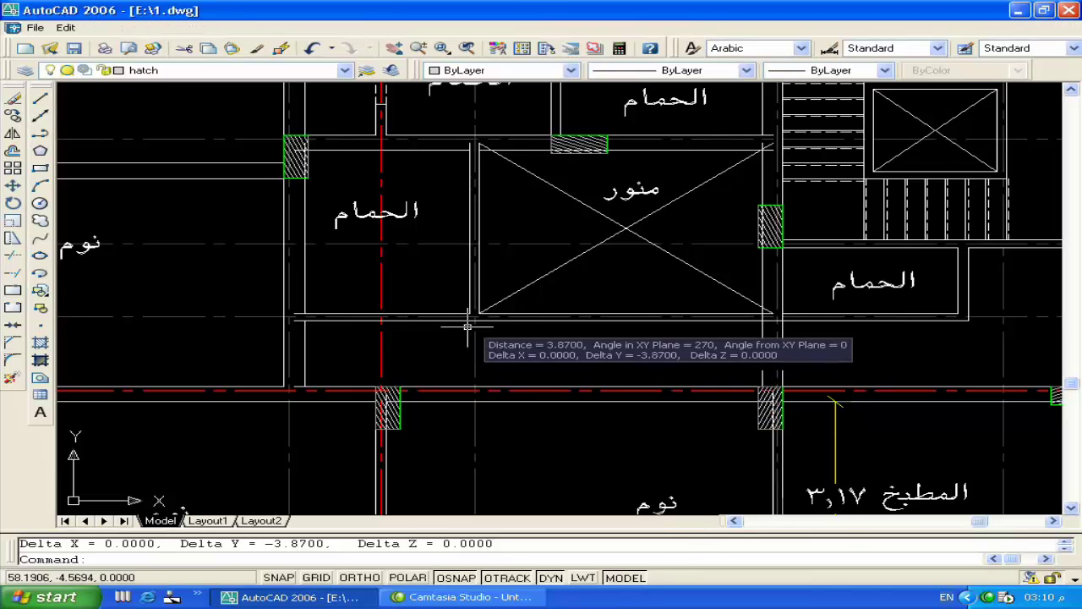
# Step: Stretch the vertical wall line beside the light well down to the corridor's lower wall
pyautogui.click(468, 279)
pyautogui.click(469, 314)
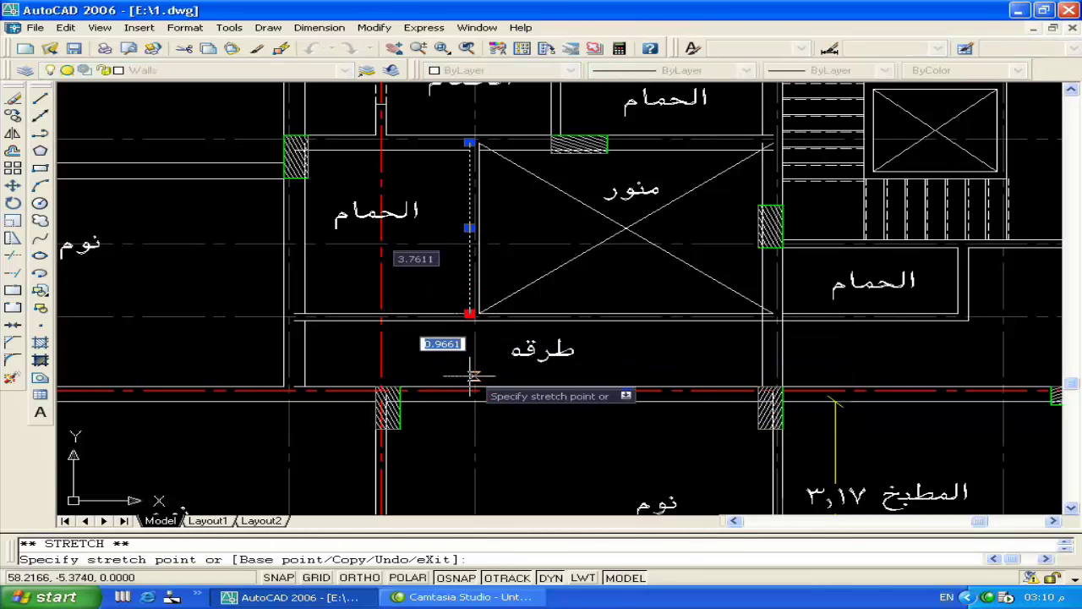
pyautogui.click(466, 387)
pyautogui.press('Escape')
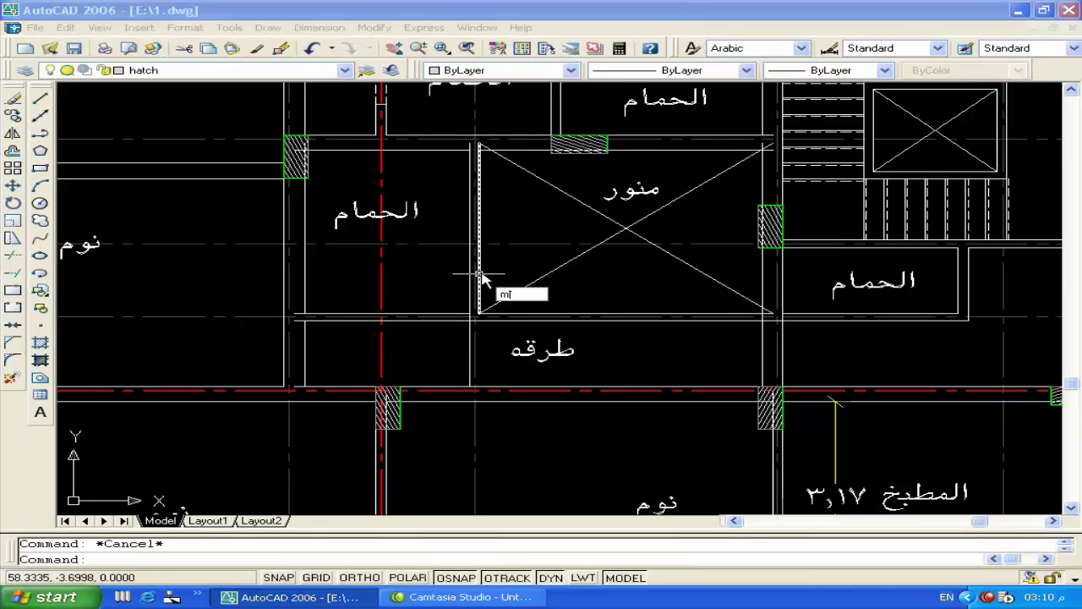
# Step: Move the adjacent vertical wall line slightly to the right
pyautogui.write('m')
pyautogui.press('Return')
pyautogui.click(478, 273)
pyautogui.click(479, 273)
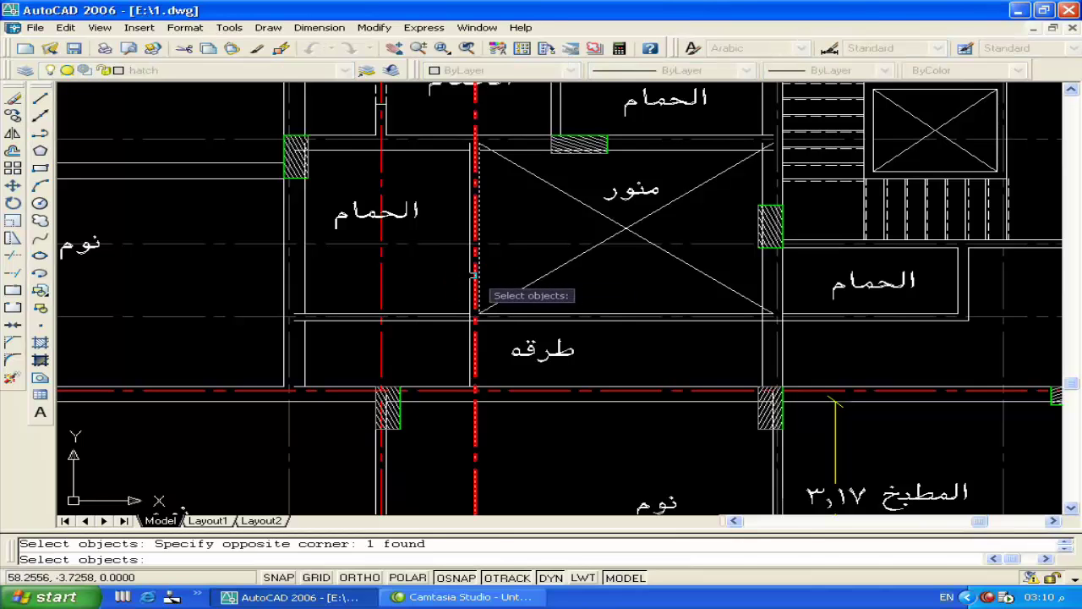
pyautogui.press('Return')
pyautogui.click(478, 274)
pyautogui.click(482, 284)
pyautogui.click(488, 284)
pyautogui.click(489, 314)
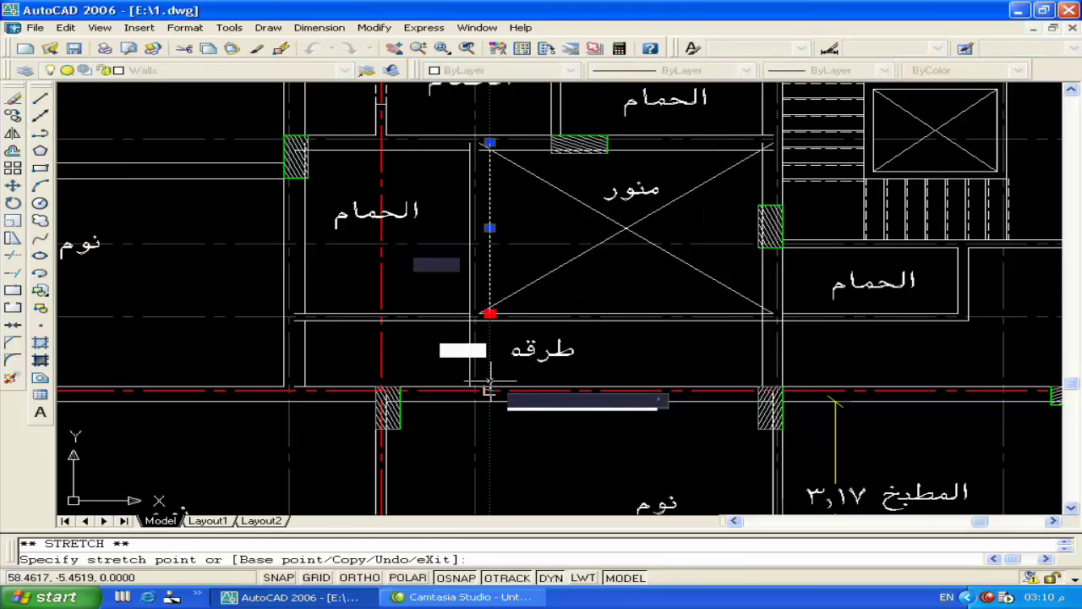
pyautogui.press('Escape')
# Step: Stretch the right-hand bathroom's vertical wall line down to the corridor's lower wall
pyautogui.scroll(-4, 471, 336)
pyautogui.moveTo(629, 336); pyautogui.dragTo(719, 329, button='middle')
pyautogui.scroll(2, 656, 336)
pyautogui.scroll(4, 835, 335)
pyautogui.click(748, 291)
pyautogui.click(748, 342)
pyautogui.click(748, 457)
pyautogui.press('Escape')
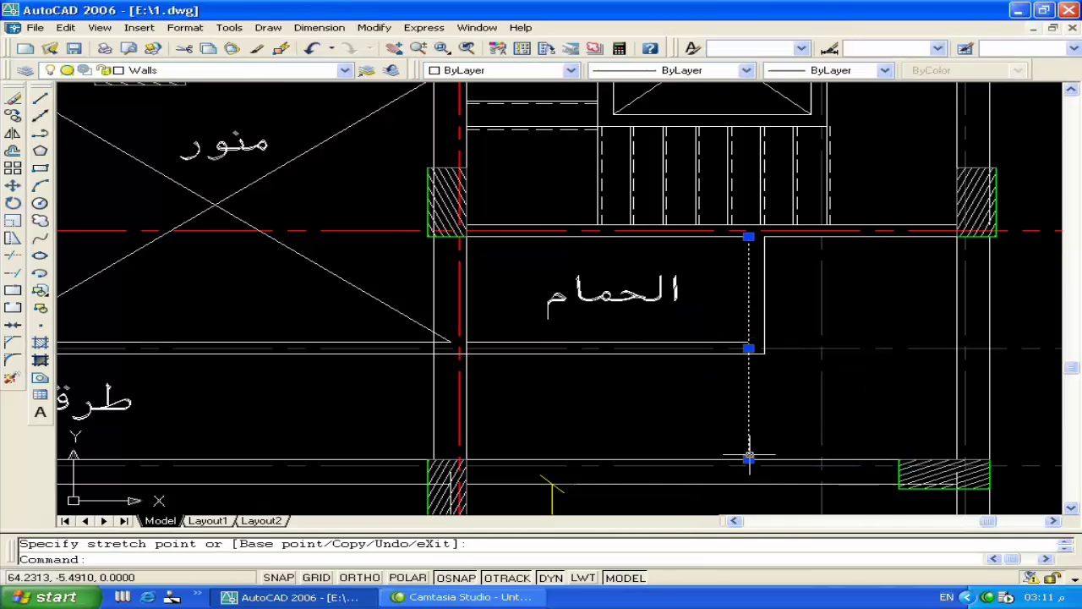
pyautogui.click(764, 339)
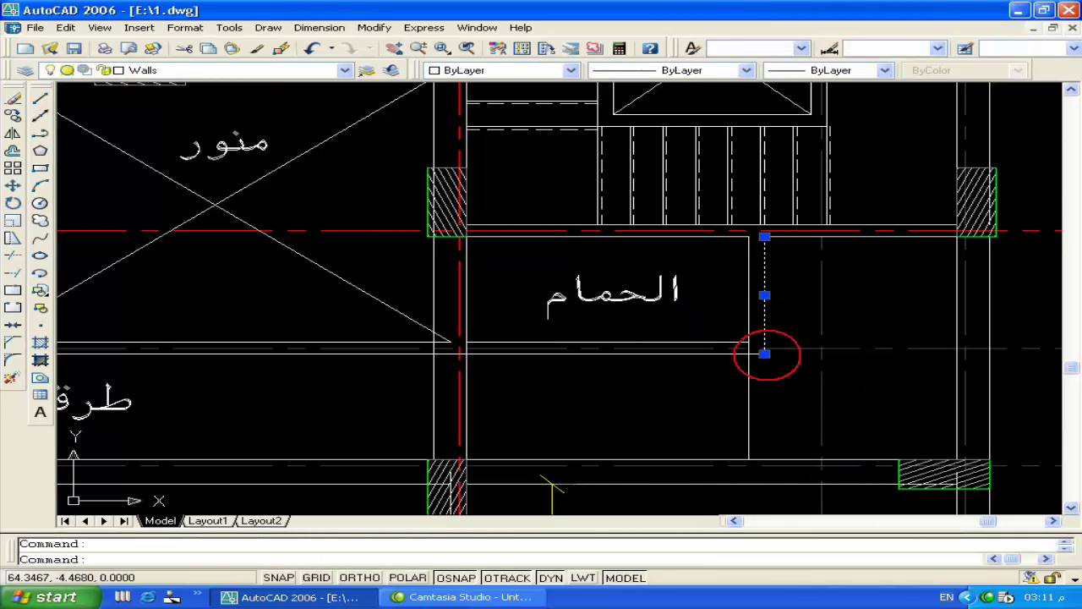
pyautogui.click(765, 354)
pyautogui.press('Escape')
# Step: Stretch the first bathroom wall line up to the upper corridor wall
pyautogui.scroll(-4, 833, 338)
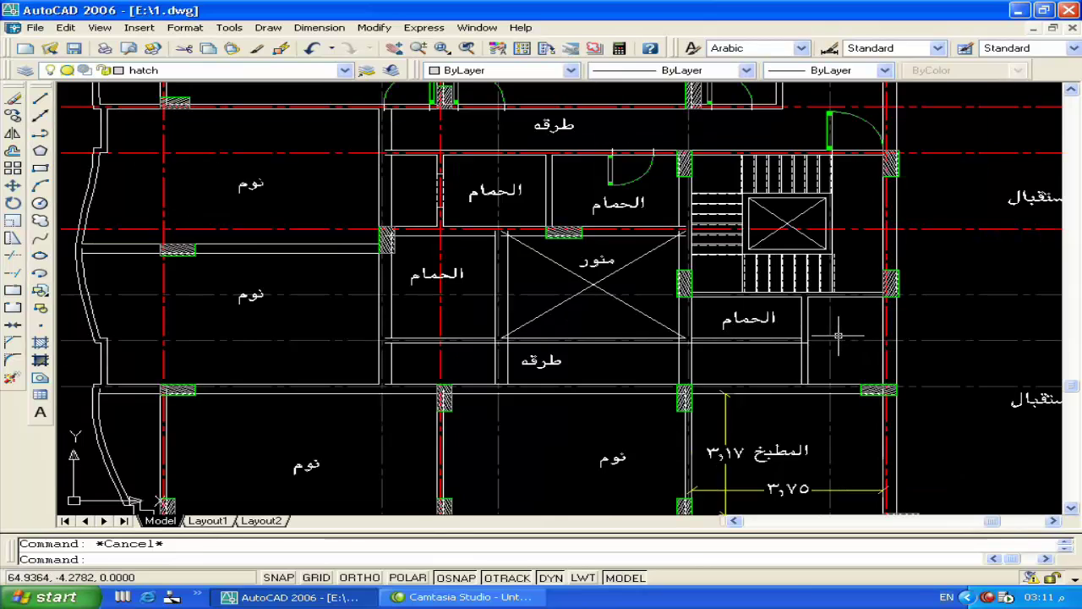
pyautogui.scroll(-2, 838, 336)
pyautogui.scroll(1, 847, 369)
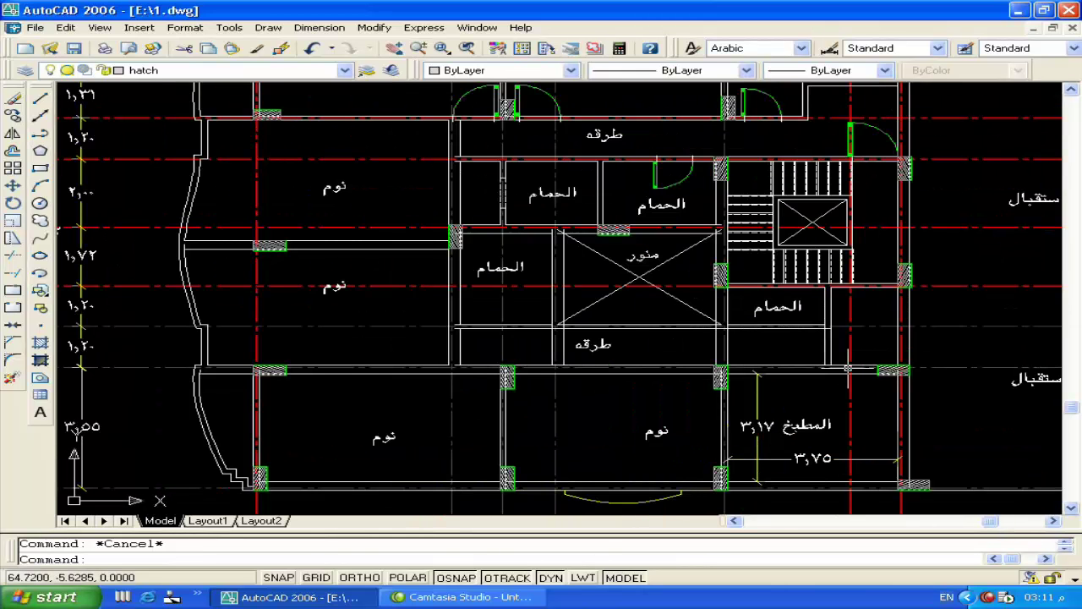
pyautogui.moveTo(847, 368)
pyautogui.mouseDown(button='middle')
pyautogui.moveTo(781, 368)
pyautogui.moveTo(719, 320)
pyautogui.mouseUp(button='middle')
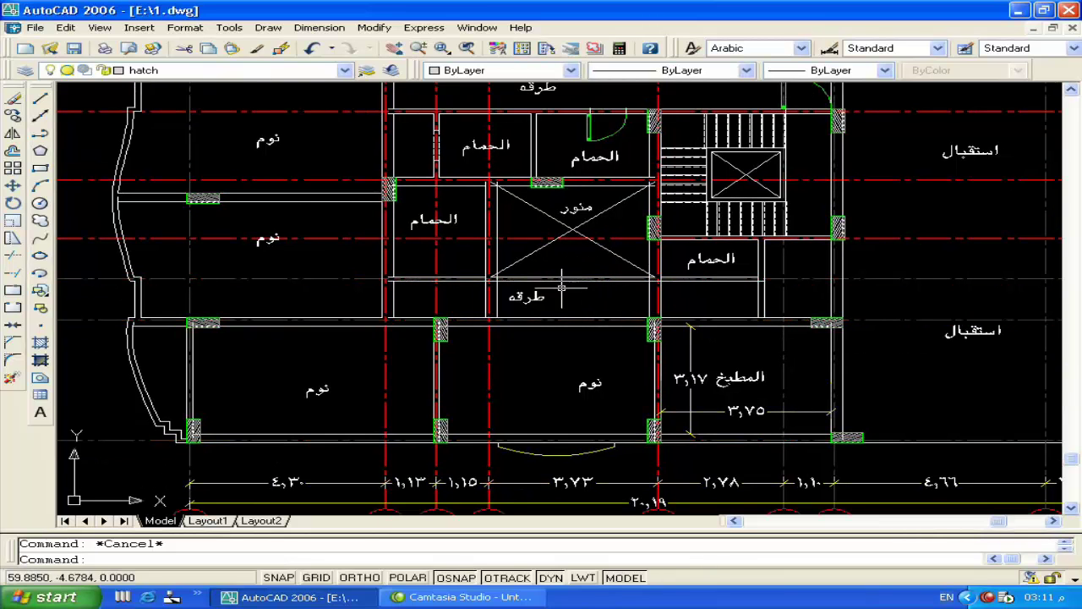
pyautogui.moveTo(560, 296); pyautogui.dragTo(541, 309, button='middle')
pyautogui.moveTo(640, 309)
pyautogui.mouseDown(button='middle')
pyautogui.moveTo(616, 309)
pyautogui.moveTo(647, 316)
pyautogui.moveTo(645, 380)
pyautogui.mouseUp(button='middle')
pyautogui.moveTo(647, 256); pyautogui.dragTo(606, 265, button='middle')
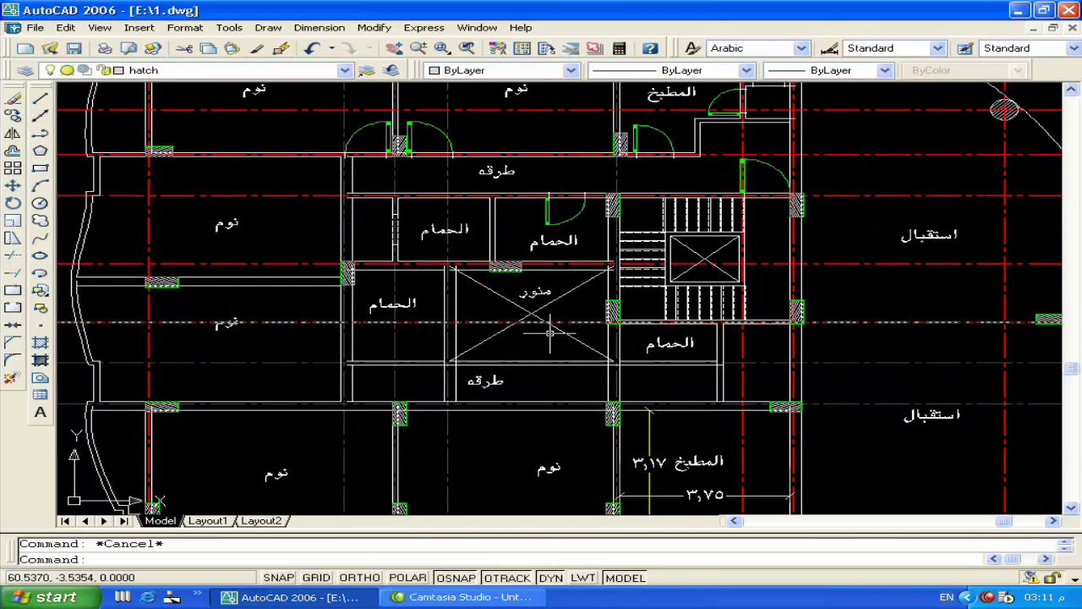
pyautogui.moveTo(405, 300); pyautogui.dragTo(610, 350, button='middle')
pyautogui.moveTo(538, 258); pyautogui.dragTo(470, 316, button='middle')
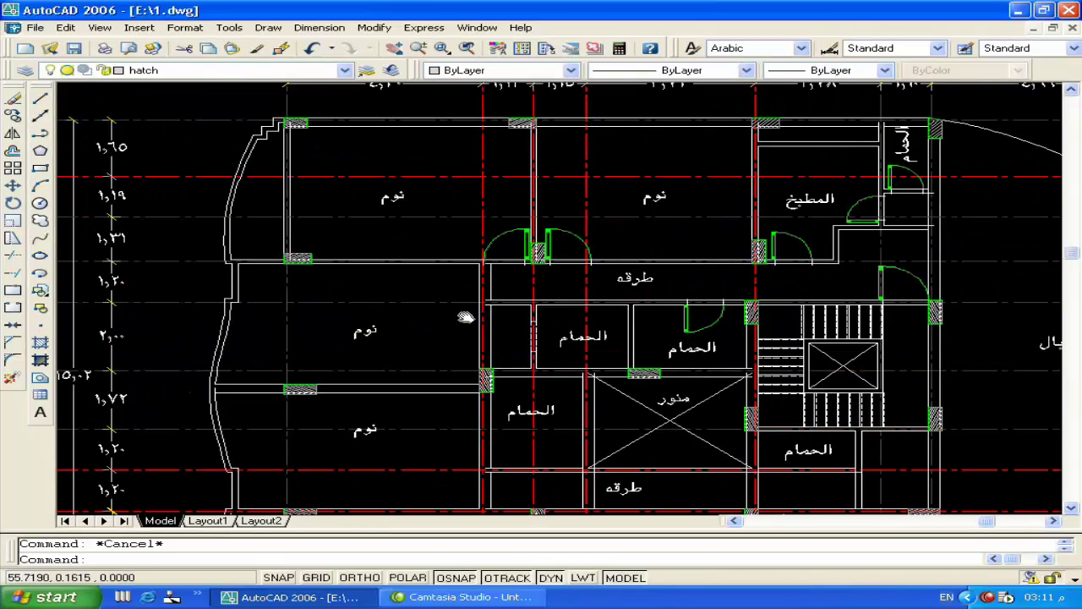
pyautogui.moveTo(619, 325); pyautogui.dragTo(546, 305, button='middle')
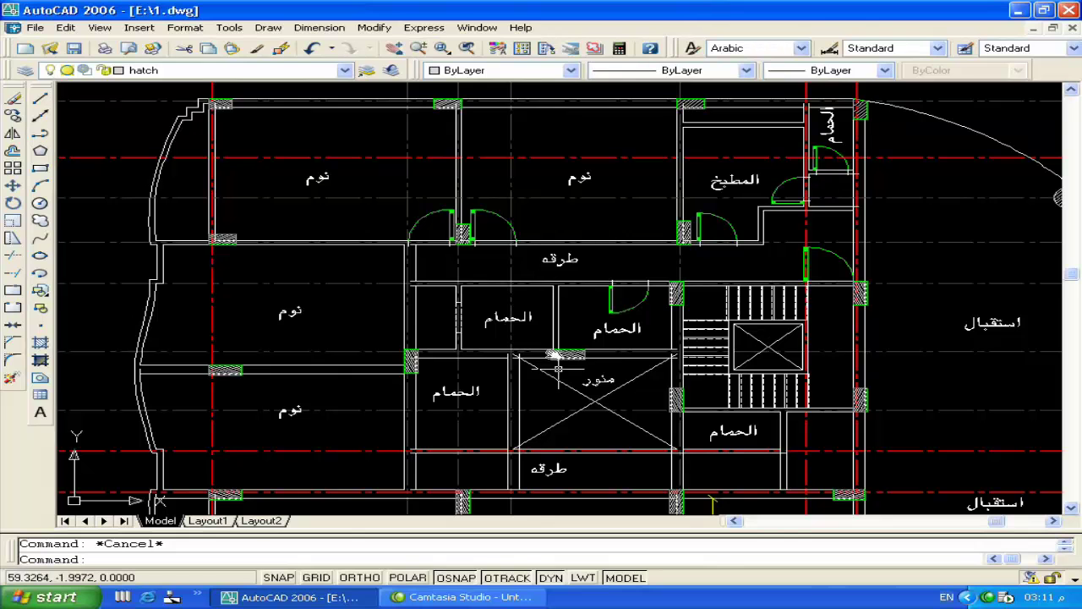
pyautogui.moveTo(558, 368); pyautogui.dragTo(551, 352, button='middle')
pyautogui.scroll(1, 551, 283)
pyautogui.scroll(2, 551, 283)
pyautogui.click(545, 277)
pyautogui.click(541, 259)
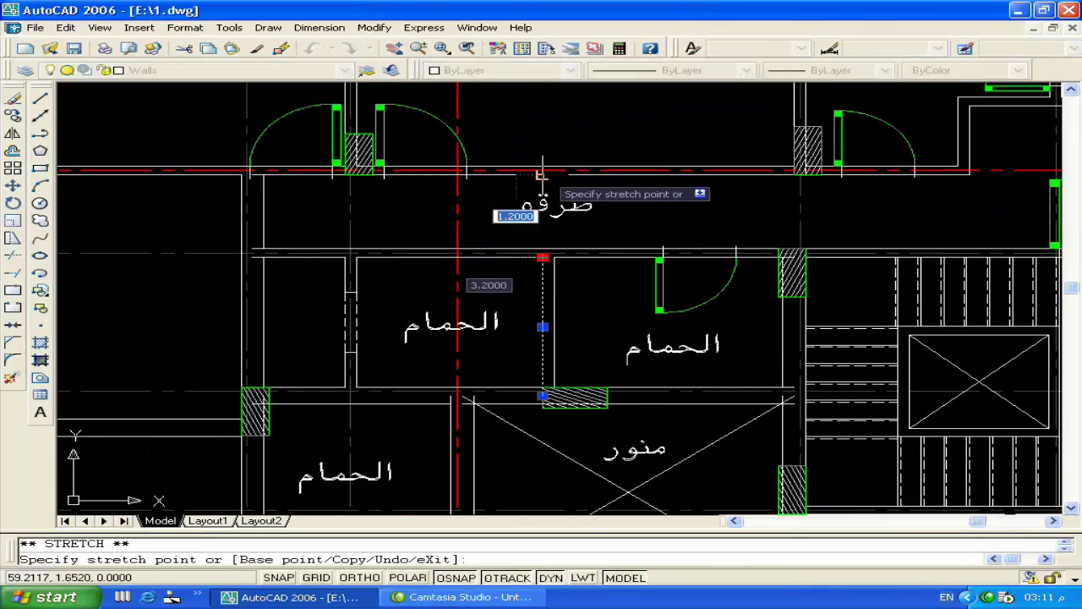
pyautogui.click(543, 169)
pyautogui.press('Escape')
# Step: Stretch the neighbouring bathroom wall line up to the corridor wall as well
pyautogui.click(553, 299)
pyautogui.click(554, 258)
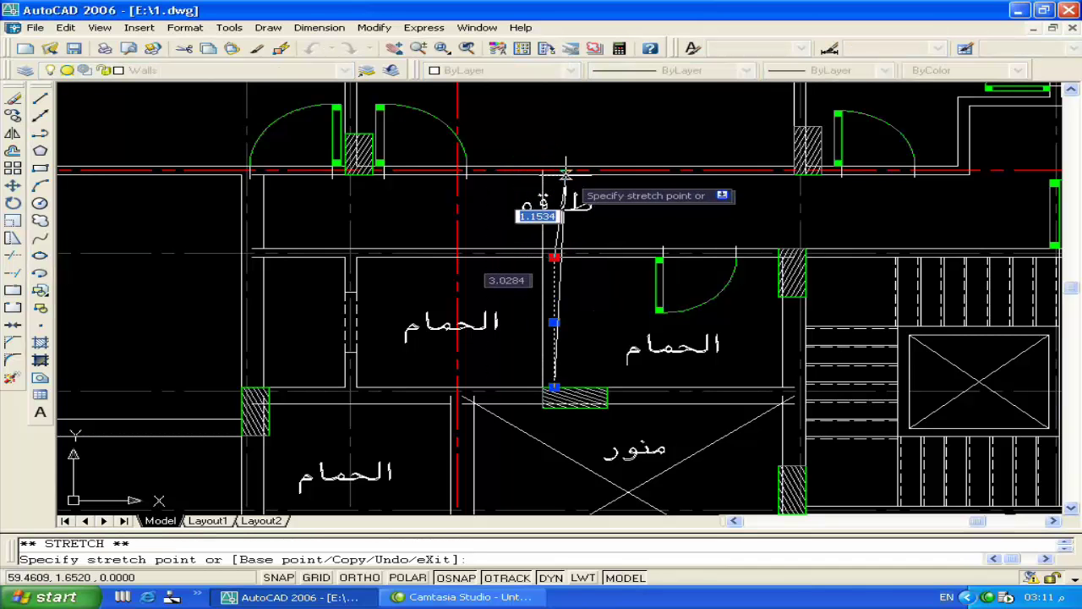
pyautogui.click(558, 174)
pyautogui.press('Escape')
# Step: Move a vertical wall line slightly right to its new position
pyautogui.scroll(-2, 562, 230)
pyautogui.moveTo(522, 273); pyautogui.dragTo(541, 298, button='middle')
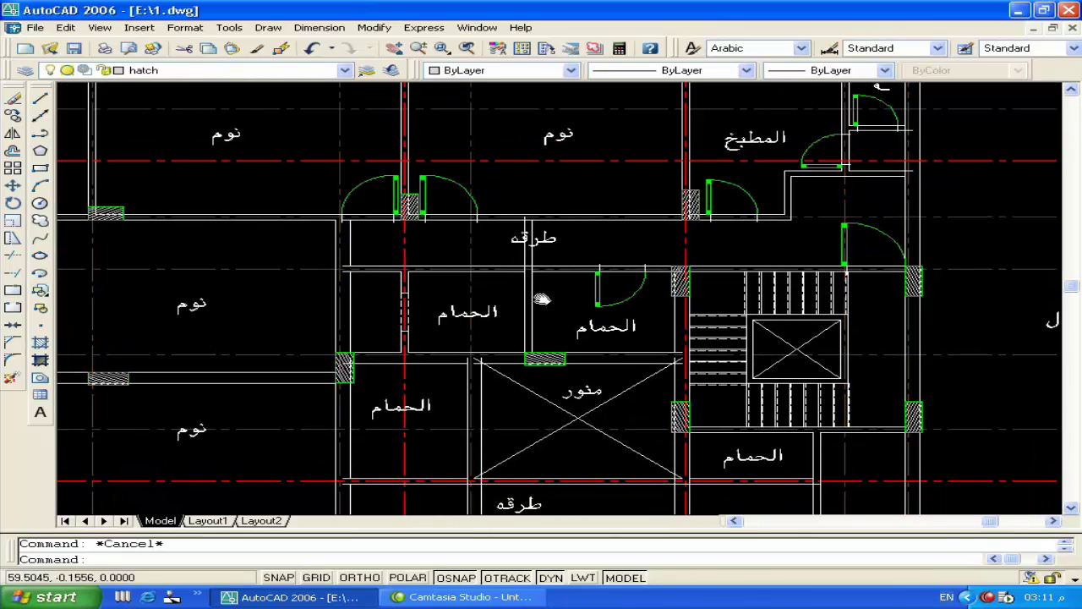
pyautogui.scroll(3, 534, 273)
pyautogui.scroll(-3, 535, 271)
pyautogui.write('m')
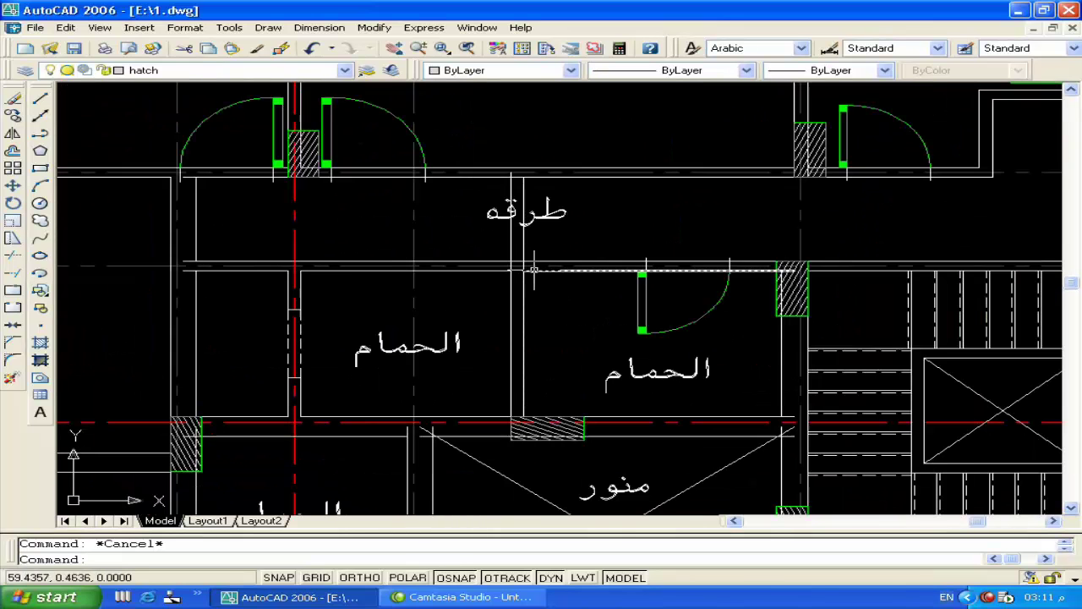
pyautogui.press('Return')
pyautogui.click(522, 290)
pyautogui.press('Return')
pyautogui.click(508, 289)
pyautogui.click(519, 292)
pyautogui.scroll(-2, 520, 292)
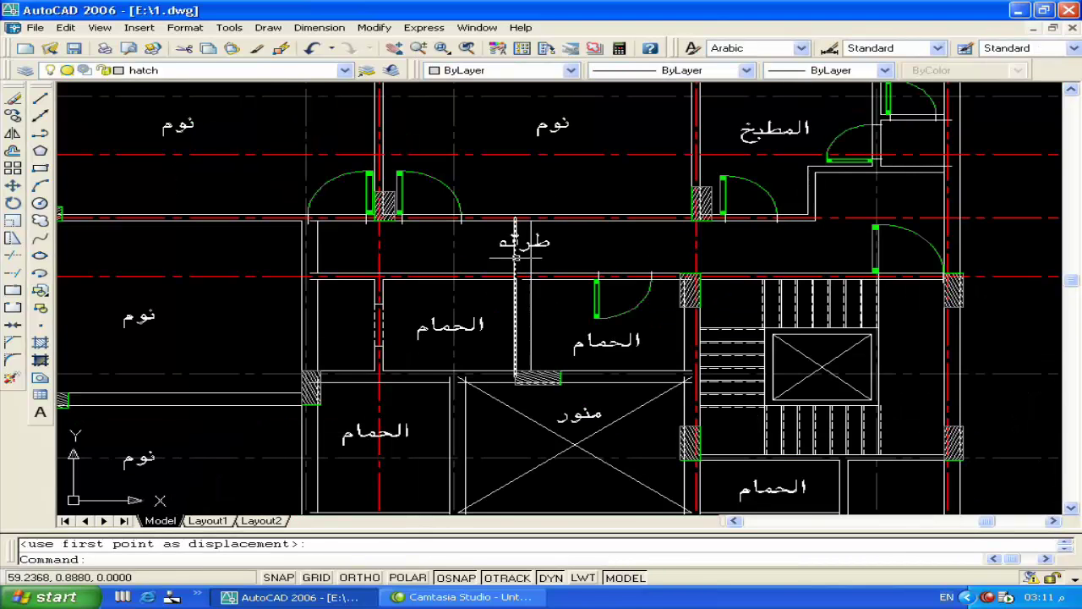
# Step: Erase the طرقه label in the upper corridor
pyautogui.click(548, 245)
pyautogui.press('Delete')
pyautogui.moveTo(504, 325); pyautogui.dragTo(487, 304, button='middle')
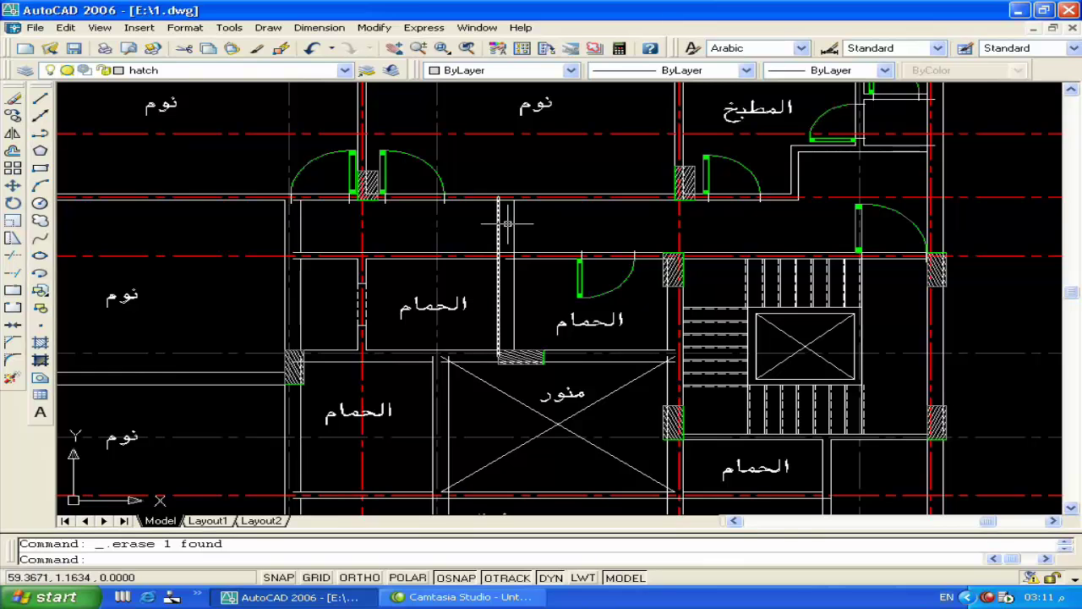
pyautogui.scroll(-1, 592, 228)
pyautogui.scroll(-1, 701, 266)
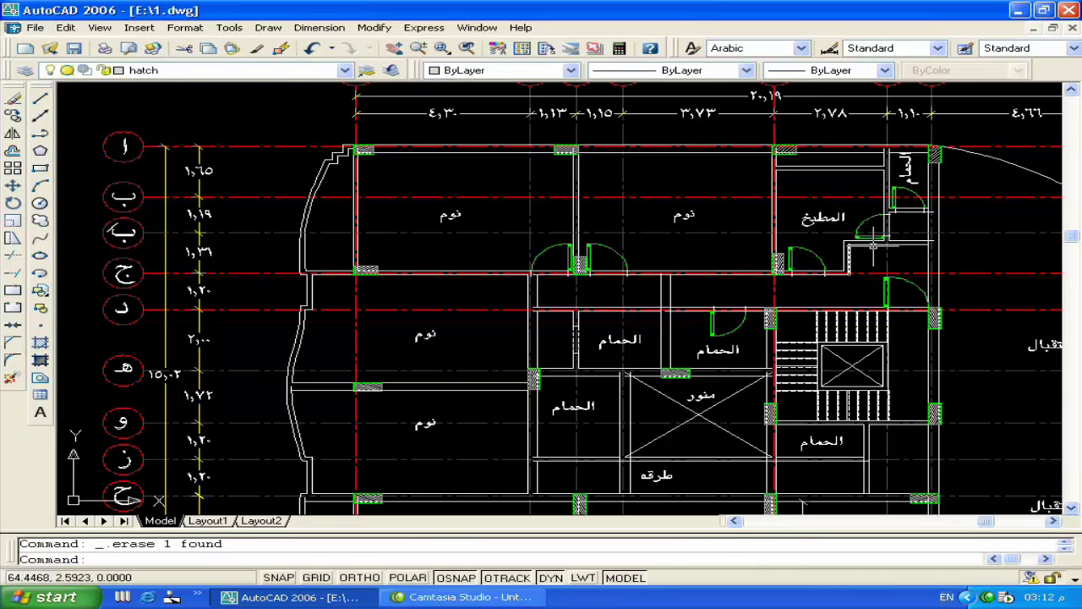
pyautogui.scroll(1, 897, 267)
pyautogui.scroll(2, 837, 261)
pyautogui.scroll(-1, 647, 273)
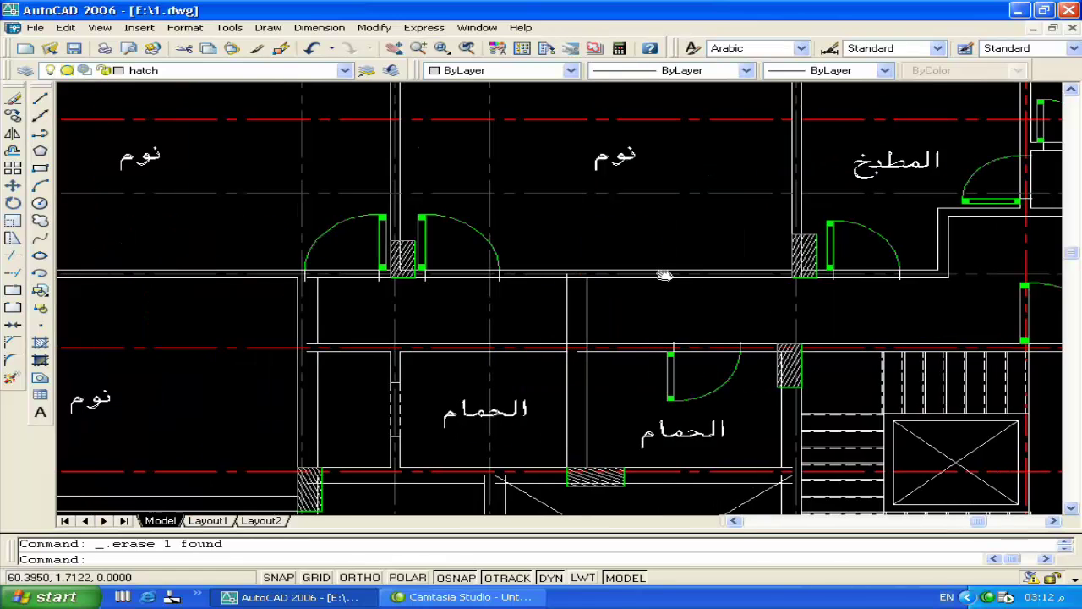
pyautogui.scroll(-1, 557, 275)
# Step: Erase the door swings below the upper bedroom and by the kitchen wall
pyautogui.click(448, 262)
pyautogui.press('Delete')
pyautogui.click(742, 244)
pyautogui.press('Delete')
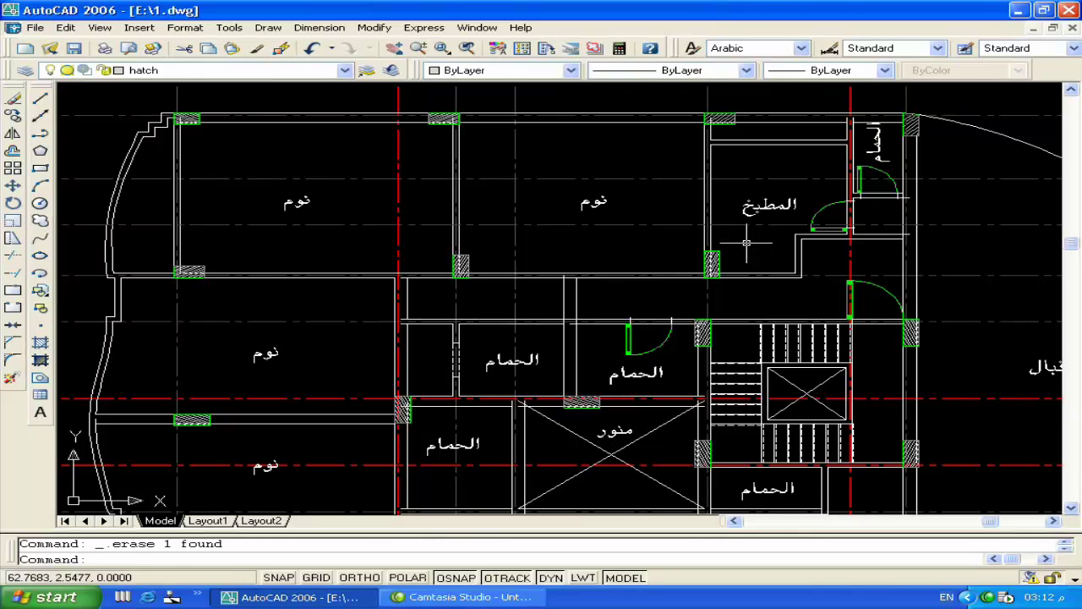
# Step: Move four wall lines near the kitchen slightly upward with MOVE
pyautogui.write('m')
pyautogui.press('Return')
pyautogui.click(339, 272)
pyautogui.click(339, 273)
pyautogui.click(594, 278)
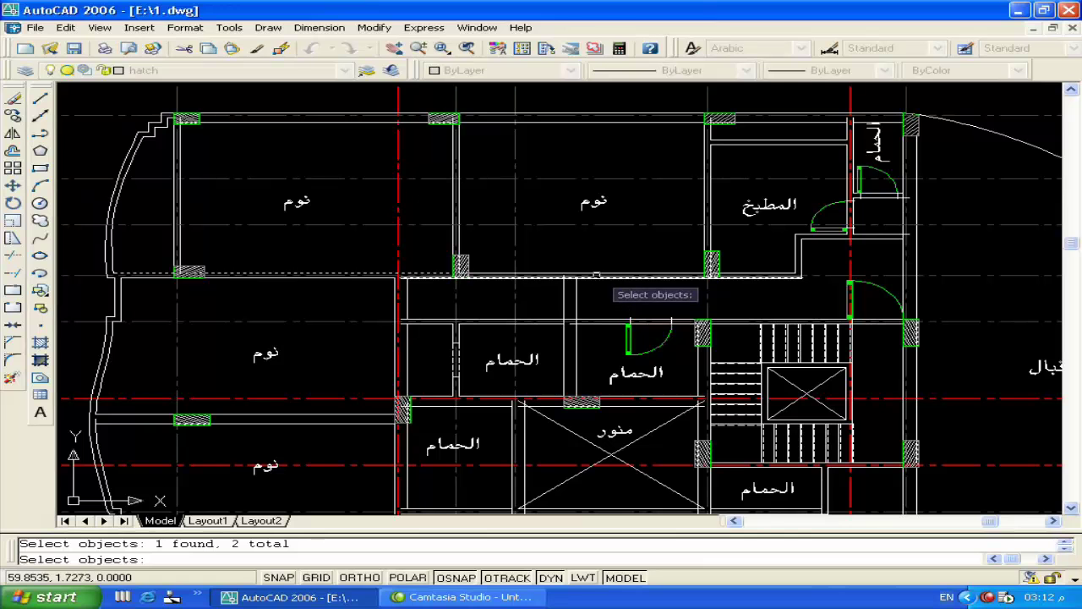
pyautogui.click(779, 272)
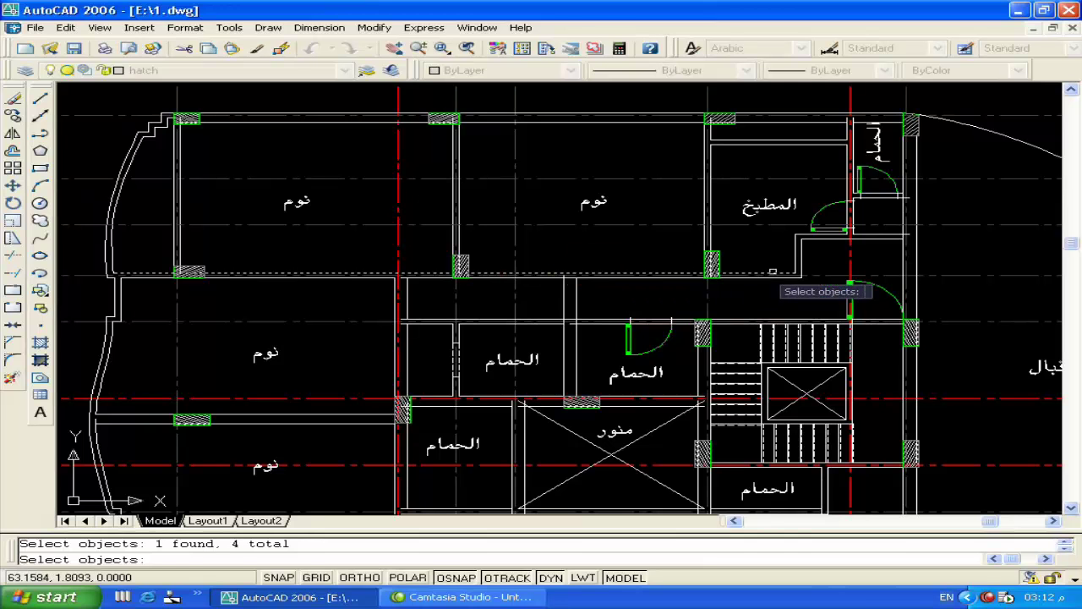
pyautogui.press('Return')
pyautogui.scroll(4, 612, 278)
pyautogui.click(612, 267)
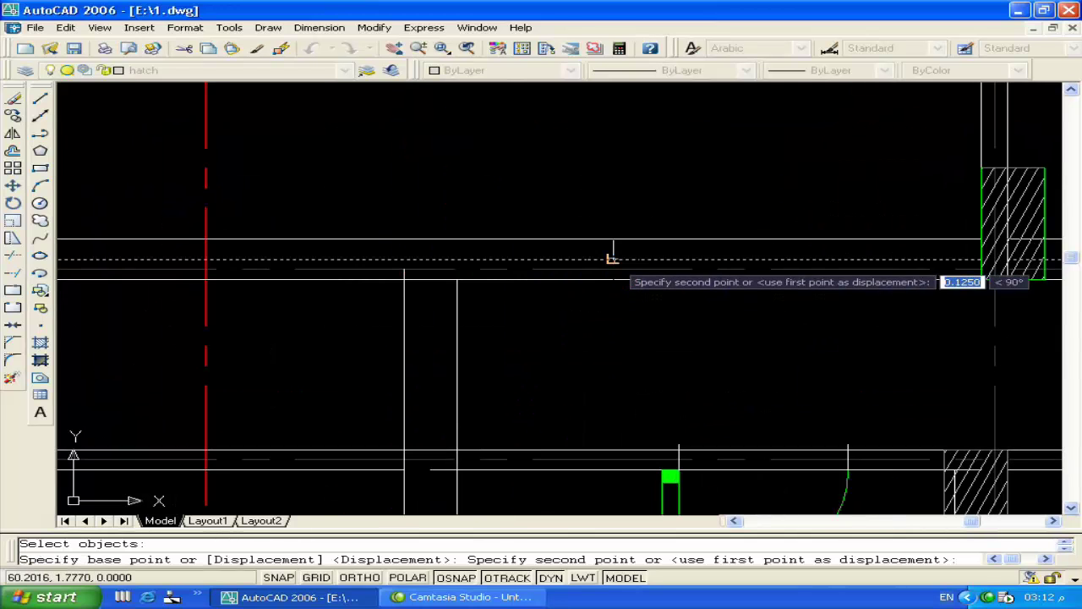
pyautogui.click(612, 258)
pyautogui.scroll(-4, 863, 273)
# Step: Grip-stretch the short horizontal wall line by the kitchen right to the column line
pyautogui.moveTo(862, 271); pyautogui.dragTo(486, 242, button='middle')
pyautogui.click(525, 221)
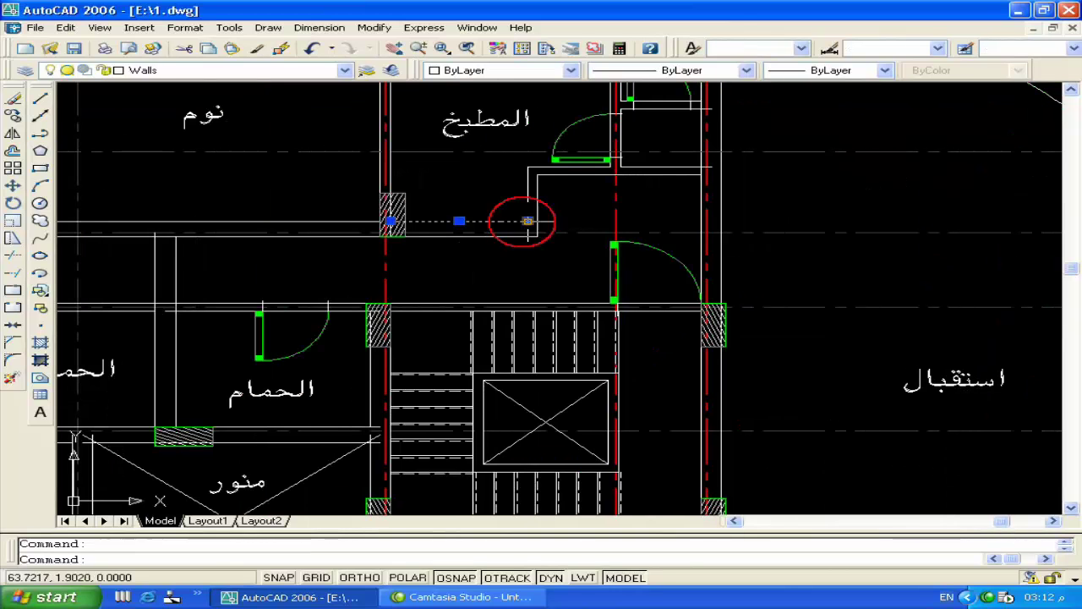
pyautogui.click(528, 221)
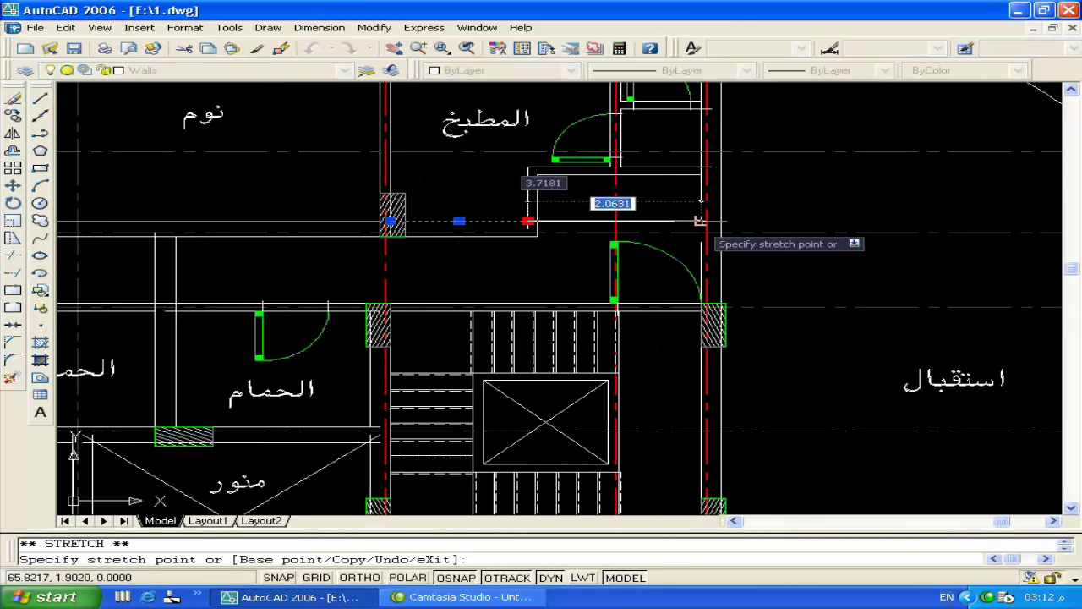
pyautogui.click(640, 225)
pyautogui.press('Escape')
# Step: Stretch the wall line below the kitchen to the right, then undo that stretch
pyautogui.click(512, 238)
pyautogui.click(538, 237)
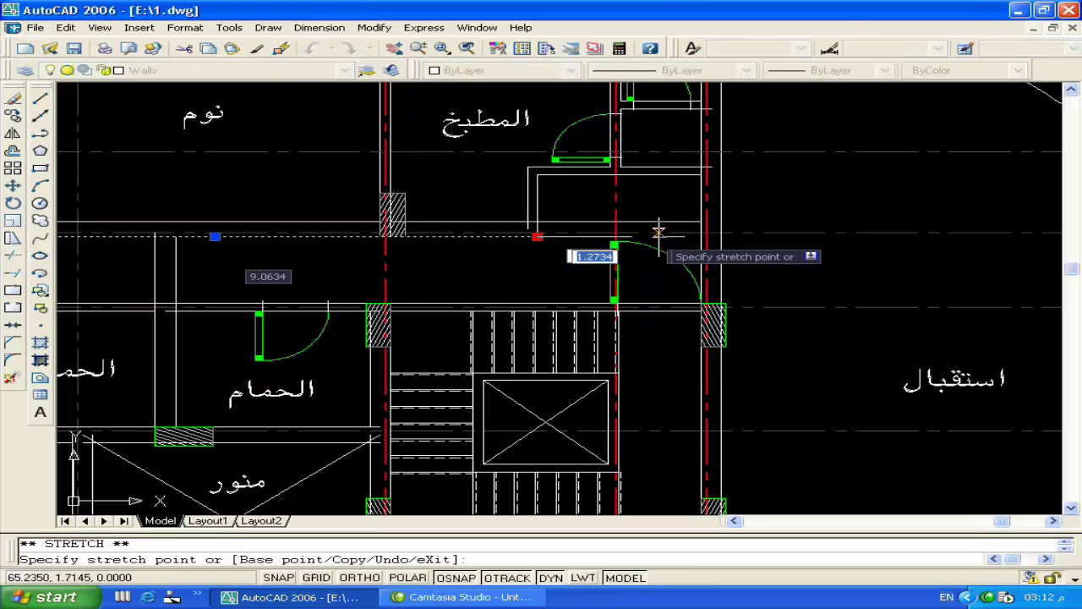
pyautogui.click(700, 240)
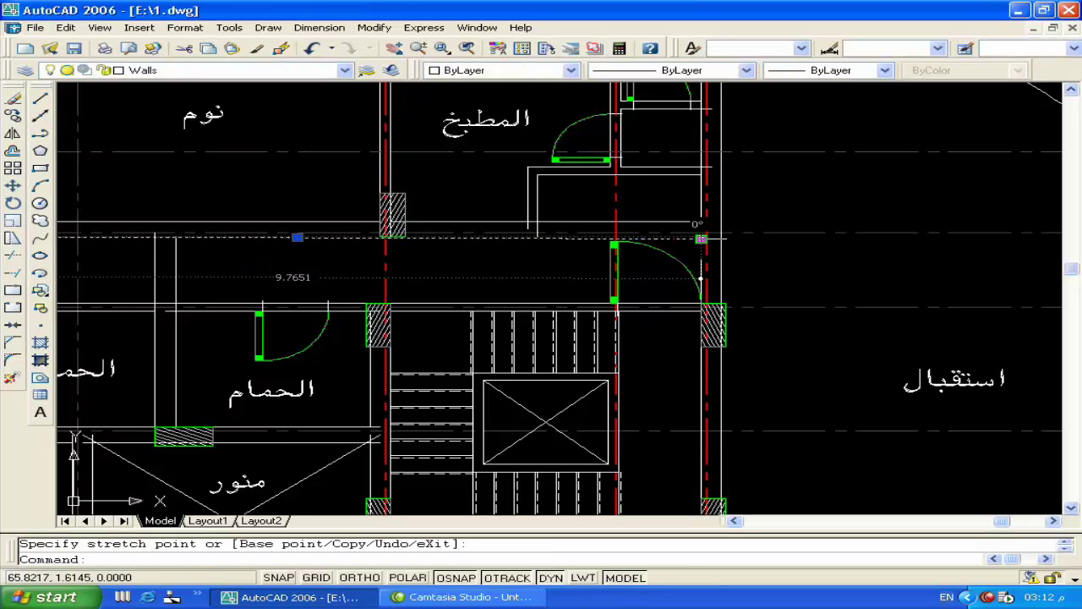
pyautogui.press('Escape')
pyautogui.press('Escape')
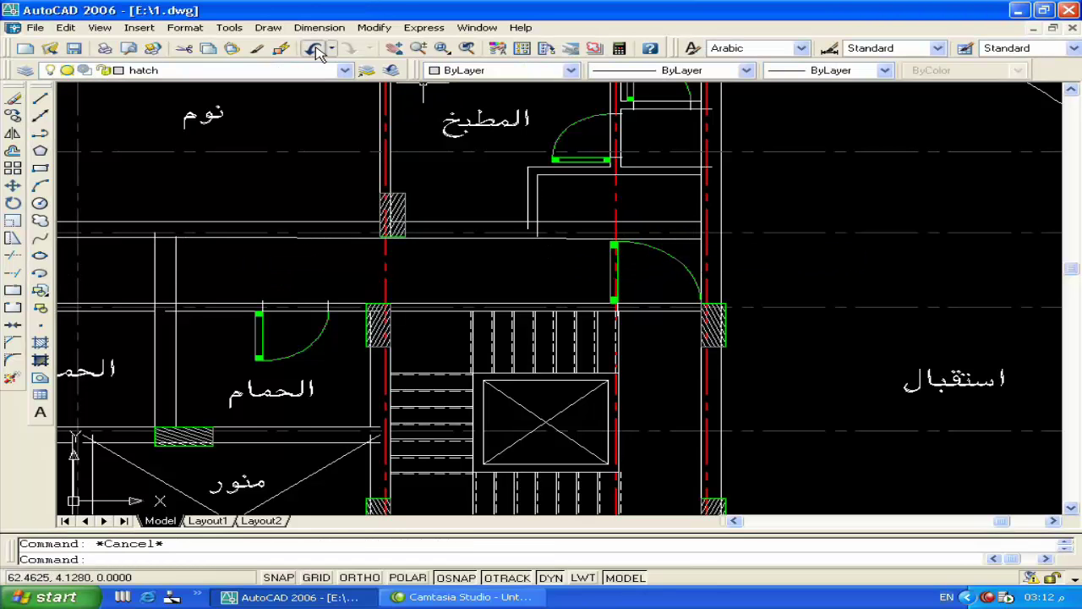
pyautogui.click(315, 49)
# Step: Re-stretch the wall line below the kitchen so its end meets the far wall
pyautogui.click(537, 237)
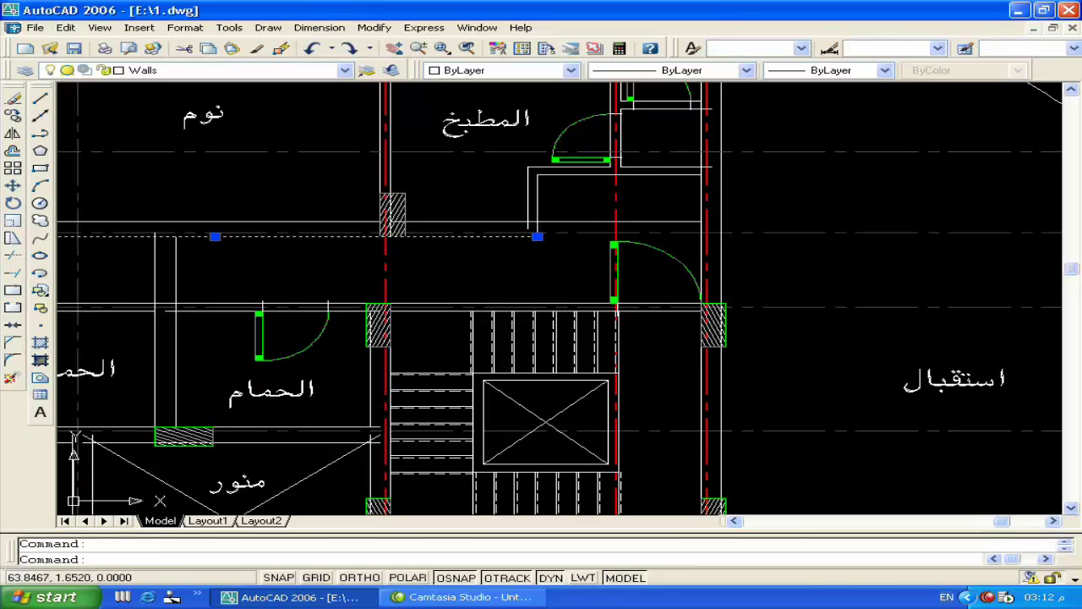
pyautogui.click(537, 237)
pyautogui.scroll(3, 698, 243)
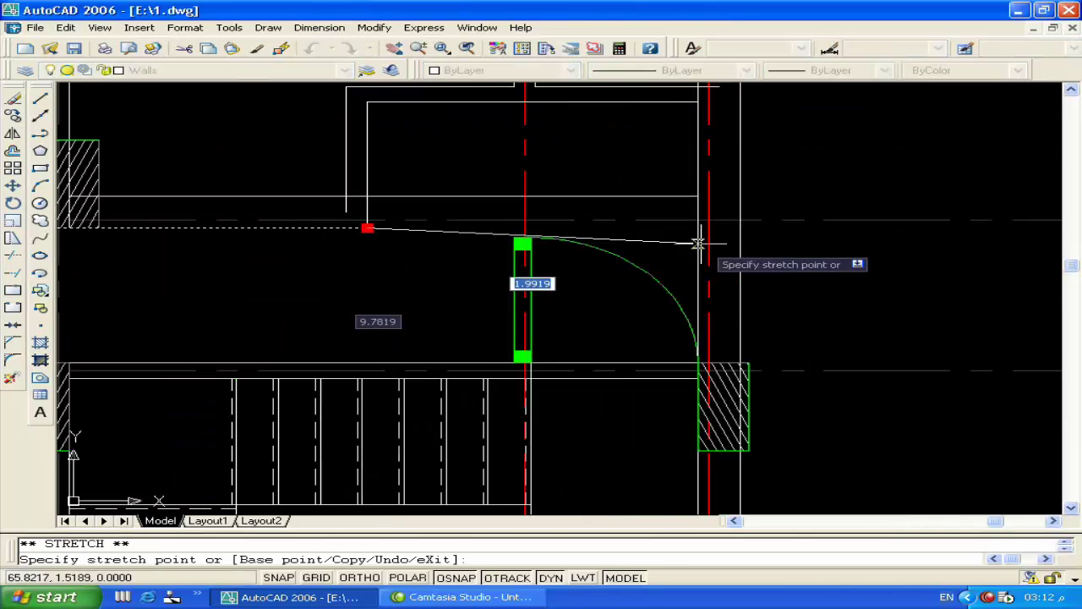
pyautogui.click(695, 228)
pyautogui.press('Escape')
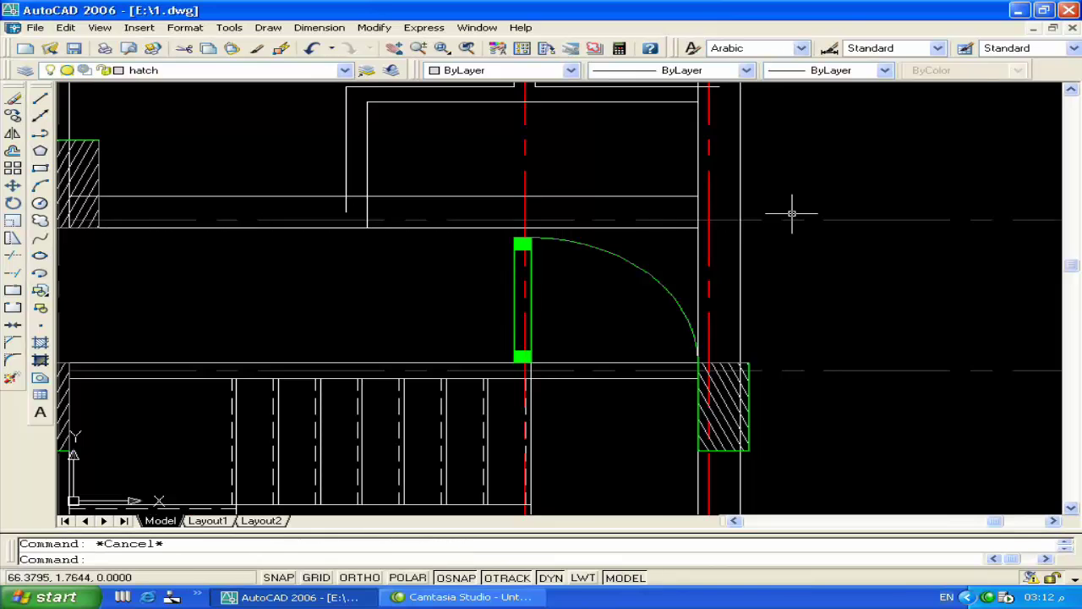
pyautogui.scroll(-5, 719, 220)
pyautogui.scroll(-1, 647, 226)
pyautogui.scroll(3, 648, 226)
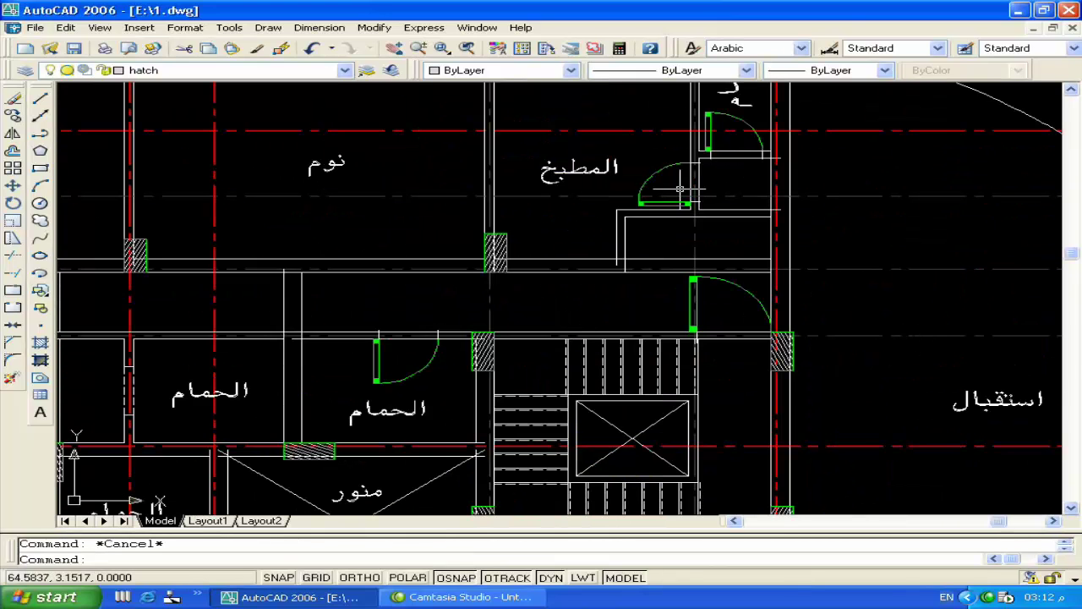
# Step: Window-select and erase the kitchen door
pyautogui.click(688, 180)
pyautogui.click(691, 207)
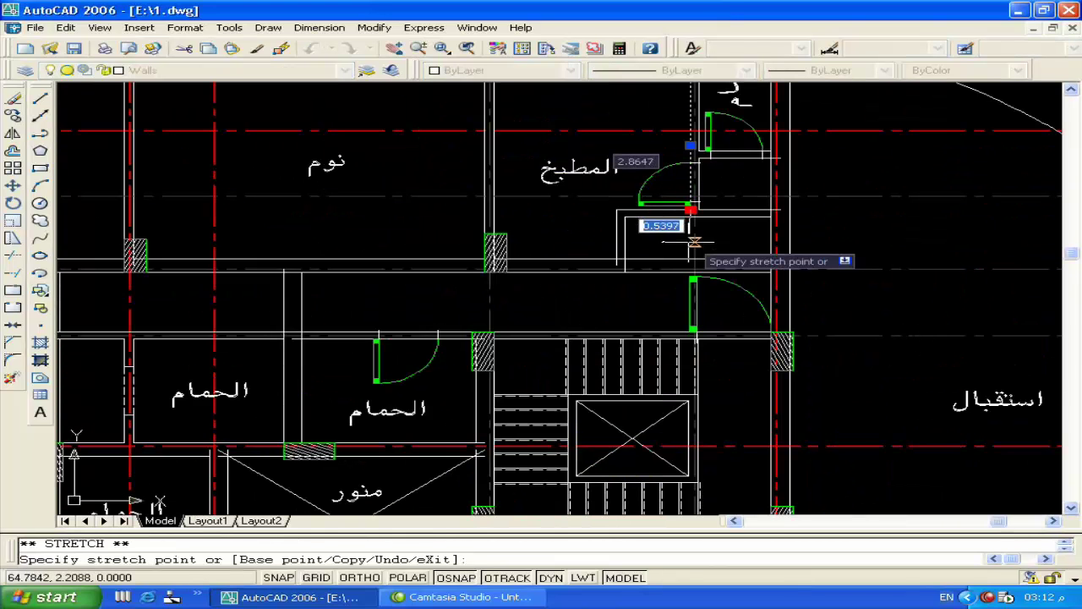
pyautogui.press('Escape')
pyautogui.click(884, 213)
pyautogui.click(626, 184)
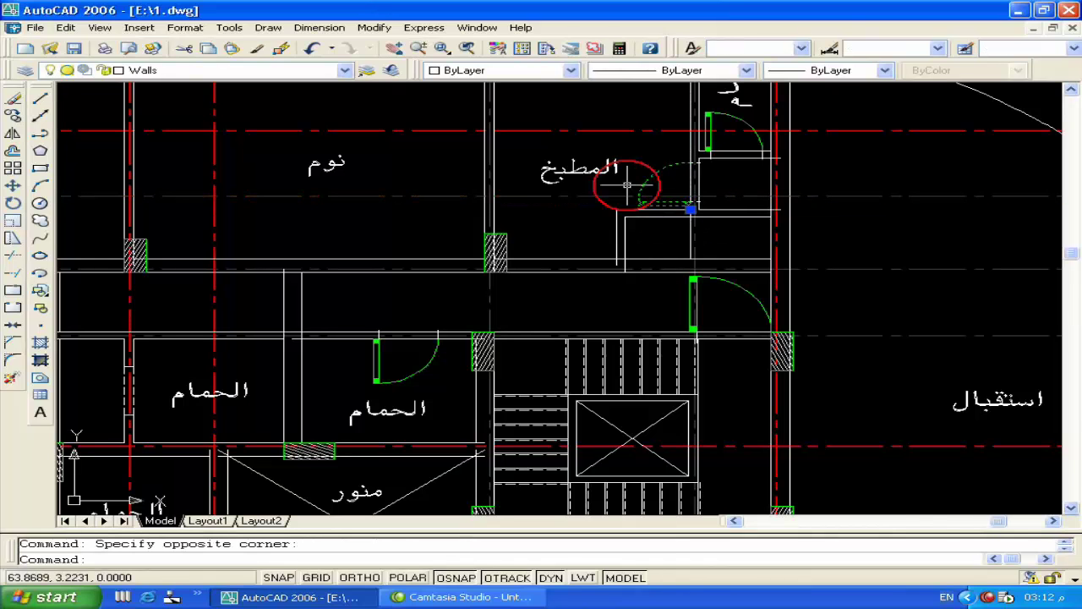
pyautogui.press('Delete')
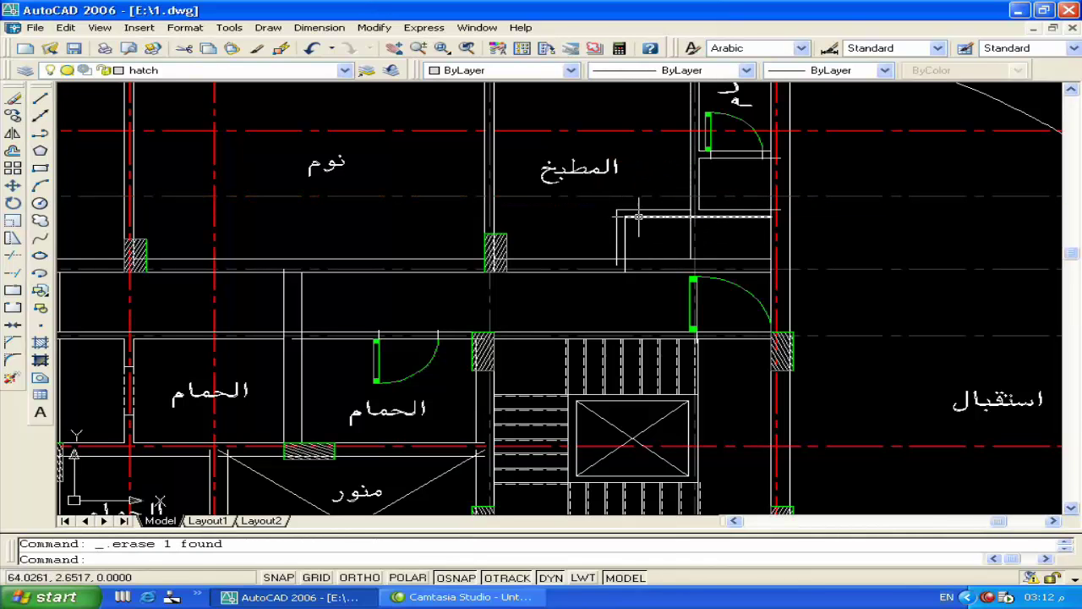
# Step: Erase the leftover kitchen wall lines and the short wall line by the door
pyautogui.click(749, 276)
pyautogui.click(572, 204)
pyautogui.press('Delete')
pyautogui.click(748, 229)
pyautogui.click(706, 207)
pyautogui.press('Delete')
# Step: Grip-stretch the short vertical wall line downward
pyautogui.moveTo(728, 208); pyautogui.dragTo(674, 276, button='middle')
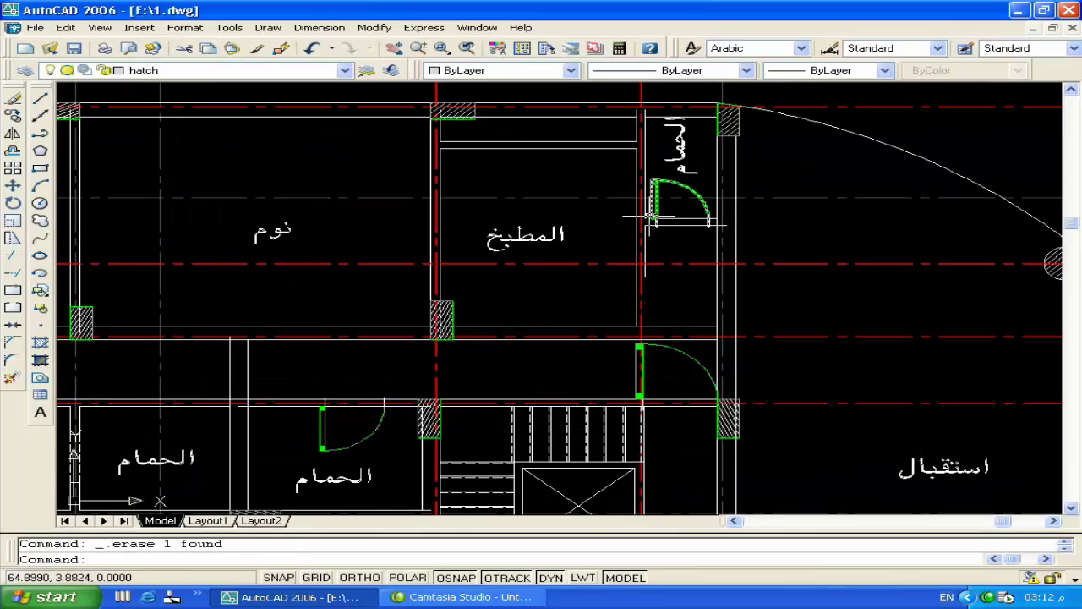
pyautogui.scroll(5, 645, 249)
pyautogui.click(645, 241)
pyautogui.click(647, 227)
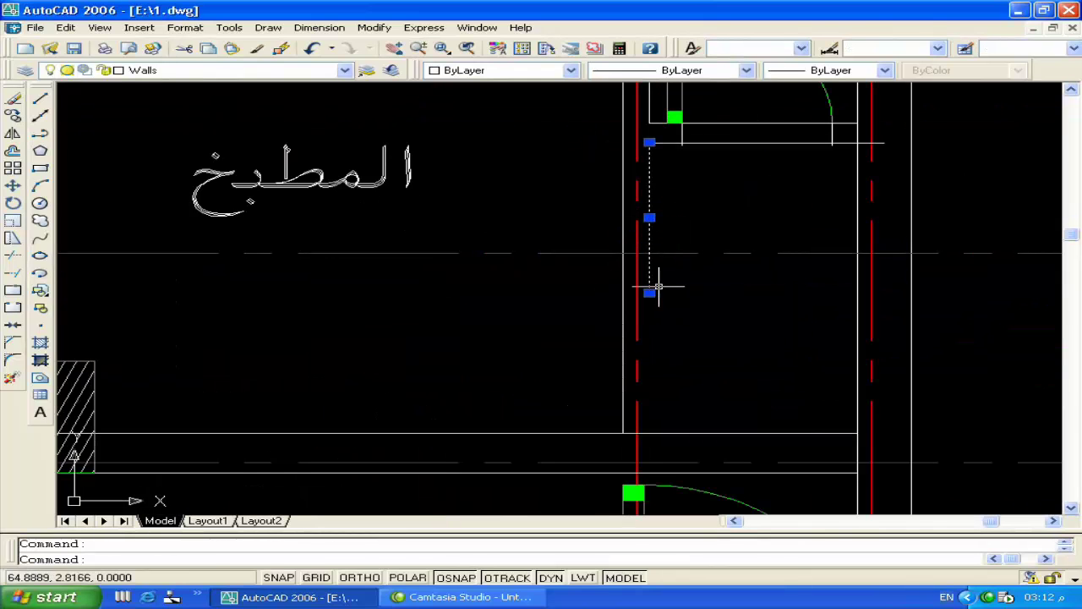
pyautogui.click(649, 292)
pyautogui.click(655, 404)
pyautogui.scroll(-4, 671, 387)
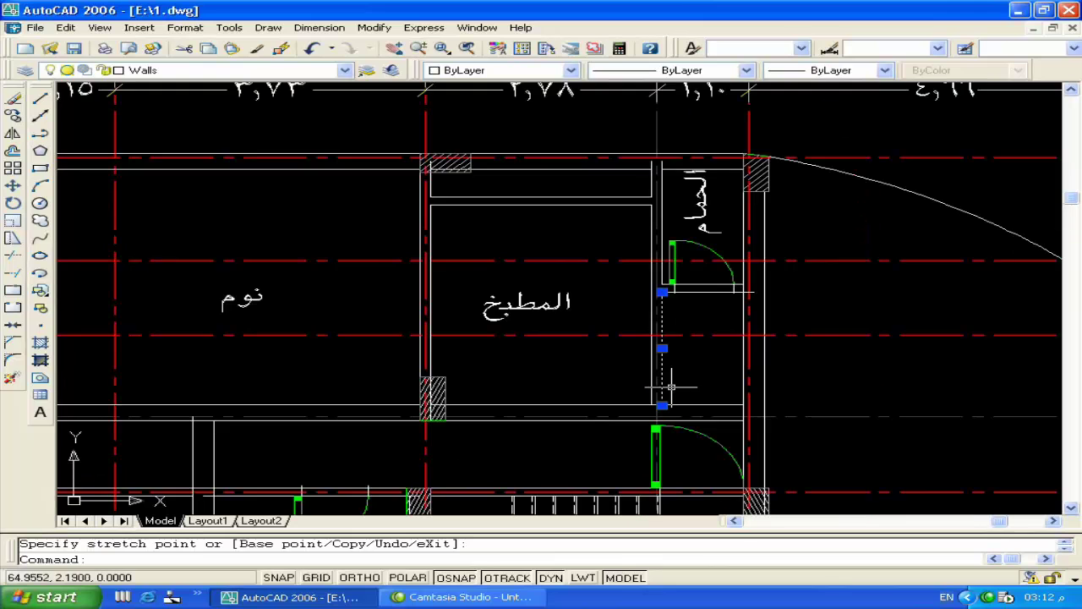
pyautogui.press('Escape')
# Step: Erase the small bathroom door and select its الحمام label
pyautogui.moveTo(707, 314)
pyautogui.mouseDown(button='middle')
pyautogui.moveTo(683, 350)
pyautogui.moveTo(680, 337)
pyautogui.mouseUp(button='middle')
pyautogui.click(672, 332)
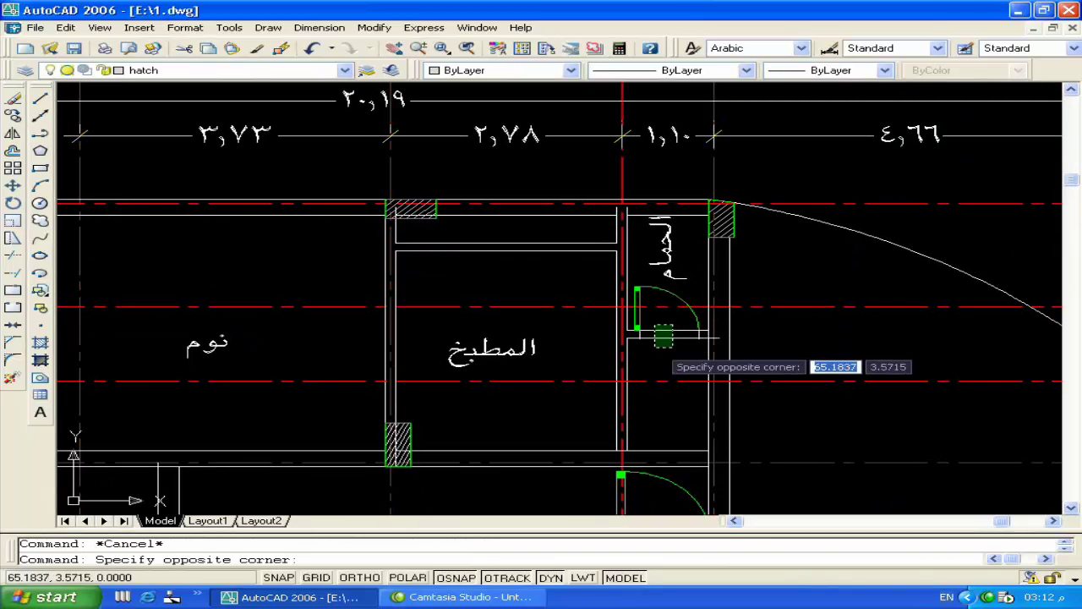
pyautogui.click(655, 347)
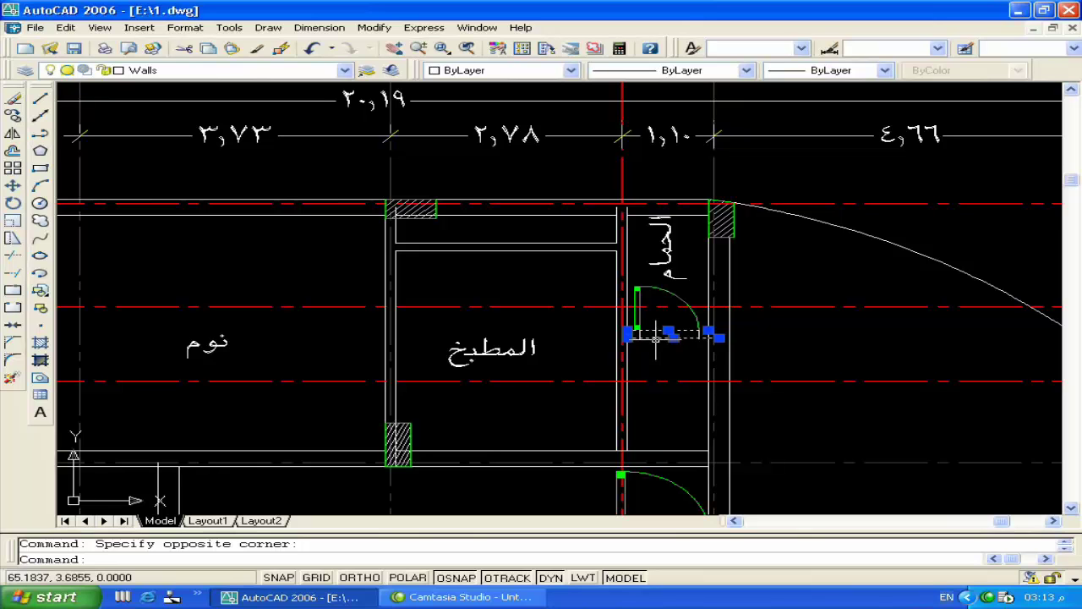
pyautogui.press('Escape')
pyautogui.click(652, 289)
pyautogui.press('Delete')
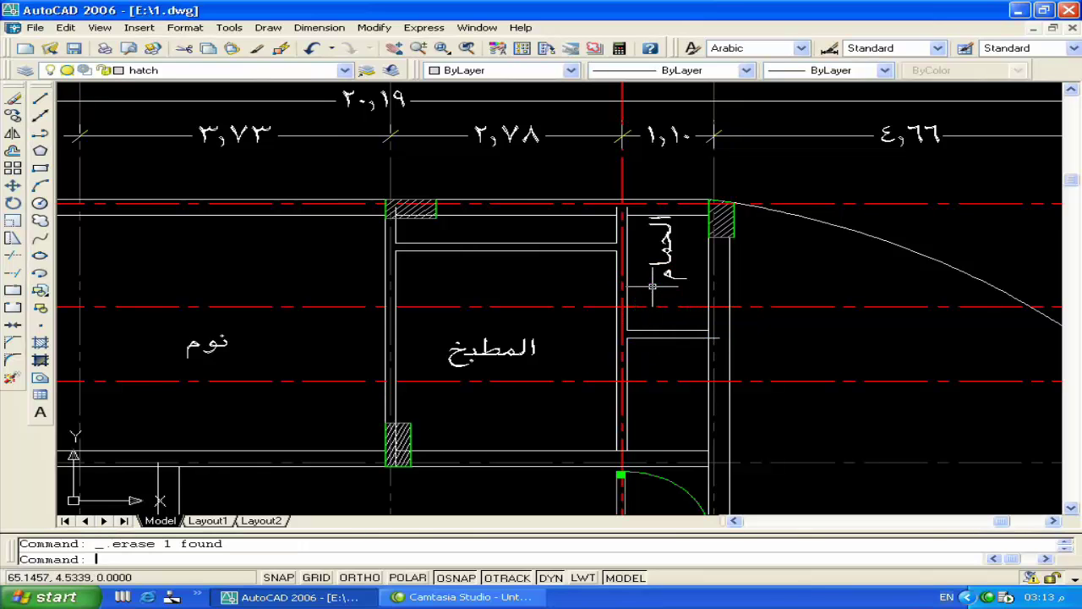
pyautogui.moveTo(653, 287); pyautogui.dragTo(716, 292, button='middle')
pyautogui.click(724, 248)
# Step: Erase the الحمام label and the kitchen's inner top wall line
pyautogui.press('Delete')
pyautogui.moveTo(618, 293)
pyautogui.mouseDown(button='middle')
pyautogui.moveTo(645, 249)
pyautogui.moveTo(634, 260)
pyautogui.mouseUp(button='middle')
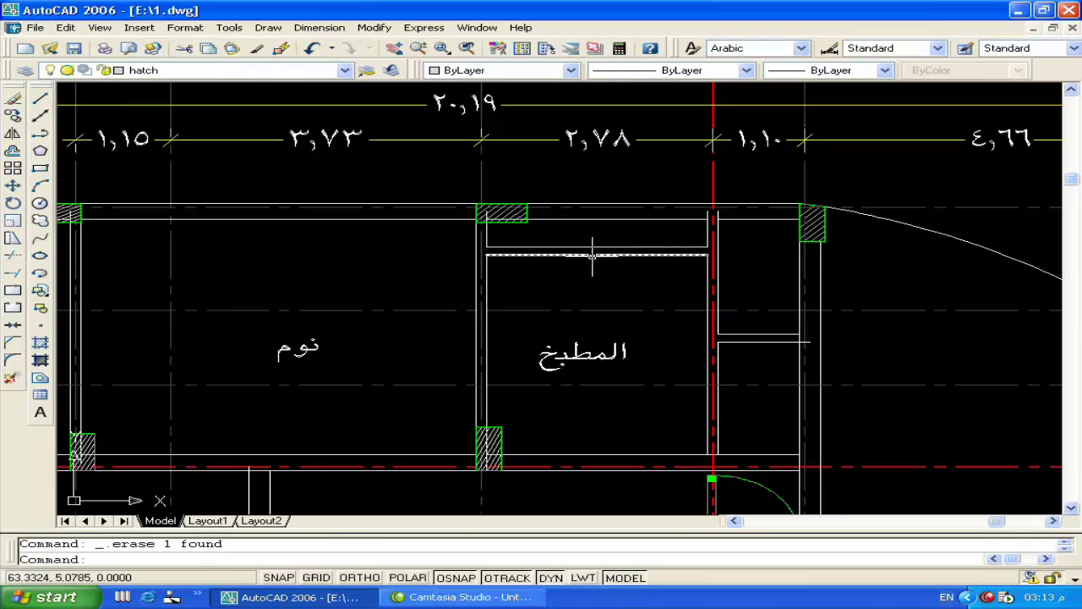
pyautogui.click(579, 244)
pyautogui.click(580, 259)
pyautogui.press('Delete')
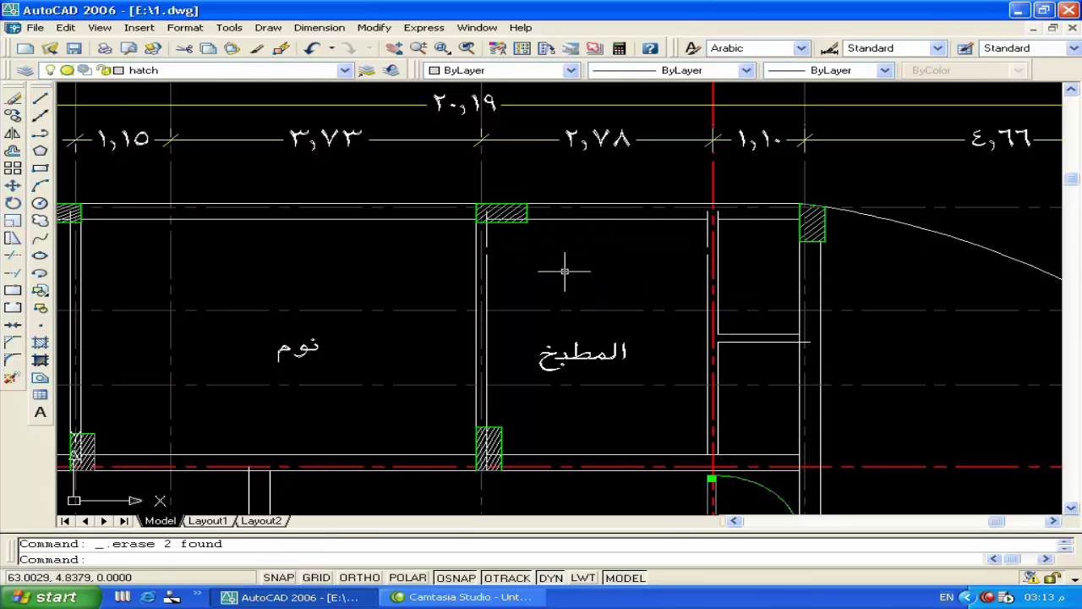
# Step: Try grip-stretching two vertical kitchen wall lines upward, cancelling each attempt
pyautogui.click(487, 270)
pyautogui.click(486, 247)
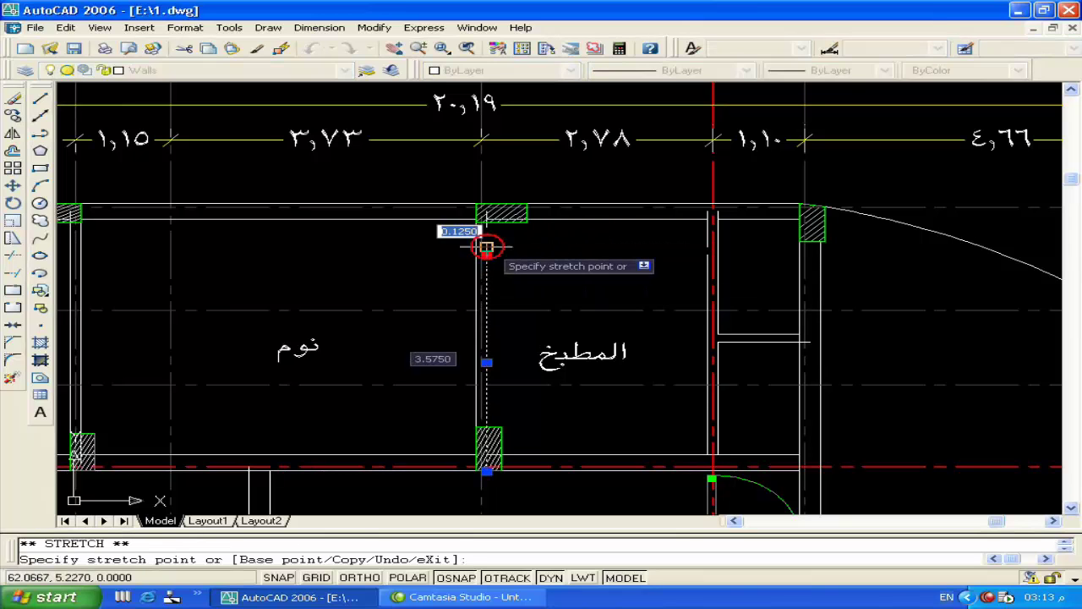
pyautogui.press('Escape')
pyautogui.press('Escape')
pyautogui.click(708, 262)
pyautogui.click(707, 247)
pyautogui.press('Escape')
# Step: Try stretching the kitchen's right wall line upward, then cancel
pyautogui.scroll(-2, 623, 269)
pyautogui.moveTo(608, 288); pyautogui.dragTo(653, 288, button='middle')
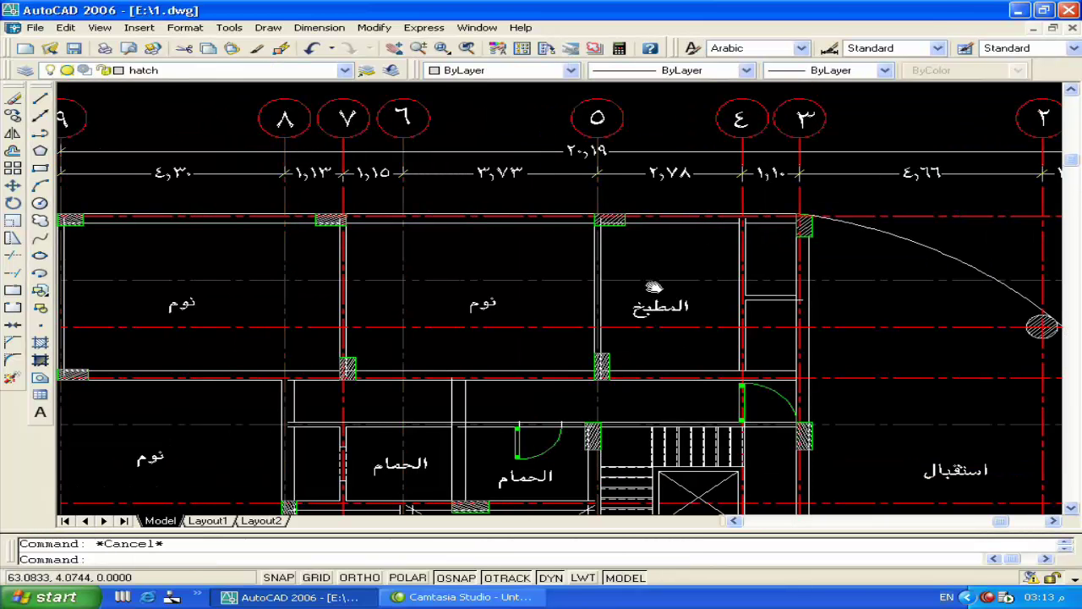
pyautogui.scroll(4, 756, 304)
pyautogui.click(718, 301)
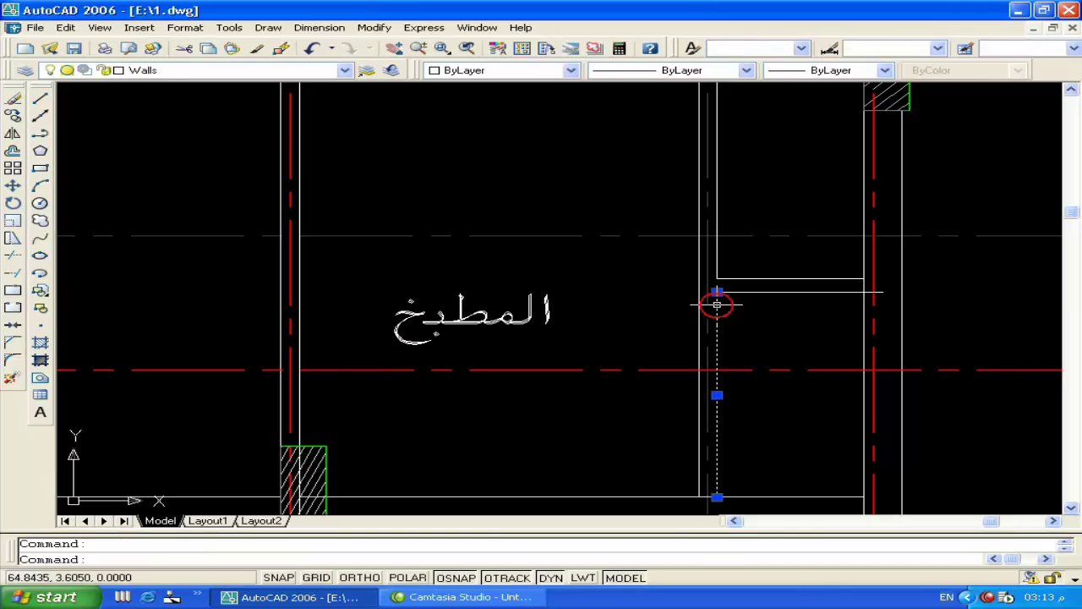
pyautogui.click(717, 283)
pyautogui.press('Escape')
pyautogui.scroll(-4, 809, 282)
pyautogui.moveTo(713, 292); pyautogui.dragTo(780, 302, button='middle')
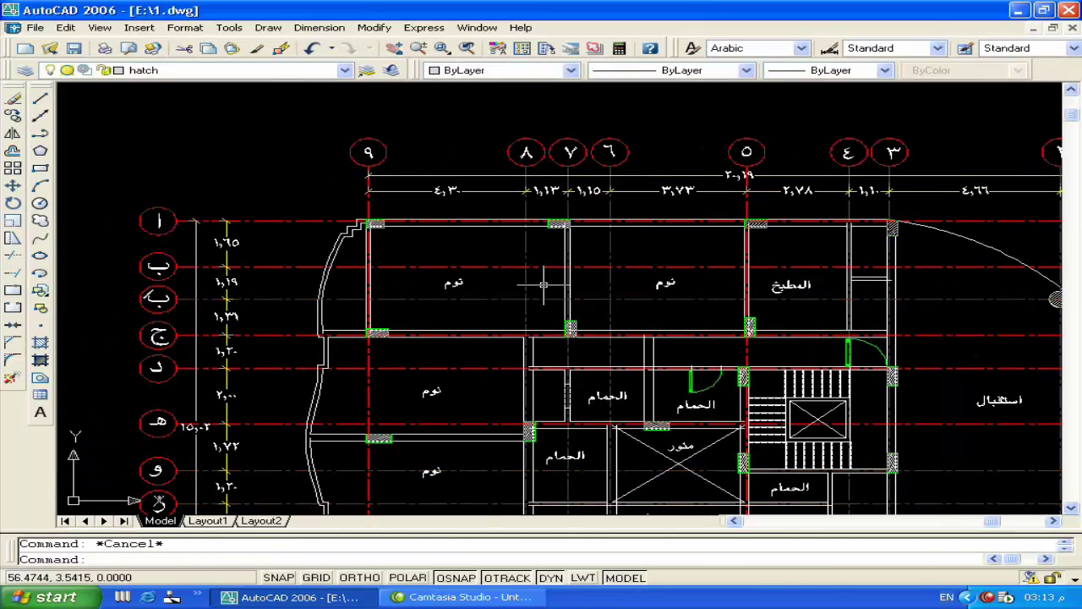
pyautogui.moveTo(386, 303); pyautogui.dragTo(469, 300, button='middle')
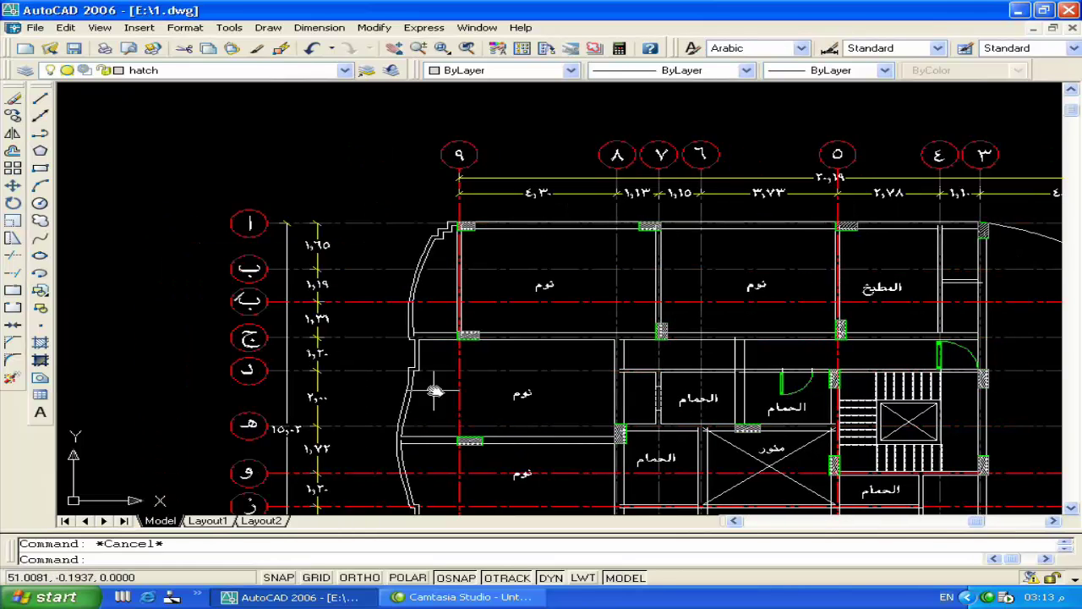
pyautogui.moveTo(435, 391); pyautogui.dragTo(436, 237, button='middle')
pyautogui.scroll(5, 440, 367)
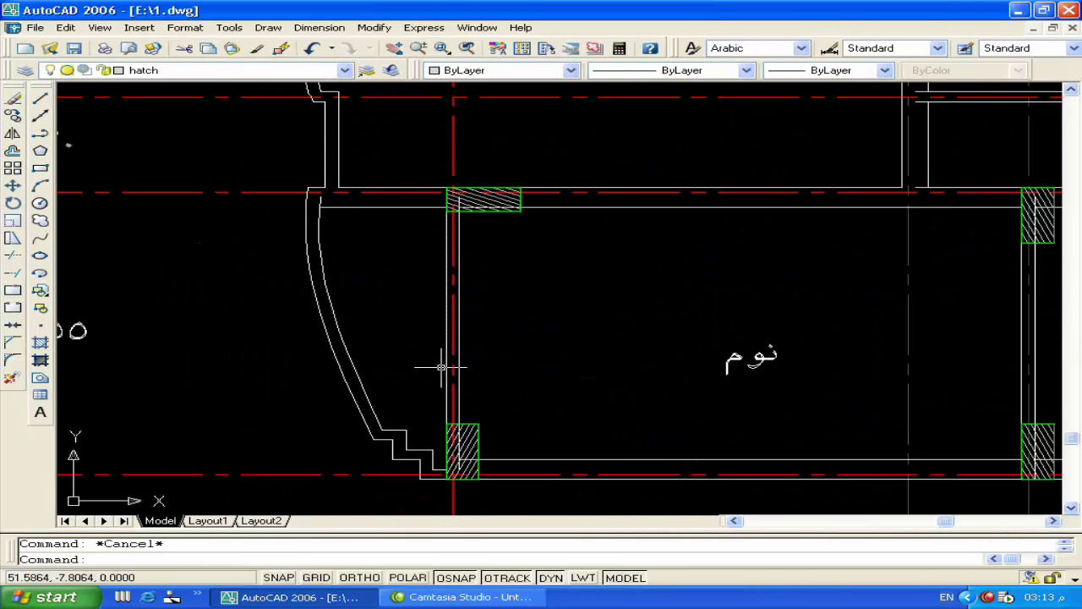
pyautogui.scroll(1, 482, 266)
pyautogui.write('m')
pyautogui.press('Return')
pyautogui.click(456, 267)
pyautogui.press('Return')
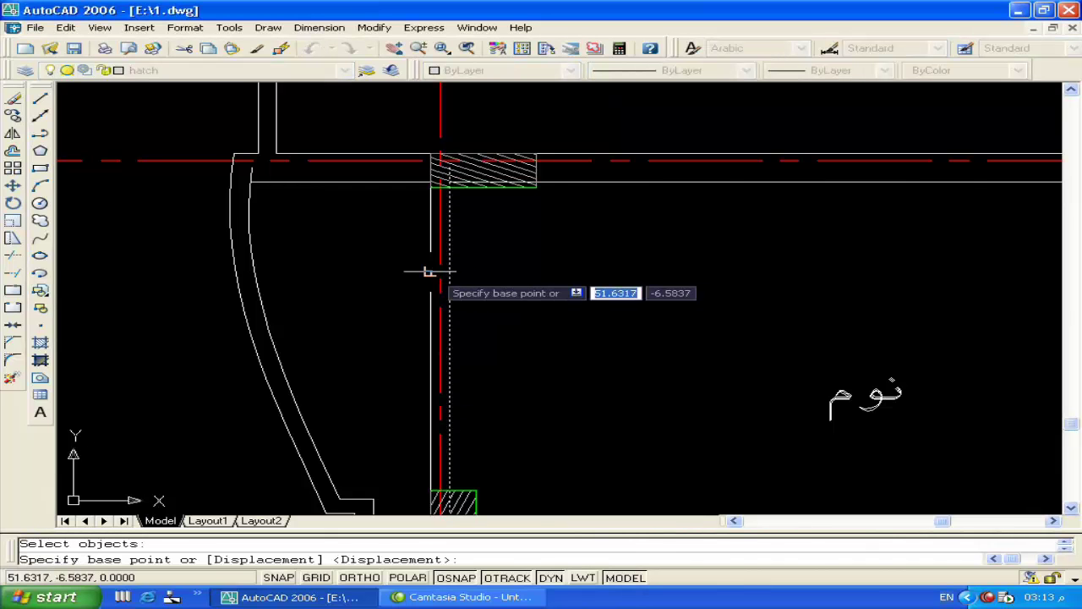
pyautogui.click(434, 273)
pyautogui.click(447, 271)
pyautogui.scroll(-3, 502, 261)
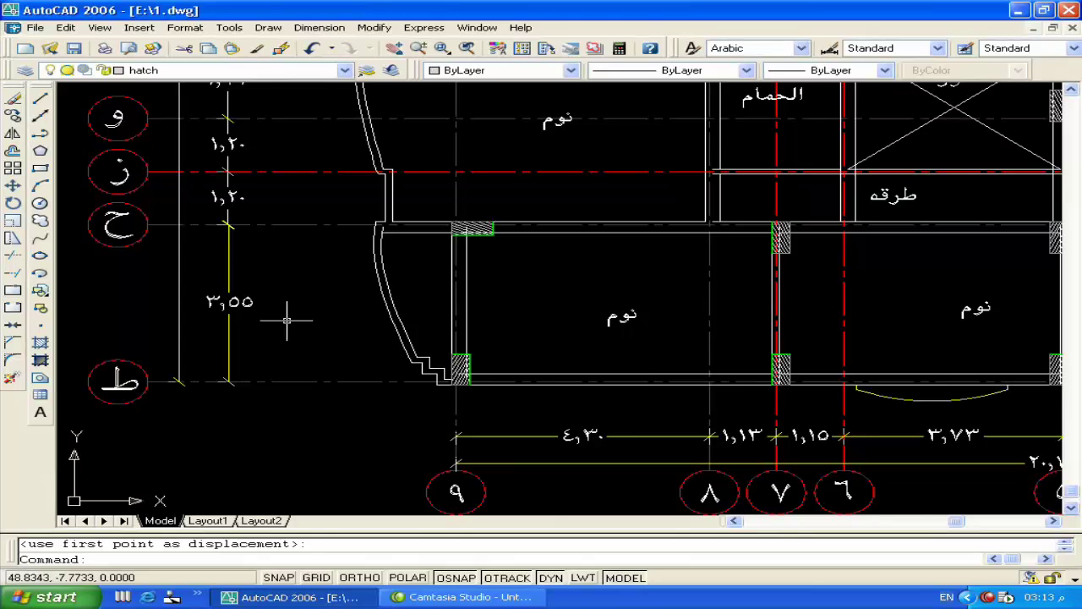
pyautogui.scroll(2, 366, 273)
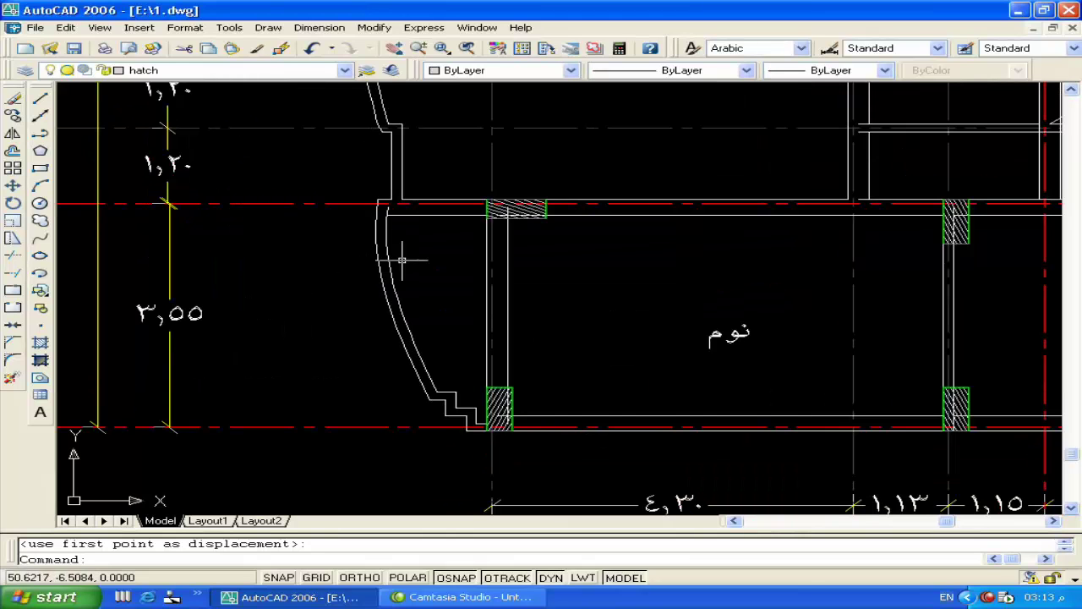
pyautogui.click(388, 261)
pyautogui.click(457, 401)
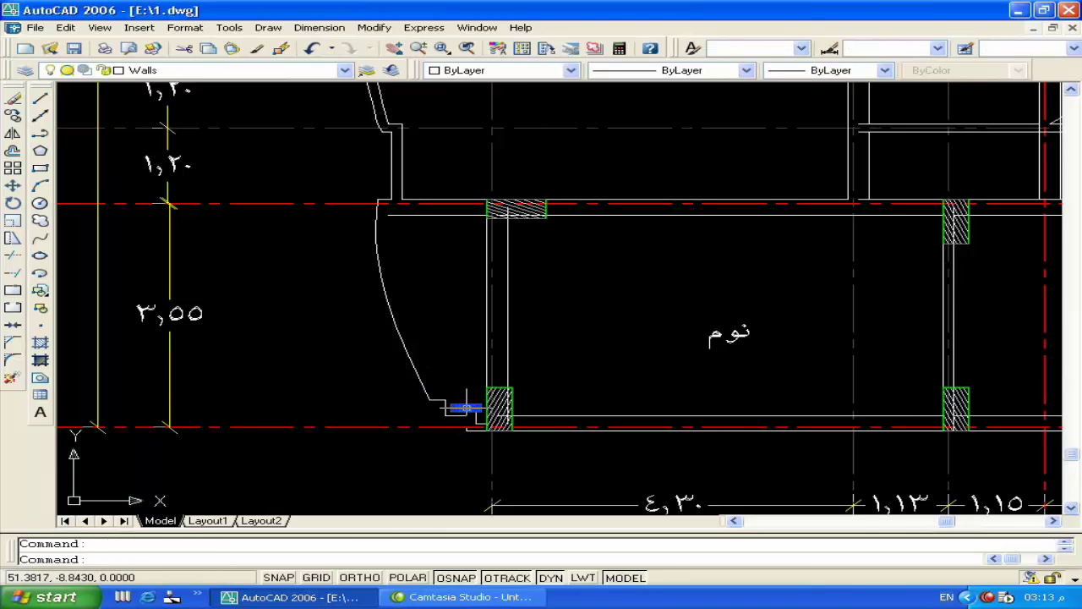
pyautogui.click(473, 426)
pyautogui.scroll(3, 473, 427)
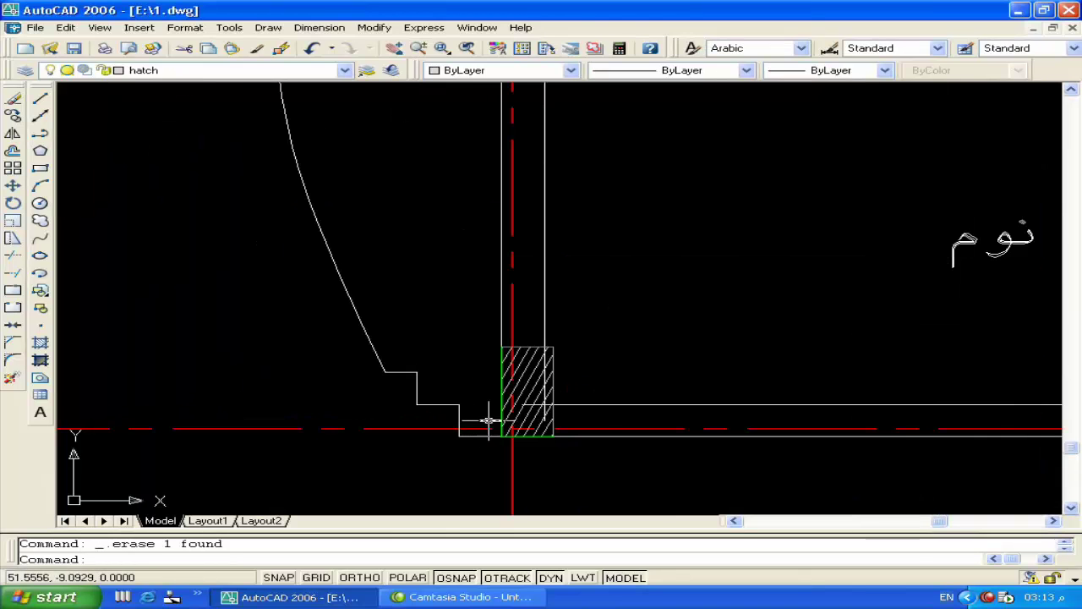
pyautogui.scroll(-5, 488, 420)
pyautogui.scroll(4, 485, 303)
pyautogui.scroll(2, 465, 307)
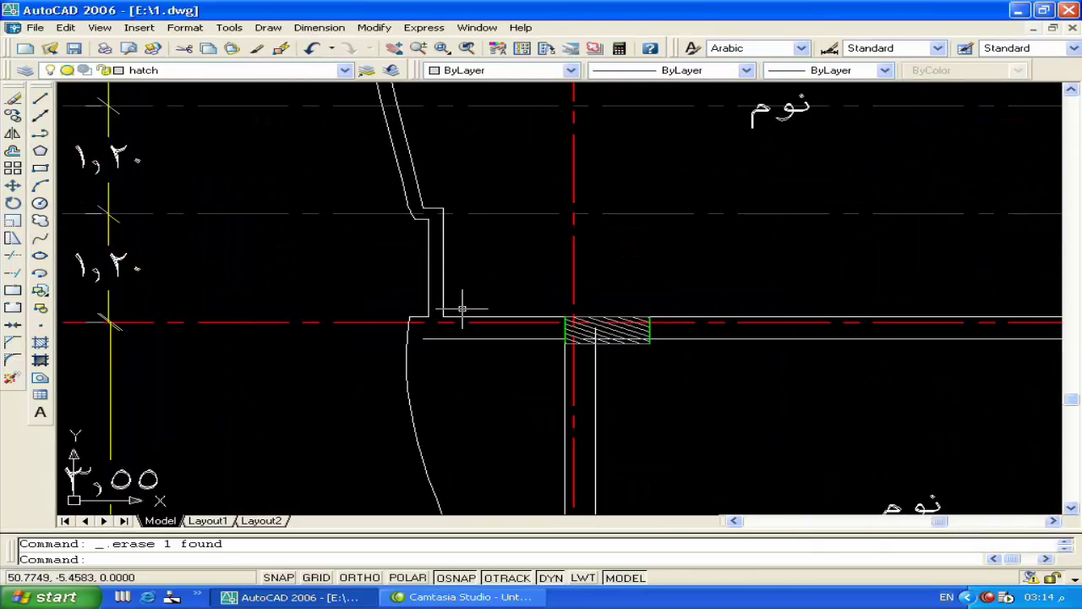
pyautogui.click(440, 338)
pyautogui.click(422, 338)
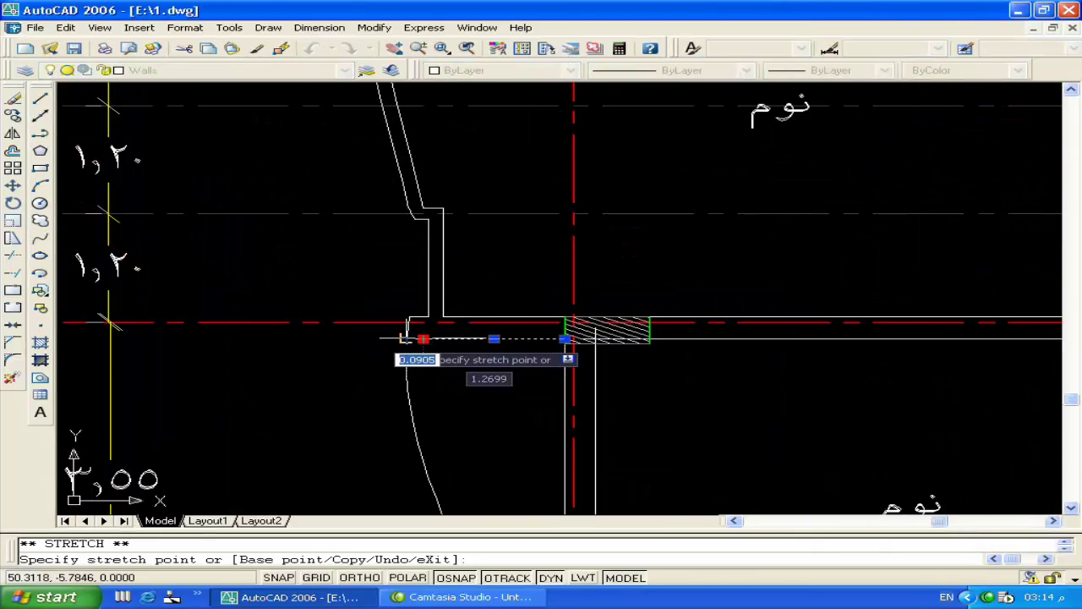
pyautogui.press('Escape')
pyautogui.scroll(-3, 404, 338)
pyautogui.scroll(2, 439, 306)
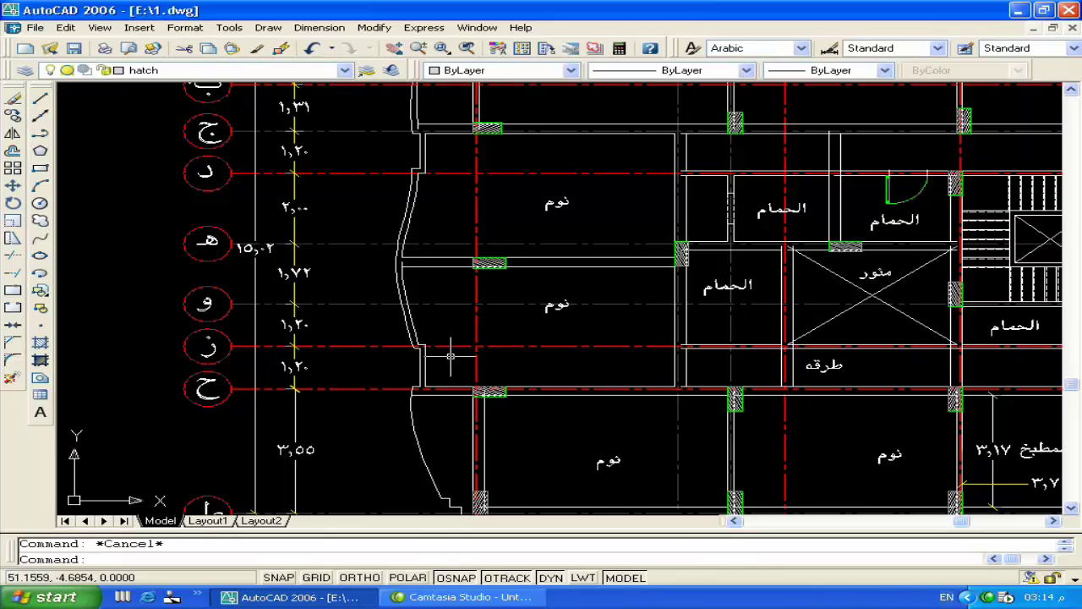
# Step: Erase the short vertical and horizontal lines at the stepped curved-wall corner
pyautogui.moveTo(448, 301); pyautogui.dragTo(418, 355, button='middle')
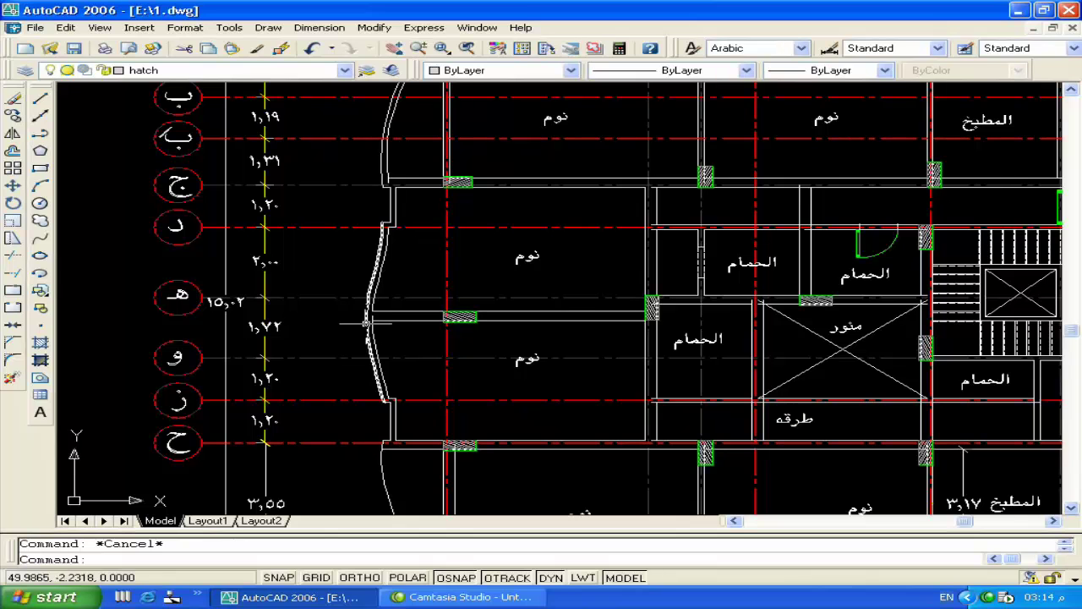
pyautogui.moveTo(372, 254); pyautogui.dragTo(350, 323, button='middle')
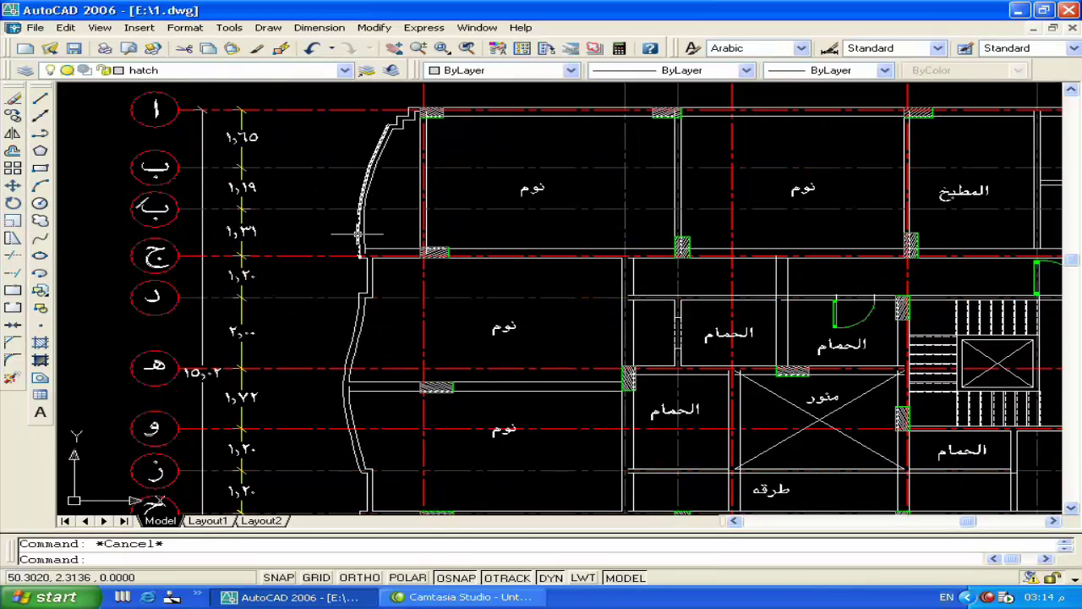
pyautogui.moveTo(359, 227); pyautogui.dragTo(313, 275, button='middle')
pyautogui.moveTo(402, 401); pyautogui.dragTo(411, 285, button='middle')
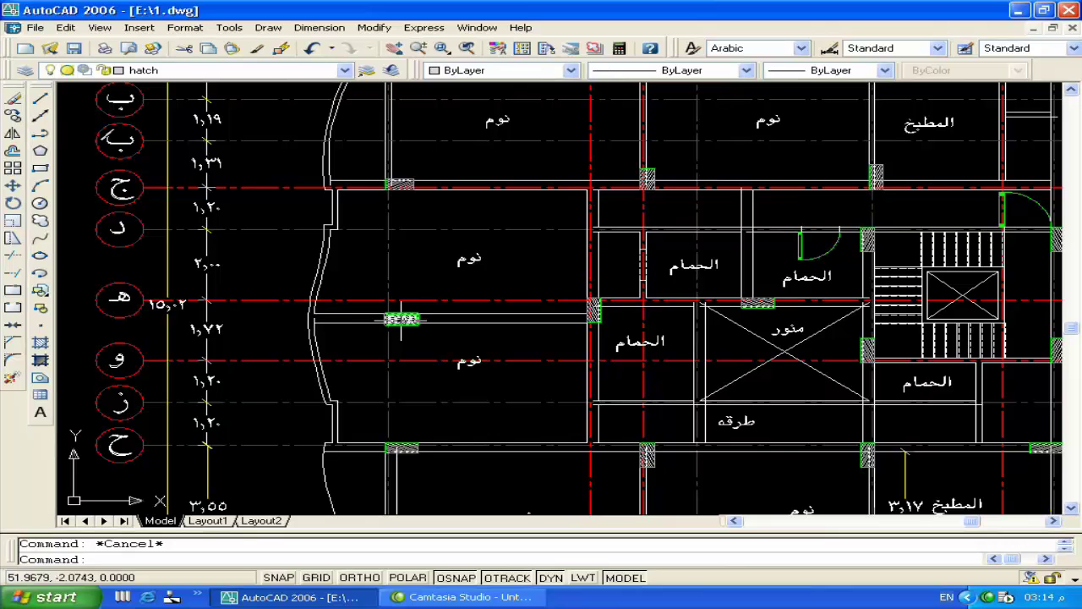
pyautogui.moveTo(393, 290)
pyautogui.mouseDown(button='middle')
pyautogui.moveTo(386, 394)
pyautogui.moveTo(357, 329)
pyautogui.mouseUp(button='middle')
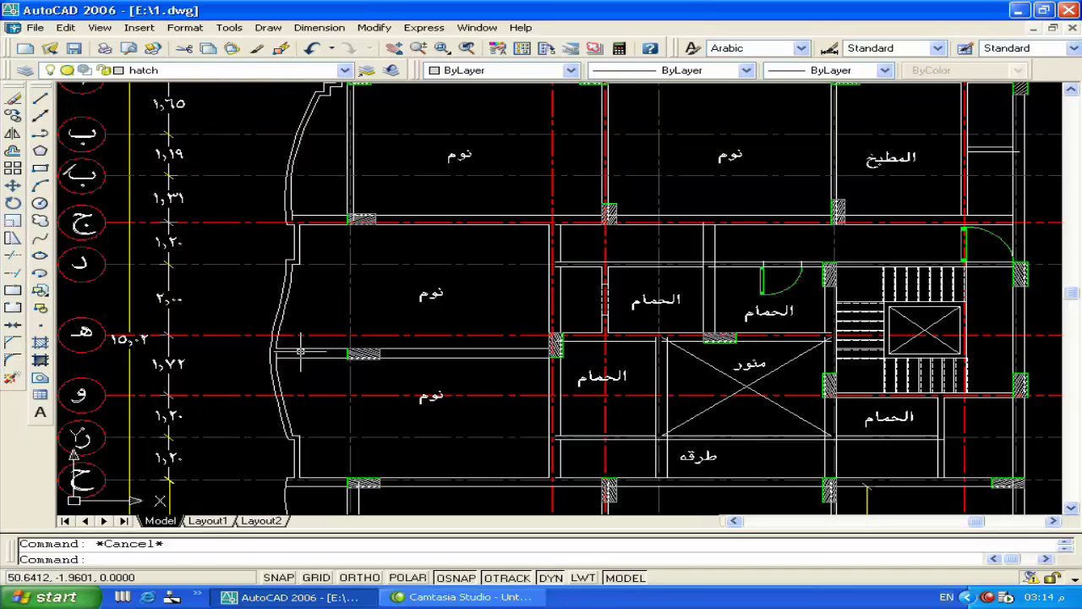
pyautogui.scroll(-1, 314, 285)
pyautogui.scroll(5, 277, 230)
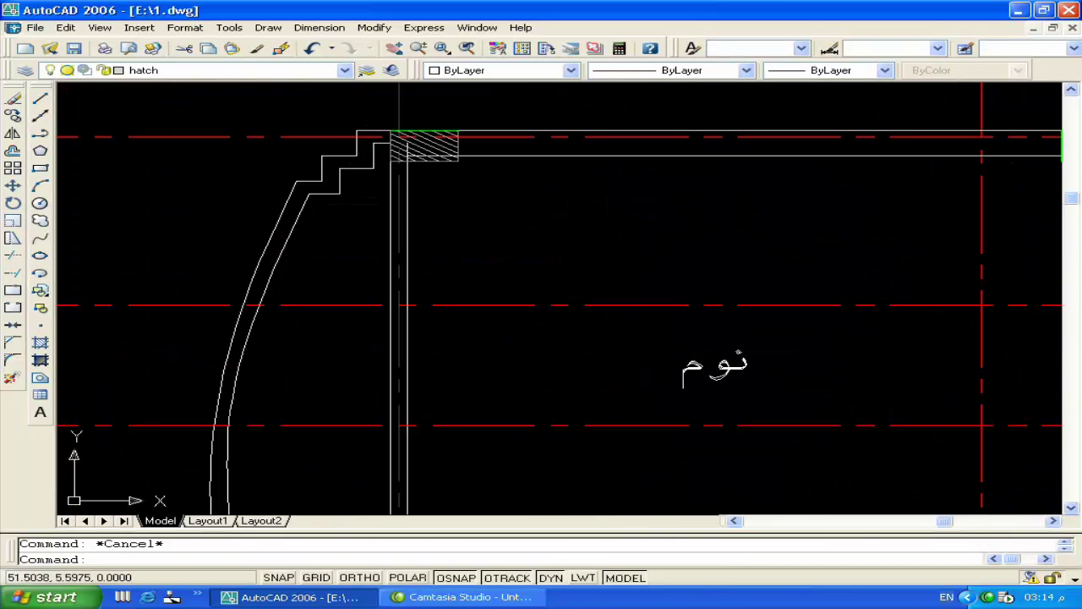
pyautogui.click(374, 163)
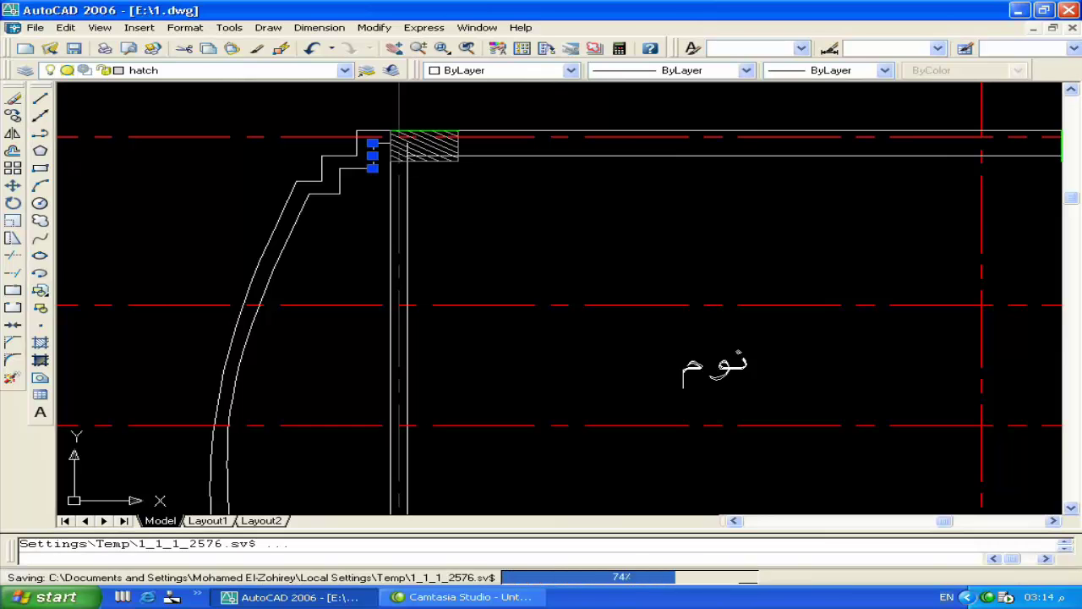
pyautogui.press('Delete')
pyautogui.click(363, 168)
pyautogui.press('Delete')
# Step: Erase the wall step piece and the inner curved wall line
pyautogui.click(339, 184)
pyautogui.press('Delete')
pyautogui.click(325, 195)
pyautogui.press('Delete')
pyautogui.scroll(-5, 330, 165)
pyautogui.scroll(5, 302, 229)
pyautogui.scroll(2, 302, 229)
# Step: Try grip-stretching two wall lines near the hatched column, cancelling both
pyautogui.click(325, 192)
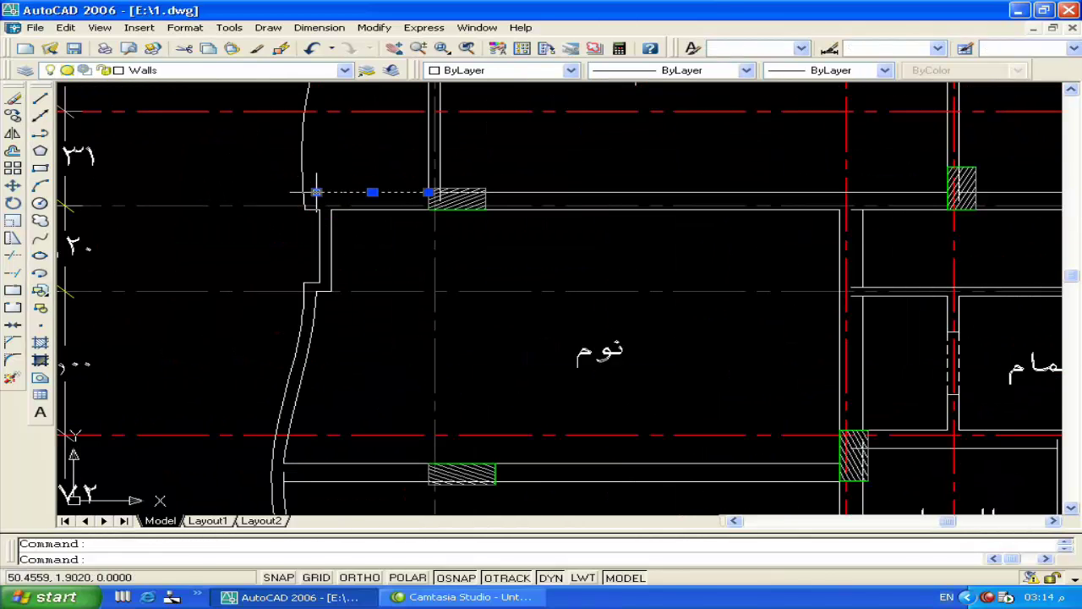
pyautogui.click(316, 193)
pyautogui.press('Escape')
pyautogui.click(331, 210)
pyautogui.click(330, 209)
pyautogui.press('Escape')
pyautogui.press('Escape')
pyautogui.scroll(-3, 379, 251)
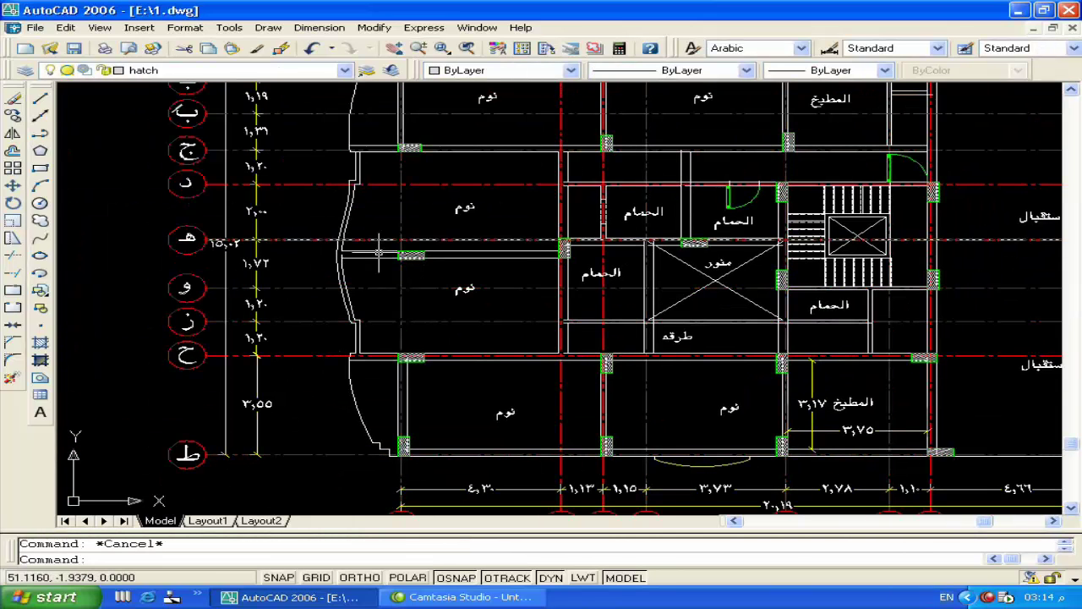
pyautogui.moveTo(378, 252); pyautogui.dragTo(343, 267, button='middle')
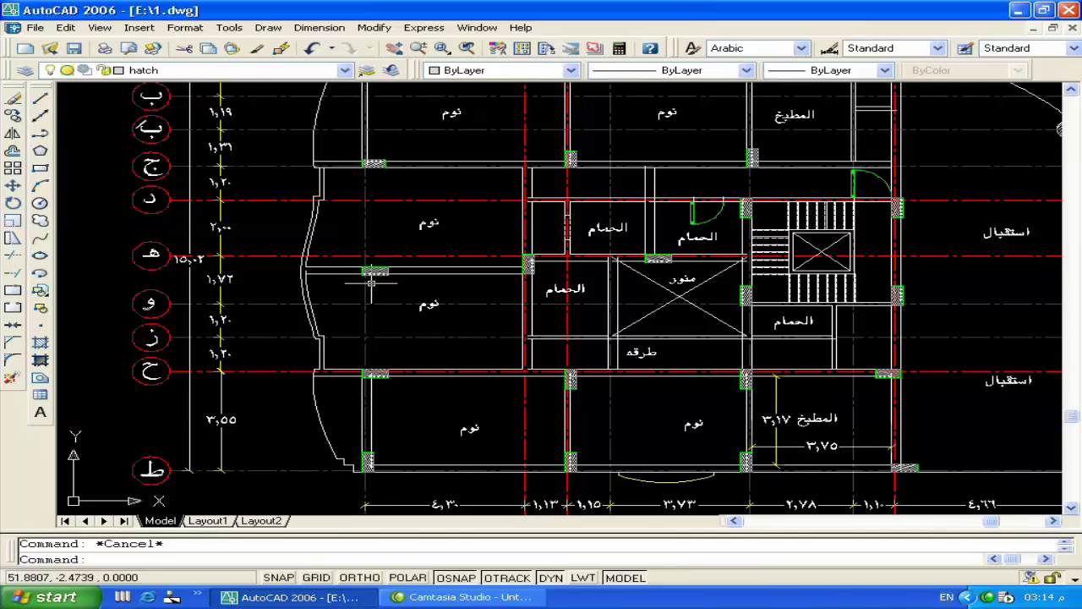
pyautogui.scroll(1, 371, 283)
pyautogui.scroll(4, 341, 210)
# Step: Move the selected vertical wall line against the hatched column
pyautogui.click(375, 240)
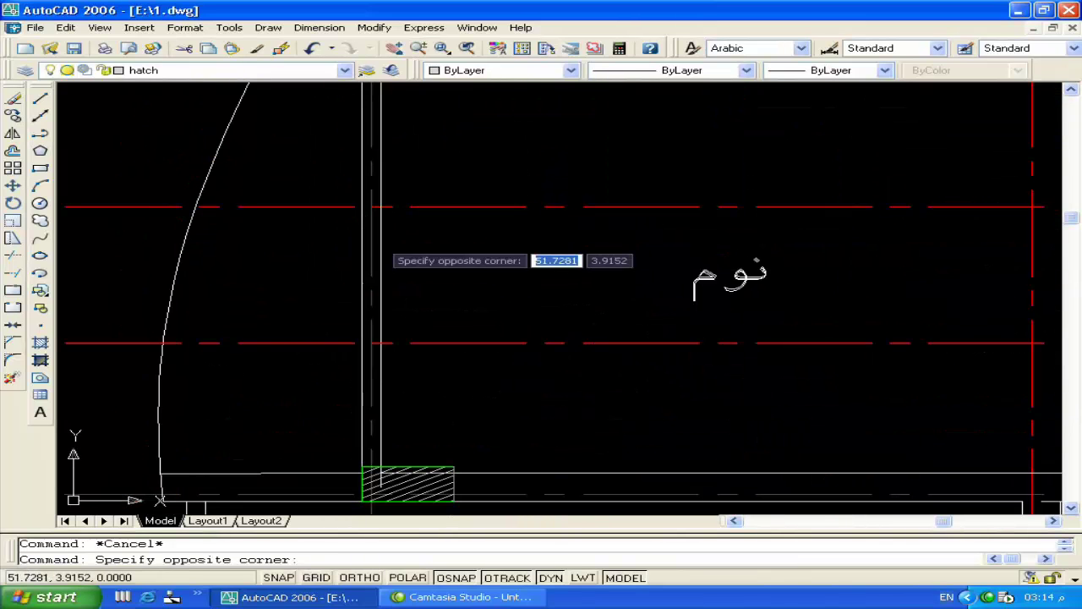
pyautogui.click(389, 233)
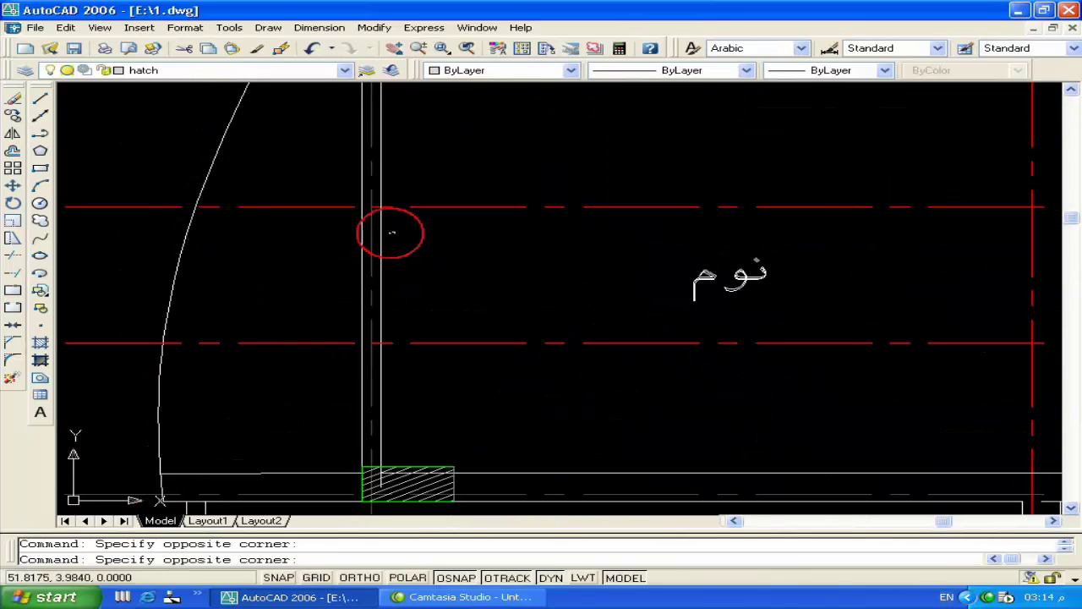
pyautogui.write('m')
pyautogui.press('Return')
pyautogui.click(372, 243)
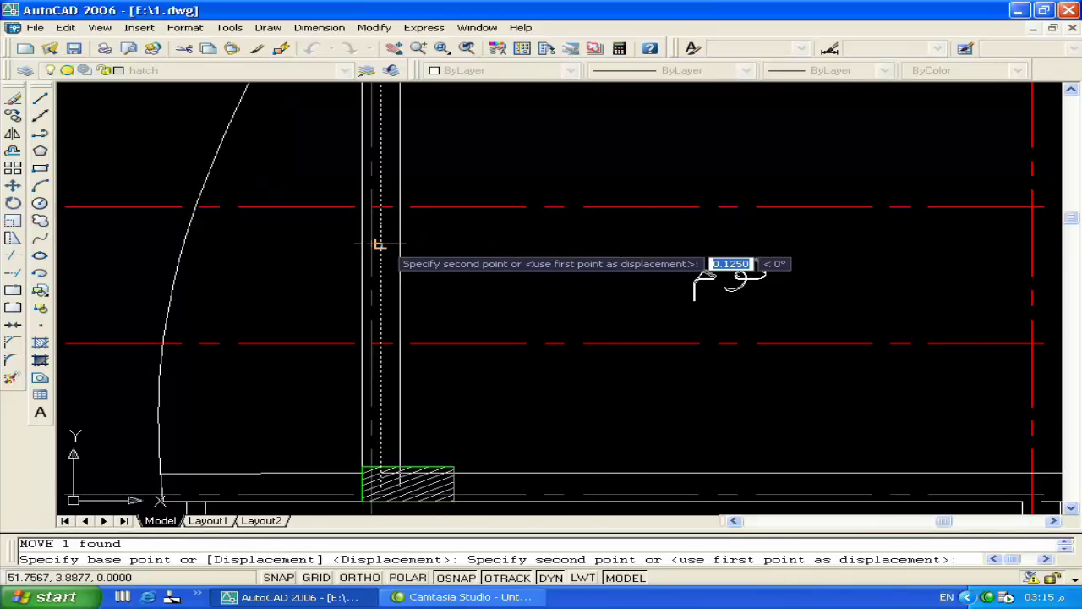
pyautogui.click(378, 244)
pyautogui.scroll(-5, 380, 245)
pyautogui.scroll(1, 488, 246)
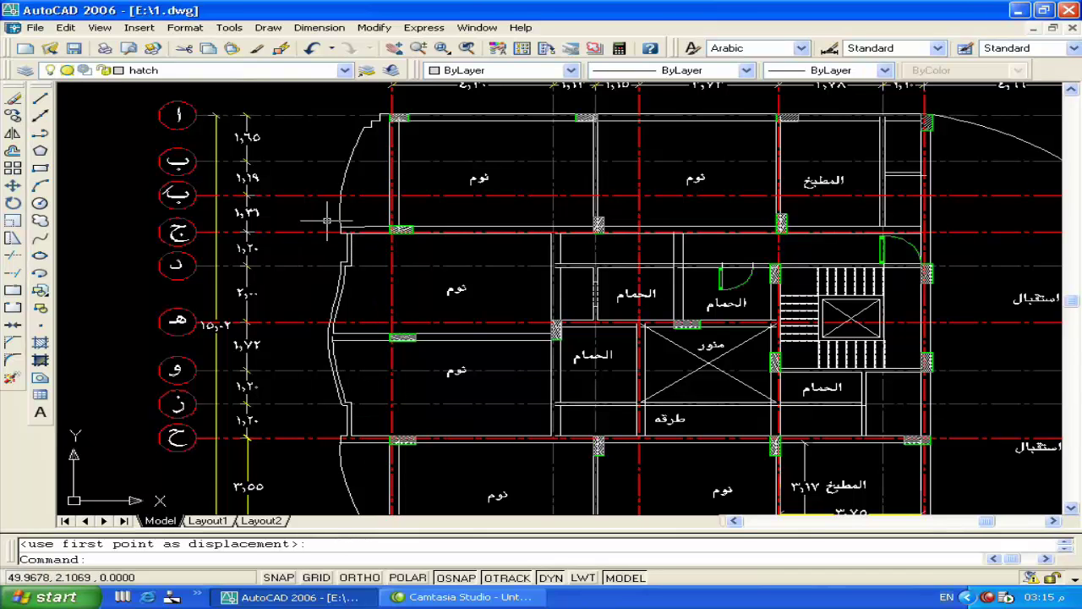
# Step: Erase the stray wall line near the column and the curved wall piece
pyautogui.moveTo(338, 363); pyautogui.dragTo(336, 340, button='middle')
pyautogui.click(456, 315)
pyautogui.press('Delete')
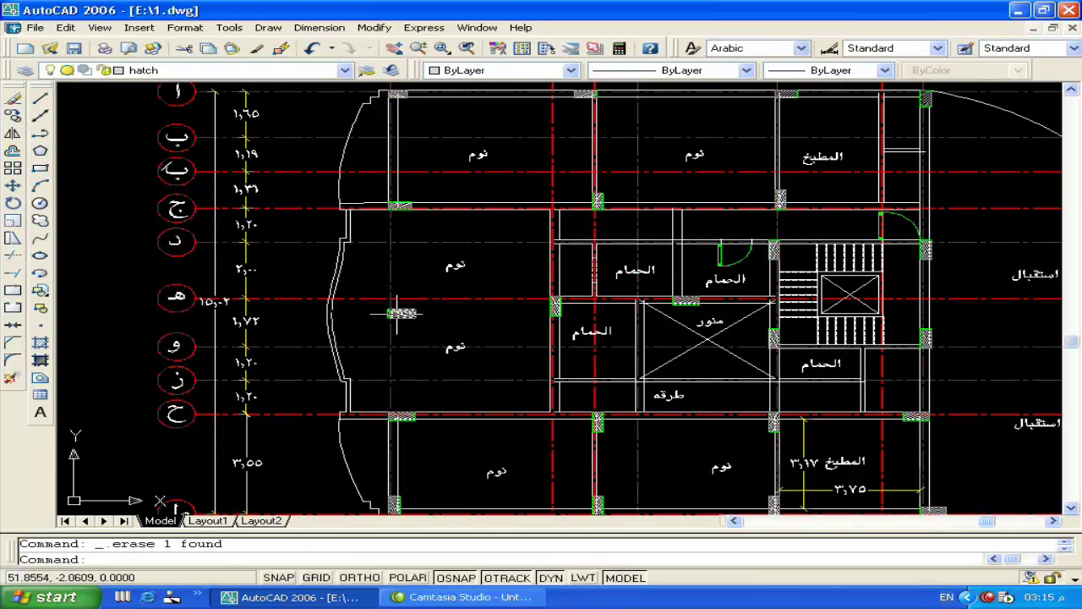
pyautogui.scroll(5, 341, 298)
pyautogui.click(346, 326)
pyautogui.press('Delete')
# Step: Zoom in and pick objects near the stairwell by the top wall
pyautogui.scroll(-5, 343, 378)
pyautogui.scroll(5, 394, 395)
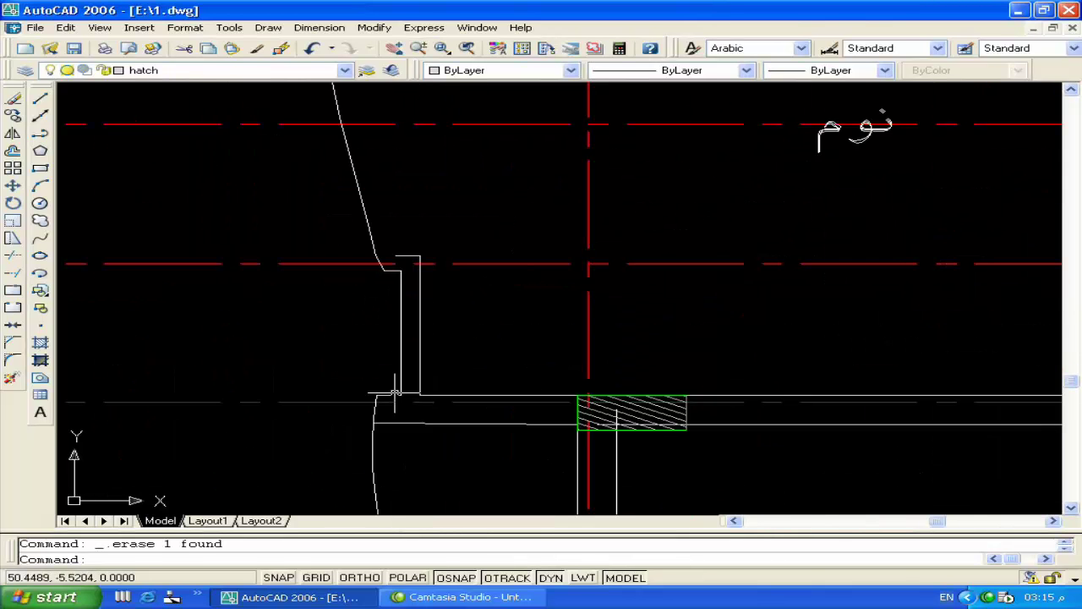
pyautogui.click(408, 265)
pyautogui.click(411, 261)
pyautogui.click(408, 258)
pyautogui.scroll(-5, 423, 261)
pyautogui.scroll(4, 387, 334)
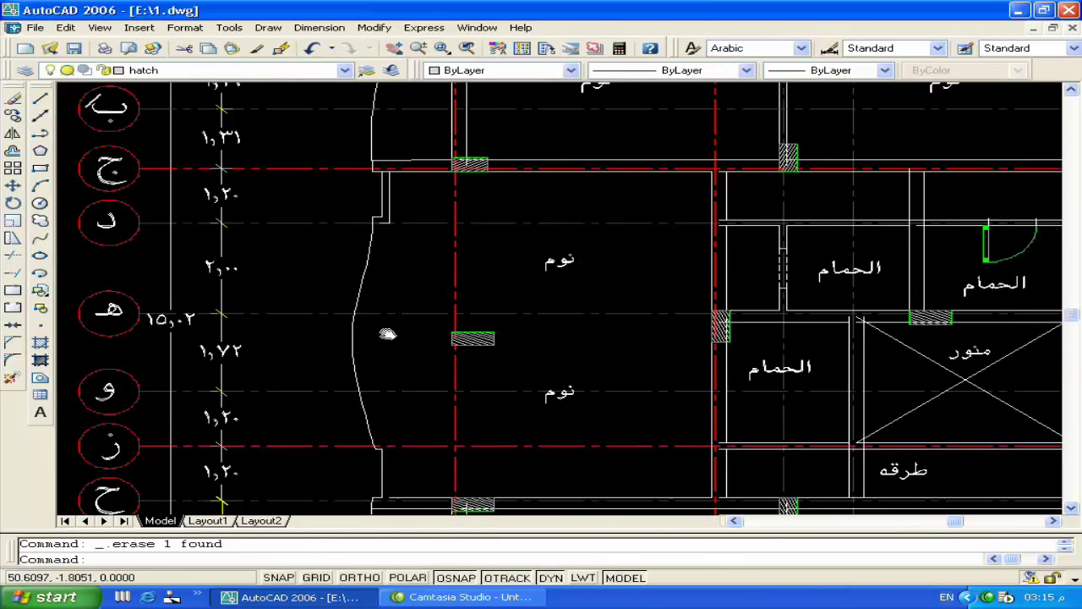
pyautogui.scroll(3, 372, 304)
pyautogui.click(362, 307)
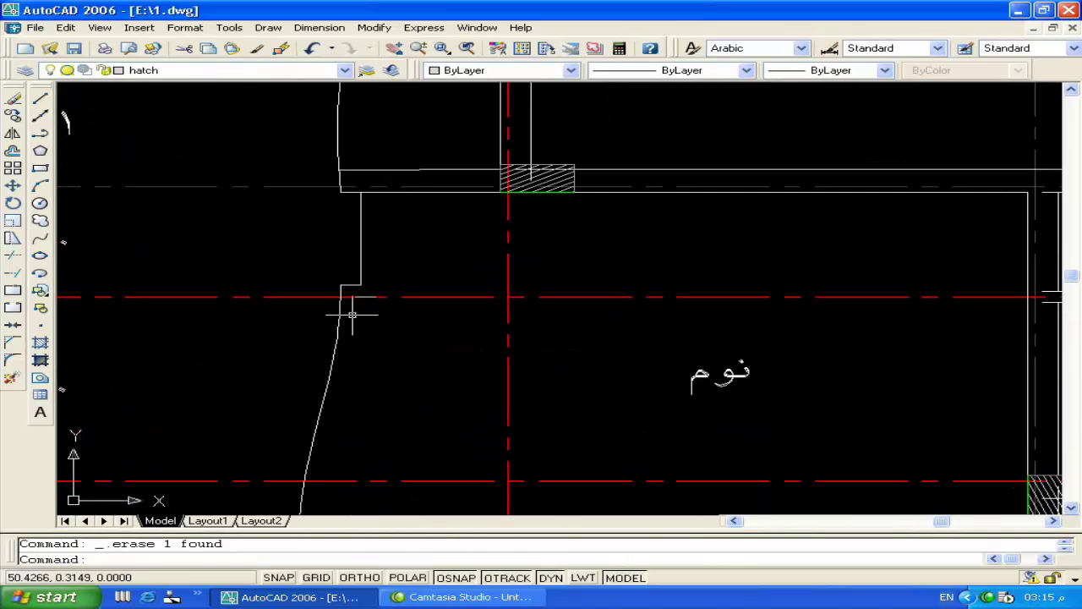
pyautogui.scroll(-3, 393, 297)
# Step: Erase the three نوم bedroom labels in the lower rooms
pyautogui.moveTo(462, 241); pyautogui.dragTo(379, 236, button='middle')
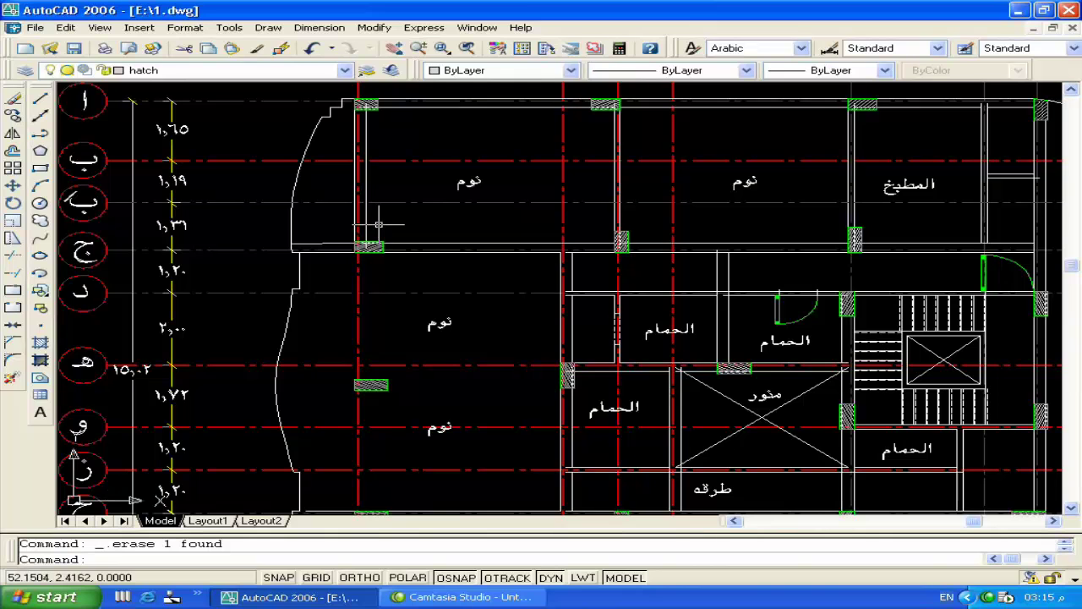
pyautogui.moveTo(445, 408); pyautogui.dragTo(346, 278, button='middle')
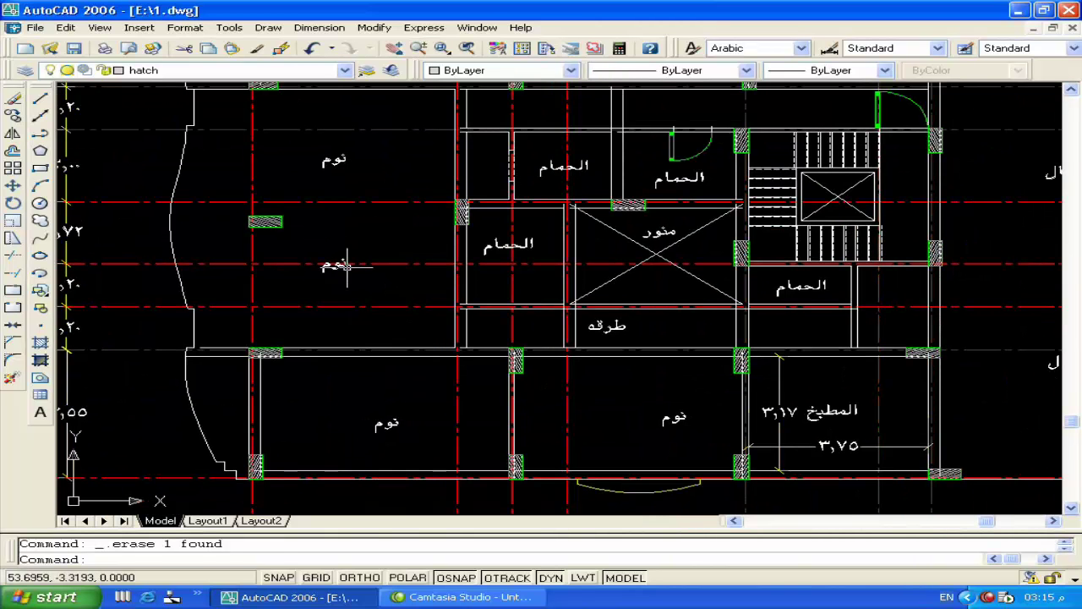
pyautogui.click(276, 285)
pyautogui.click(359, 260)
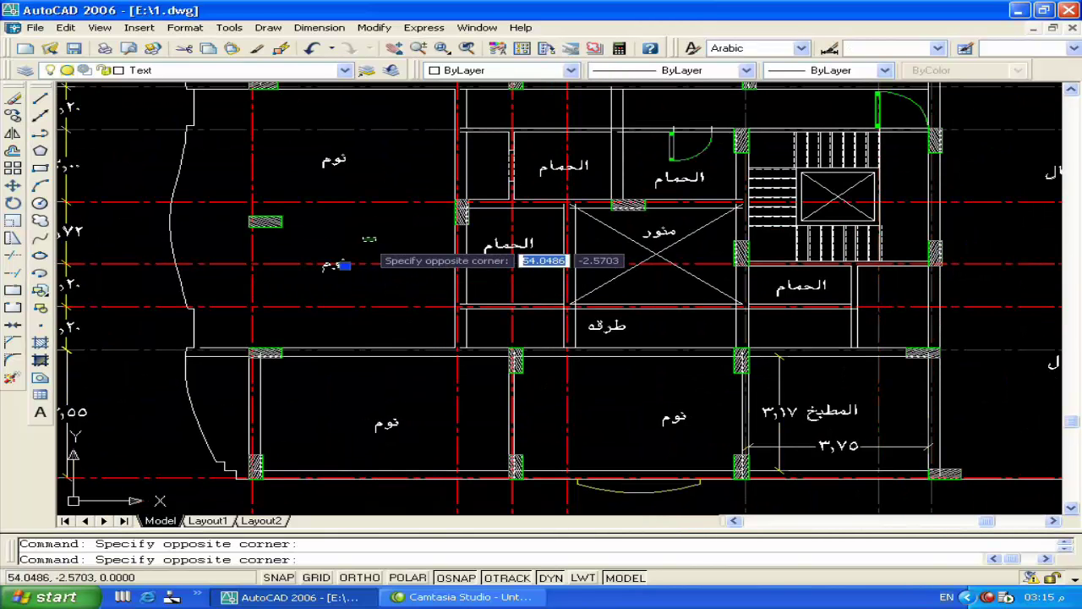
pyautogui.press('Delete')
pyautogui.click(306, 185)
pyautogui.click(372, 136)
pyautogui.press('Delete')
pyautogui.click(389, 416)
pyautogui.press('Delete')
# Step: Erase the kitchen label together with its dimension
pyautogui.moveTo(718, 418); pyautogui.dragTo(492, 397, button='middle')
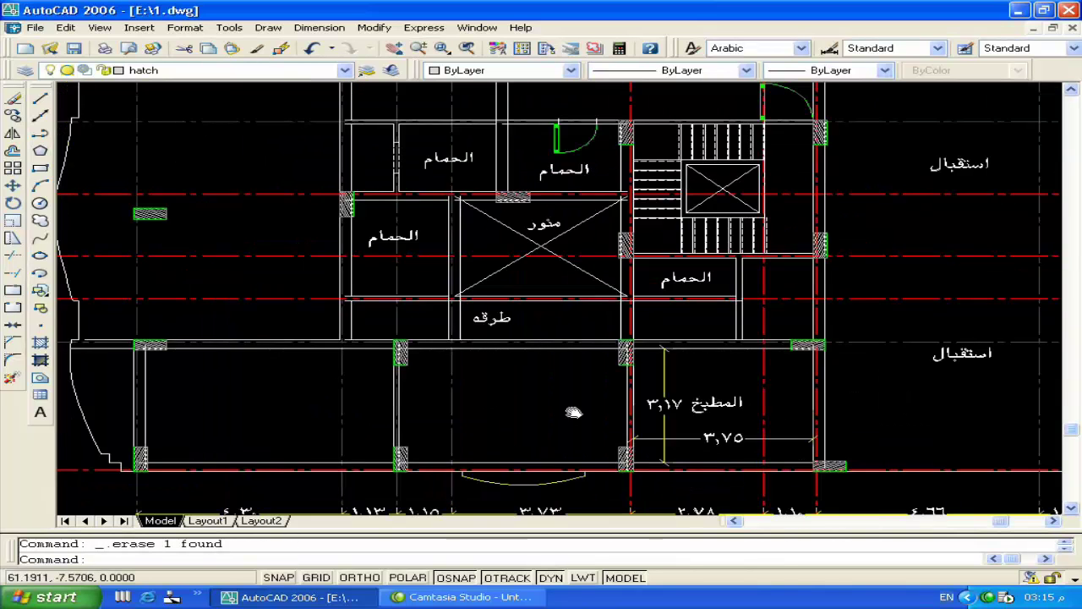
pyautogui.click(577, 370)
pyautogui.click(508, 434)
pyautogui.press('Delete')
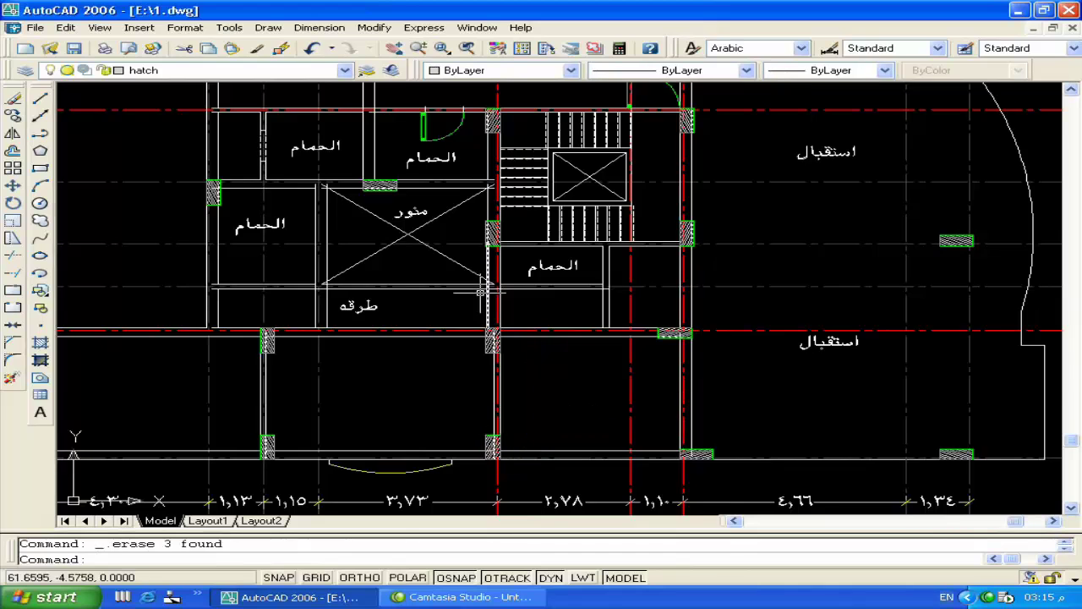
# Step: Erase the استقبال, lower الحمام, طرقه and منور room labels
pyautogui.moveTo(761, 339); pyautogui.dragTo(661, 399, button='middle')
pyautogui.click(719, 213)
pyautogui.press('Delete')
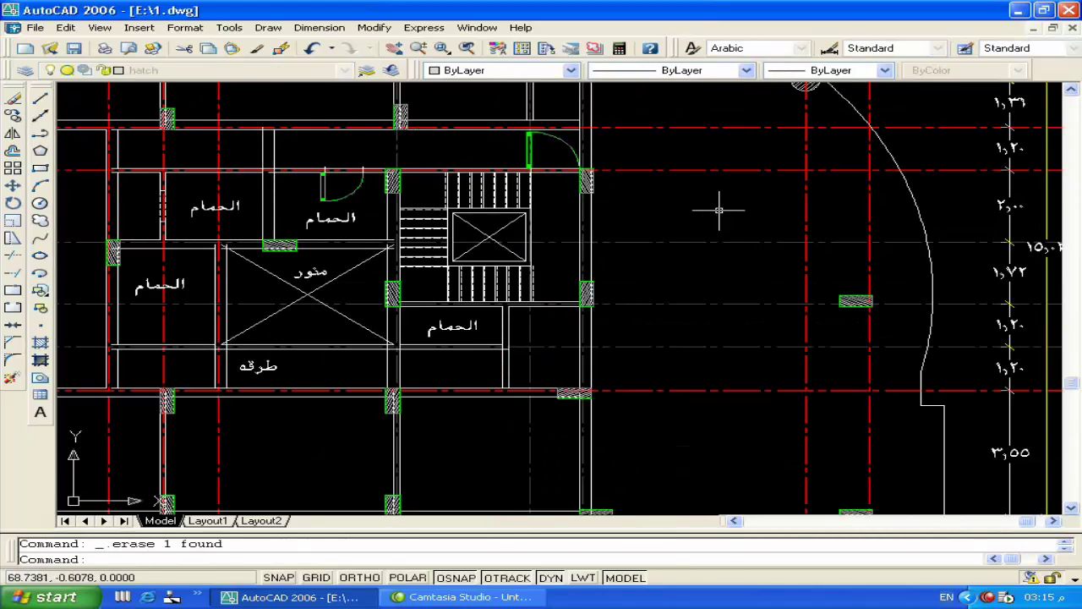
pyautogui.click(478, 325)
pyautogui.press('Delete')
pyautogui.click(262, 367)
pyautogui.press('Delete')
pyautogui.click(314, 292)
pyautogui.click(302, 278)
pyautogui.press('Delete')
# Step: Erase the left and right الحمام labels and the المطبخ kitchen label
pyautogui.click(203, 239)
pyautogui.click(180, 217)
pyautogui.click(328, 218)
pyautogui.press('Delete')
pyautogui.moveTo(386, 95); pyautogui.dragTo(520, 255, button='middle')
pyautogui.click(584, 223)
pyautogui.press('Delete')
# Step: Erase the remaining نوم label, then zoom out to center the whole plan
pyautogui.click(152, 220)
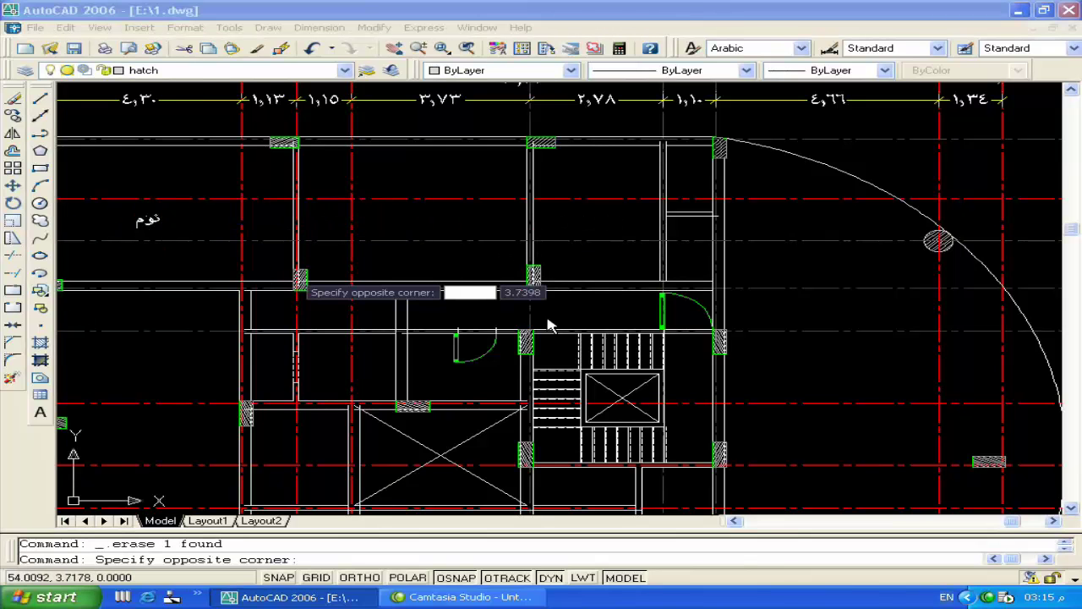
pyautogui.press('Escape')
pyautogui.click(139, 215)
pyautogui.click(135, 220)
pyautogui.press('Delete')
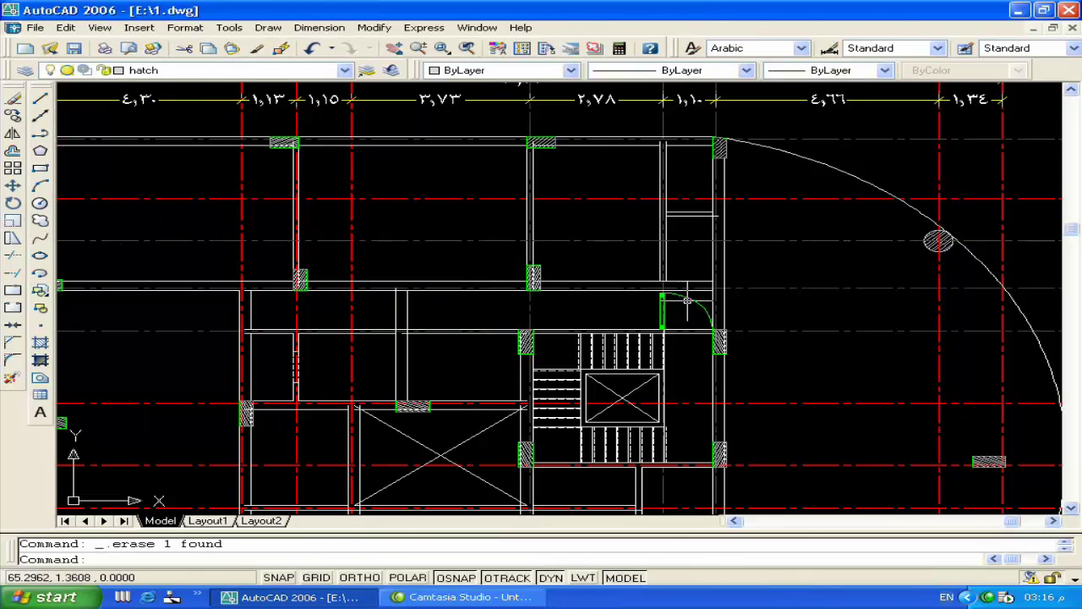
pyautogui.scroll(-5, 676, 304)
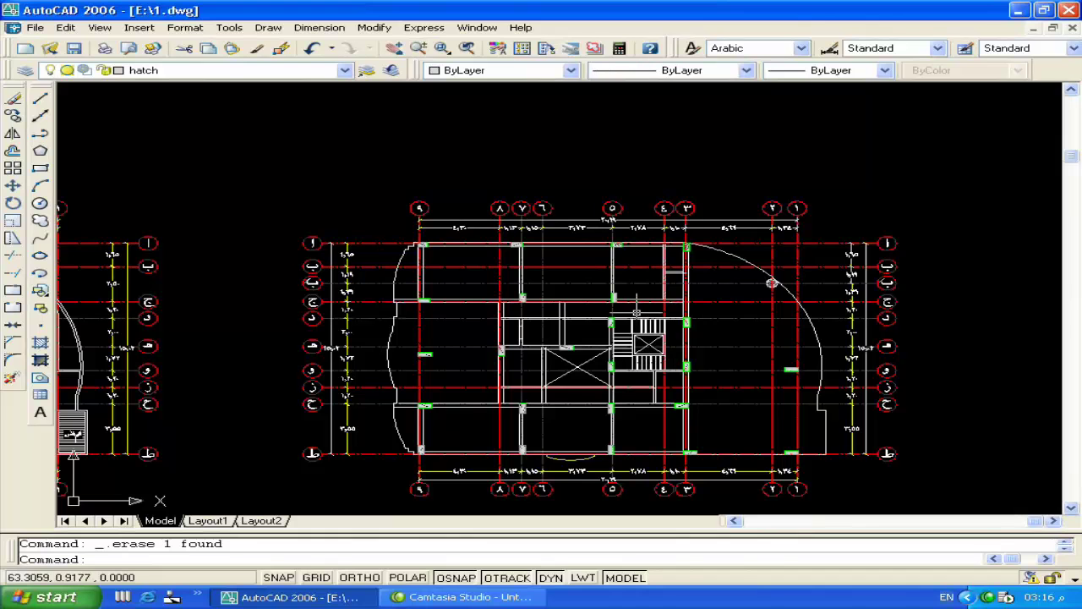
pyautogui.moveTo(804, 396); pyautogui.dragTo(723, 344, button='middle')
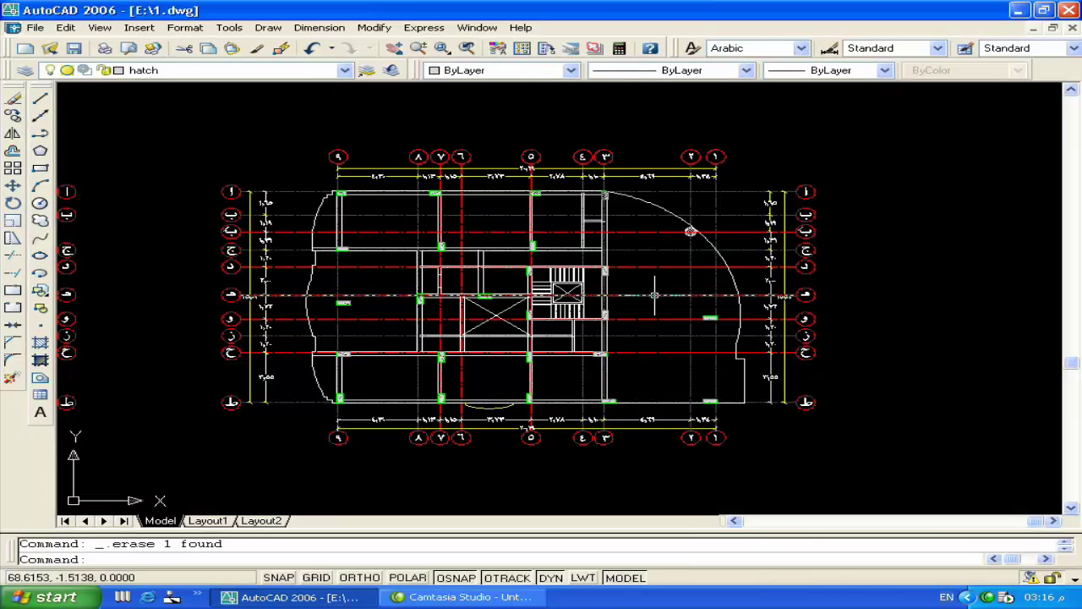
pyautogui.moveTo(862, 299); pyautogui.dragTo(817, 304, button='middle')
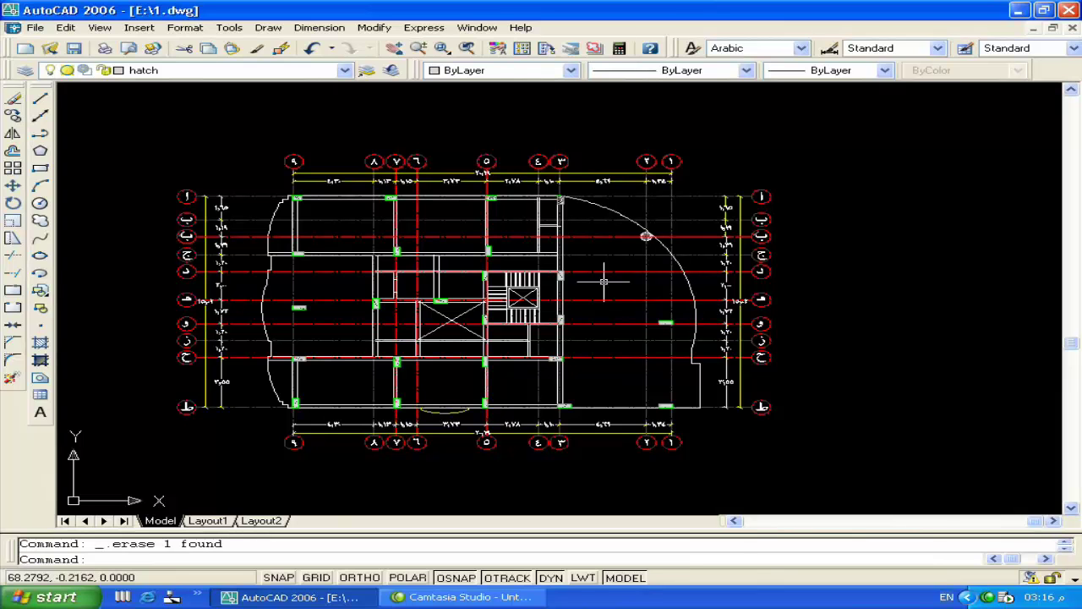
# Step: Turn off the hatch layer, accepting the layer-off warning
pyautogui.click(193, 70)
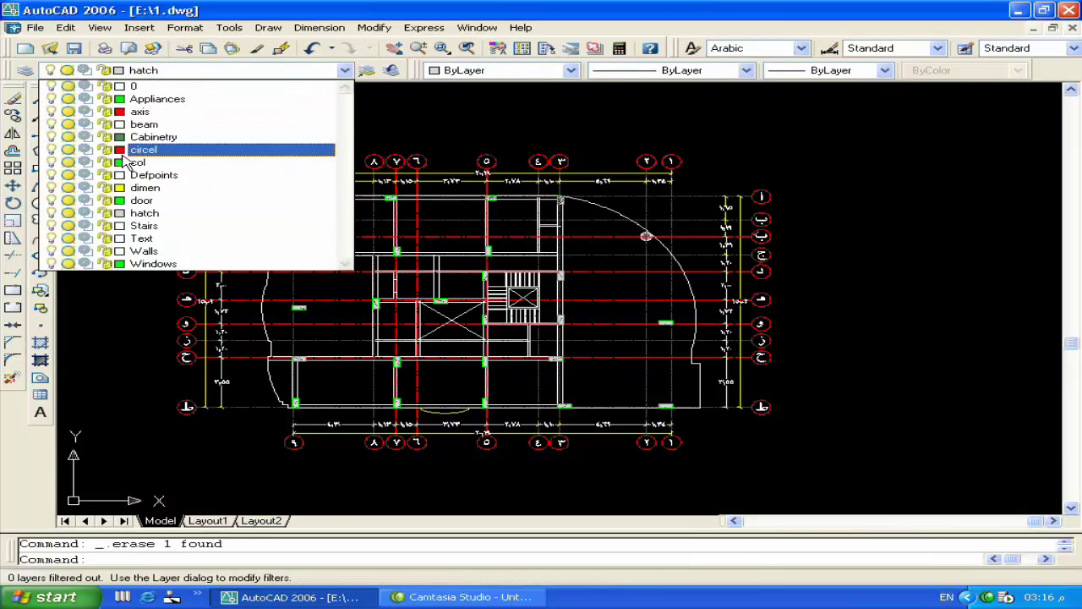
pyautogui.click(51, 216)
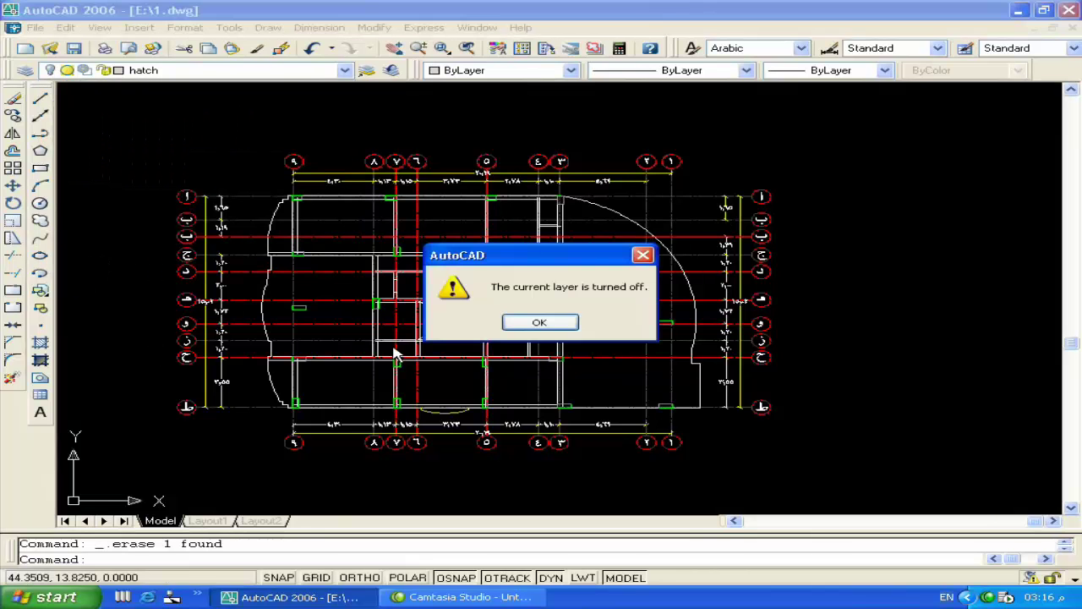
pyautogui.click(538, 323)
pyautogui.scroll(3, 562, 198)
pyautogui.scroll(1, 519, 224)
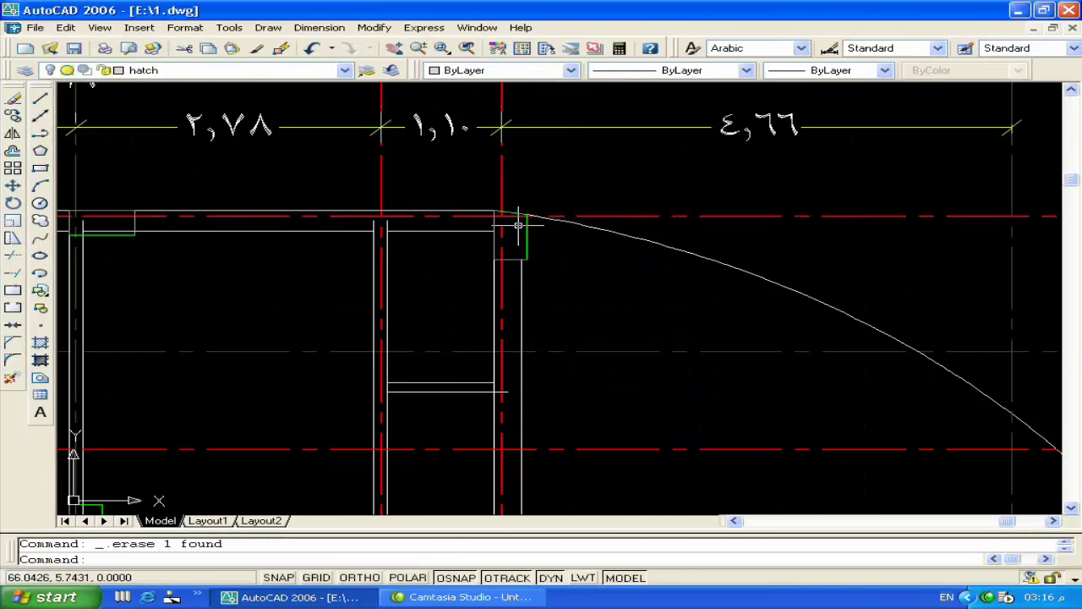
pyautogui.scroll(4, 265, 181)
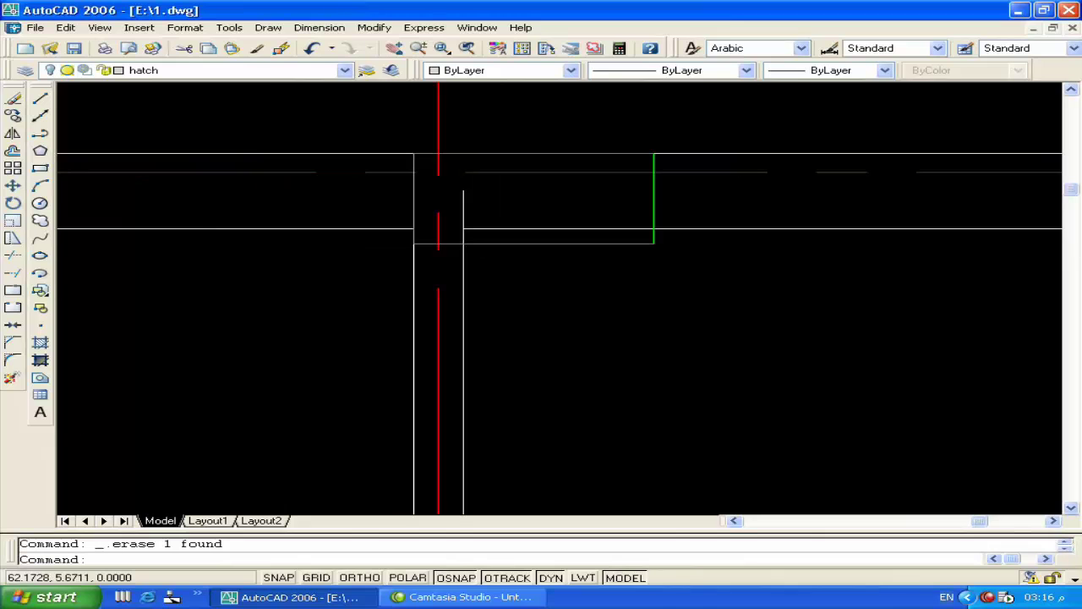
# Step: Trim the wall line's end past the green column using its outline as cutting edges
pyautogui.write('tr')
pyautogui.press('Return')
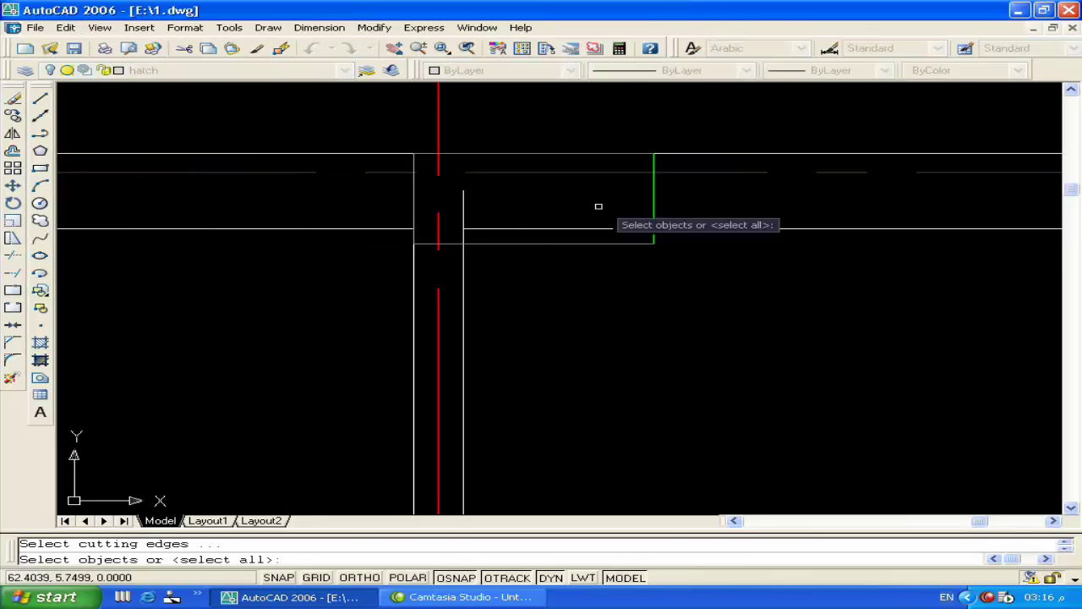
pyautogui.click(652, 192)
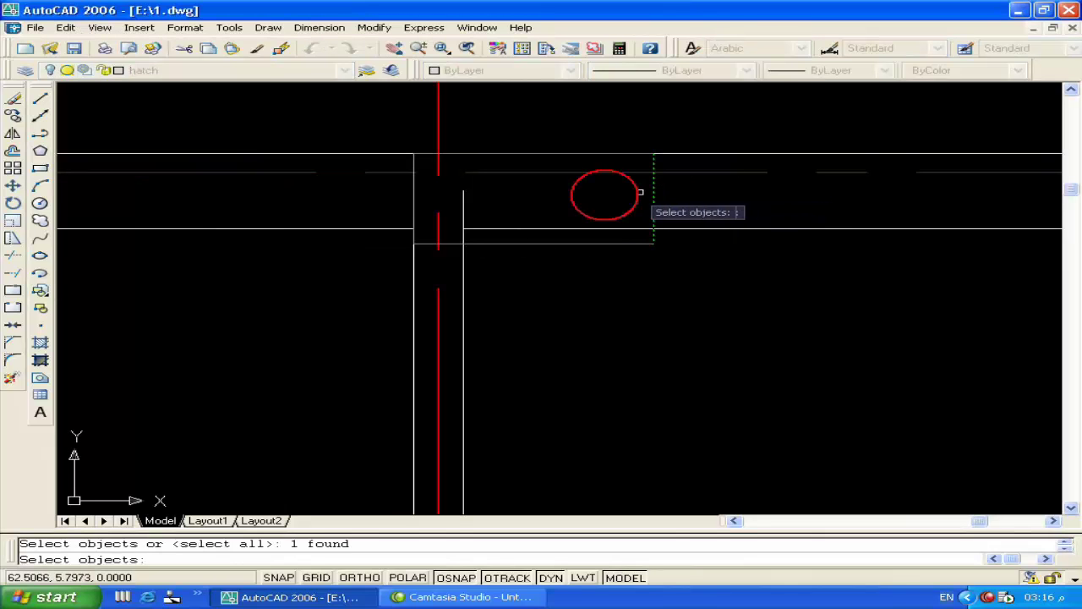
pyautogui.click(416, 199)
pyautogui.click(502, 246)
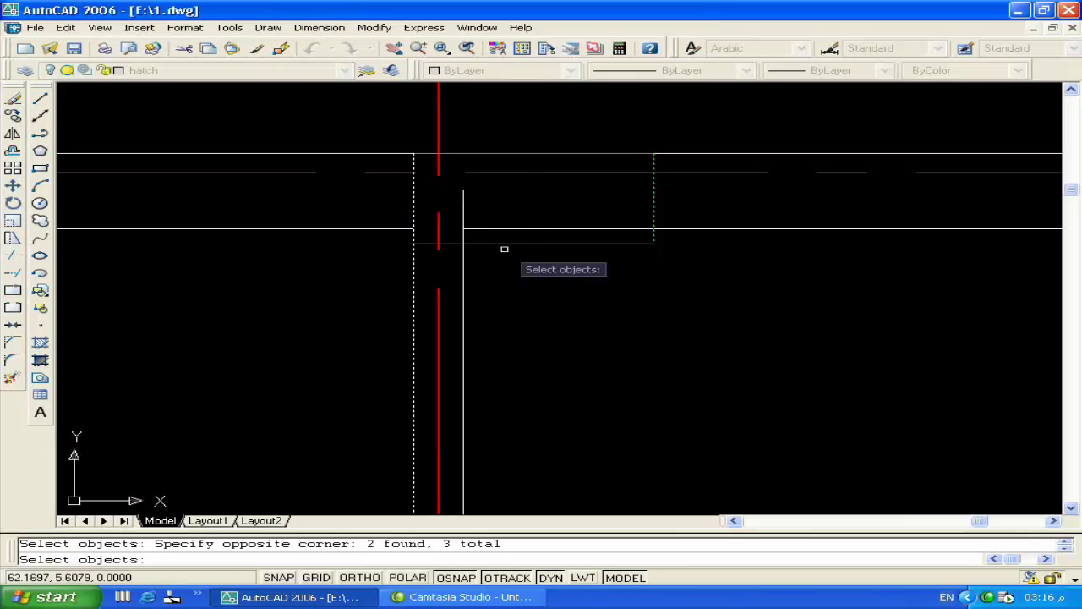
pyautogui.click(514, 241)
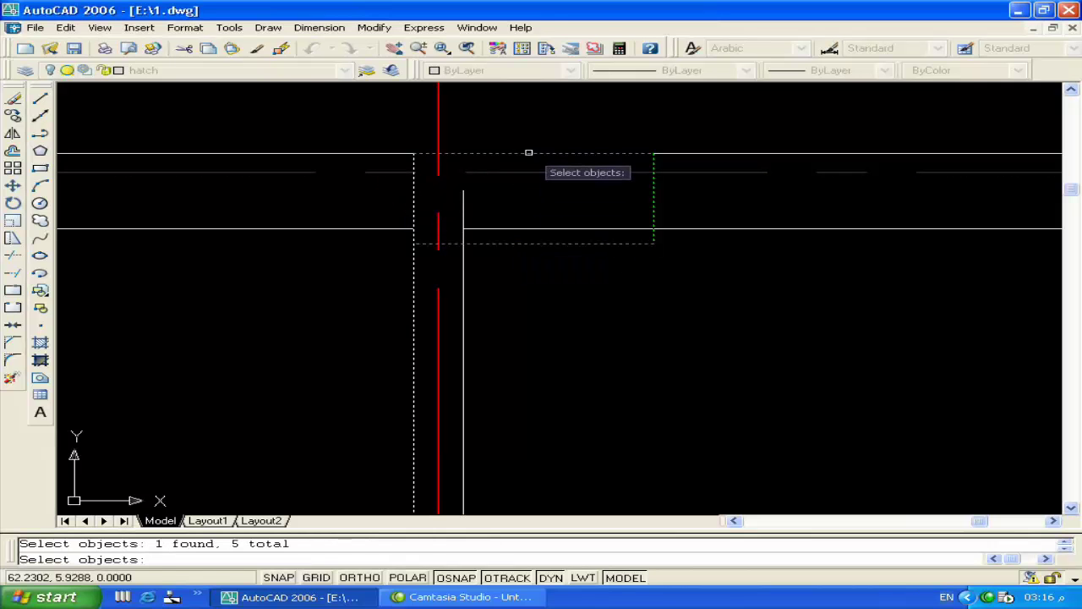
pyautogui.press('Return')
pyautogui.click(463, 221)
pyautogui.press('Return')
# Step: Trim the horizontal top wall line inside the next column's outline
pyautogui.scroll(-2, 713, 217)
pyautogui.scroll(-2, 587, 224)
pyautogui.moveTo(588, 224); pyautogui.dragTo(797, 229, button='middle')
pyautogui.scroll(3, 527, 212)
pyautogui.press('Return')
pyautogui.click(606, 171)
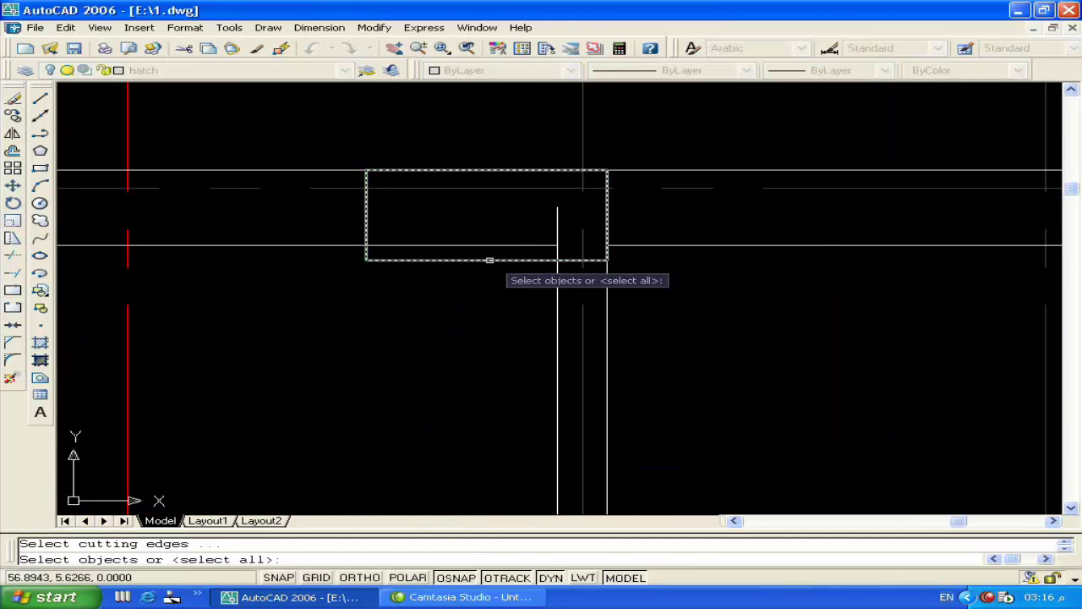
pyautogui.click(490, 259)
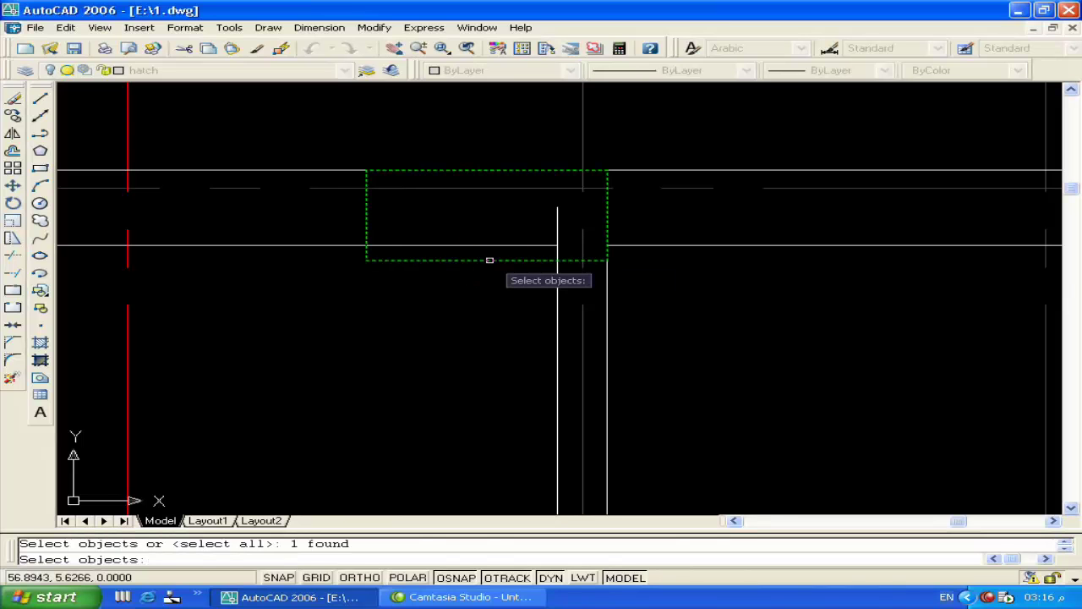
pyautogui.press('Return')
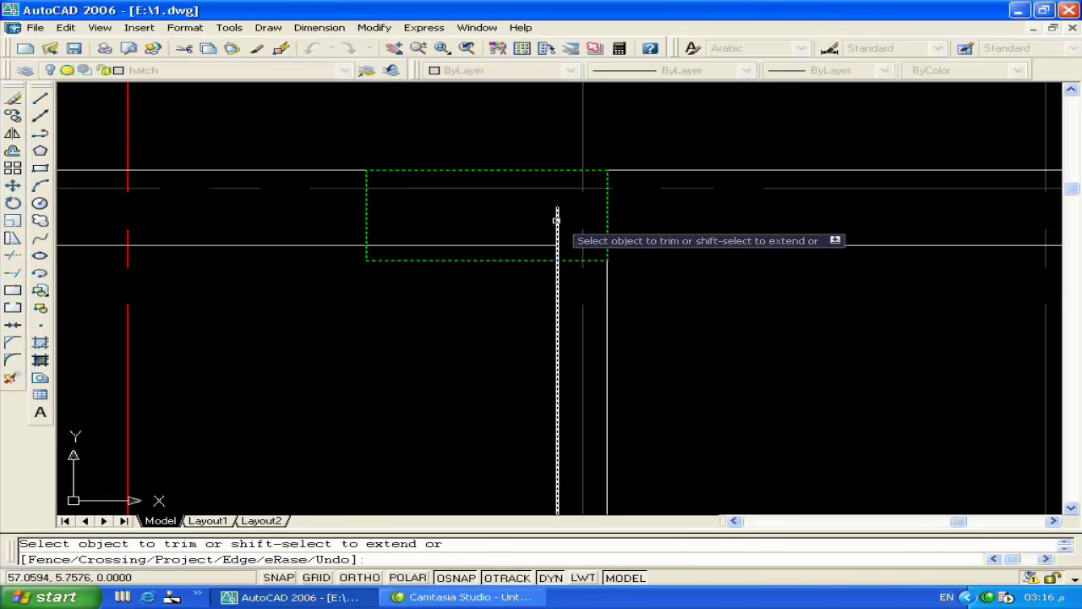
pyautogui.click(519, 245)
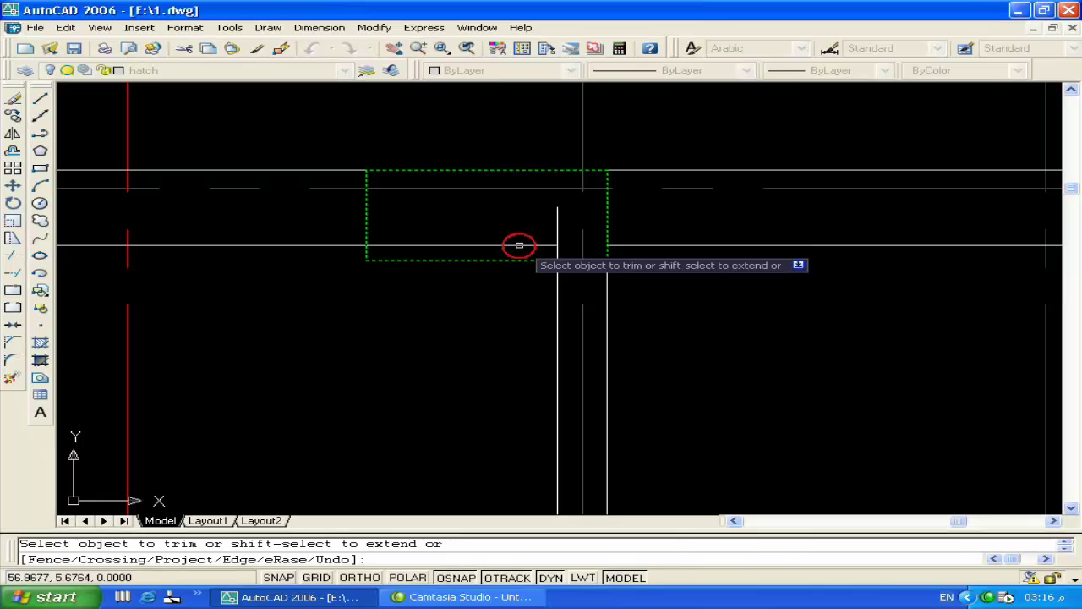
pyautogui.press('Escape')
# Step: Check the trimmed wall line and pan to the neighbouring column
pyautogui.click(519, 246)
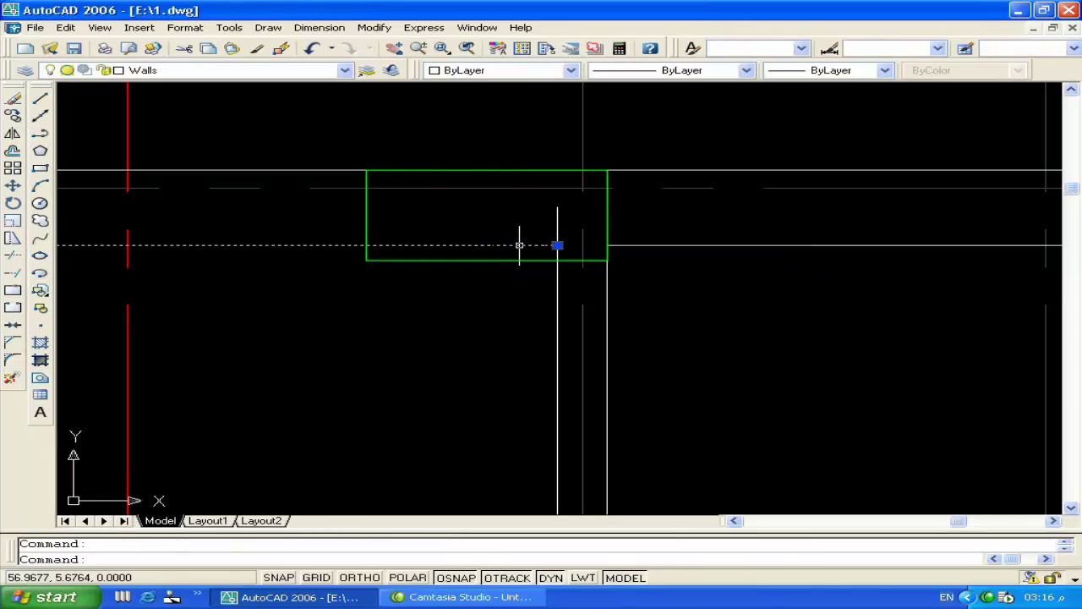
pyautogui.scroll(-2, 519, 245)
pyautogui.moveTo(527, 241); pyautogui.dragTo(640, 249, button='middle')
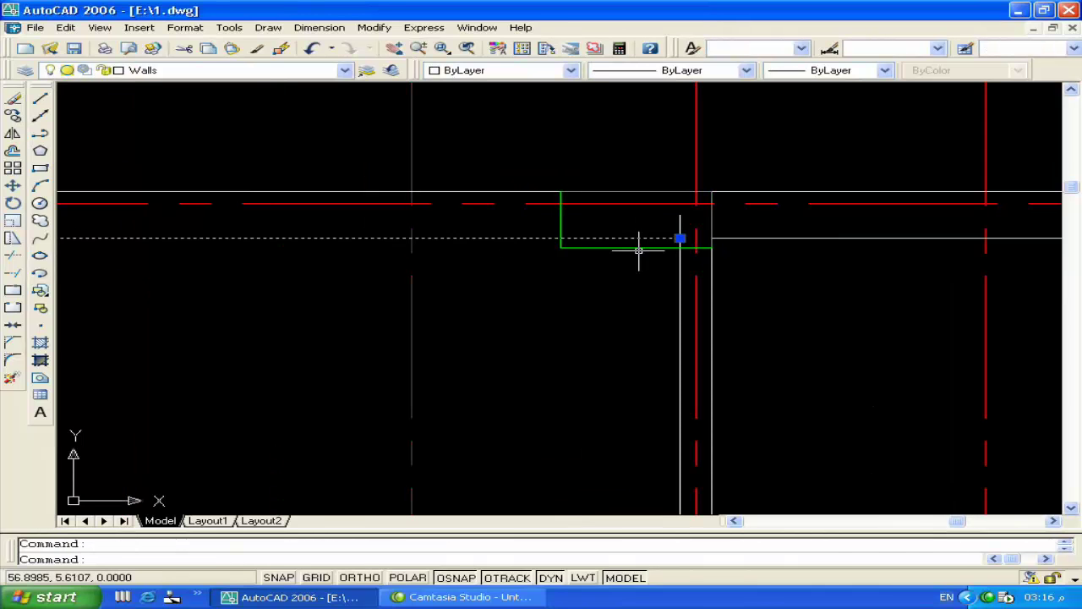
pyautogui.press('Escape')
pyautogui.scroll(-3, 462, 234)
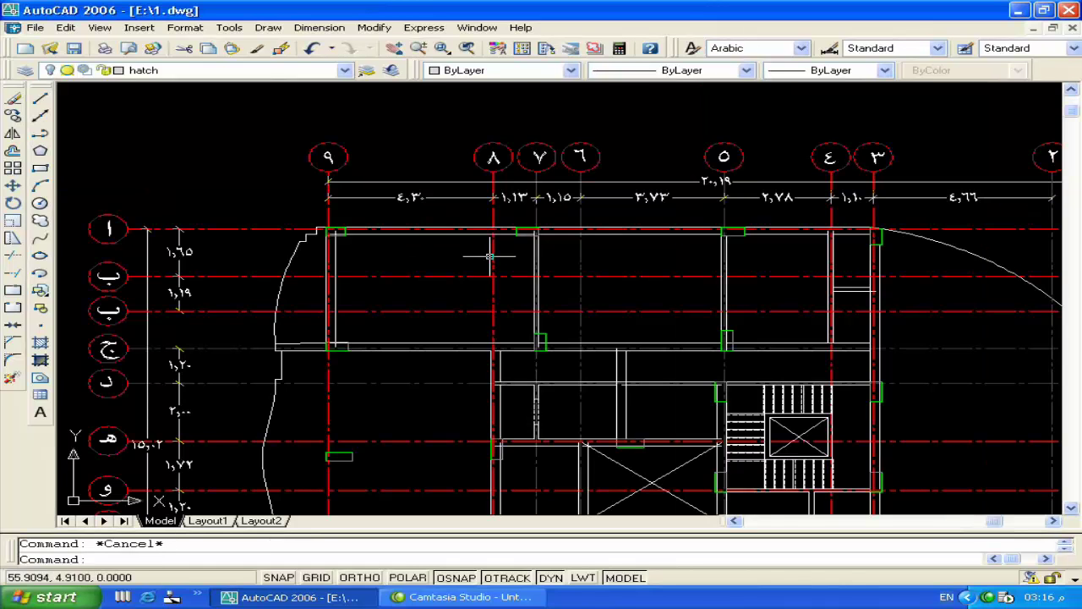
pyautogui.scroll(1, 280, 220)
pyautogui.scroll(-2, 281, 220)
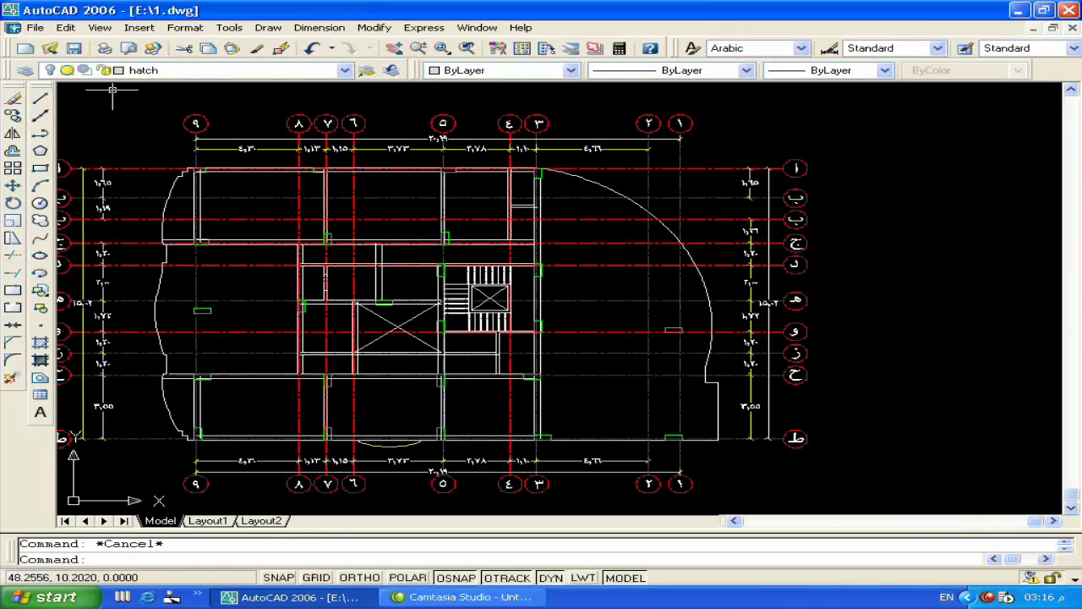
# Step: Switch the hatch layer back on from the Layer dropdown
pyautogui.click(212, 71)
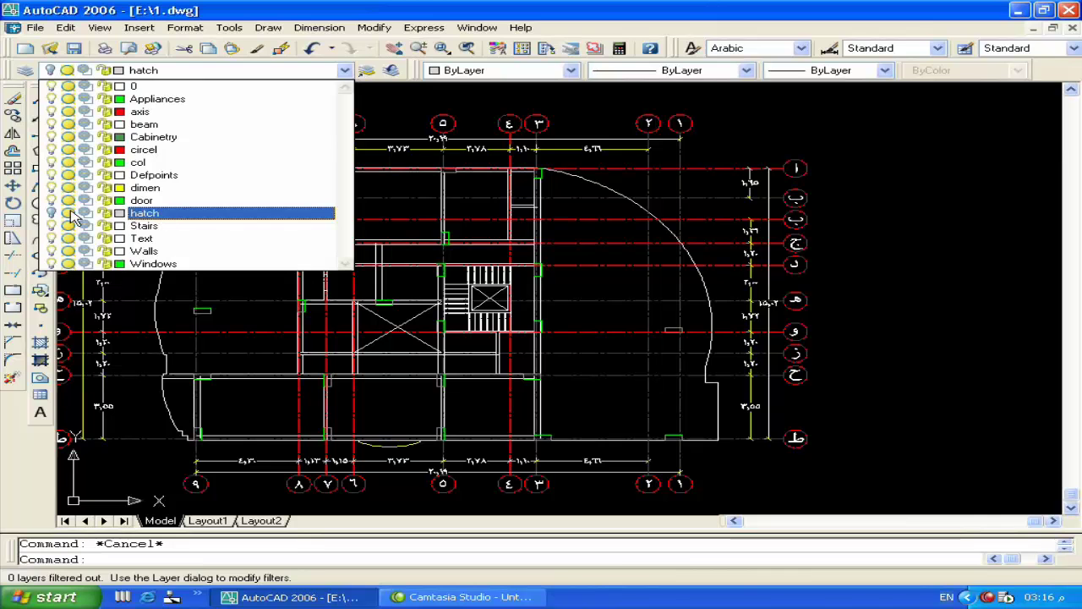
pyautogui.scroll(7, 424, 206)
pyautogui.moveTo(446, 101); pyautogui.dragTo(447, 157, button='middle')
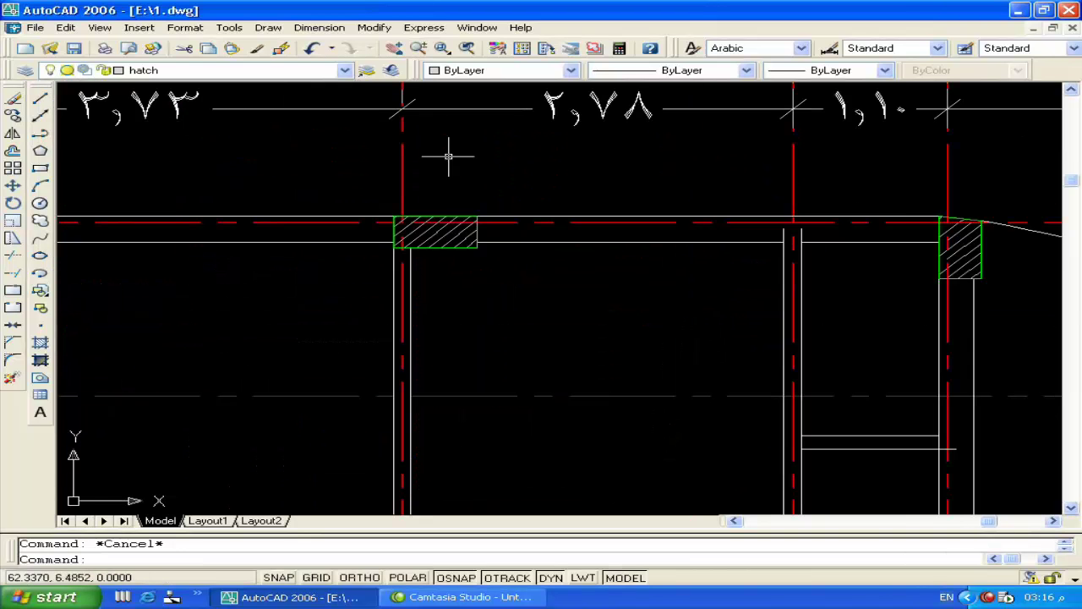
pyautogui.click(440, 230)
pyautogui.press('Escape')
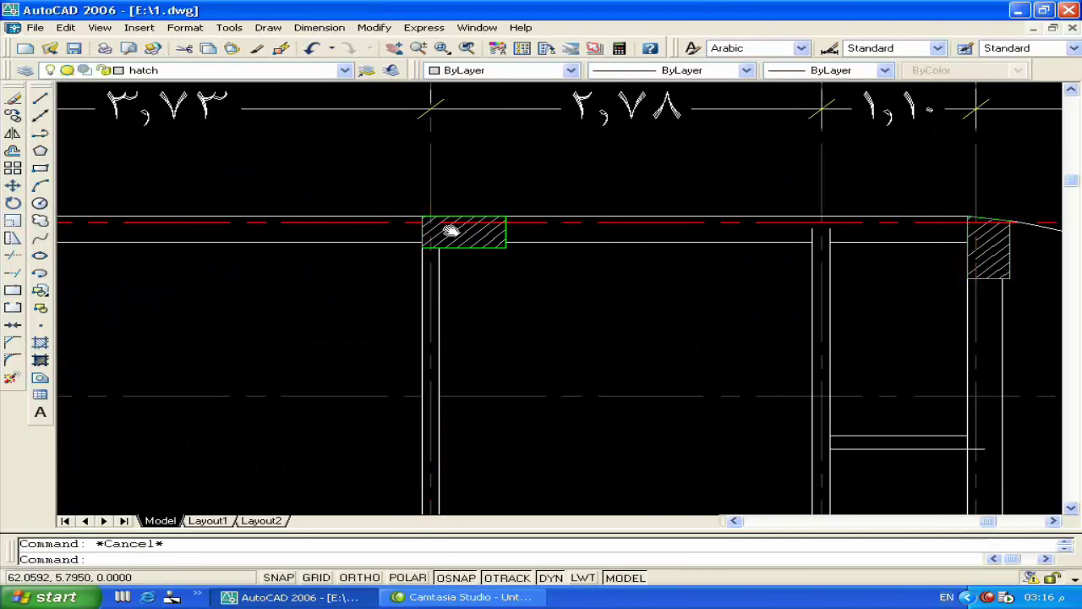
# Step: Pan and zoom across the plan to inspect the hatched columns
pyautogui.moveTo(447, 229); pyautogui.dragTo(642, 237, button='middle')
pyautogui.moveTo(198, 244); pyautogui.dragTo(812, 253, button='middle')
pyautogui.scroll(5, 512, 229)
pyautogui.click(526, 227)
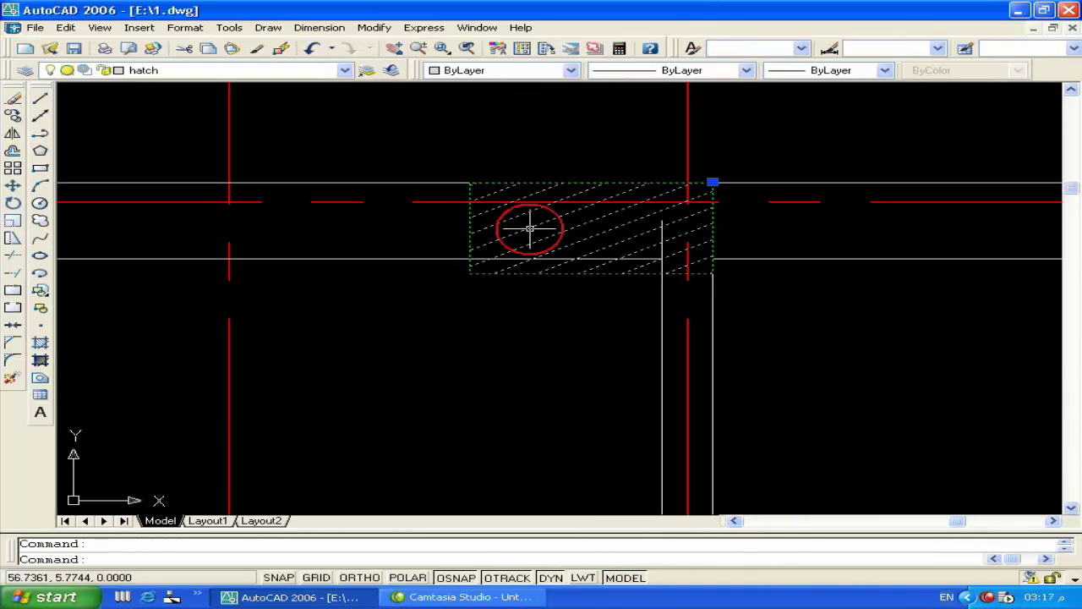
pyautogui.scroll(-10, 940, 279)
pyautogui.scroll(6, 463, 250)
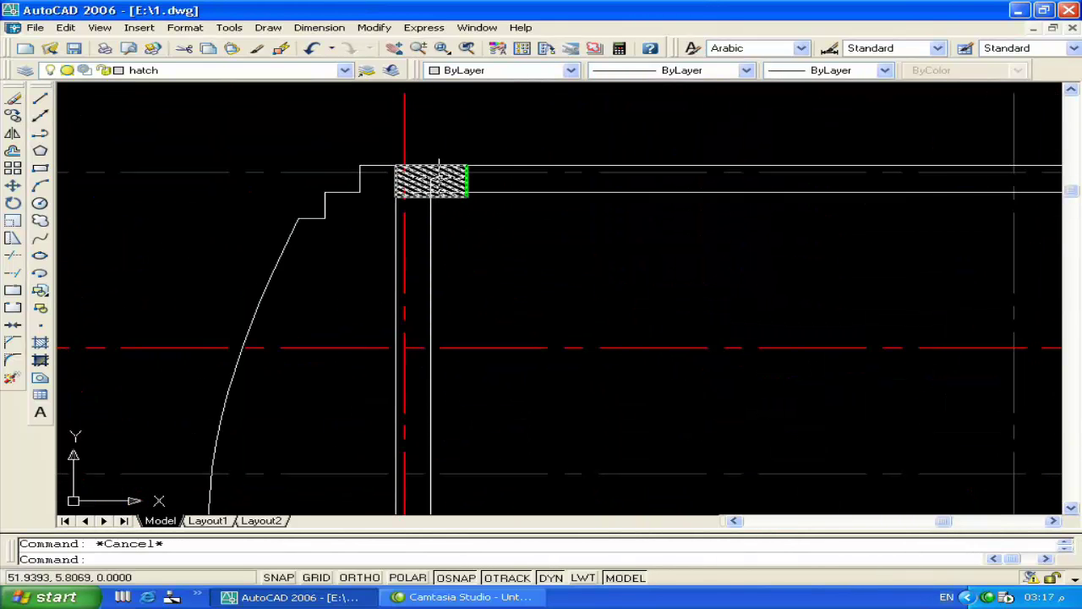
pyautogui.scroll(-5, 447, 205)
pyautogui.moveTo(449, 196); pyautogui.dragTo(311, 124, button='middle')
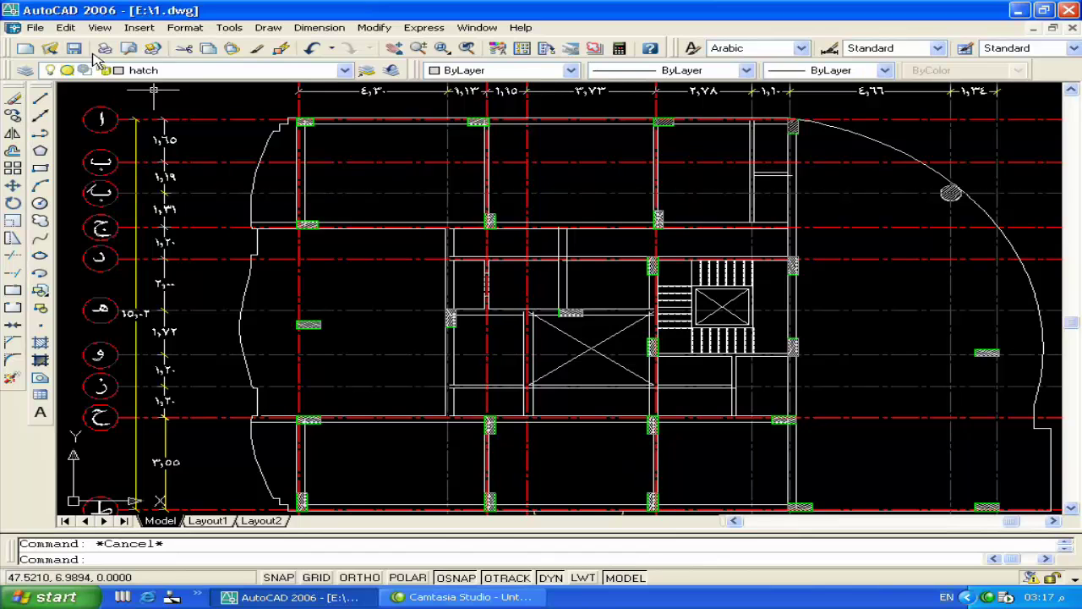
pyautogui.click(28, 72)
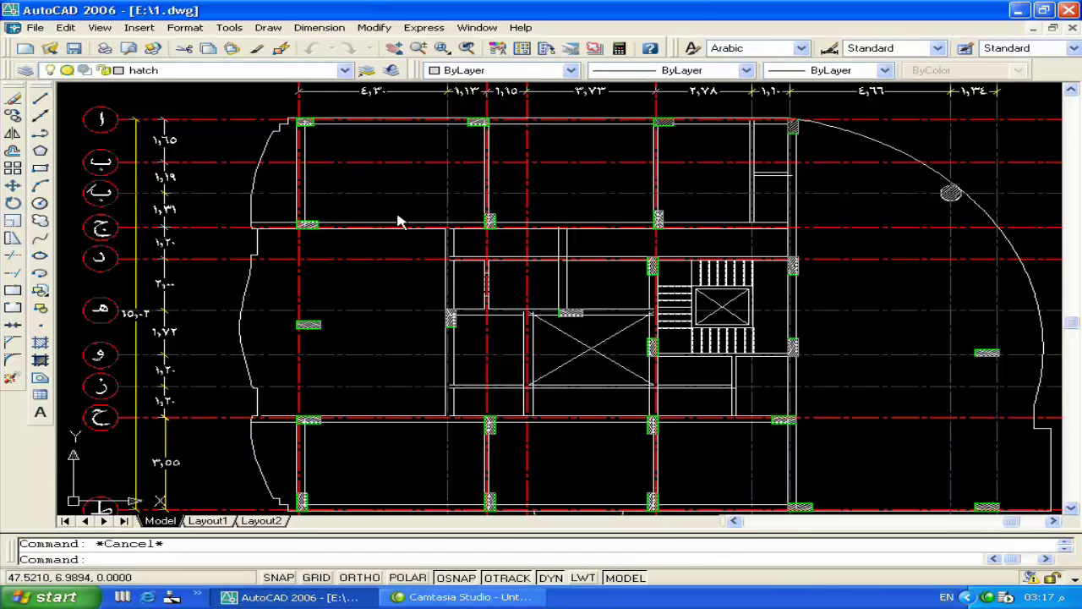
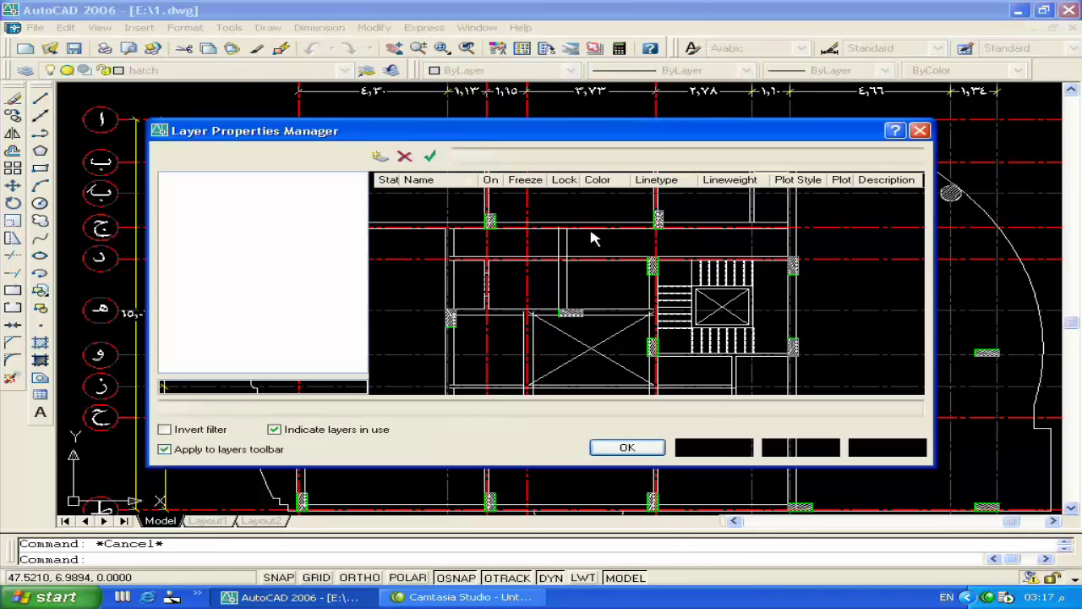
# Step: In Layer Properties, turn off all layers, keeping hatch current and turning col back on
pyautogui.hotkey('ctrl', 'a')
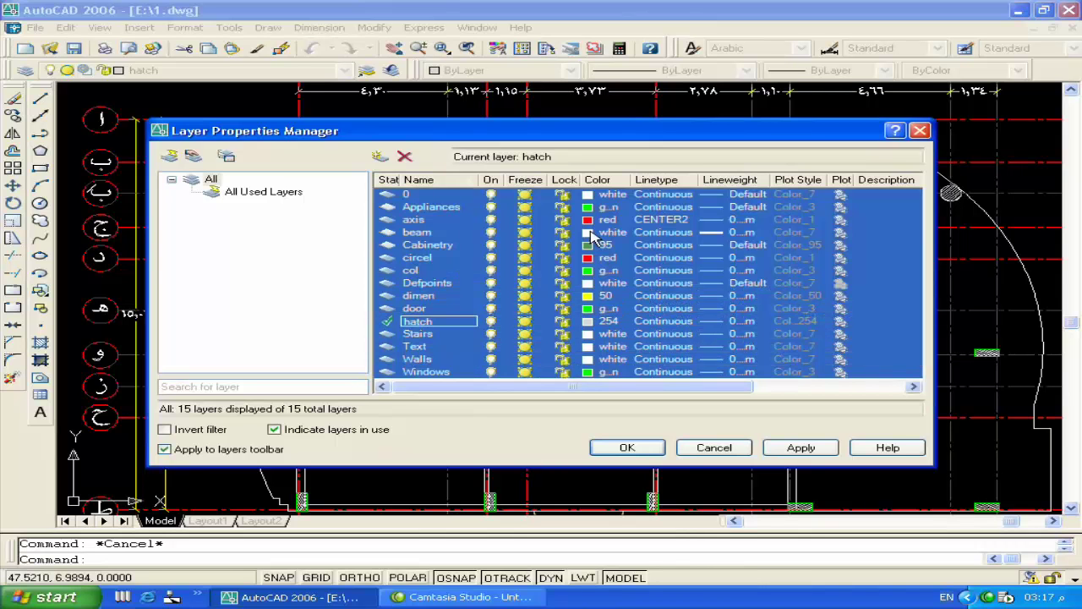
pyautogui.click(490, 270)
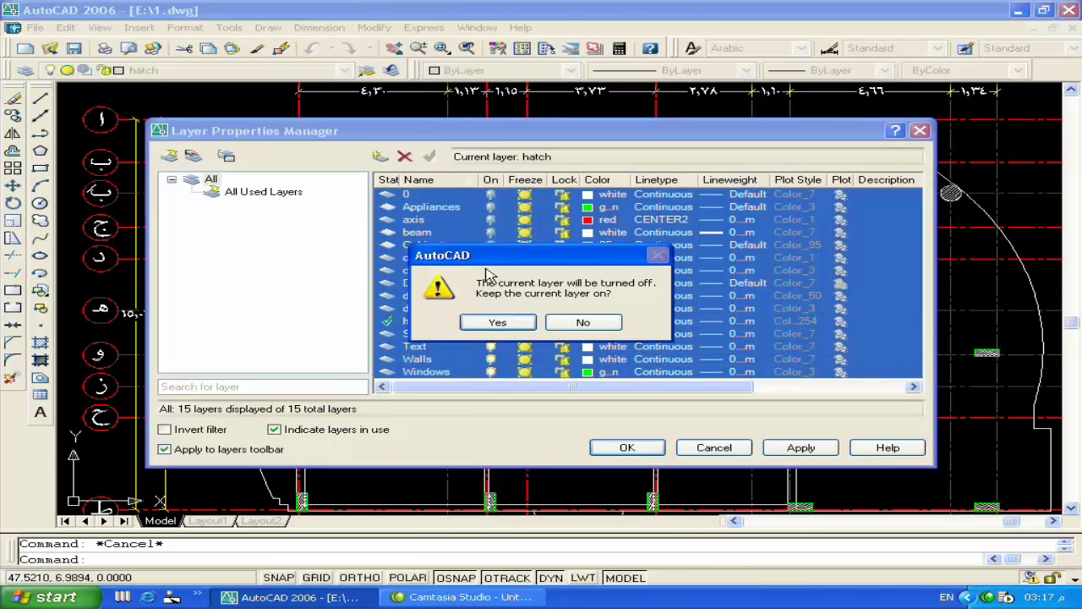
pyautogui.click(497, 328)
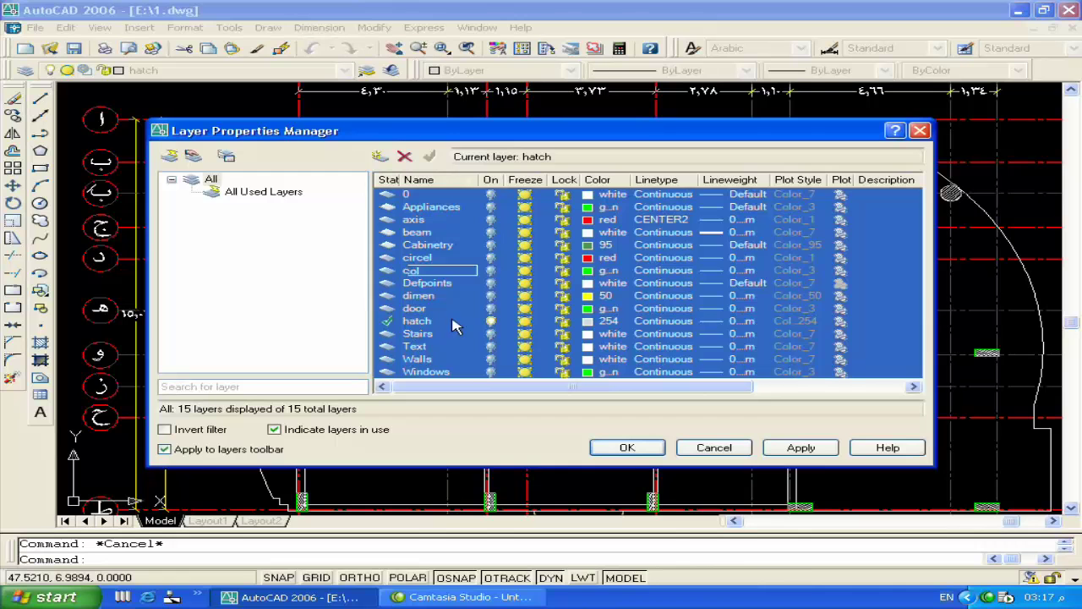
pyautogui.click(454, 326)
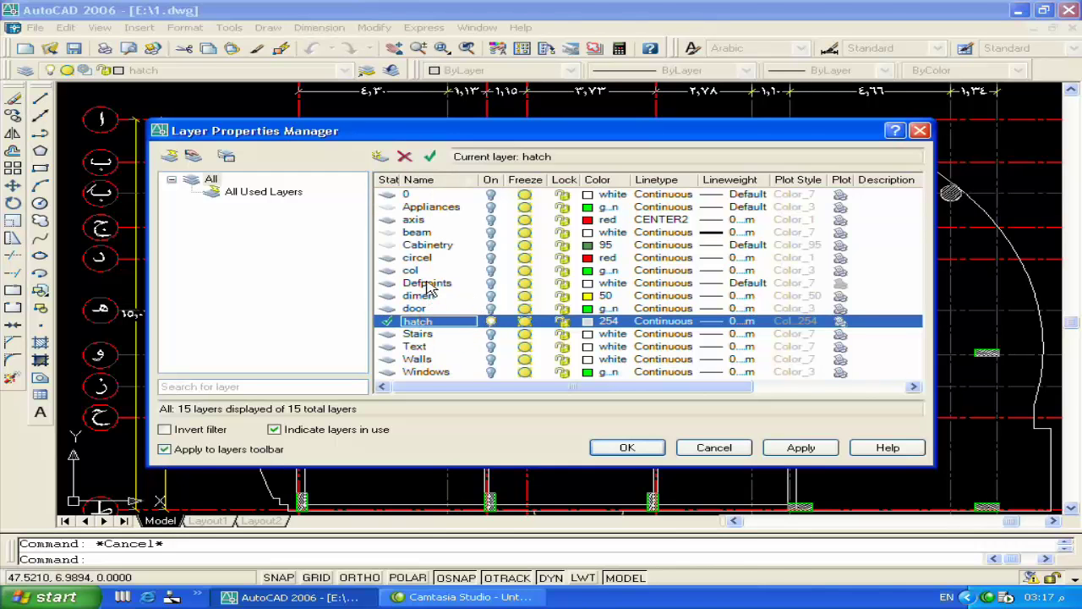
pyautogui.click(492, 271)
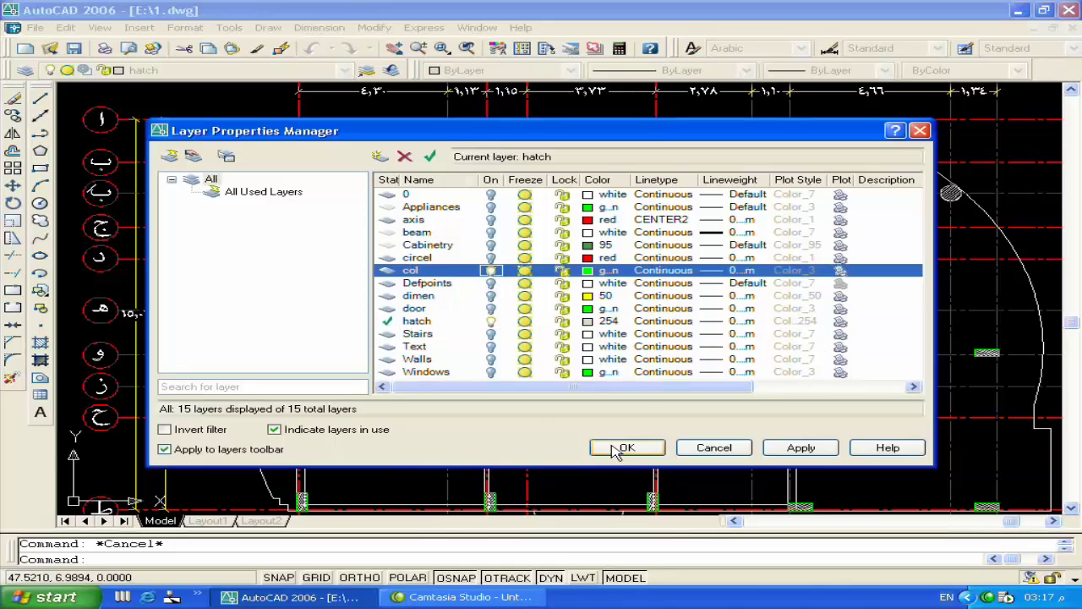
pyautogui.click(616, 450)
pyautogui.scroll(-4, 608, 295)
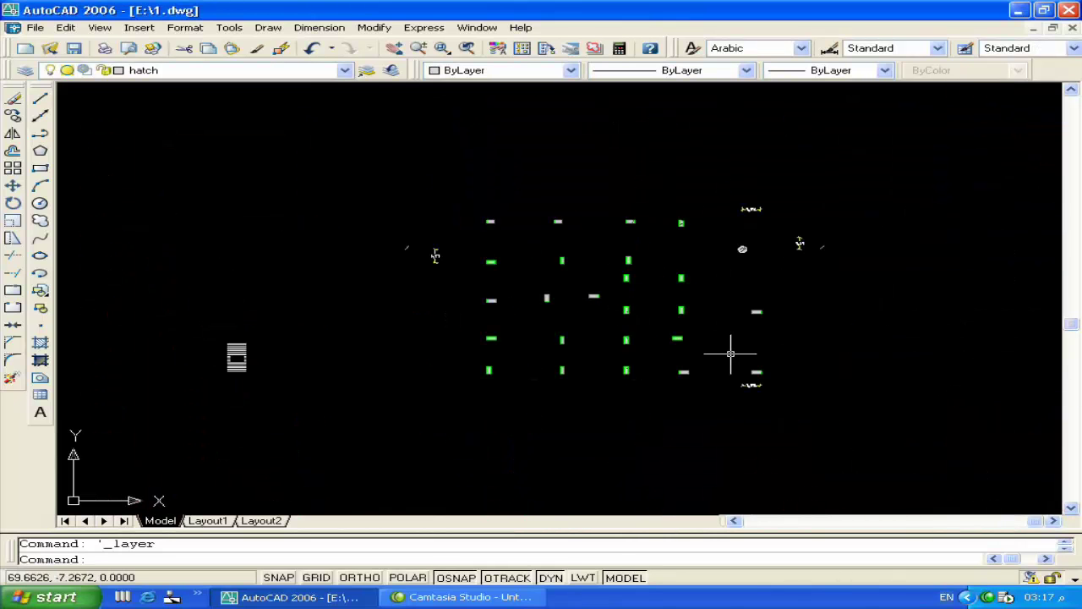
# Step: Explode the column hatches by window-selecting them in two batches
pyautogui.scroll(2, 731, 354)
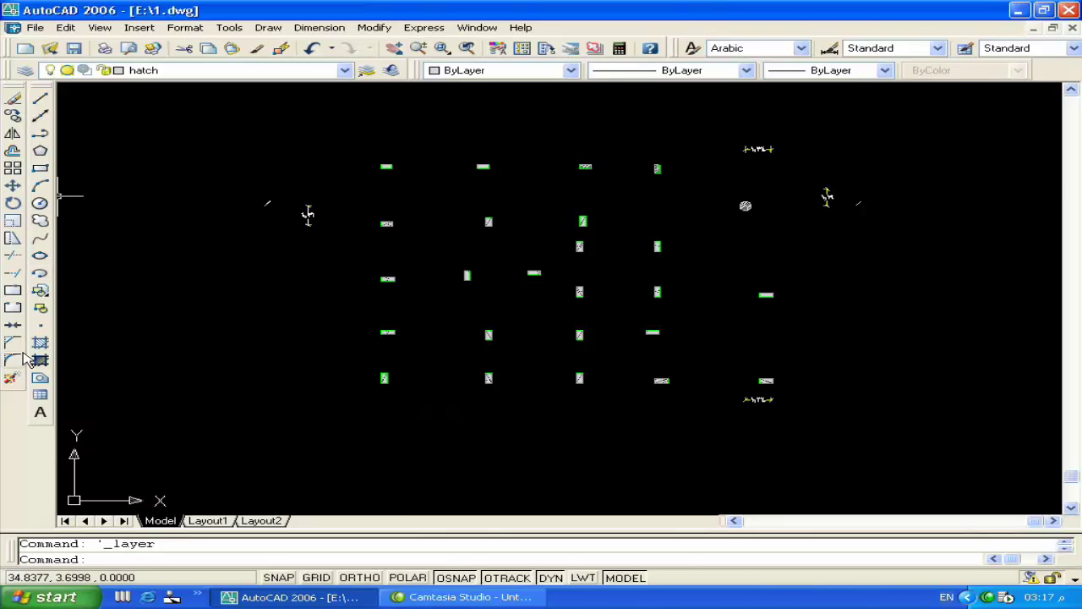
pyautogui.click(11, 382)
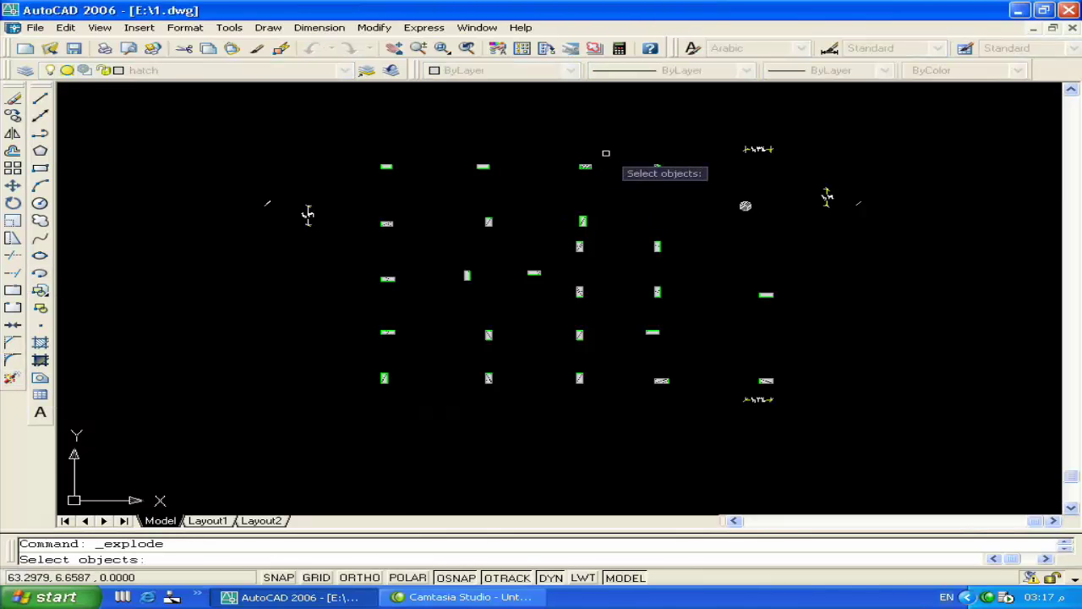
pyautogui.click(607, 153)
pyautogui.click(334, 410)
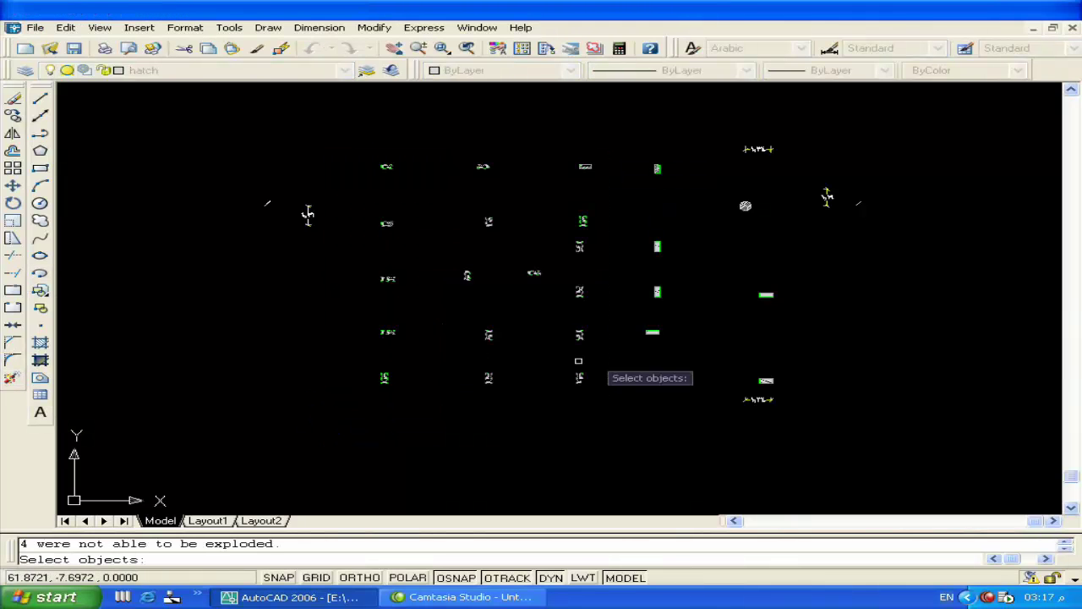
pyautogui.click(798, 285)
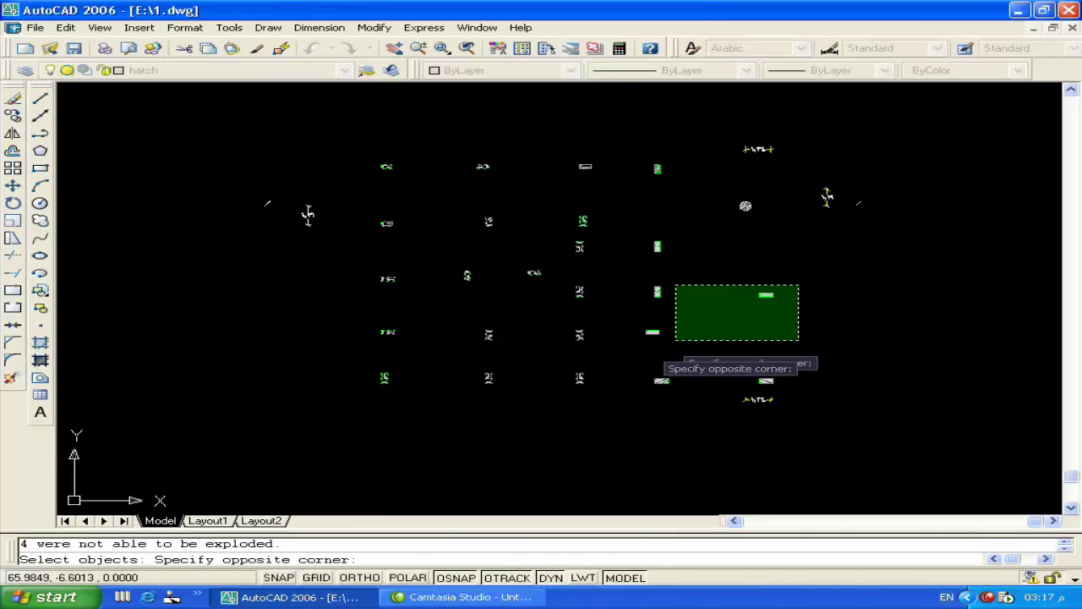
pyautogui.click(533, 391)
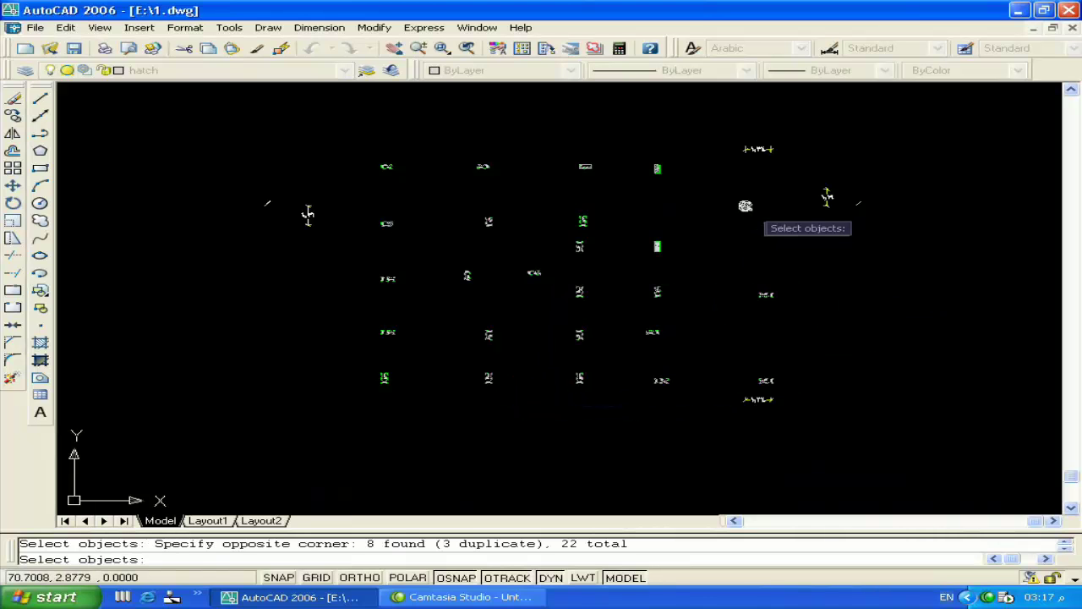
pyautogui.rightClick(720, 230)
pyautogui.click(719, 220)
pyautogui.click(579, 315)
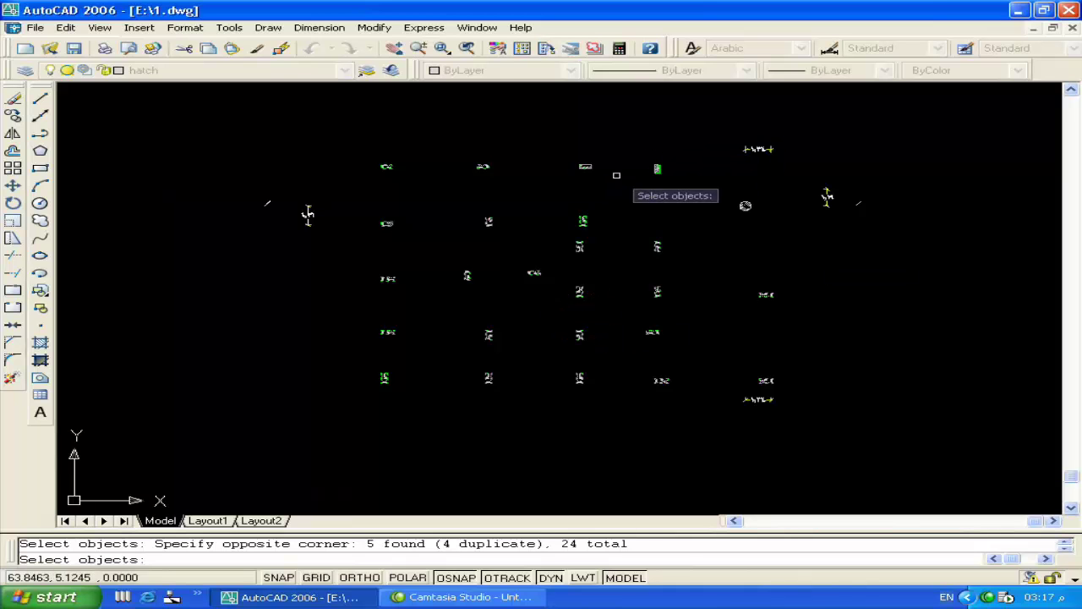
pyautogui.rightClick(616, 201)
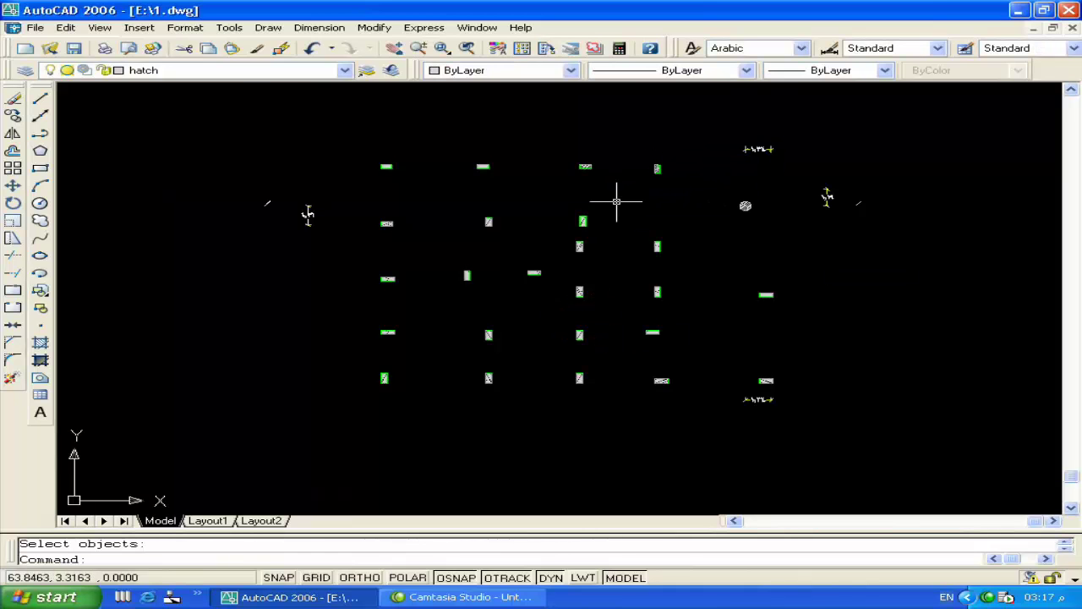
# Step: Turn every layer back on in Layer Properties Manager
pyautogui.click(26, 71)
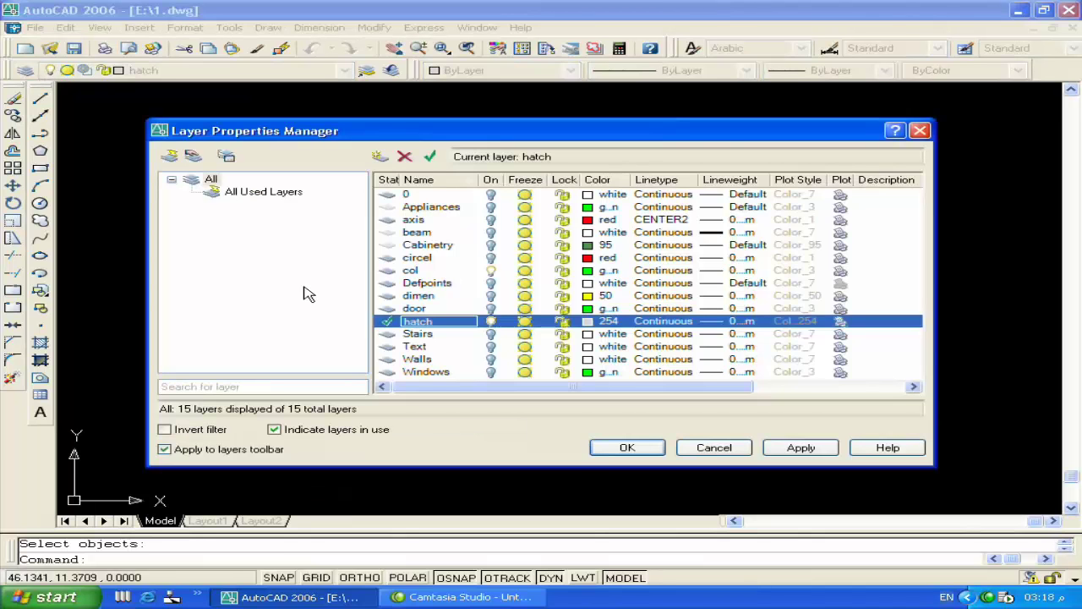
pyautogui.hotkey('ctrl', 'a')
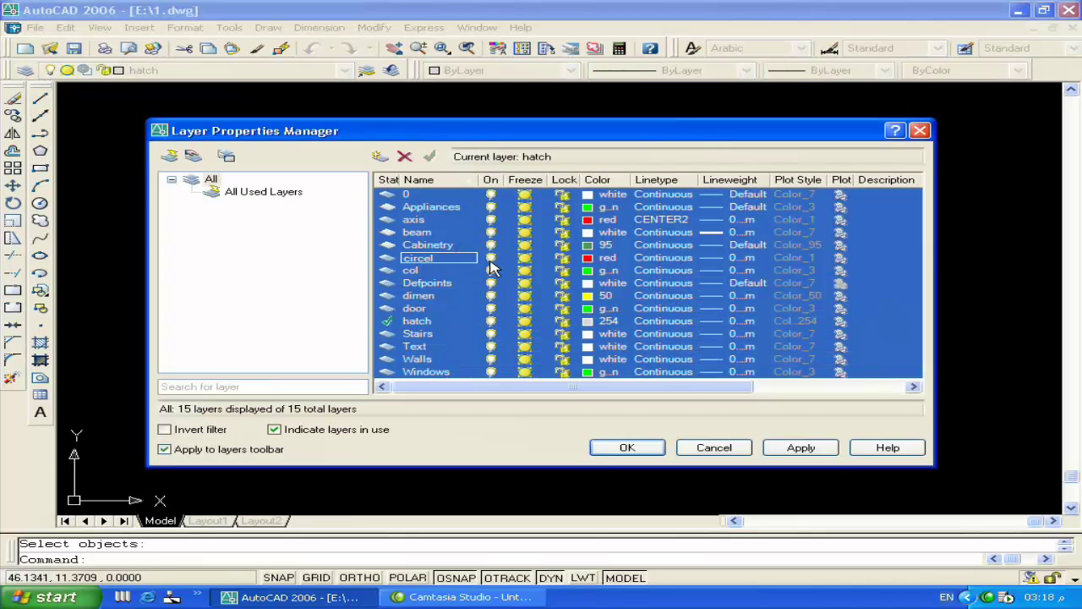
pyautogui.click(627, 447)
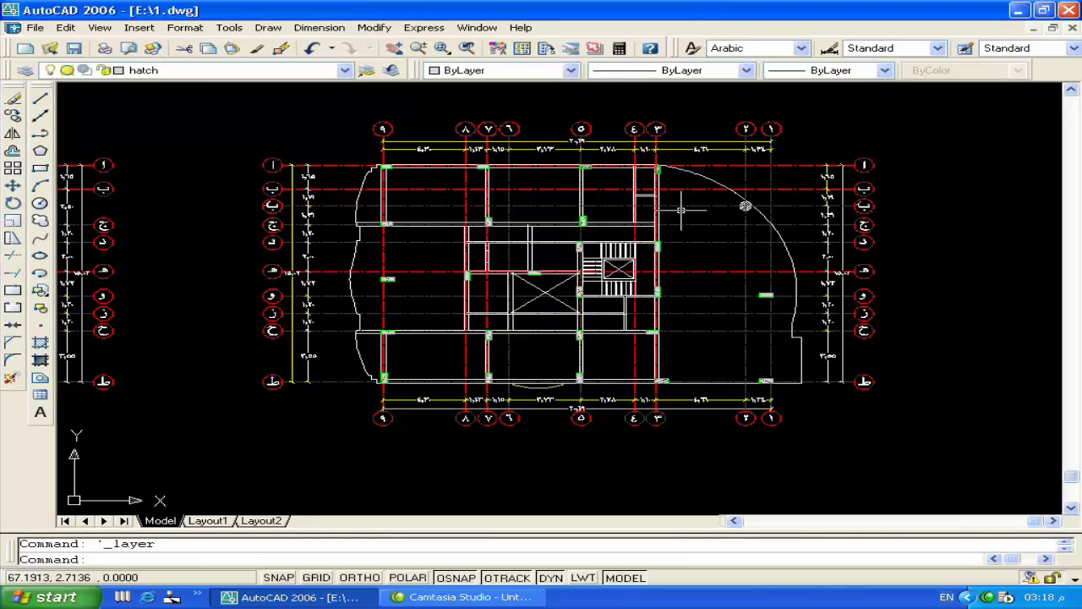
pyautogui.scroll(2, 541, 203)
# Step: Turn off the hatch layer from the Layer dropdown and accept the current-layer warning
pyautogui.click(203, 70)
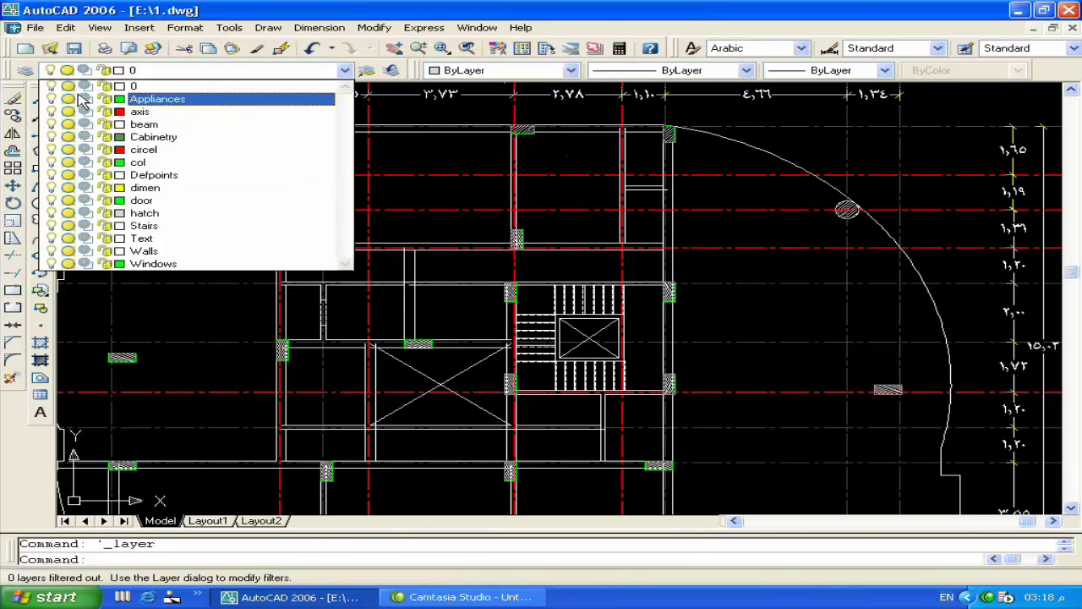
pyautogui.click(53, 213)
pyautogui.click(196, 332)
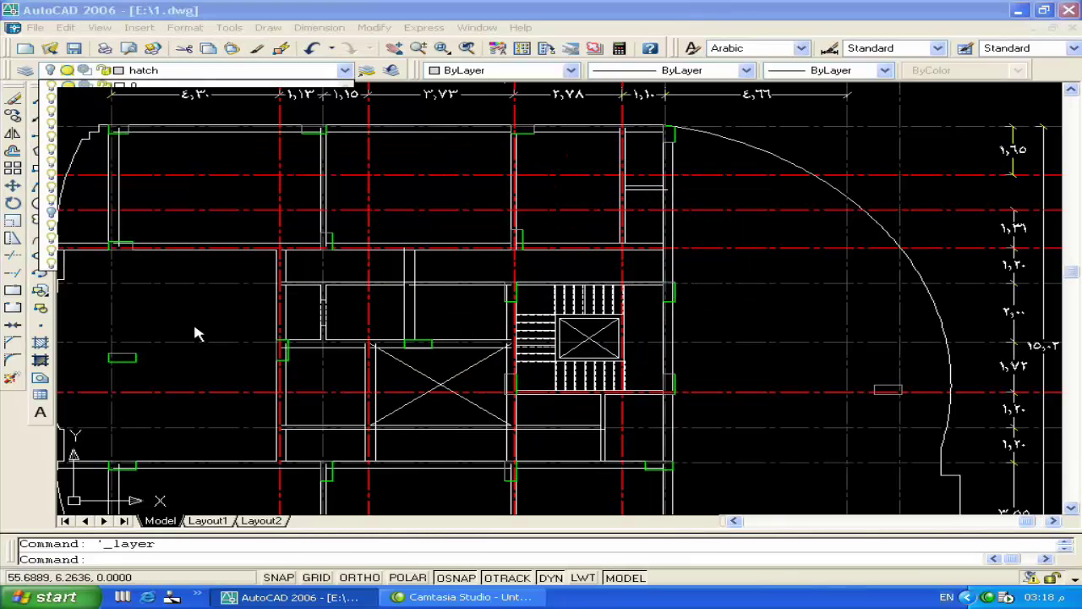
pyautogui.click(540, 324)
# Step: Start TR and pick four column rectangle edges as cutting edges
pyautogui.scroll(2, 541, 135)
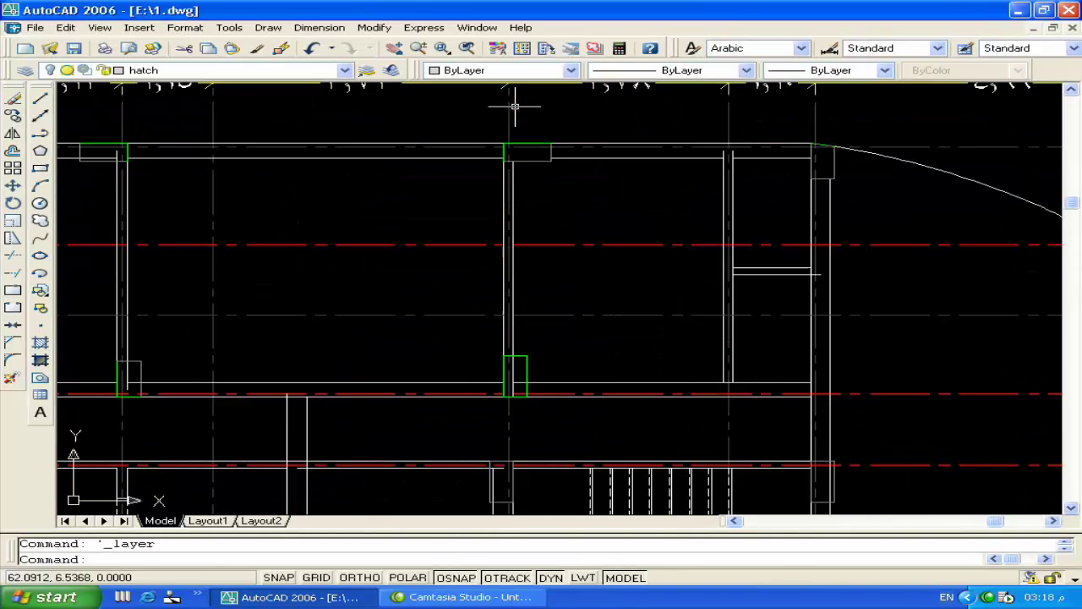
pyautogui.scroll(2, 490, 169)
pyautogui.scroll(2, 447, 191)
pyautogui.write('tr')
pyautogui.press('Return')
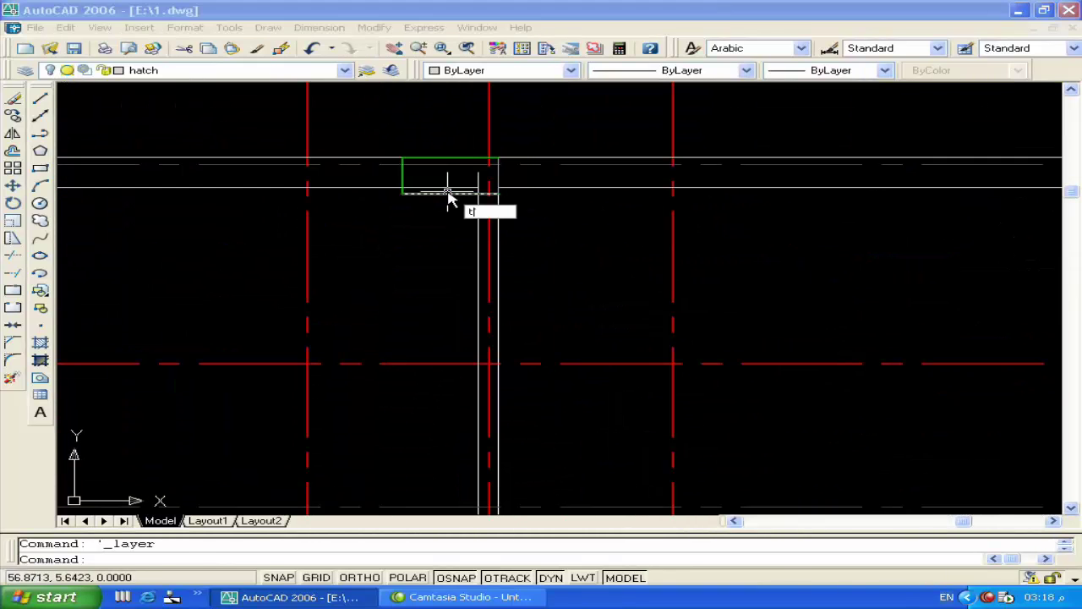
pyautogui.click(440, 195)
pyautogui.click(406, 180)
pyautogui.click(485, 160)
pyautogui.click(497, 171)
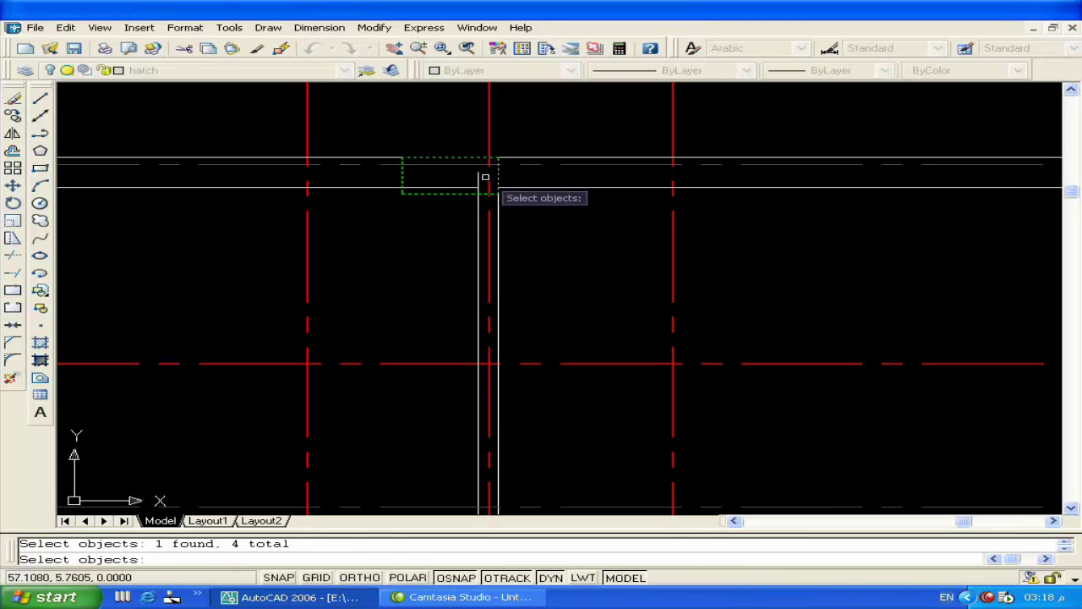
pyautogui.press('Return')
# Step: Trim the wall line and short stub inside the first column and erase the leftover fragment
pyautogui.press('Return')
pyautogui.scroll(-3, 508, 178)
pyautogui.scroll(-3, 499, 178)
pyautogui.scroll(8, 389, 186)
pyautogui.press('Return')
pyautogui.press('Return')
pyautogui.click(377, 192)
pyautogui.click(355, 191)
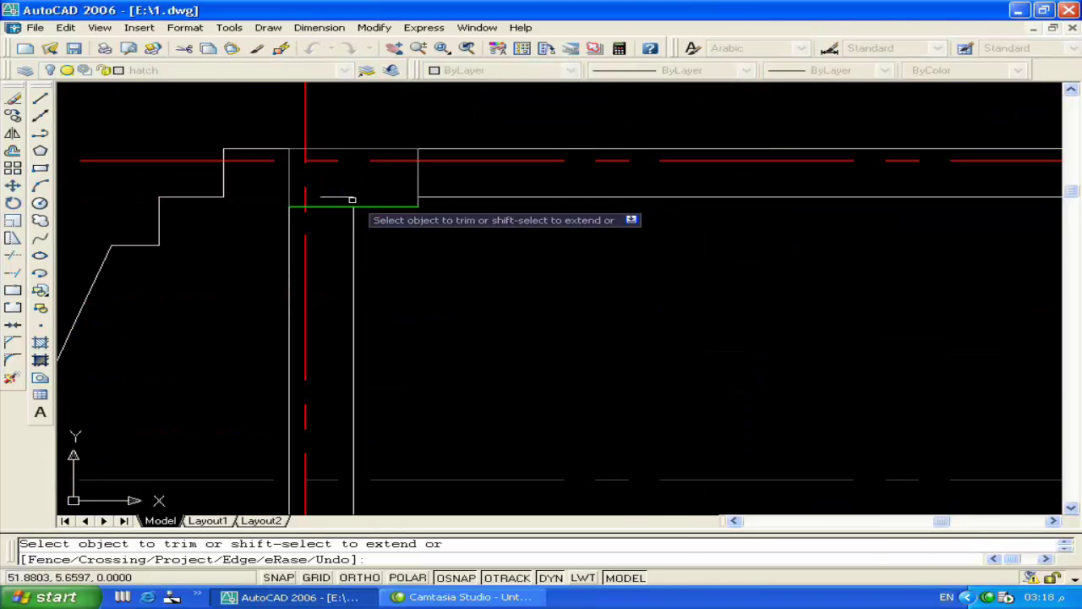
pyautogui.press('Return')
pyautogui.click(336, 197)
pyautogui.press('Delete')
# Step: At the next column, trim the vertical line inside it and erase the leftover lower pieces
pyautogui.scroll(-3, 362, 307)
pyautogui.moveTo(362, 307); pyautogui.dragTo(362, 222, button='middle')
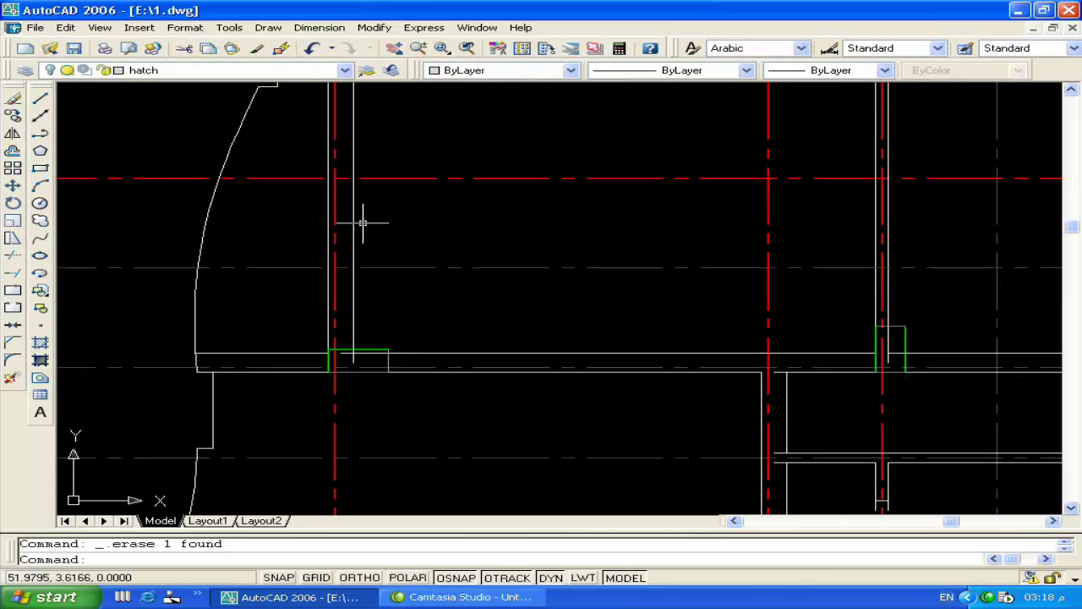
pyautogui.scroll(3, 367, 355)
pyautogui.press('Return')
pyautogui.press('Return')
pyautogui.press('Return')
pyautogui.press('Return')
pyautogui.write('tr')
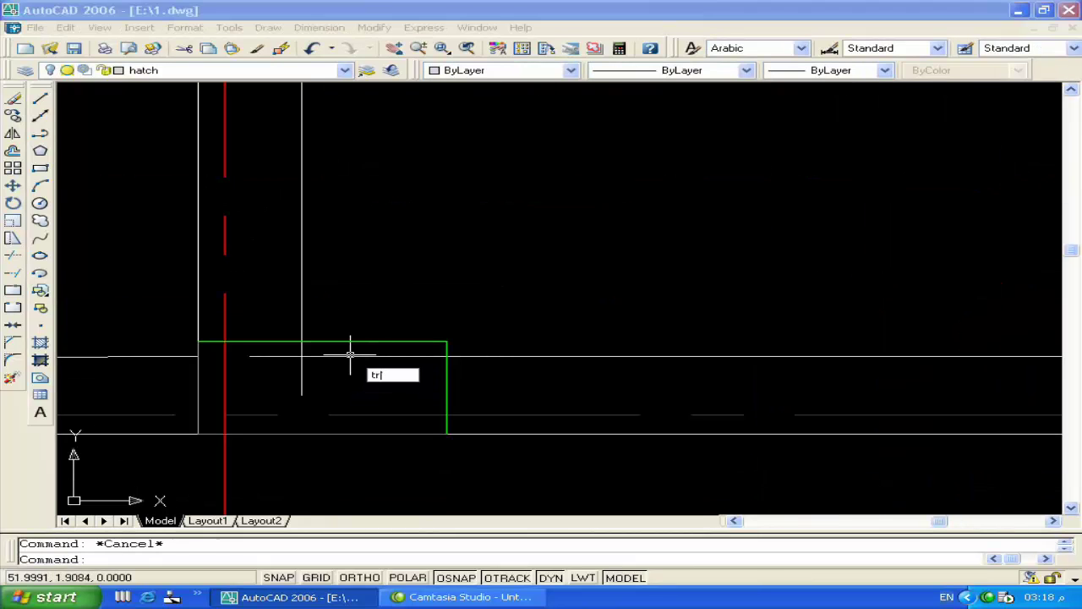
pyautogui.press('Return')
pyautogui.press('Return')
pyautogui.click(301, 349)
pyautogui.press('Return')
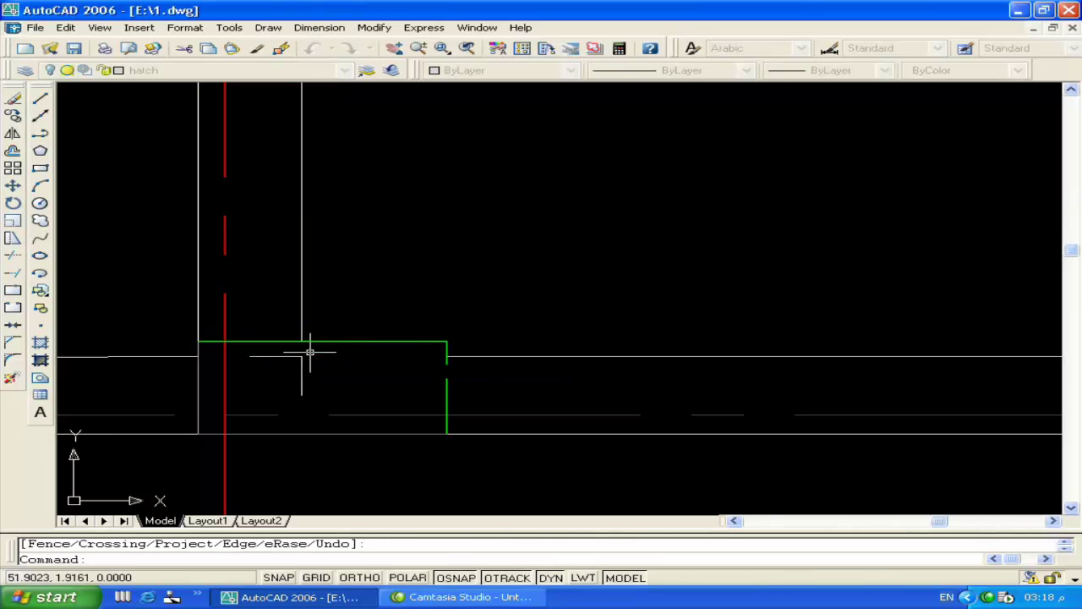
pyautogui.click(306, 350)
pyautogui.click(279, 376)
pyautogui.press('Delete')
# Step: At the third column, trim the vertical and horizontal lines inside it and erase the leftover segment
pyautogui.scroll(-3, 527, 423)
pyautogui.scroll(3, 563, 312)
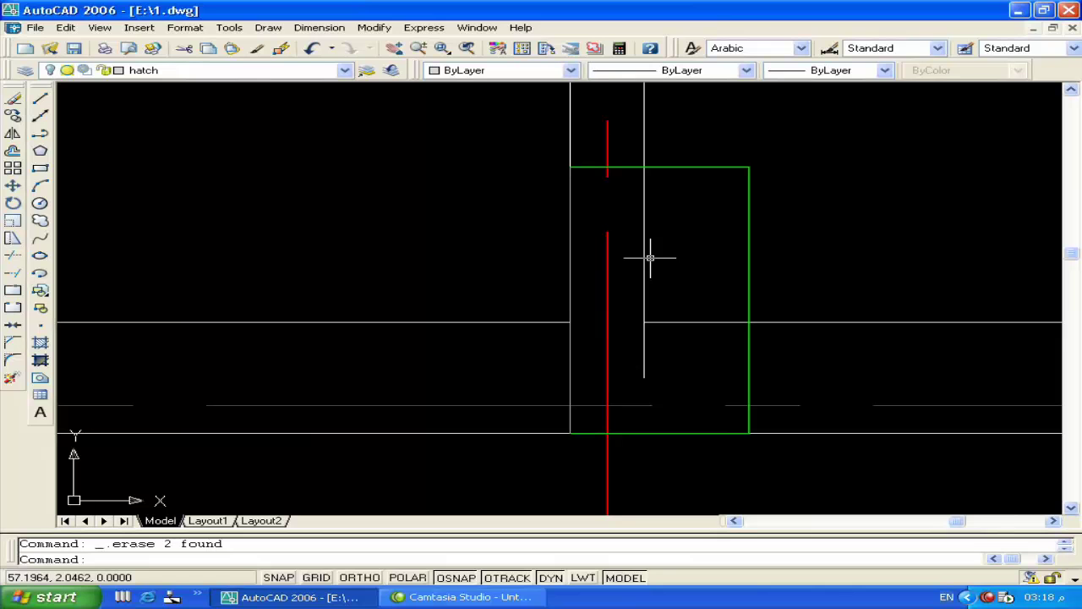
pyautogui.write('tr')
pyautogui.press('Return')
pyautogui.press('Return')
pyautogui.click(644, 254)
pyautogui.click(677, 322)
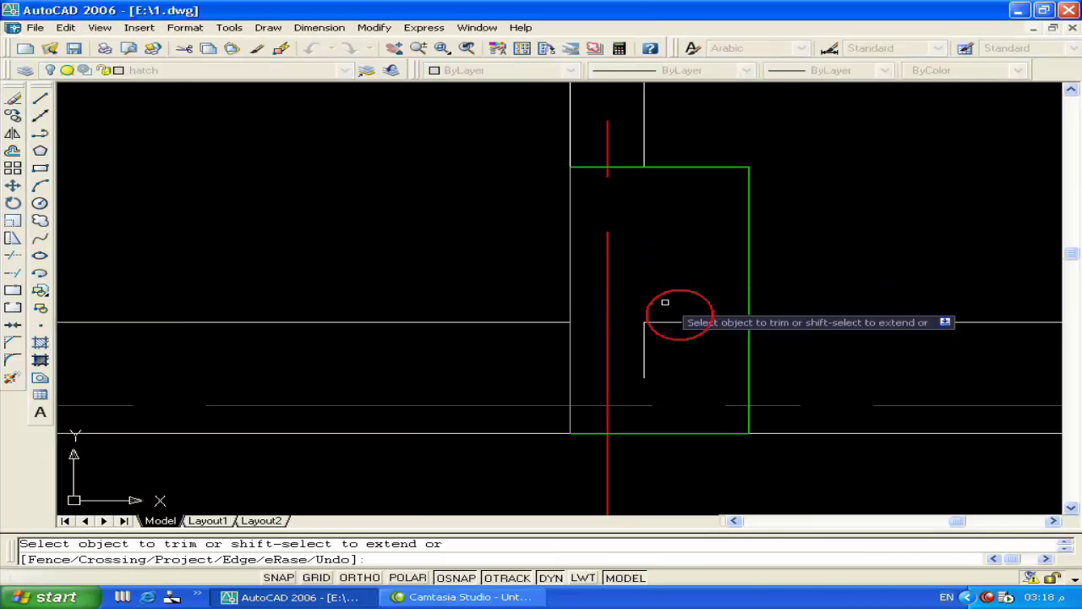
pyautogui.press('Return')
pyautogui.click(670, 325)
pyautogui.click(633, 346)
pyautogui.press('Delete')
# Step: Zoom in on the green column, then start a selection there and cancel it
pyautogui.scroll(-3, 633, 345)
pyautogui.scroll(2, 790, 371)
pyautogui.scroll(2, 565, 321)
pyautogui.click(583, 314)
pyautogui.press('Escape')
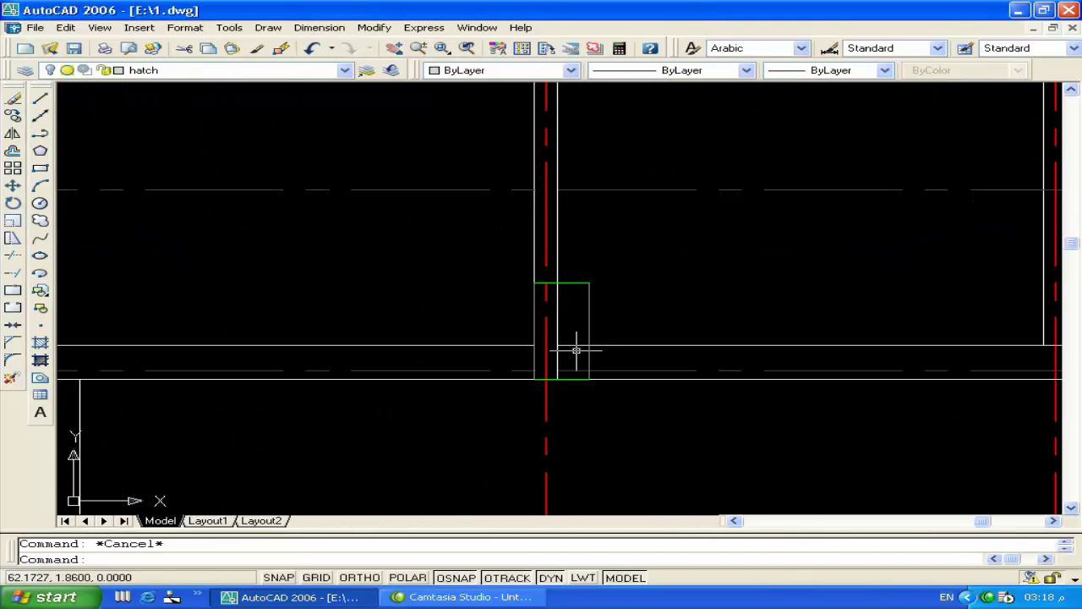
pyautogui.scroll(3, 576, 349)
# Step: Trim the wall line inside the first column back to the column's top edge
pyautogui.write('tr')
pyautogui.press('Return')
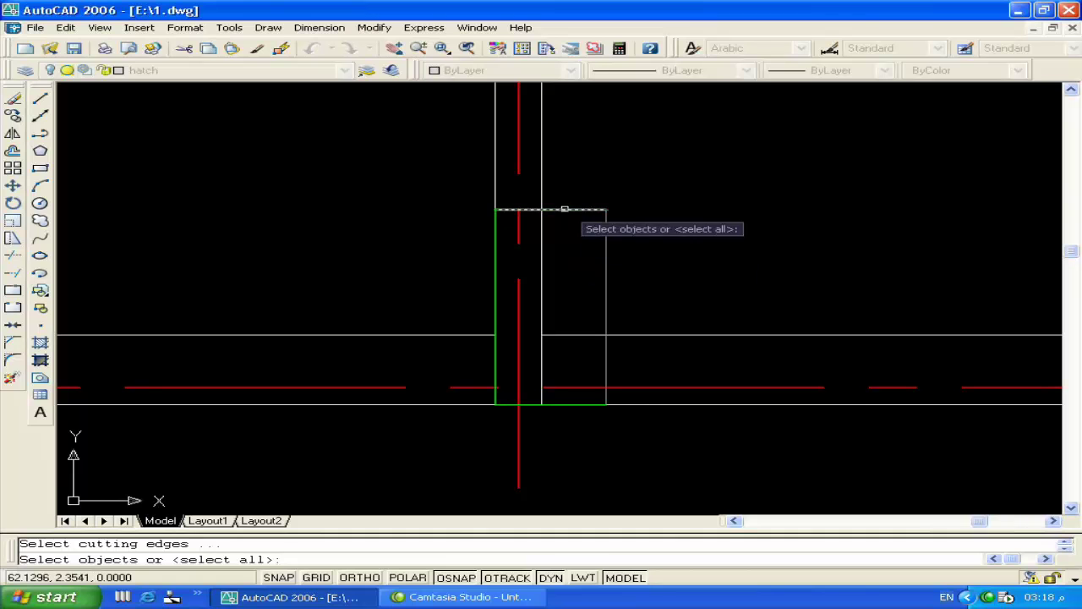
pyautogui.click(563, 210)
pyautogui.press('Return')
pyautogui.click(537, 237)
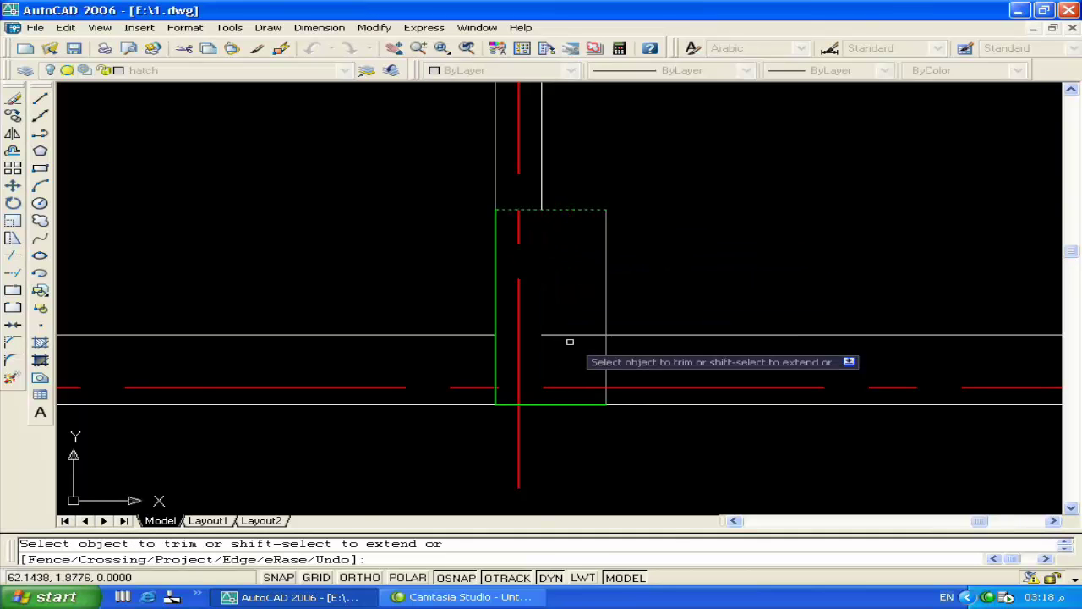
pyautogui.press('Return')
pyautogui.press('Return')
# Step: Window-trim the lines crossing the next column in one pass
pyautogui.press('Return')
pyautogui.click(571, 334)
pyautogui.click(540, 287)
pyautogui.scroll(-3, 541, 287)
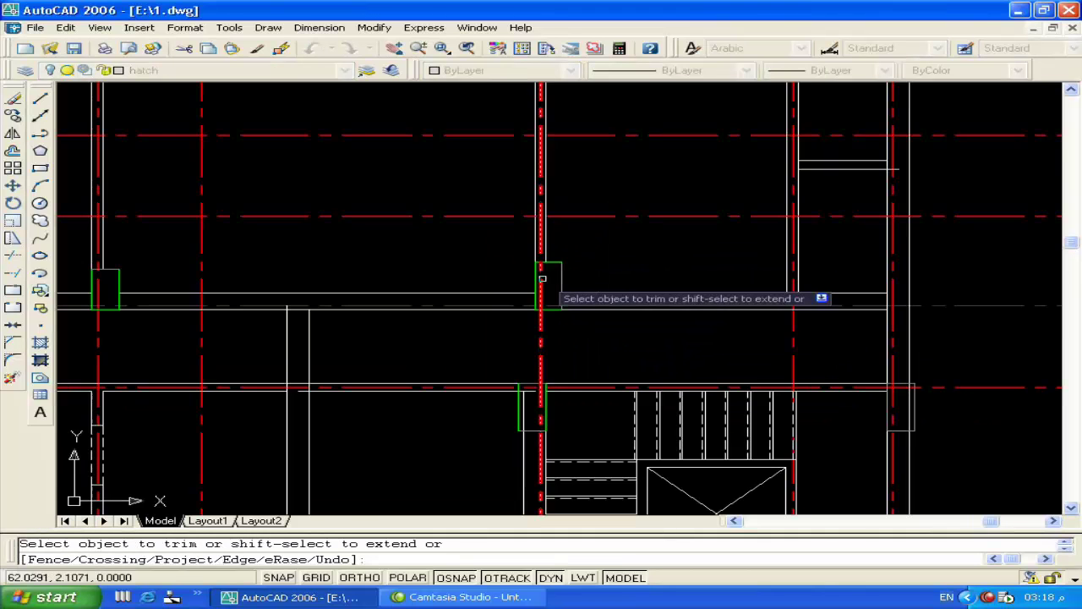
pyautogui.scroll(2, 386, 338)
pyautogui.press('Return')
pyautogui.scroll(2, 561, 339)
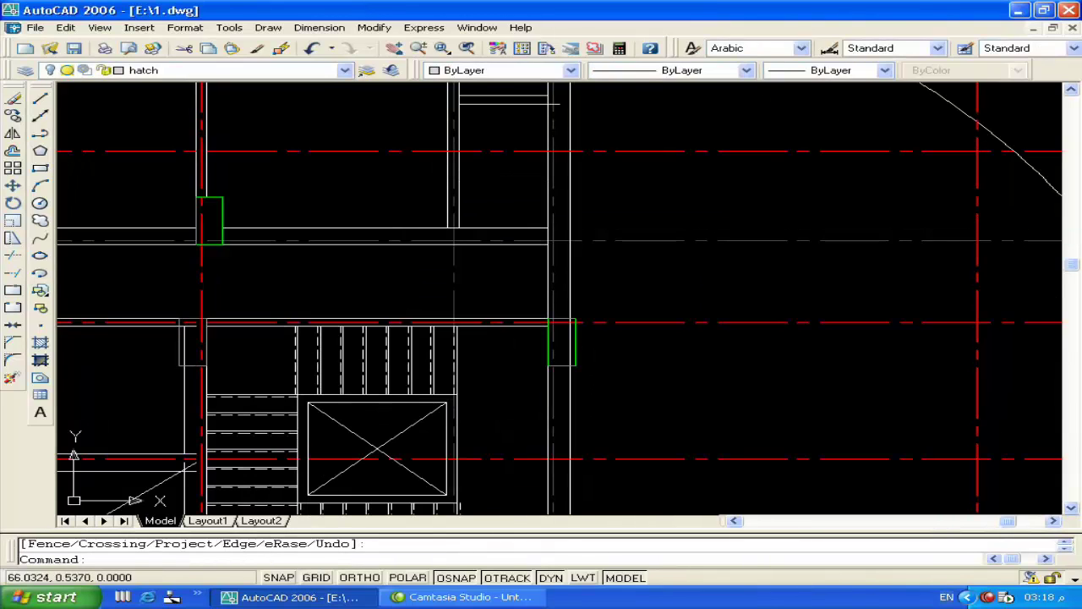
pyautogui.scroll(3, 563, 309)
# Step: Set a wall line and a column outline as new cutting edges
pyautogui.press('Return')
pyautogui.click(557, 301)
pyautogui.click(550, 438)
pyautogui.press('Return')
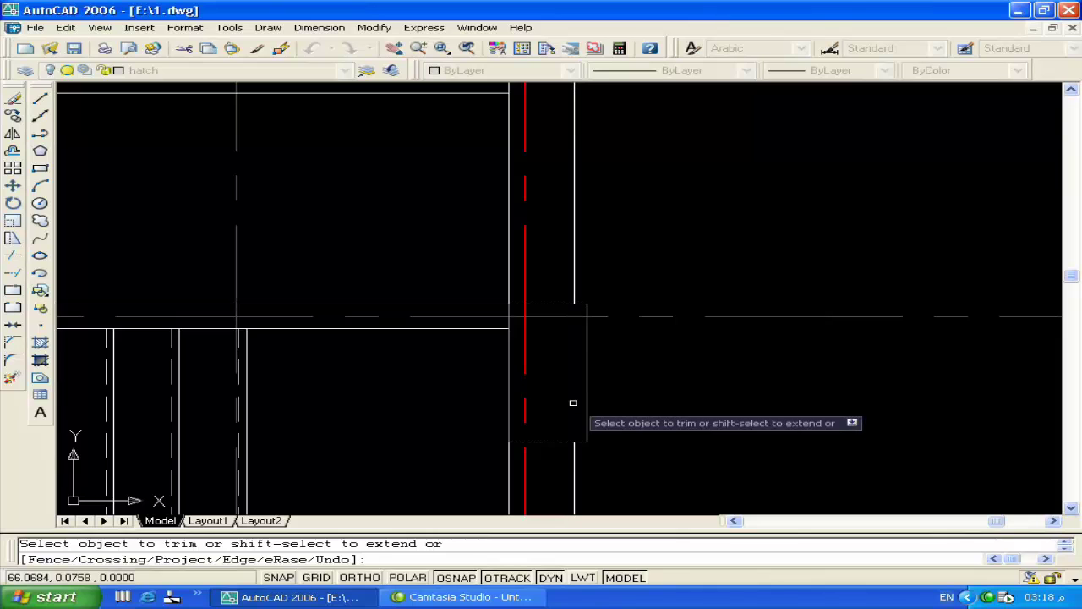
pyautogui.press('Return')
pyautogui.scroll(-3, 560, 386)
# Step: Pan over to the stair-area columns and restart trimming there
pyautogui.moveTo(703, 364); pyautogui.dragTo(611, 381, button='middle')
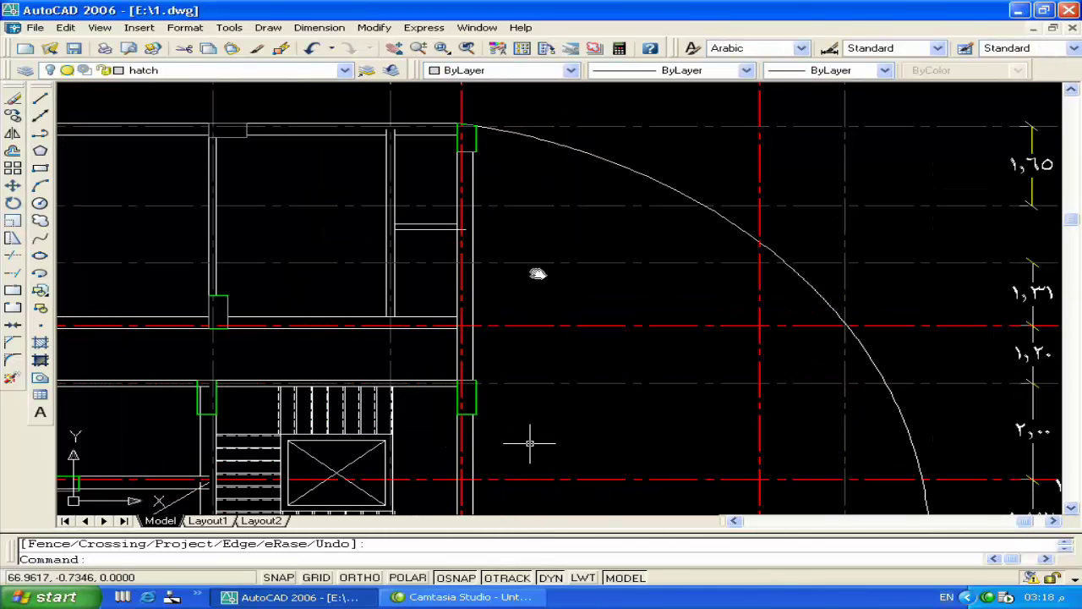
pyautogui.moveTo(538, 273); pyautogui.dragTo(526, 415, button='middle')
pyautogui.moveTo(425, 284); pyautogui.dragTo(420, 408, button='middle')
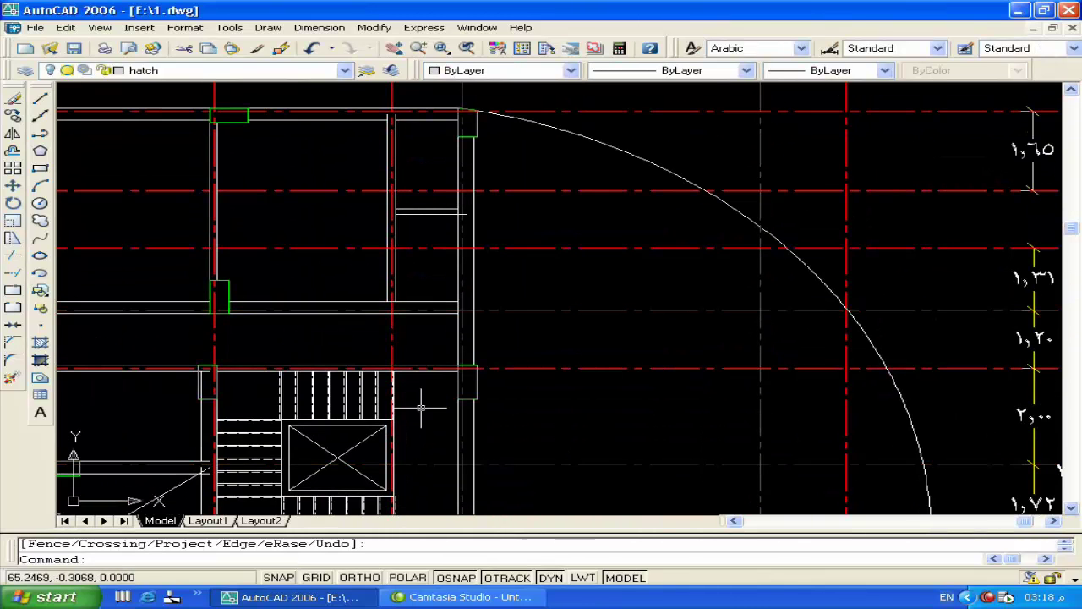
pyautogui.moveTo(264, 306); pyautogui.dragTo(353, 135, button='middle')
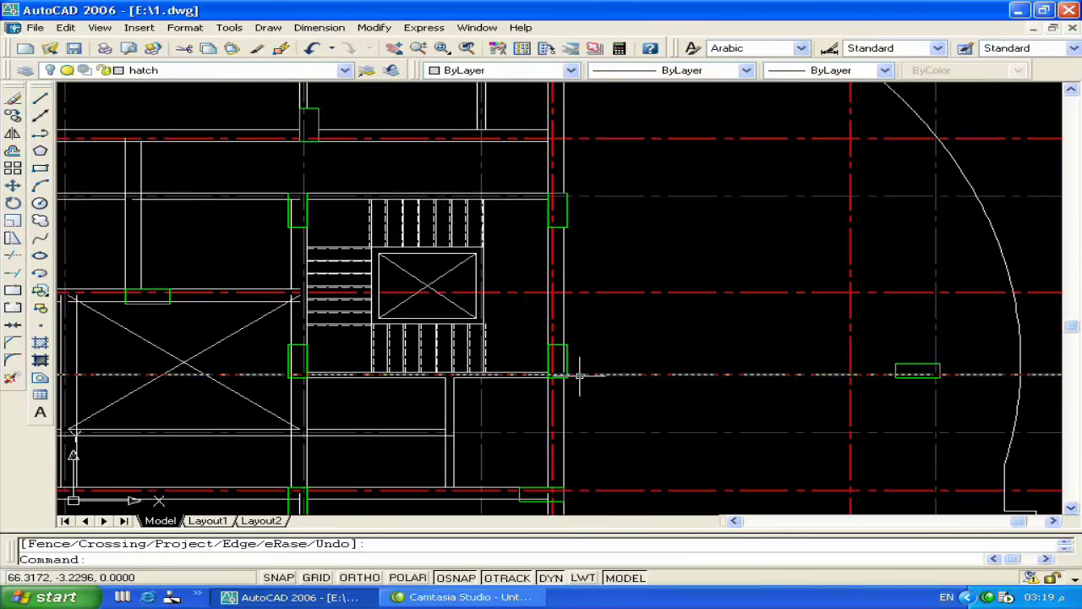
pyautogui.scroll(6, 583, 360)
pyautogui.press('Return')
pyautogui.press('Return')
pyautogui.scroll(-3, 604, 294)
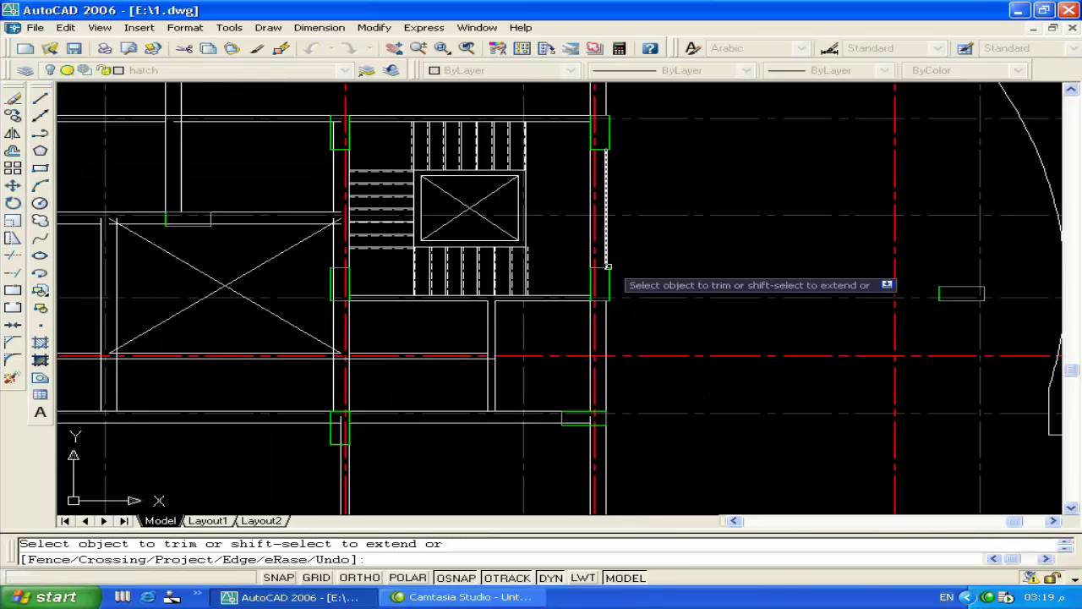
pyautogui.scroll(5, 605, 295)
# Step: Window-trim the lines inside a column beside the stairs
pyautogui.moveTo(604, 355)
pyautogui.mouseDown(button='middle')
pyautogui.moveTo(566, 355)
pyautogui.moveTo(537, 331)
pyautogui.mouseUp(button='middle')
pyautogui.click(614, 355)
pyautogui.click(623, 364)
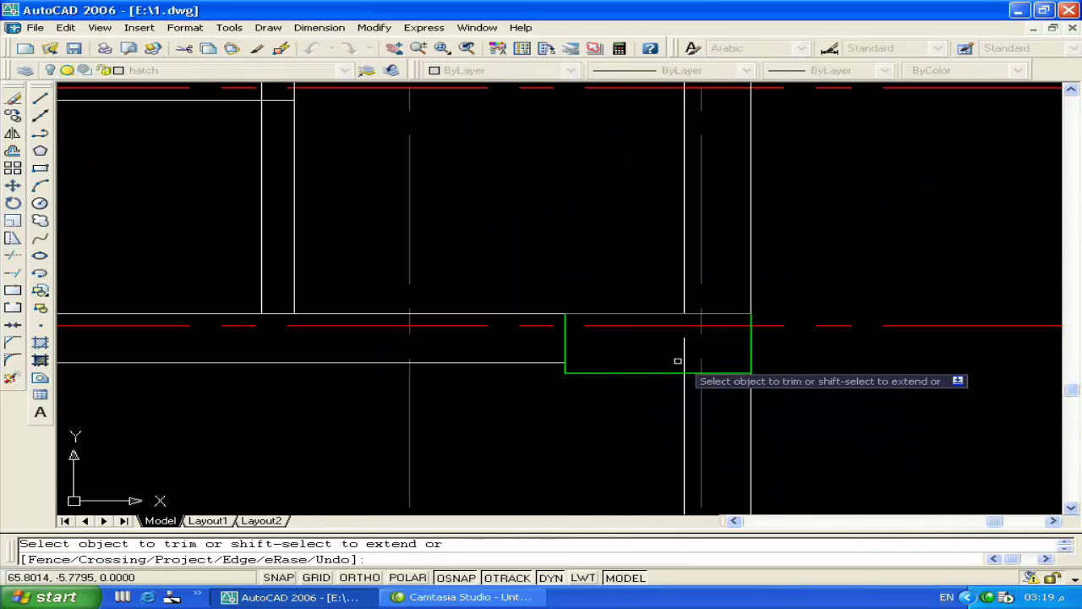
pyautogui.scroll(-3, 678, 330)
pyautogui.scroll(3, 671, 361)
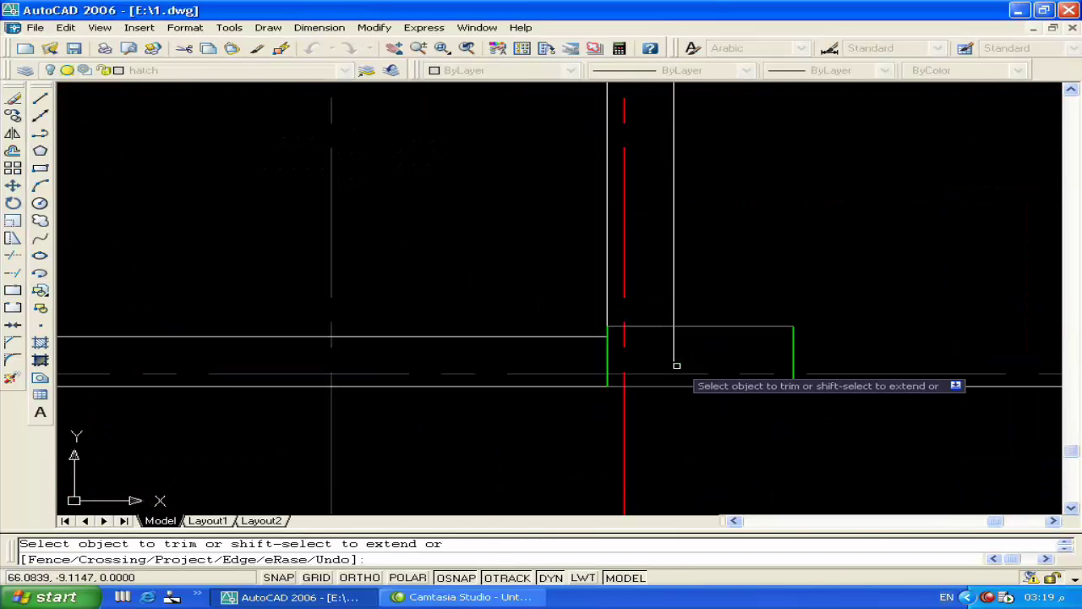
# Step: Trim the wall line at the column edge and the horizontal wall left of it
pyautogui.click(674, 341)
pyautogui.scroll(-3, 673, 340)
pyautogui.scroll(1, 583, 367)
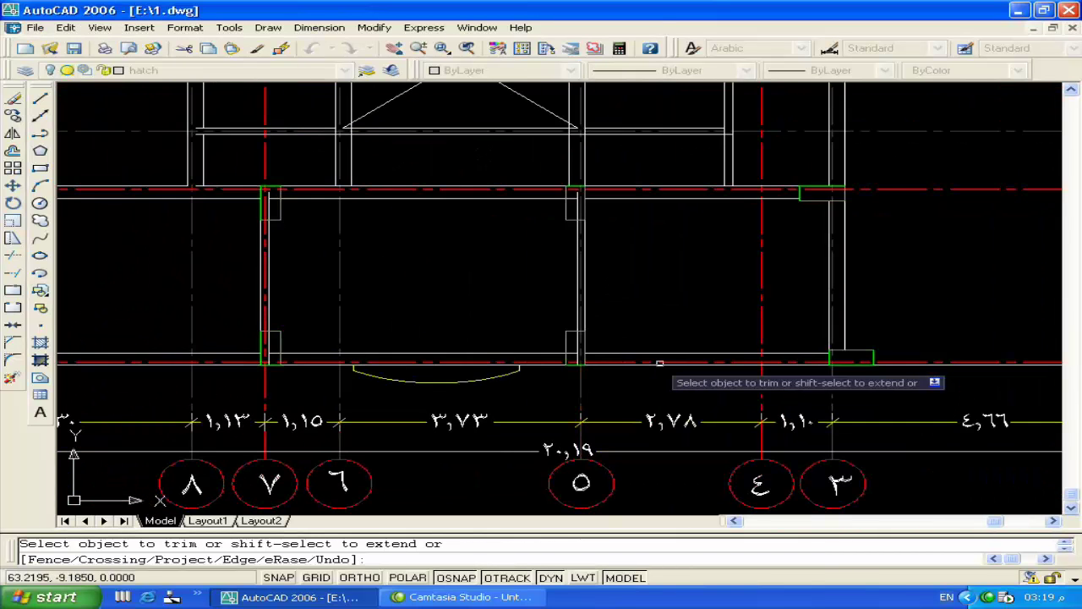
pyautogui.scroll(4, 651, 361)
pyautogui.click(481, 339)
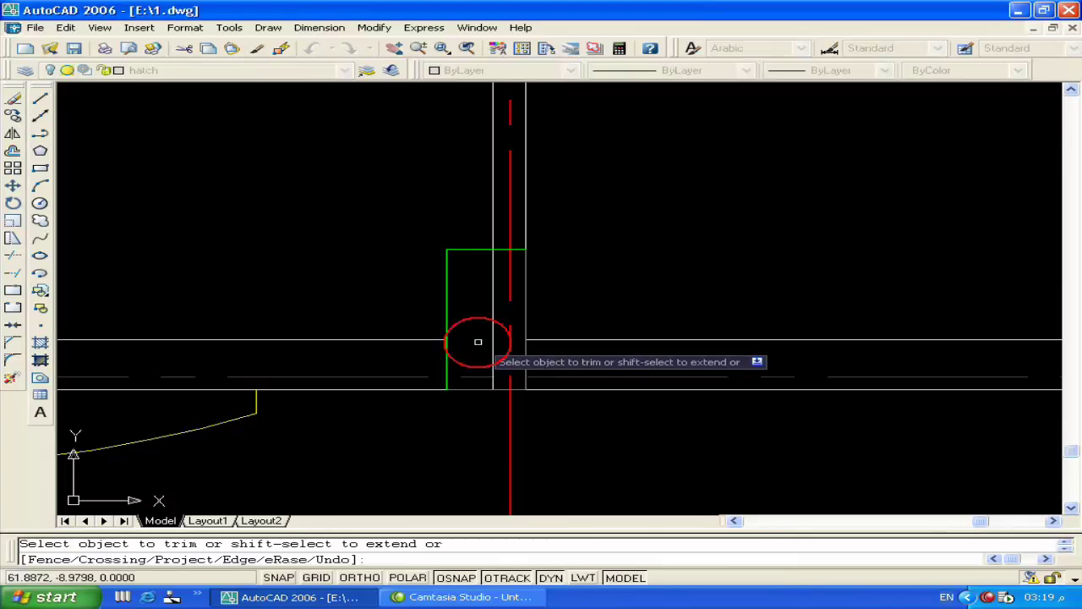
pyautogui.press('Return')
# Step: Use a column's top edge and the bottom wall line as cutting edges
pyautogui.press('Return')
pyautogui.click(475, 248)
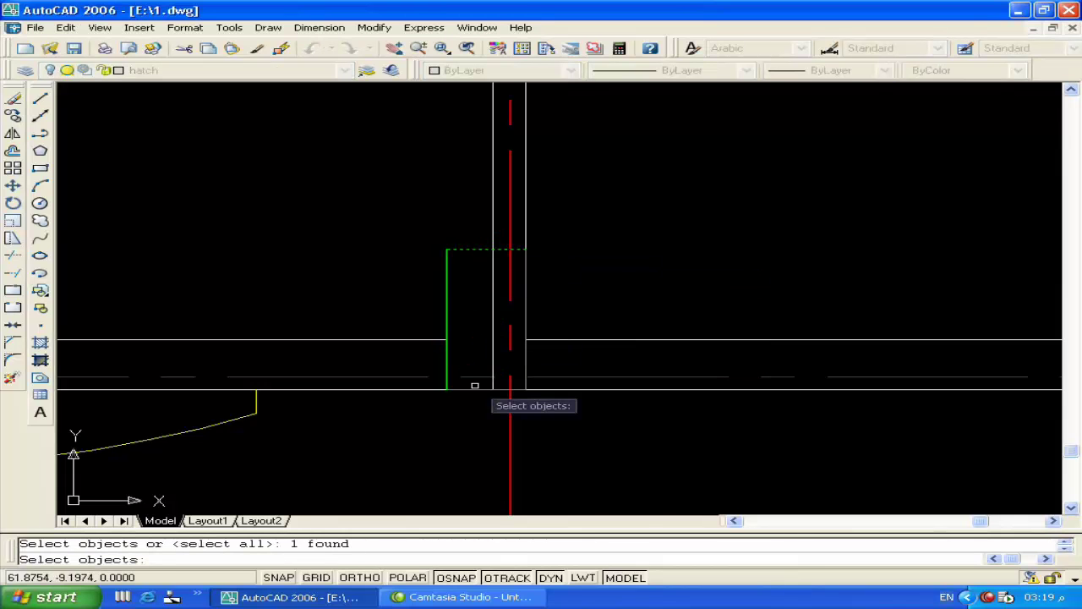
pyautogui.click(475, 391)
pyautogui.press('Return')
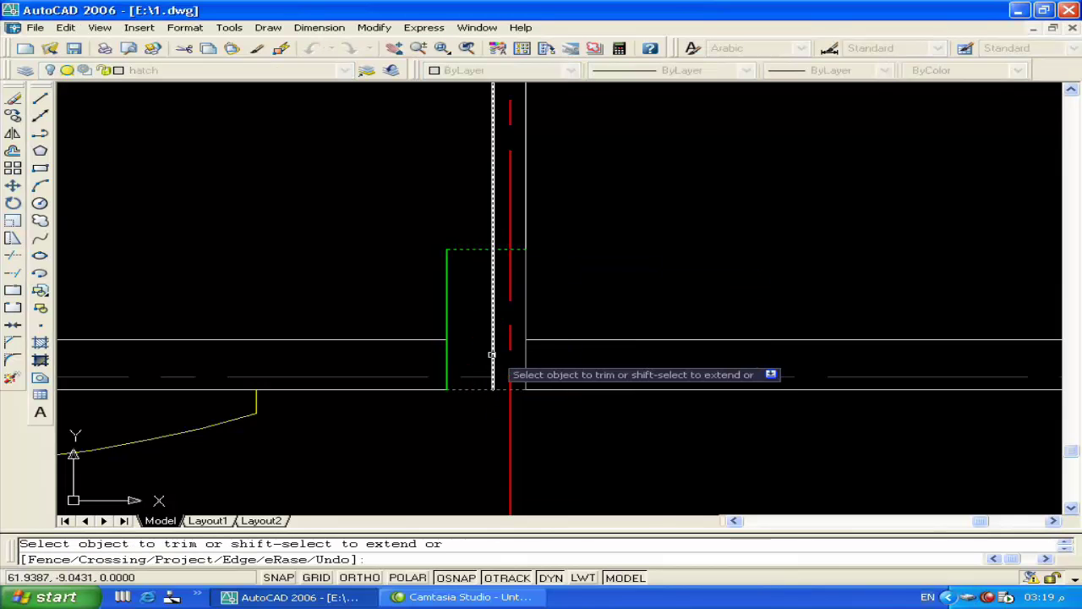
pyautogui.scroll(-5, 398, 355)
pyautogui.scroll(2, 431, 349)
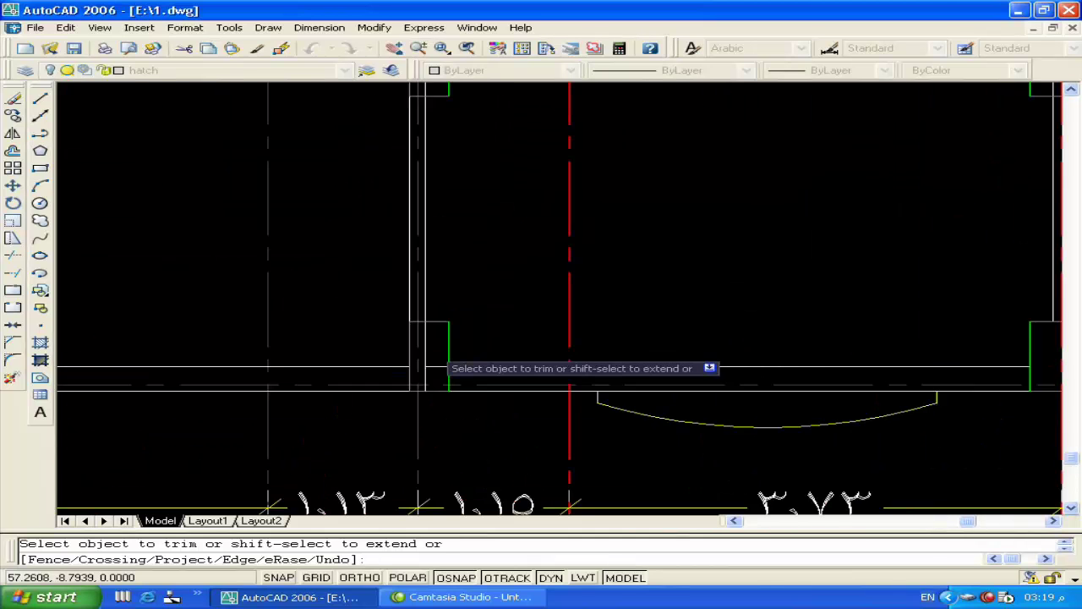
pyautogui.scroll(2, 430, 348)
pyautogui.press('Return')
# Step: Trim the vertical wall line inside the column back to the column side
pyautogui.press('Return')
pyautogui.click(436, 316)
pyautogui.press('Return')
pyautogui.click(423, 342)
pyautogui.press('Return')
pyautogui.press('Return')
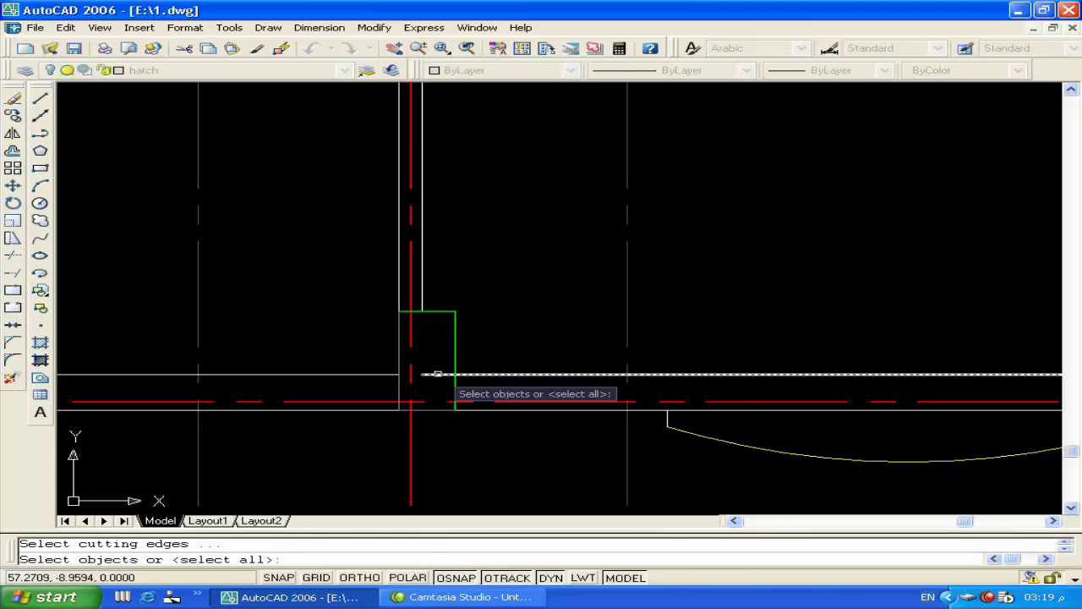
pyautogui.press('Return')
pyautogui.scroll(-4, 456, 370)
pyautogui.scroll(2, 380, 363)
pyautogui.scroll(3, 353, 353)
pyautogui.press('Return')
pyautogui.press('Return')
pyautogui.press('Return')
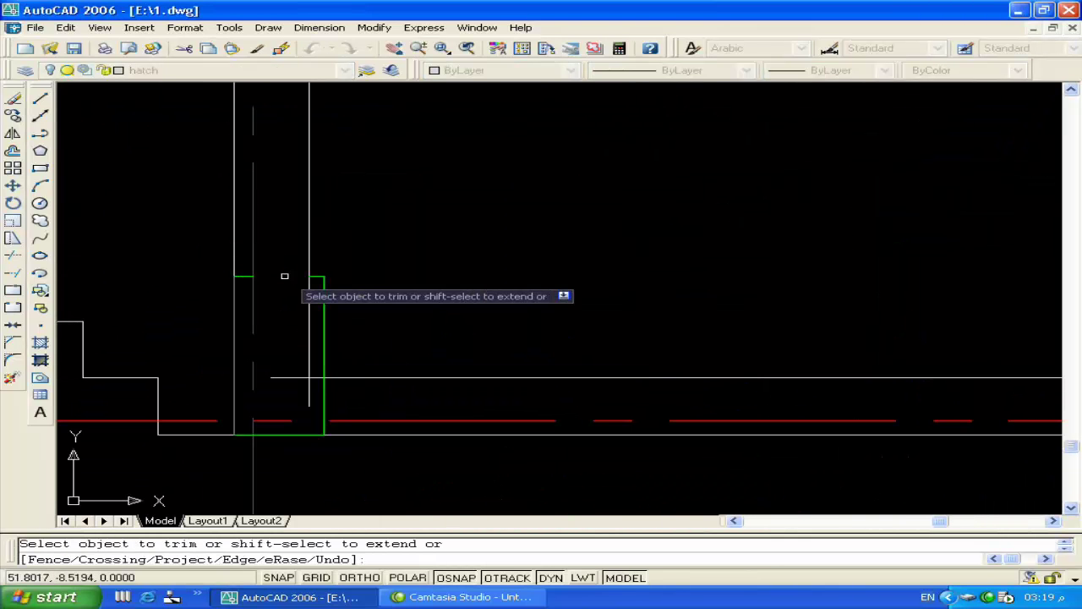
pyautogui.press('Escape')
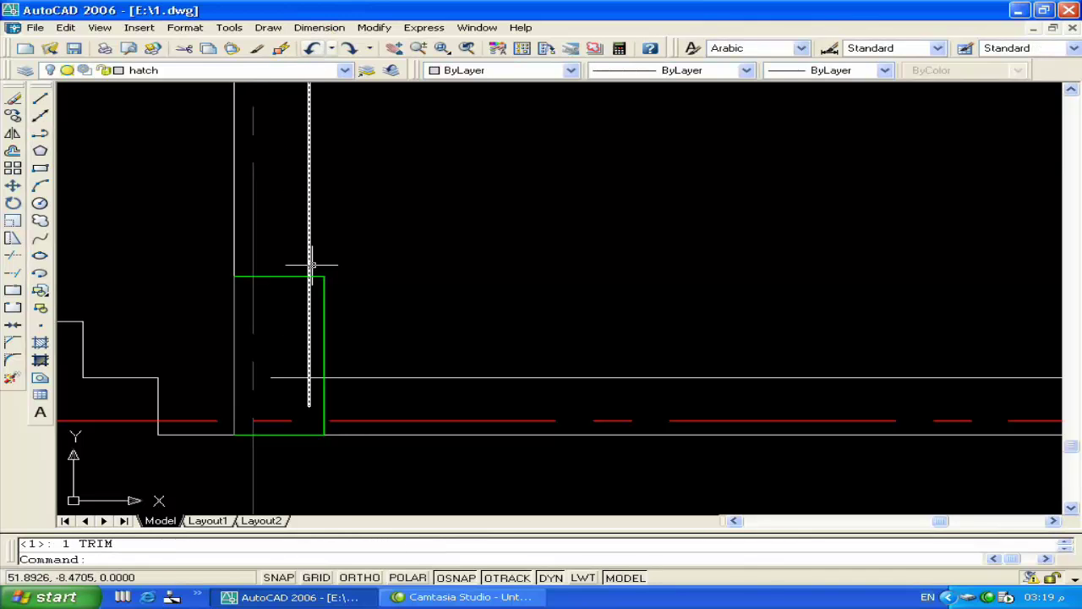
# Step: Cut the vertical line's lower part inside the next column at its top edge
pyautogui.write('tr')
pyautogui.press('Return')
pyautogui.click(269, 277)
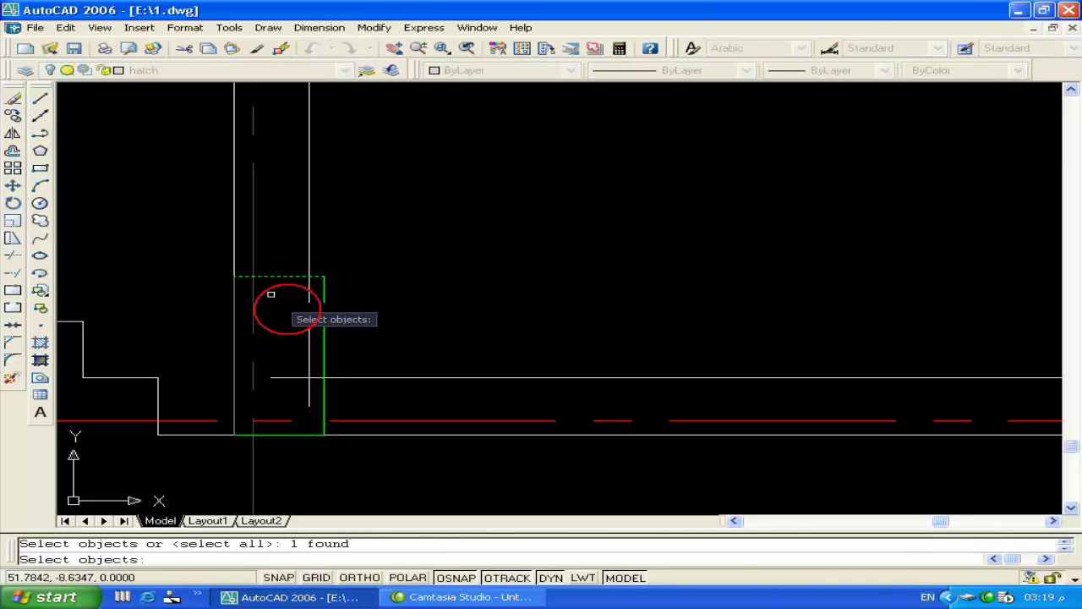
pyautogui.press('Return')
pyautogui.click(307, 319)
pyautogui.press('Return')
pyautogui.press('Return')
# Step: Select a vertical wall line as the cutting edge for the next column
pyautogui.press('Return')
pyautogui.scroll(-5, 302, 369)
pyautogui.scroll(2, 341, 324)
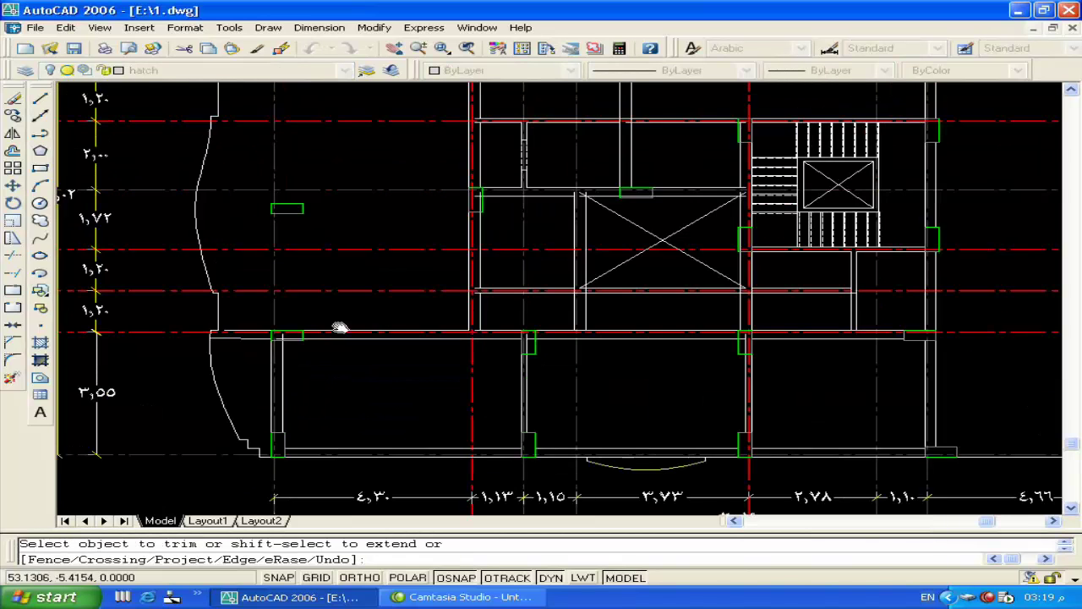
pyautogui.scroll(3, 291, 370)
pyautogui.scroll(2, 291, 369)
pyautogui.press('Return')
pyautogui.press('Return')
pyautogui.click(415, 370)
pyautogui.rightClick(357, 386)
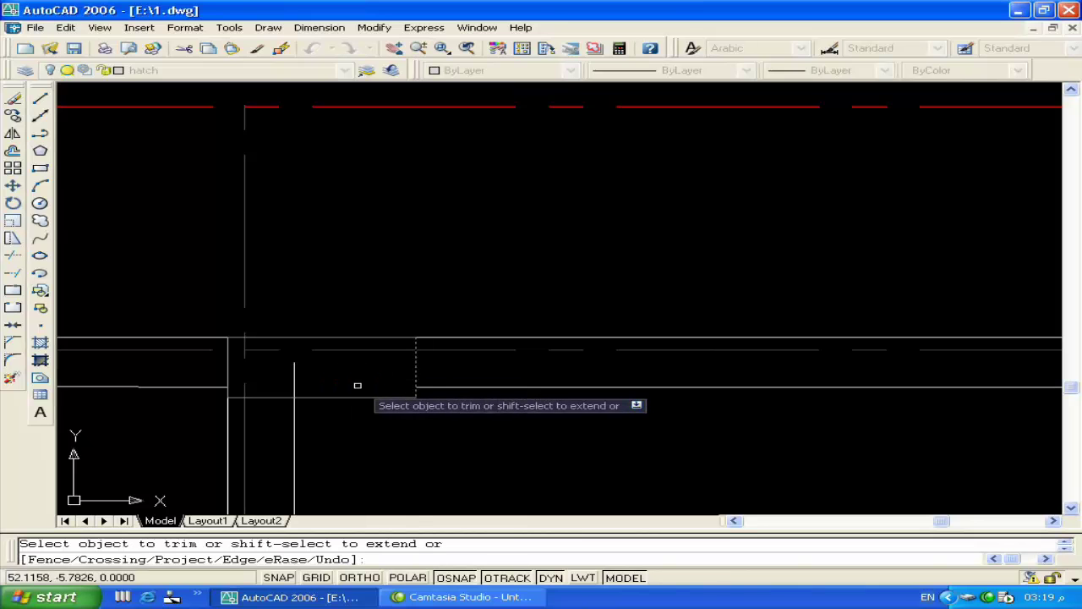
pyautogui.press('Return')
# Step: Pick another vertical wall line as cutting edge and shift the view slightly
pyautogui.press('Return')
pyautogui.click(295, 379)
pyautogui.press('Return')
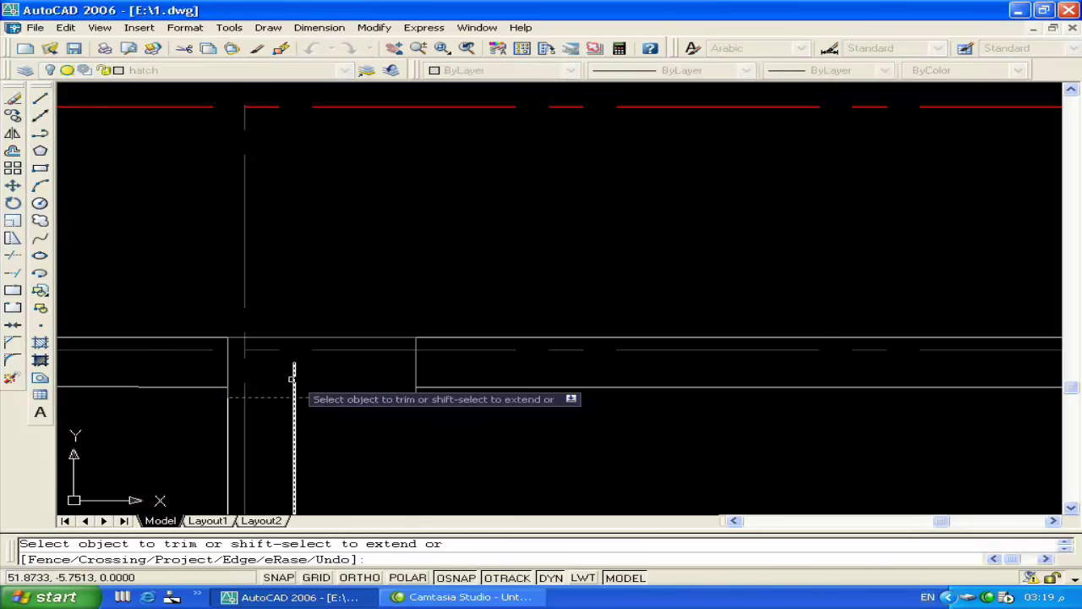
pyautogui.press('Return')
pyautogui.scroll(-3, 294, 380)
pyautogui.moveTo(459, 346); pyautogui.dragTo(436, 367, button='middle')
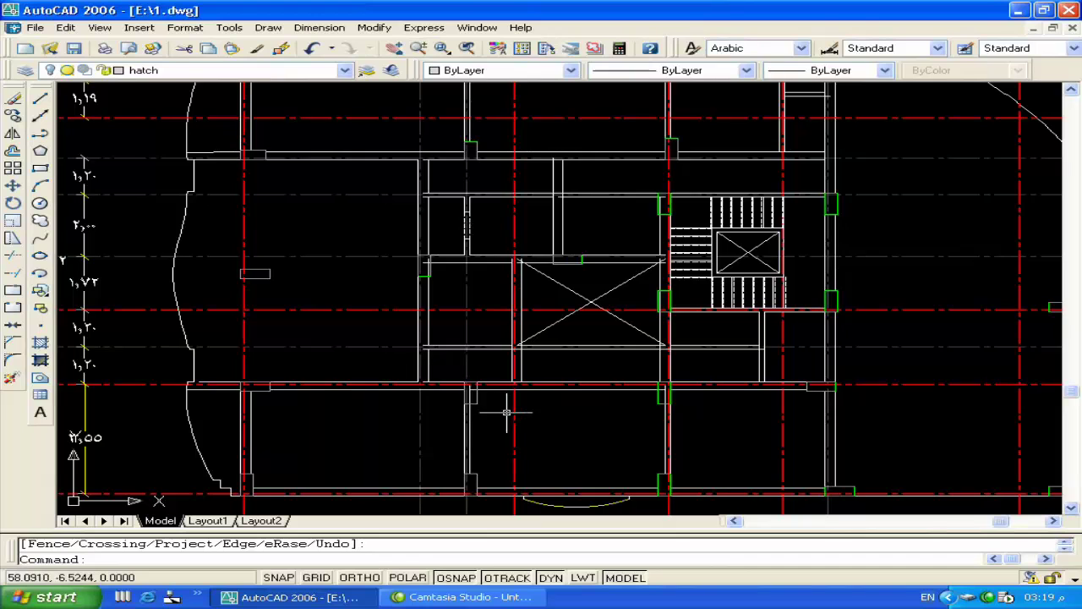
pyautogui.scroll(4, 506, 412)
pyautogui.press('Return')
# Step: Trim the two wall segments inside the green column
pyautogui.rightClick(363, 394)
pyautogui.click(357, 384)
pyautogui.click(367, 343)
pyautogui.press('Return')
pyautogui.press('Return')
pyautogui.press('Return')
pyautogui.press('Return')
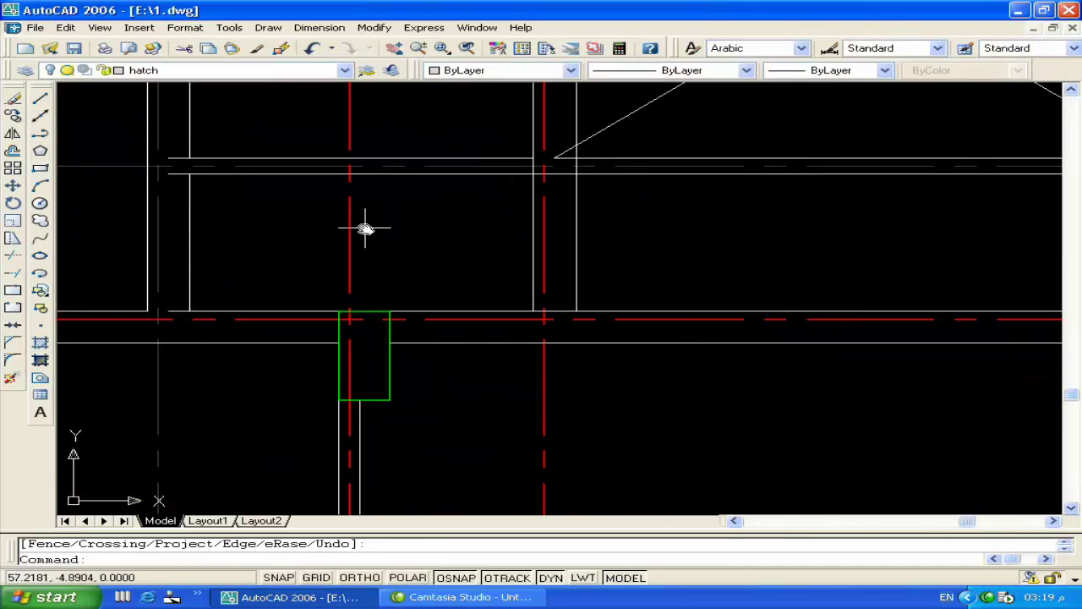
pyautogui.scroll(2, 304, 343)
pyautogui.scroll(2, 293, 304)
# Step: Trim the wall stubs at the corner and stretch the vertical wall line up to the upper wall
pyautogui.press('Return')
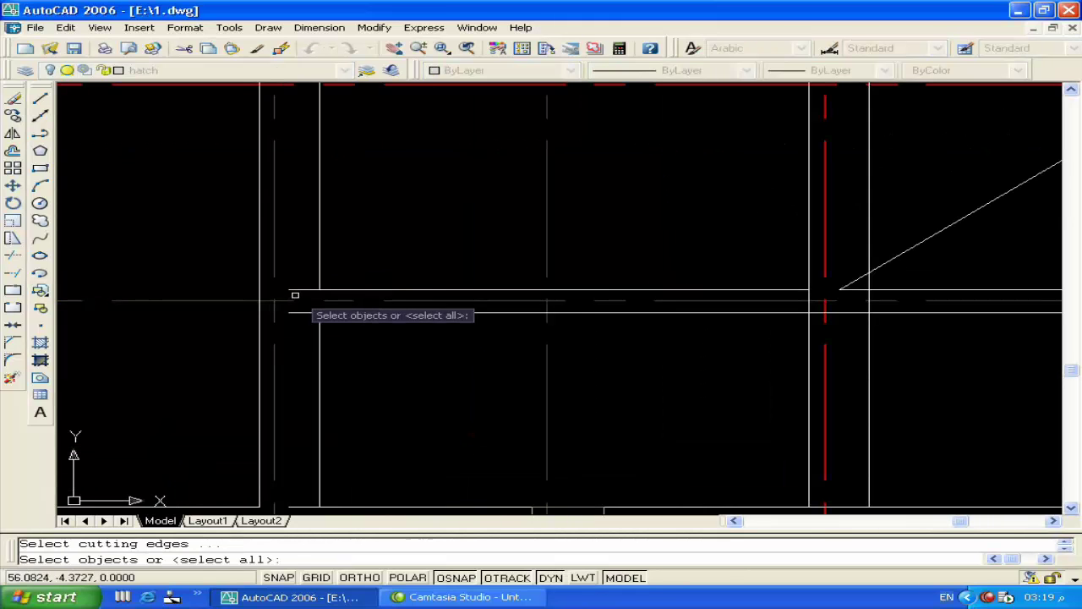
pyautogui.press('Return')
pyautogui.click(296, 289)
pyautogui.click(306, 314)
pyautogui.press('Return')
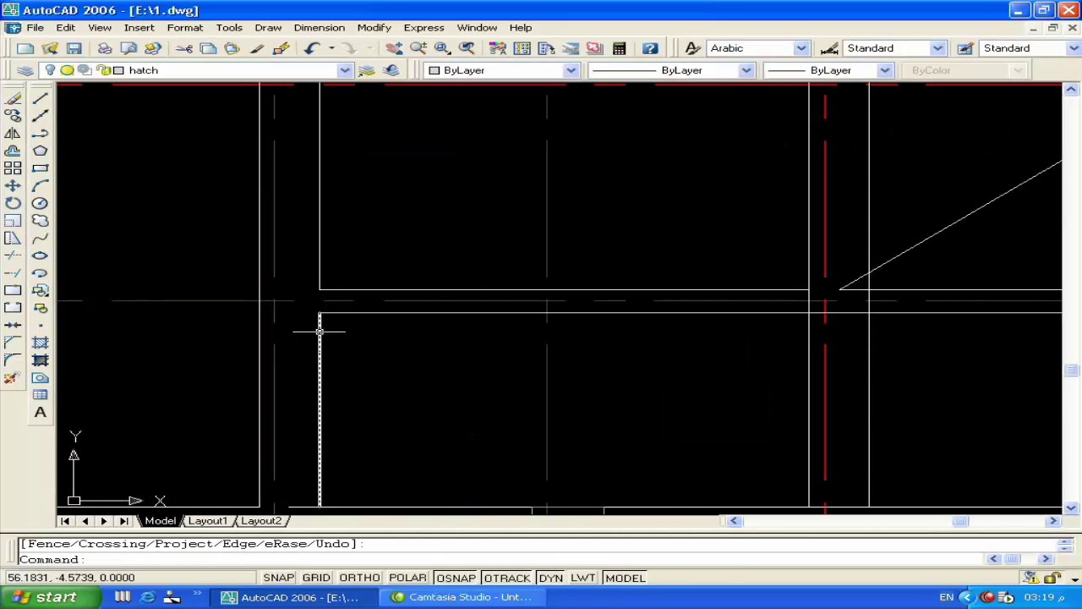
pyautogui.click(319, 331)
pyautogui.click(318, 313)
pyautogui.click(319, 290)
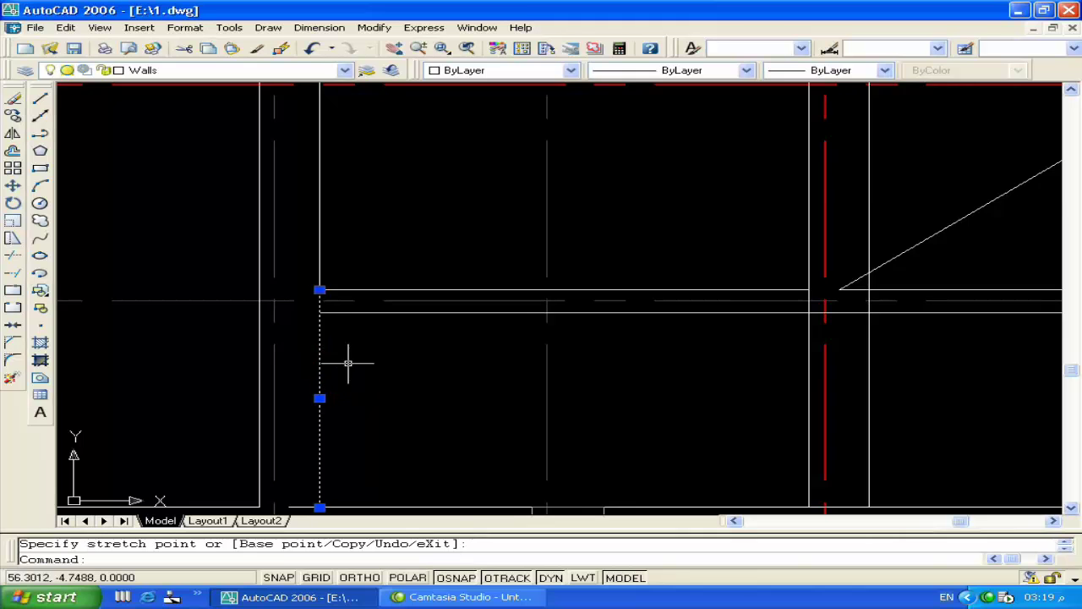
pyautogui.press('Escape')
# Step: Zoom in and try stretching the horizontal wall line's end with its grip
pyautogui.scroll(-3, 502, 357)
pyautogui.scroll(2, 507, 342)
pyautogui.scroll(2, 512, 321)
pyautogui.scroll(3, 465, 315)
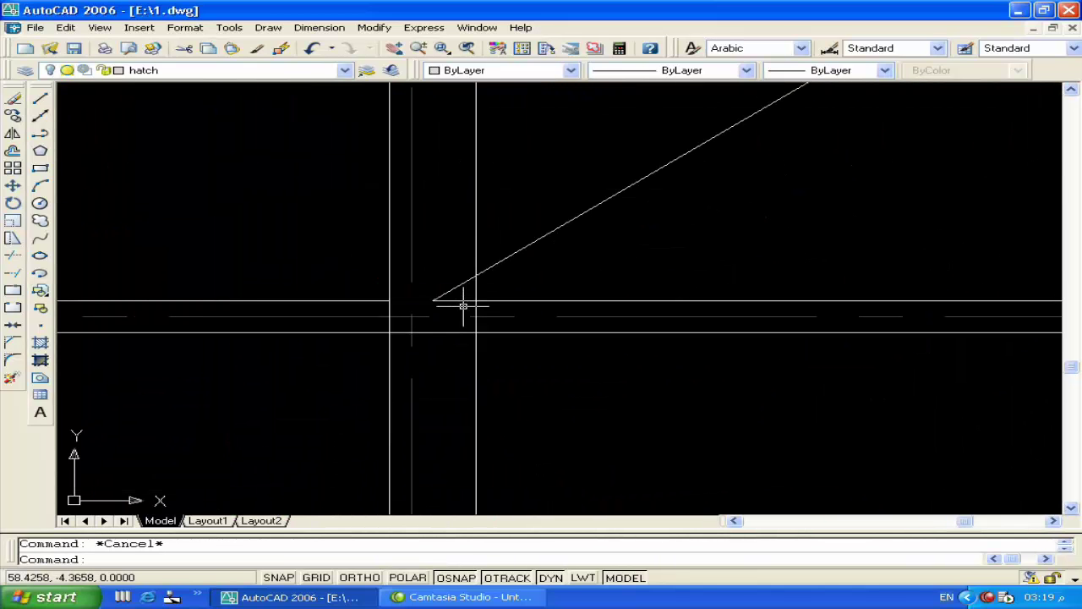
pyautogui.click(452, 300)
pyautogui.click(439, 300)
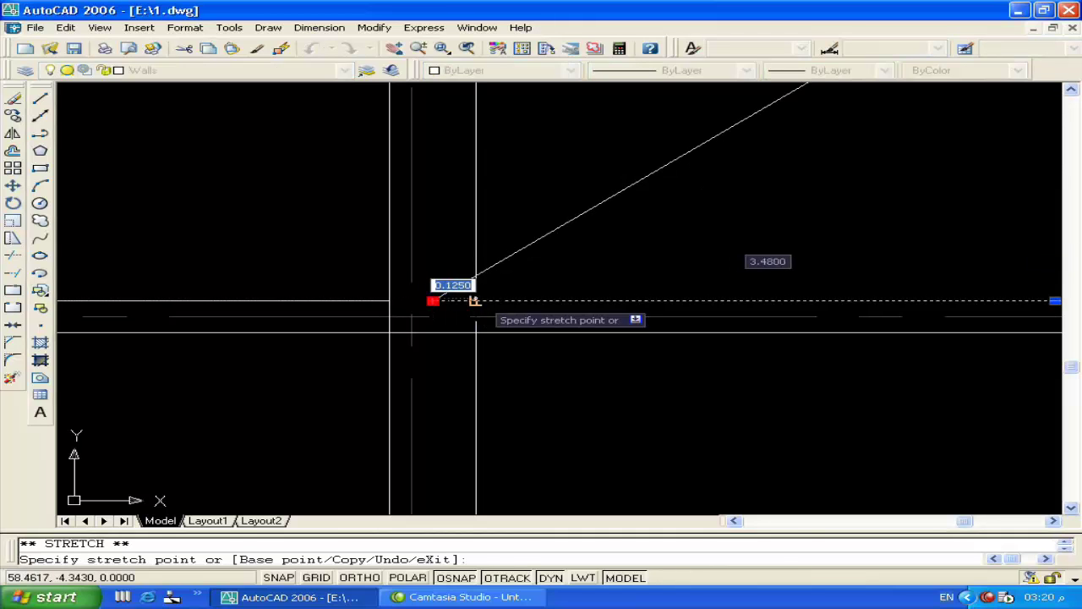
pyautogui.press('Escape')
# Step: Move the diagonal line's endpoint to the wall corner
pyautogui.click(452, 287)
pyautogui.click(432, 300)
pyautogui.click(471, 296)
pyautogui.press('Escape')
# Step: Trim the wall segment past the vertical lines at the column corner
pyautogui.moveTo(474, 292); pyautogui.dragTo(448, 342, button='middle')
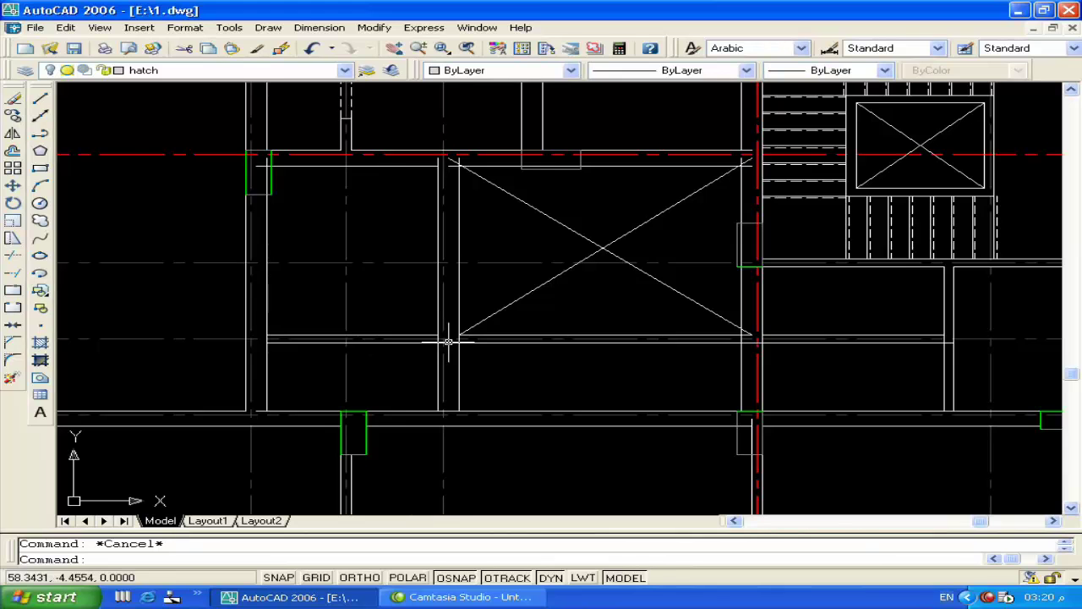
pyautogui.scroll(3, 448, 342)
pyautogui.write('tr')
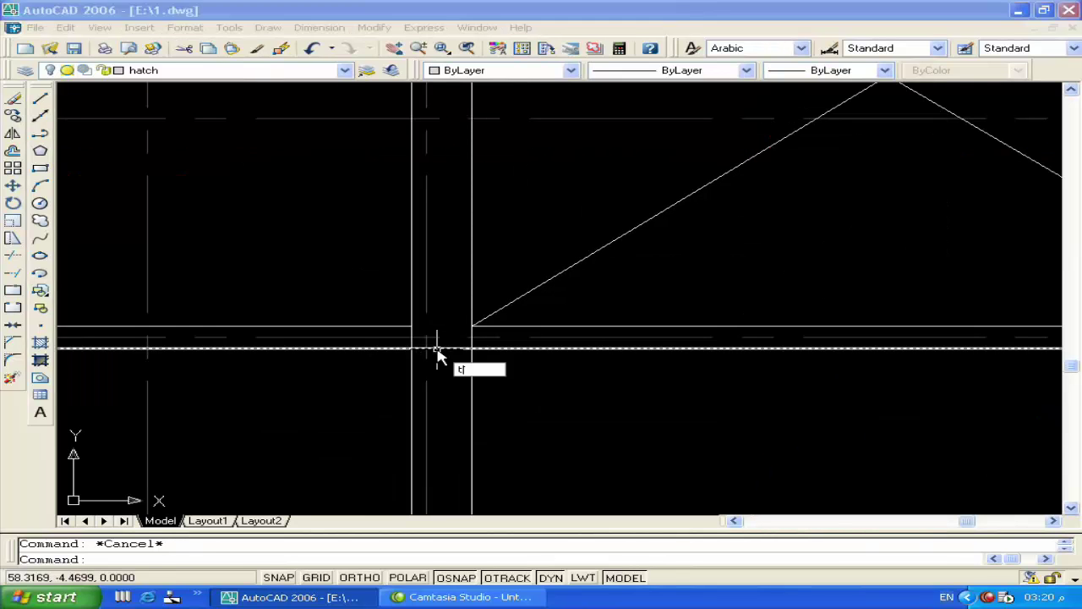
pyautogui.press('Return')
pyautogui.click(413, 359)
pyautogui.press('Return')
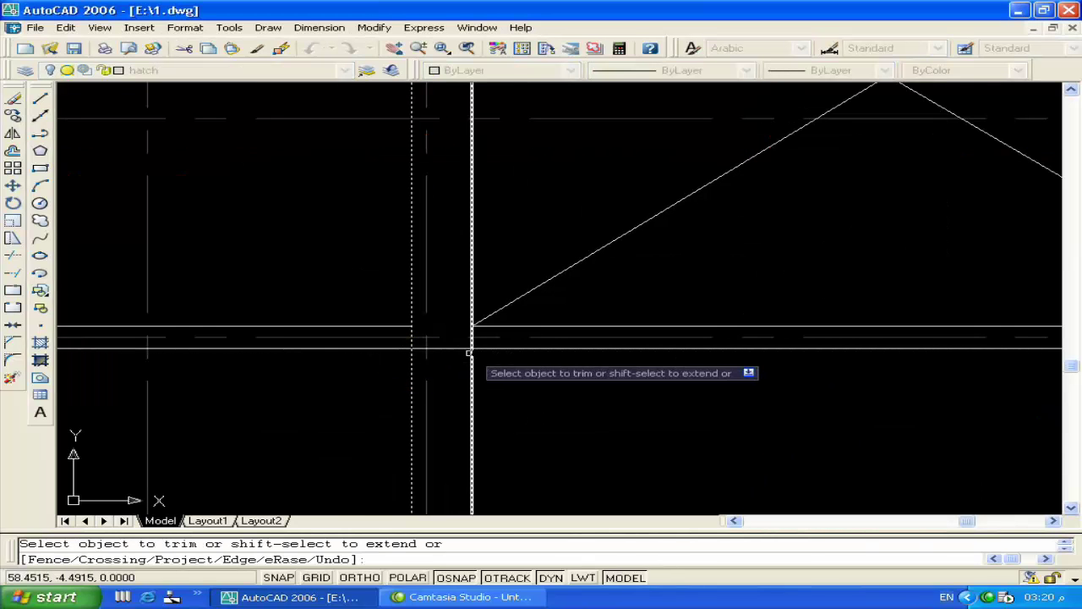
pyautogui.press('Return')
pyautogui.press('Return')
pyautogui.click(470, 355)
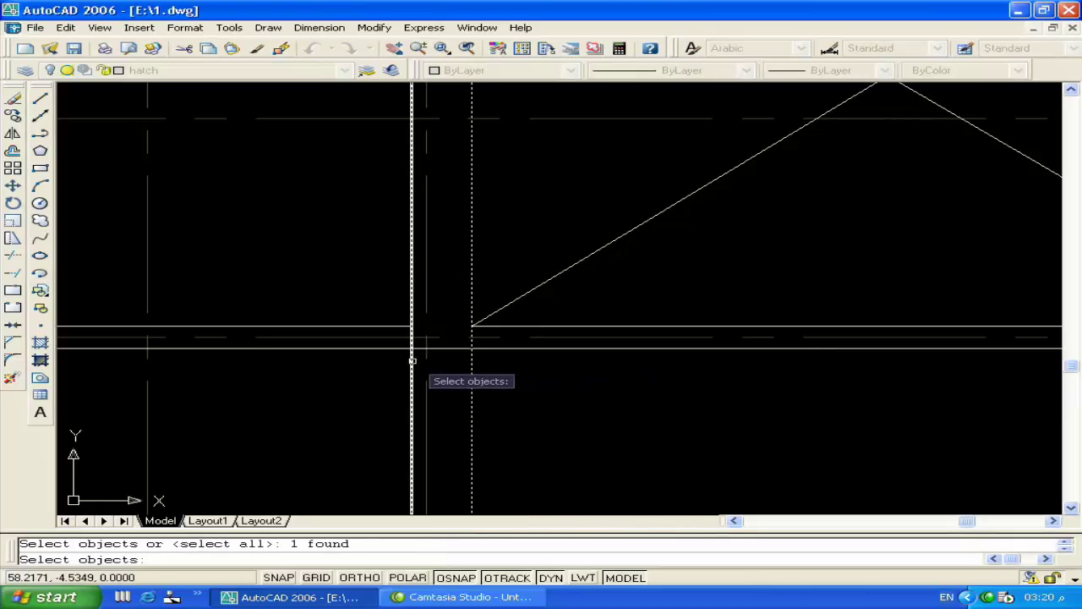
pyautogui.press('Return')
pyautogui.click(449, 350)
pyautogui.press('Return')
# Step: At the next column, select the wall line ends with a crossing window and try stretching them
pyautogui.scroll(-3, 439, 349)
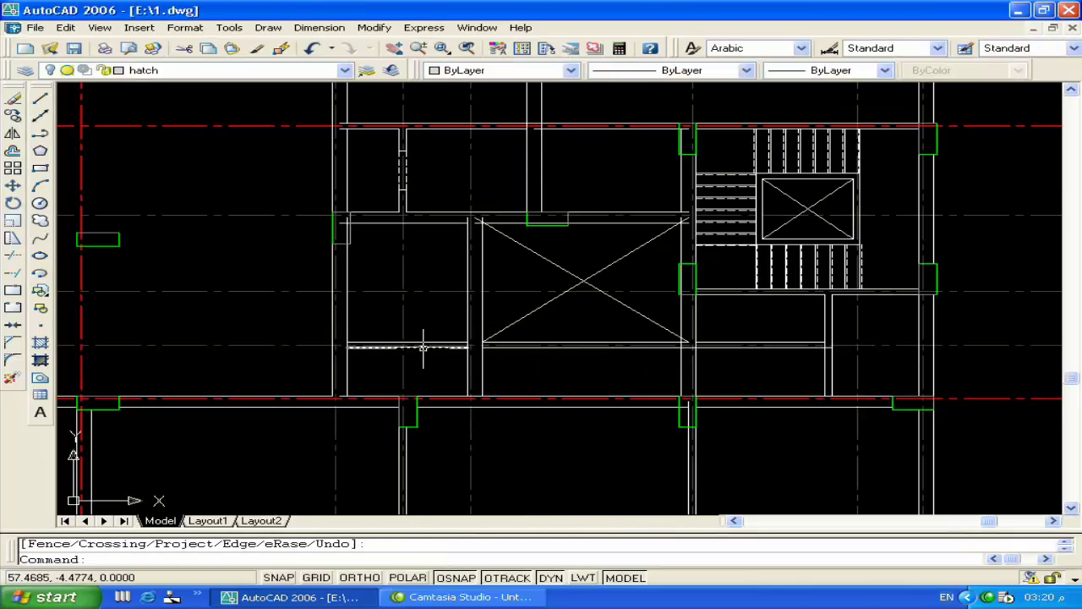
pyautogui.moveTo(647, 385); pyautogui.dragTo(611, 396, button='middle')
pyautogui.scroll(4, 667, 357)
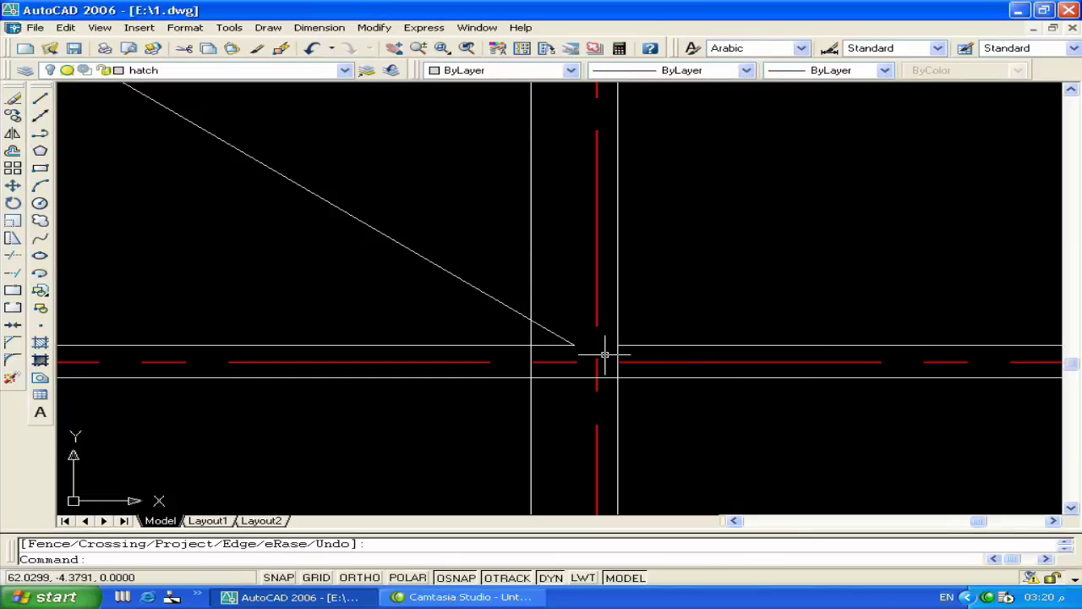
pyautogui.click(581, 334)
pyautogui.click(551, 348)
pyautogui.click(574, 345)
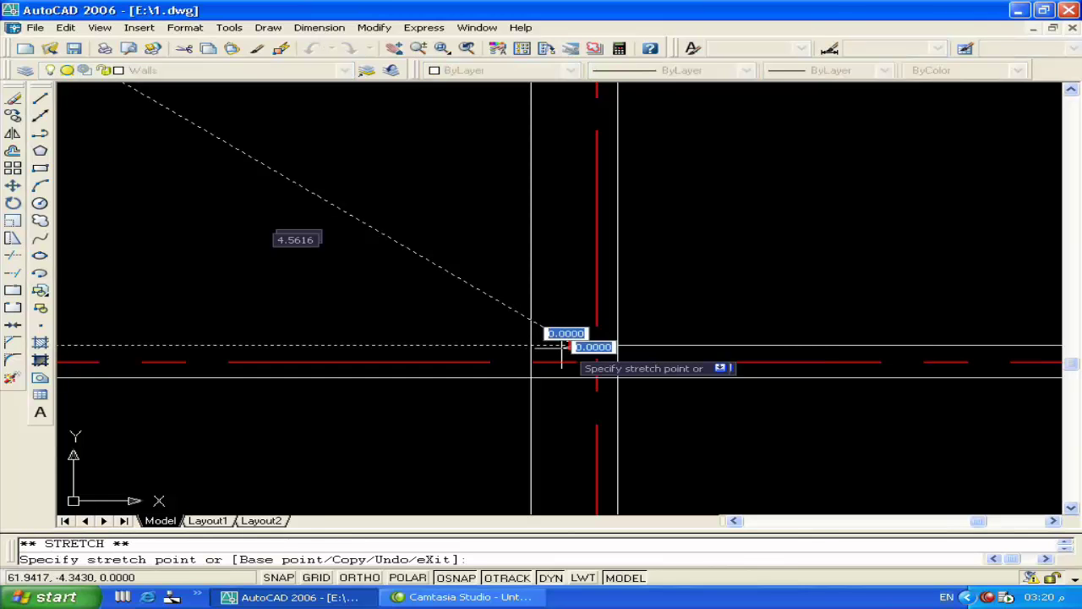
pyautogui.press('Escape')
# Step: Set up a trim using both column sides as cutting edges
pyautogui.scroll(-4, 530, 345)
pyautogui.scroll(1, 582, 354)
pyautogui.scroll(2, 585, 352)
pyautogui.write('tr')
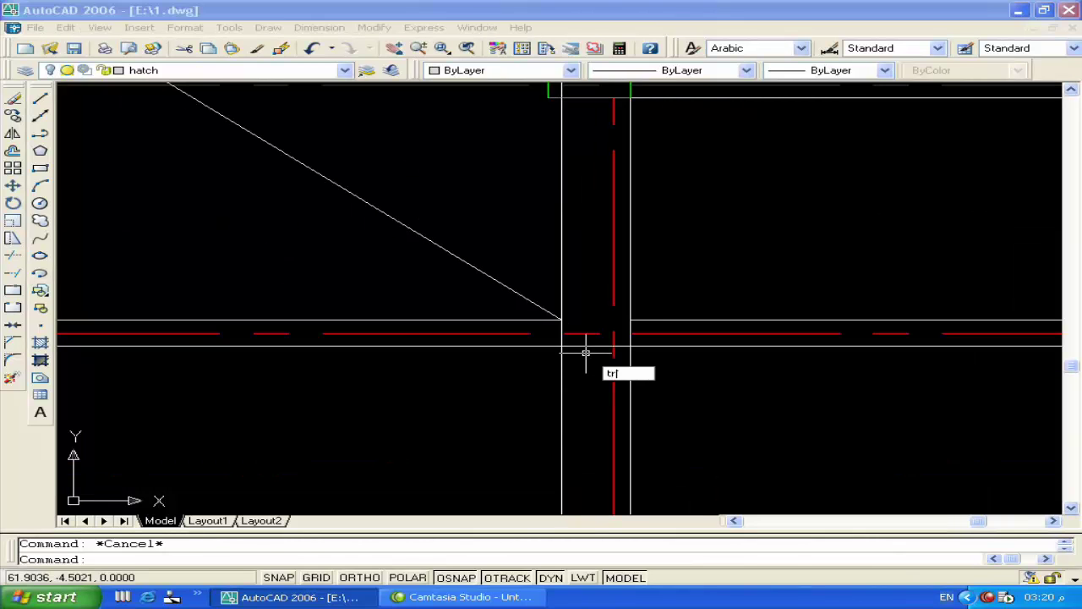
pyautogui.press('Return')
pyautogui.click(561, 370)
pyautogui.click(630, 363)
pyautogui.press('Return')
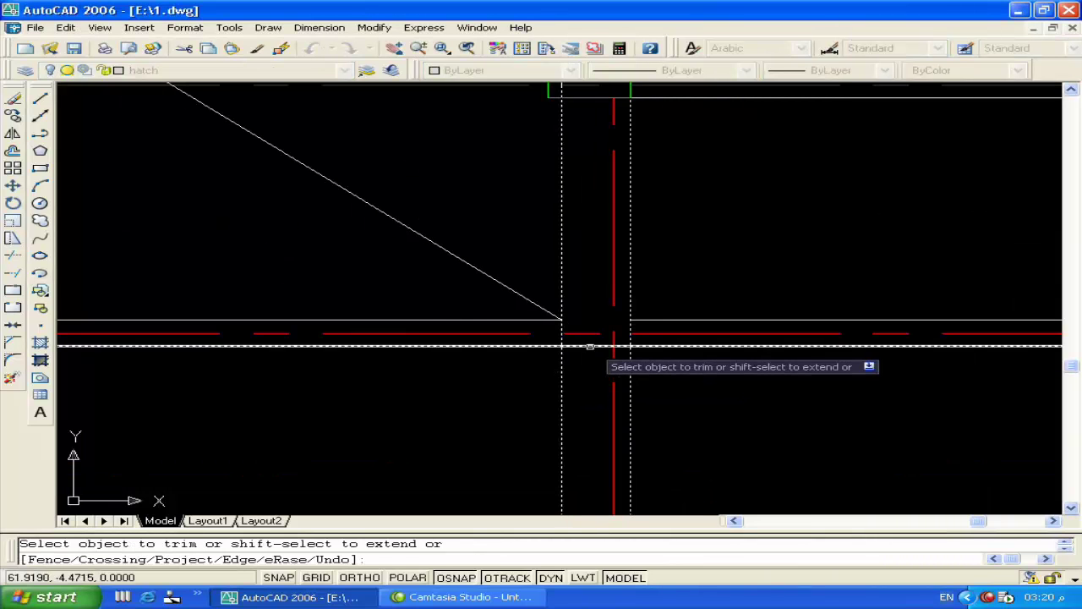
pyautogui.press('Return')
# Step: Trim away the wall segment running inside the column
pyautogui.scroll(-3, 591, 347)
pyautogui.scroll(-1, 752, 385)
pyautogui.scroll(1, 751, 385)
pyautogui.scroll(2, 751, 385)
pyautogui.scroll(1, 615, 371)
pyautogui.write('tr')
pyautogui.press('Return')
pyautogui.press('Return')
pyautogui.click(567, 334)
pyautogui.press('Return')
# Step: Trim the wall line beside the column near the lift shaft back to the column edge
pyautogui.scroll(-2, 667, 336)
pyautogui.scroll(-1, 507, 302)
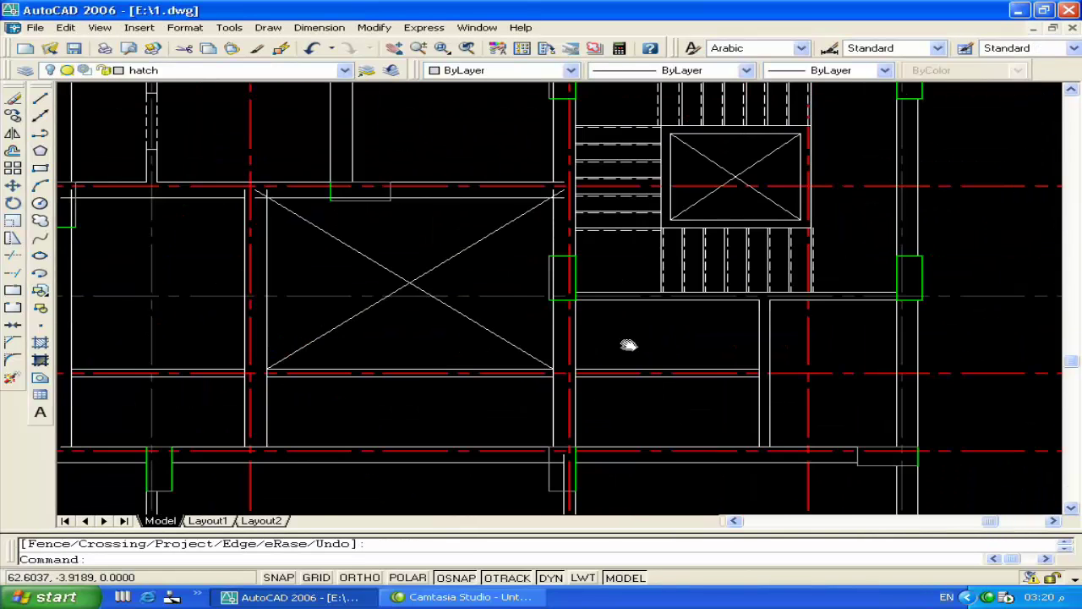
pyautogui.scroll(-1, 628, 343)
pyautogui.moveTo(595, 350); pyautogui.dragTo(639, 374, button='middle')
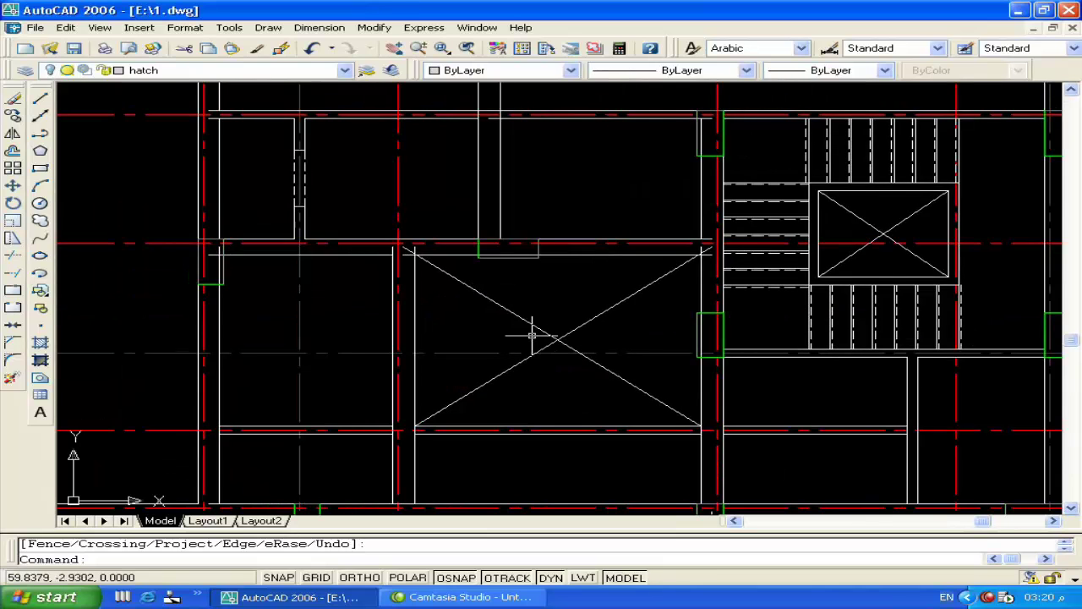
pyautogui.scroll(5, 710, 338)
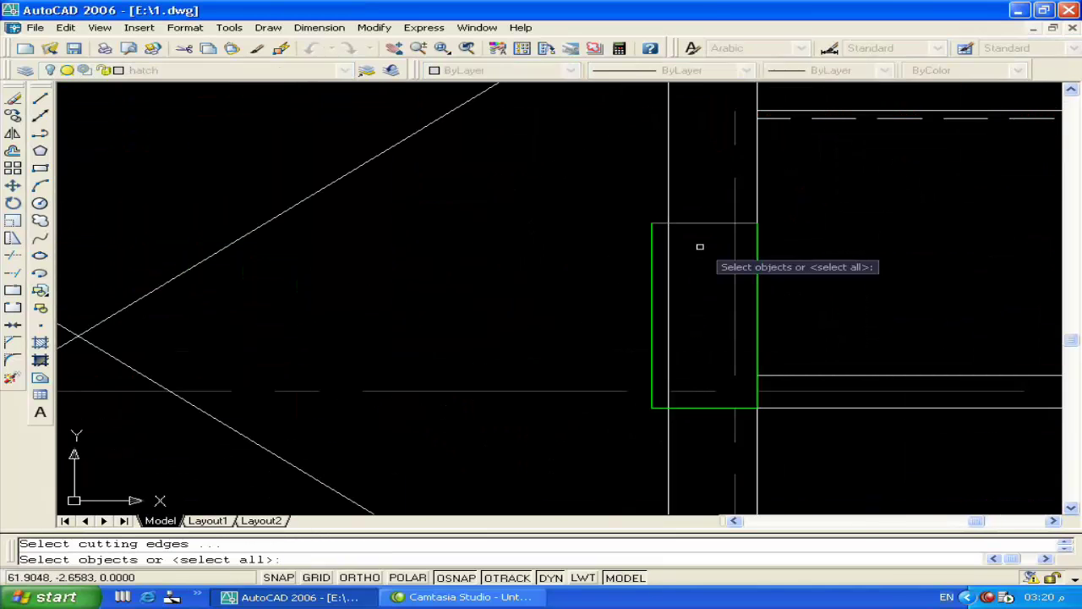
pyautogui.click(669, 394)
pyautogui.press('Return')
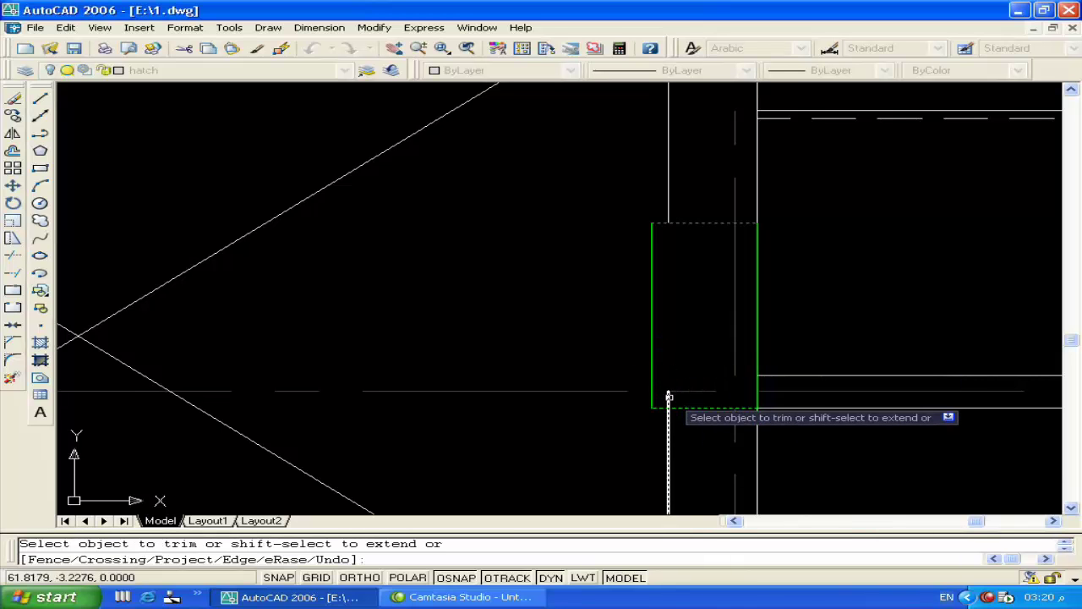
pyautogui.press('Escape')
pyautogui.scroll(-6, 684, 340)
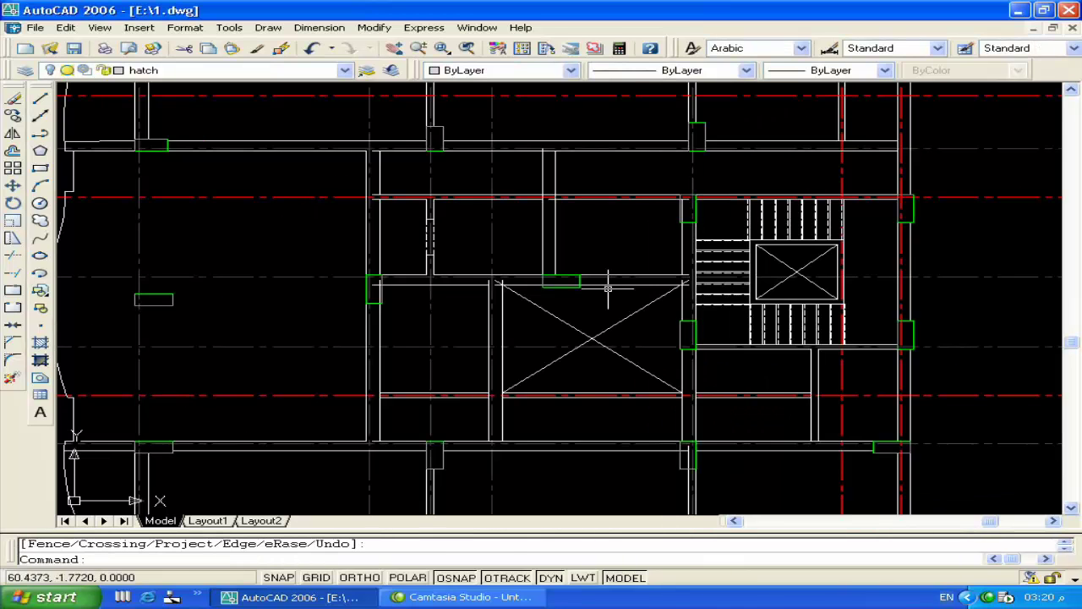
pyautogui.scroll(5, 607, 289)
# Step: Trim the wall line inside the green column and the horizontal line crossing it
pyautogui.write('t')
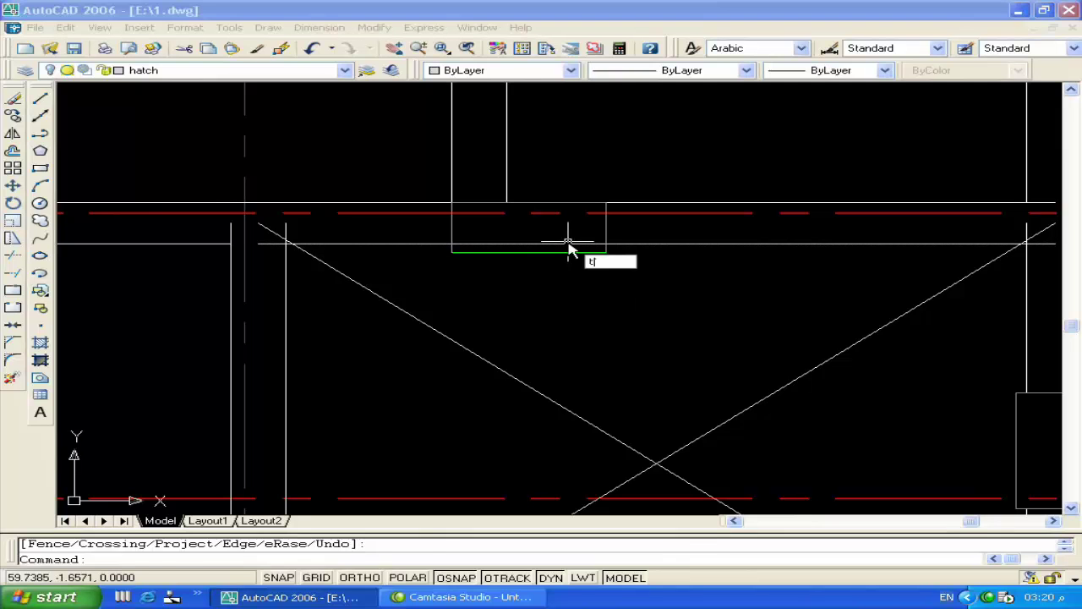
pyautogui.write('r')
pyautogui.press('Return')
pyautogui.press('Return')
pyautogui.scroll(-4, 569, 246)
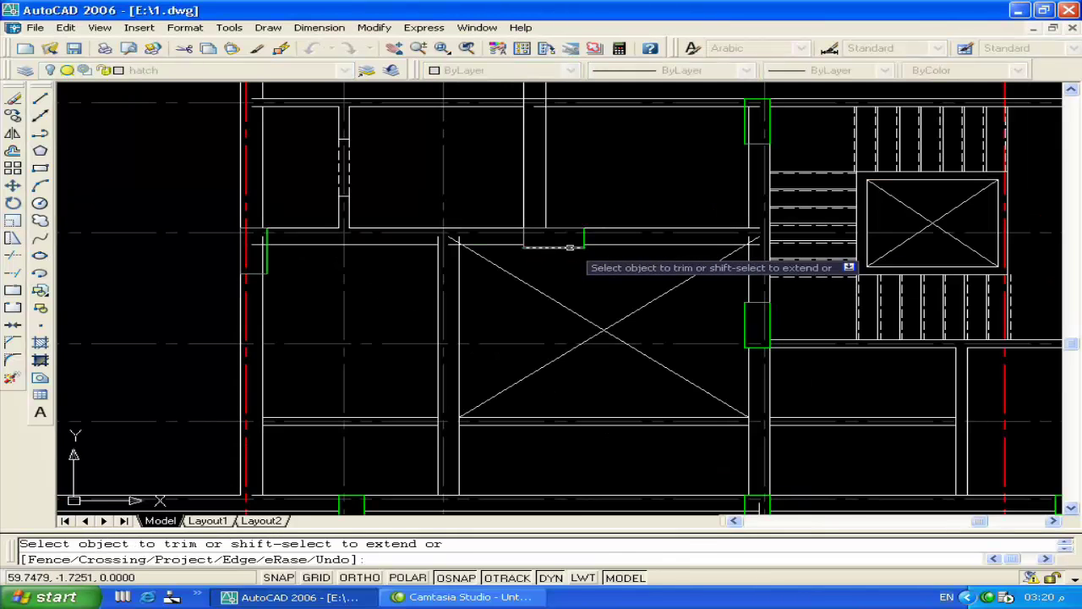
pyautogui.scroll(2, 643, 245)
pyautogui.scroll(3, 353, 226)
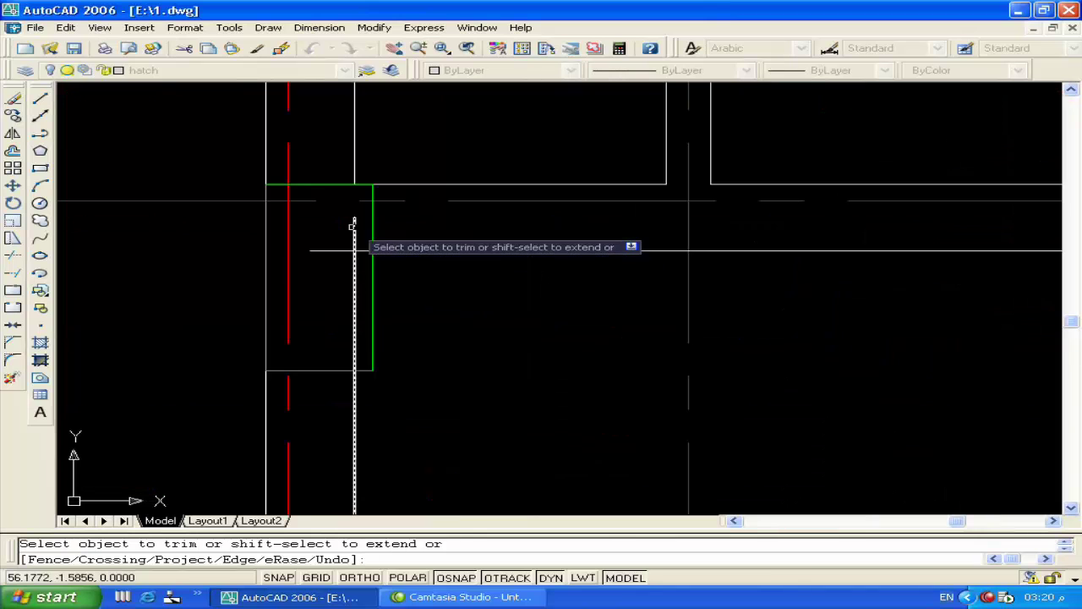
pyautogui.press('Return')
pyautogui.press('Return')
pyautogui.click(331, 369)
pyautogui.press('Return')
pyautogui.click(354, 347)
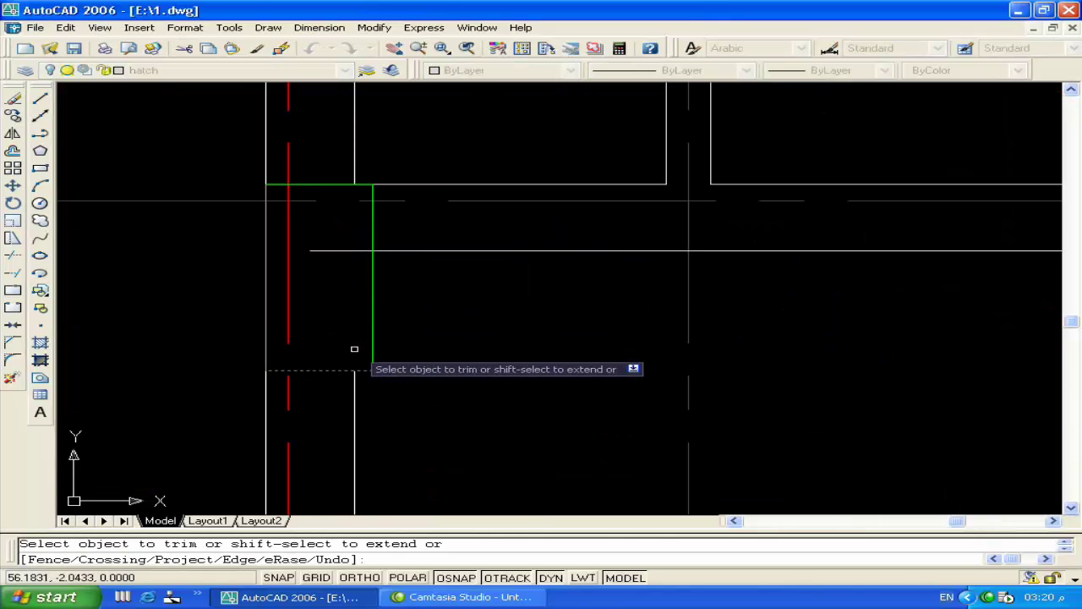
pyautogui.click(358, 251)
pyautogui.press('Return')
pyautogui.scroll(-2, 476, 302)
pyautogui.scroll(1, 544, 273)
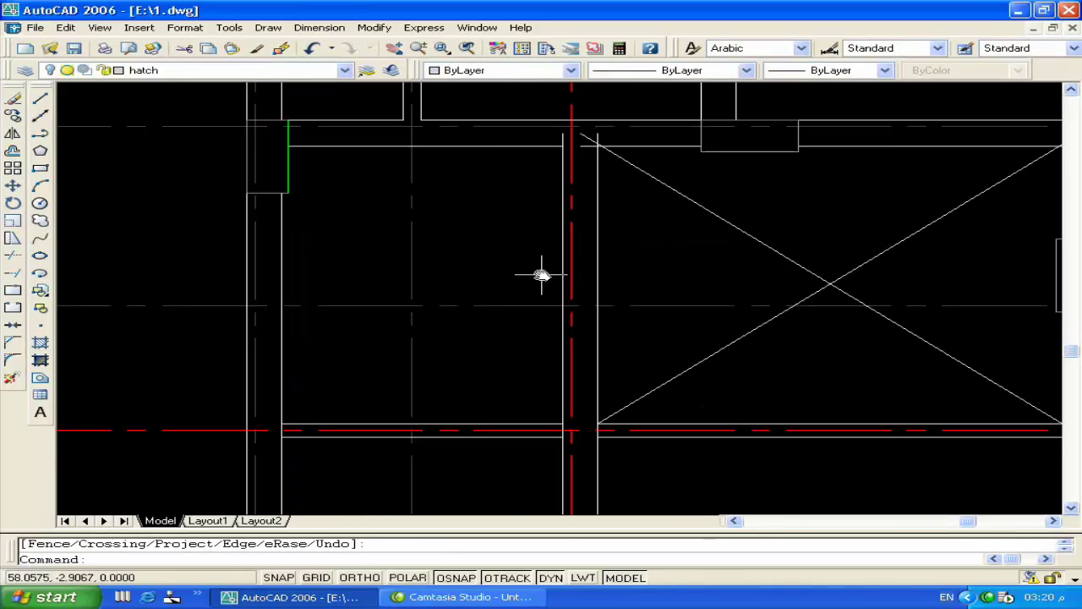
# Step: Grip-stretch the horizontal wall line's left end further left near the X-braced area
pyautogui.moveTo(592, 132); pyautogui.dragTo(514, 228, button='middle')
pyautogui.scroll(3, 514, 229)
pyautogui.click(490, 272)
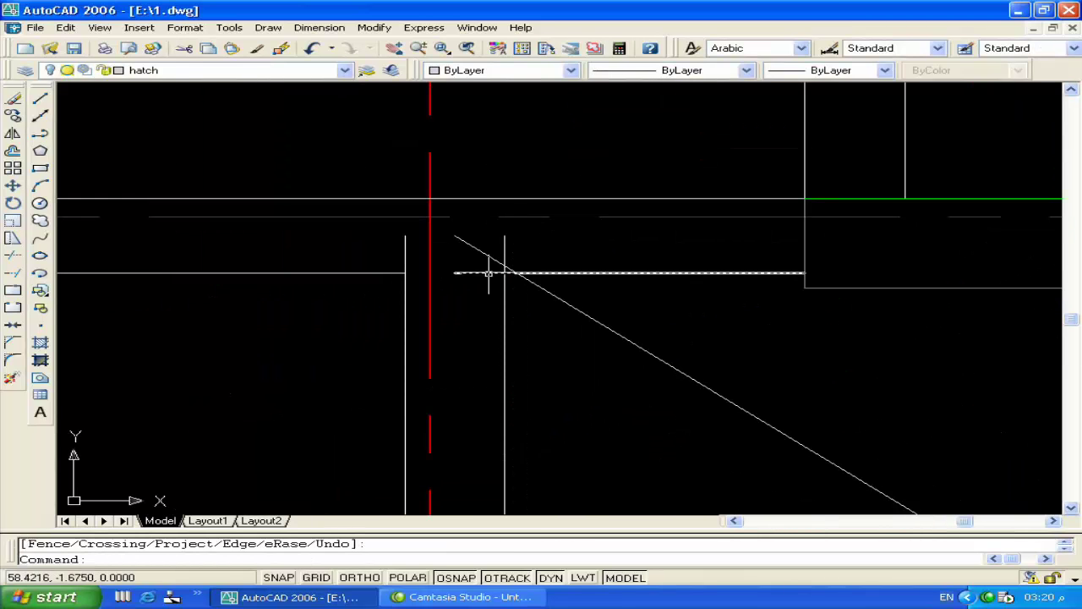
pyautogui.click(455, 272)
pyautogui.click(404, 272)
pyautogui.press('Escape')
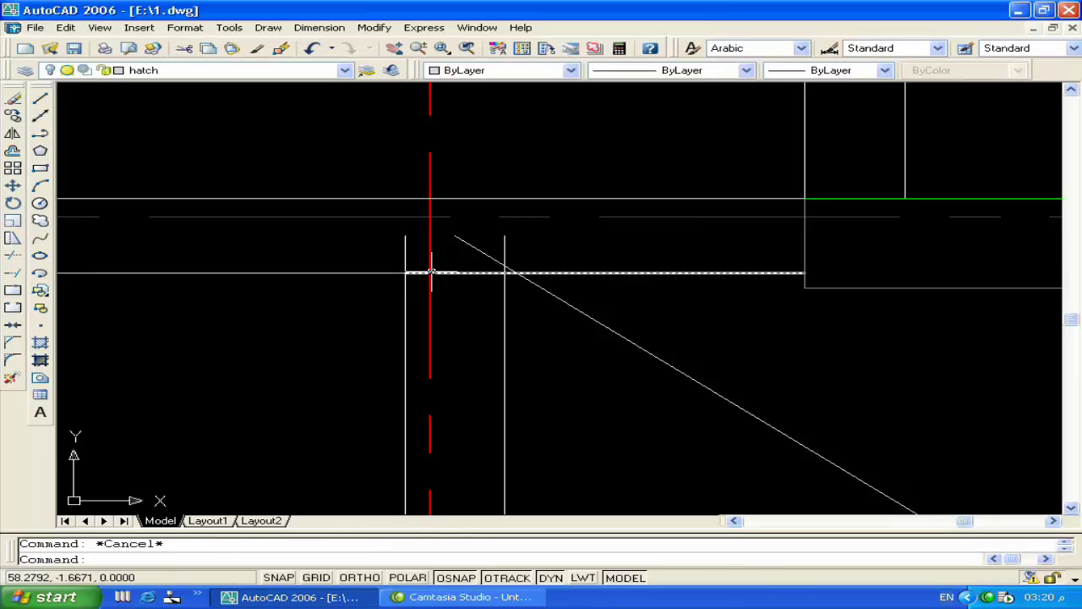
# Step: Trim the vertical and diagonal segments in the X-braced area, then erase the two leftover lines
pyautogui.write('tr')
pyautogui.press('Return')
pyautogui.press('Return')
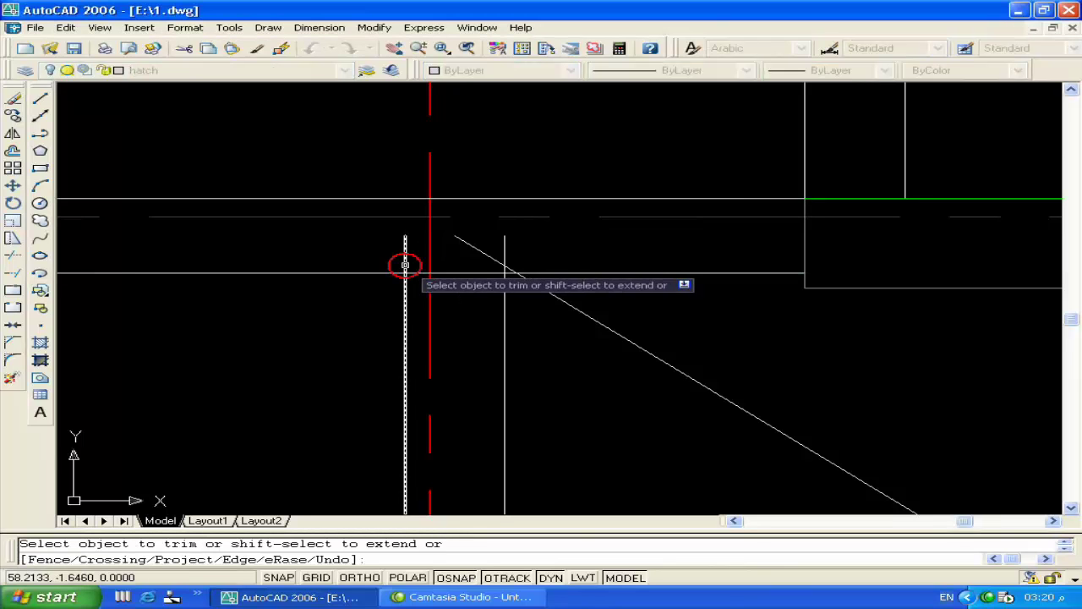
pyautogui.scroll(4, 496, 273)
pyautogui.click(531, 259)
pyautogui.click(559, 258)
pyautogui.press('Return')
pyautogui.click(568, 211)
pyautogui.click(465, 247)
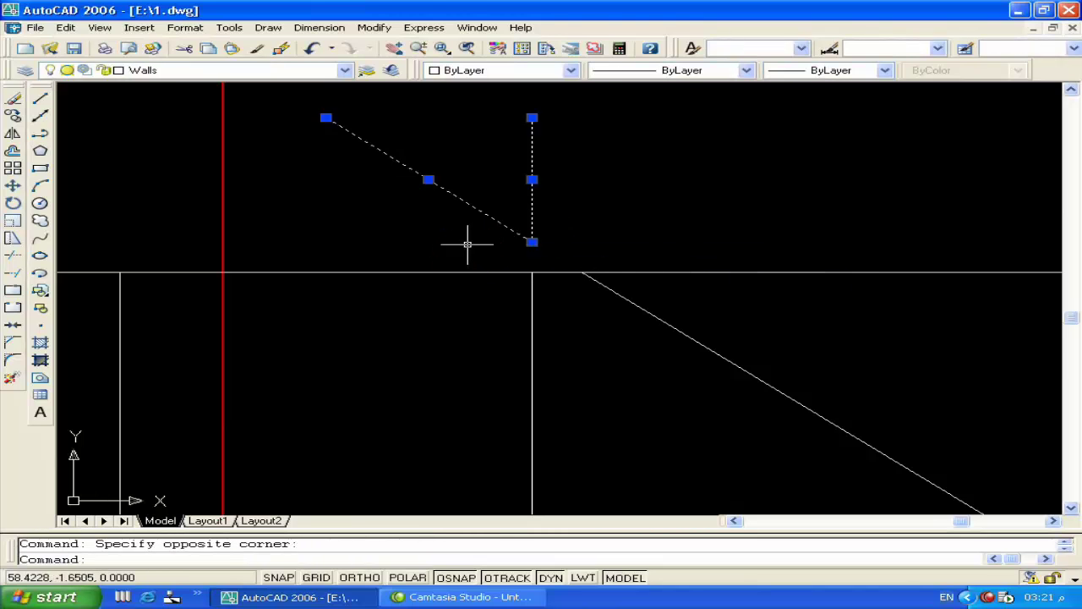
pyautogui.press('Delete')
# Step: Grip-stretch the vertical stair wall line up to meet the horizontal wall line
pyautogui.scroll(-3, 467, 244)
pyautogui.scroll(-2, 594, 290)
pyautogui.scroll(-2, 527, 275)
pyautogui.scroll(-1, 667, 300)
pyautogui.scroll(1, 698, 358)
pyautogui.scroll(5, 620, 249)
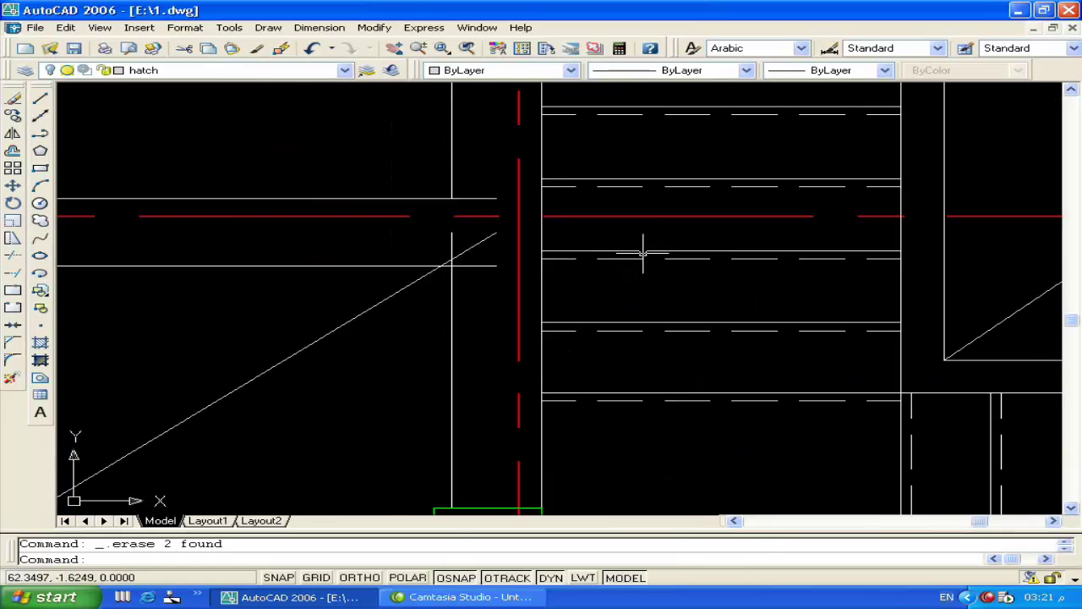
pyautogui.moveTo(599, 339); pyautogui.dragTo(670, 404, button='middle')
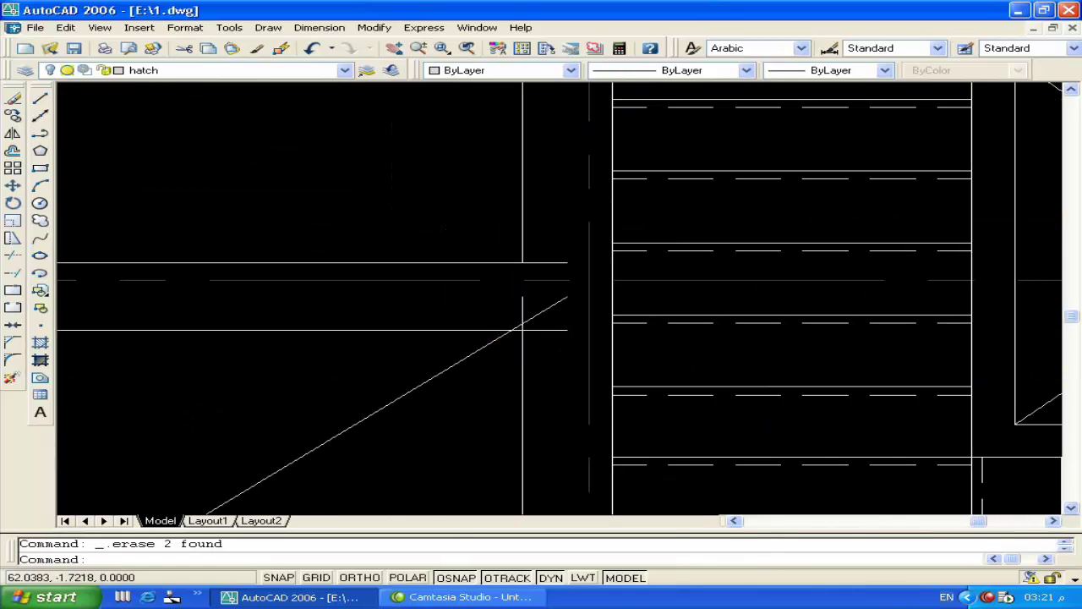
pyautogui.click(523, 383)
pyautogui.click(522, 298)
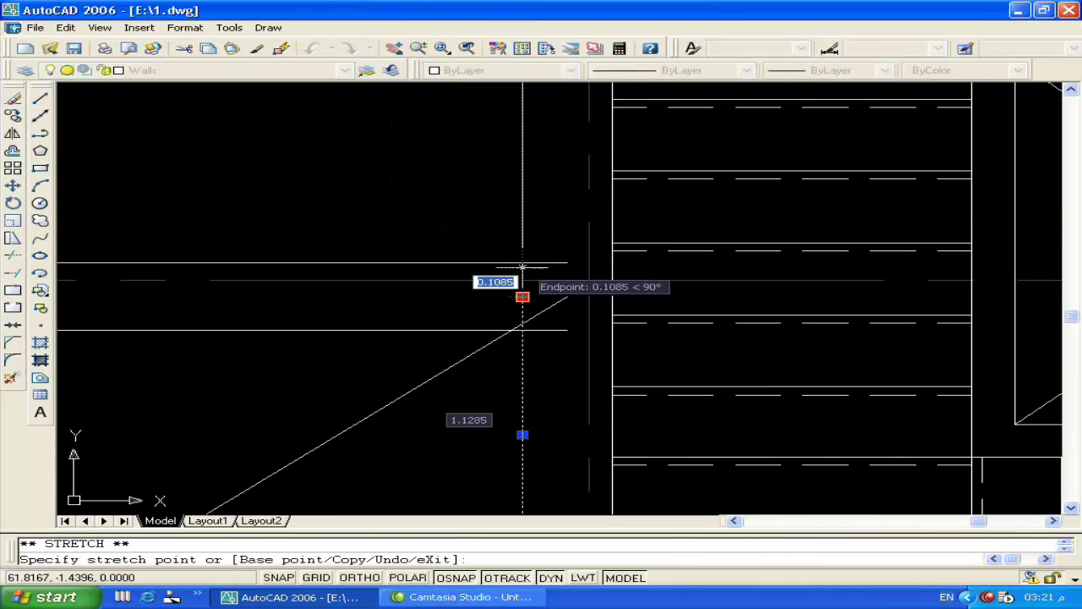
pyautogui.click(522, 262)
pyautogui.press('Escape')
# Step: Trim the right ends of the upper horizontal, diagonal and lower horizontal lines
pyautogui.write('tr')
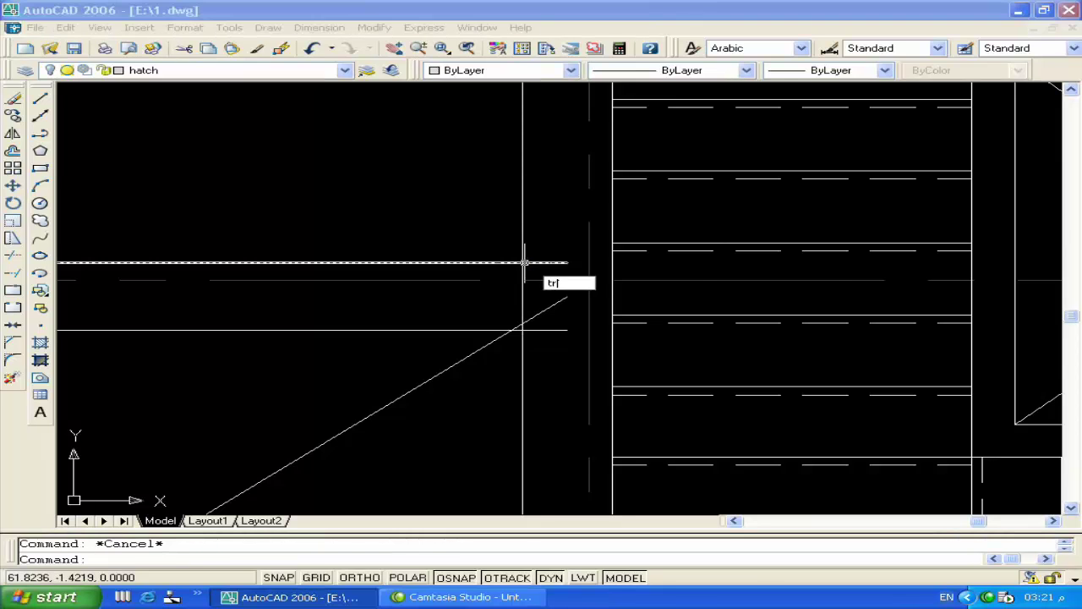
pyautogui.press('Return')
pyautogui.press('Return')
pyautogui.click(550, 262)
pyautogui.click(553, 306)
pyautogui.click(549, 330)
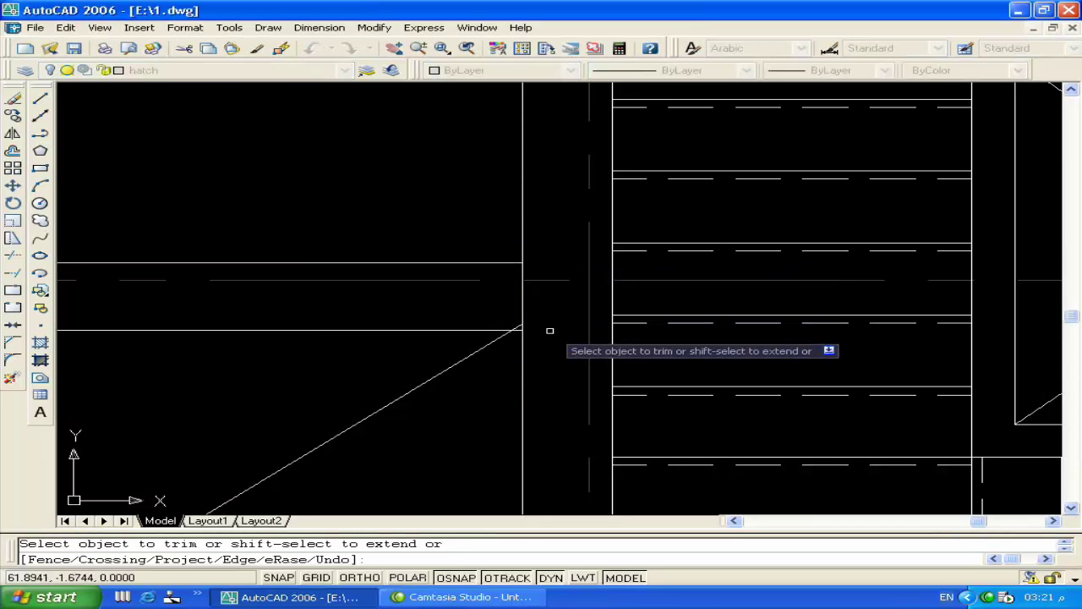
pyautogui.press('Return')
# Step: Grip-stretch the wall line below the stairs so it ends at the wall corner
pyautogui.scroll(-2, 551, 308)
pyautogui.scroll(-2, 553, 338)
pyautogui.scroll(-2, 558, 372)
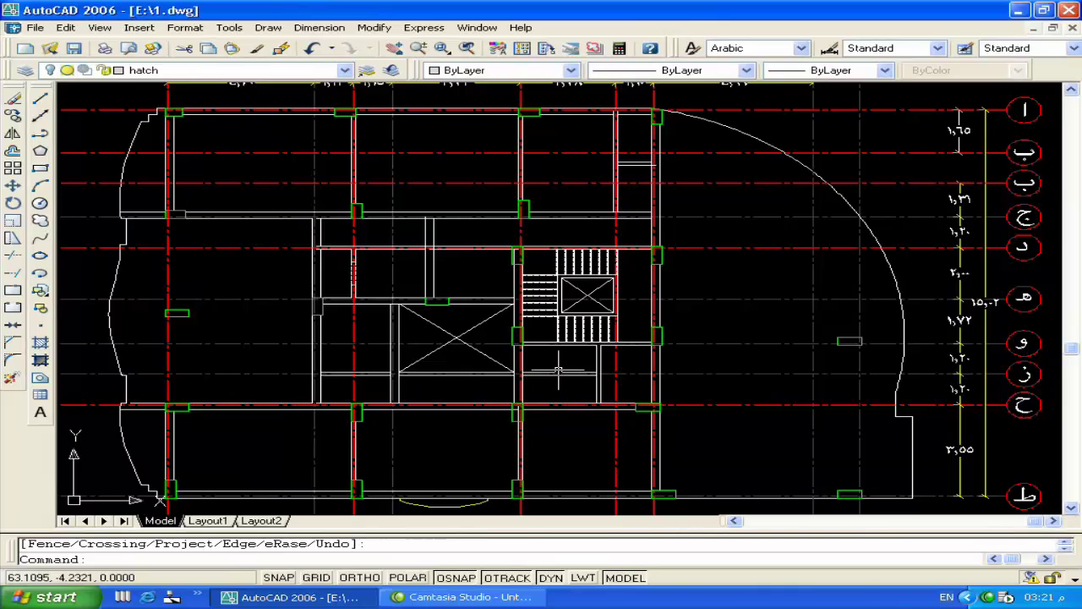
pyautogui.scroll(2, 559, 372)
pyautogui.scroll(2, 604, 375)
pyautogui.scroll(2, 640, 367)
pyautogui.click(662, 351)
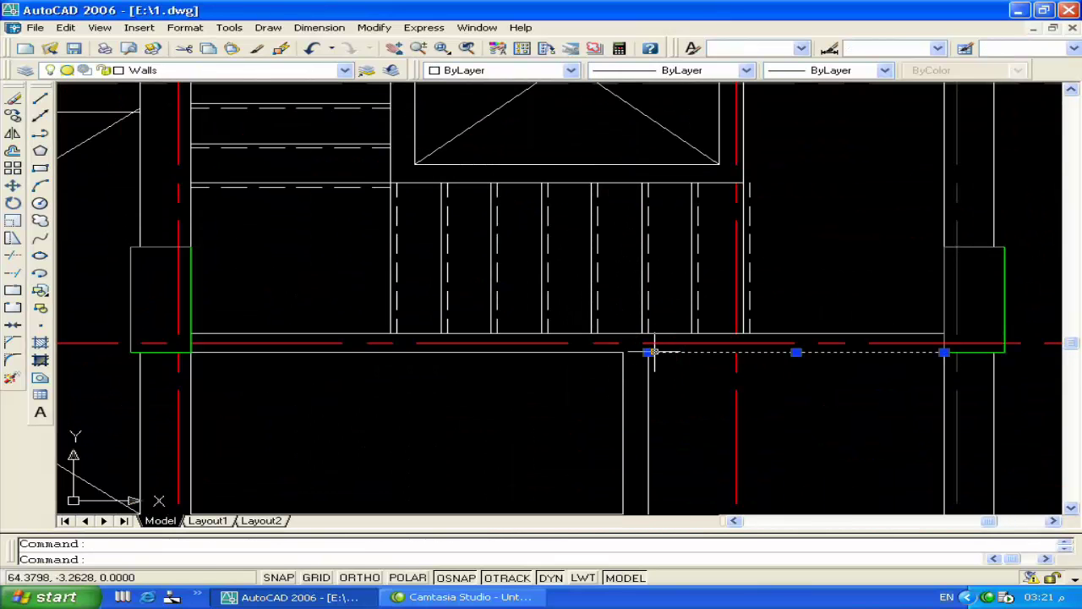
pyautogui.click(653, 352)
pyautogui.click(623, 352)
pyautogui.press('Escape')
# Step: Trim the vertical line below the stair column and delete the leftover short line
pyautogui.scroll(-2, 735, 334)
pyautogui.scroll(-3, 735, 334)
pyautogui.moveTo(727, 333); pyautogui.dragTo(715, 375, button='middle')
pyautogui.moveTo(678, 270); pyautogui.dragTo(702, 294, button='middle')
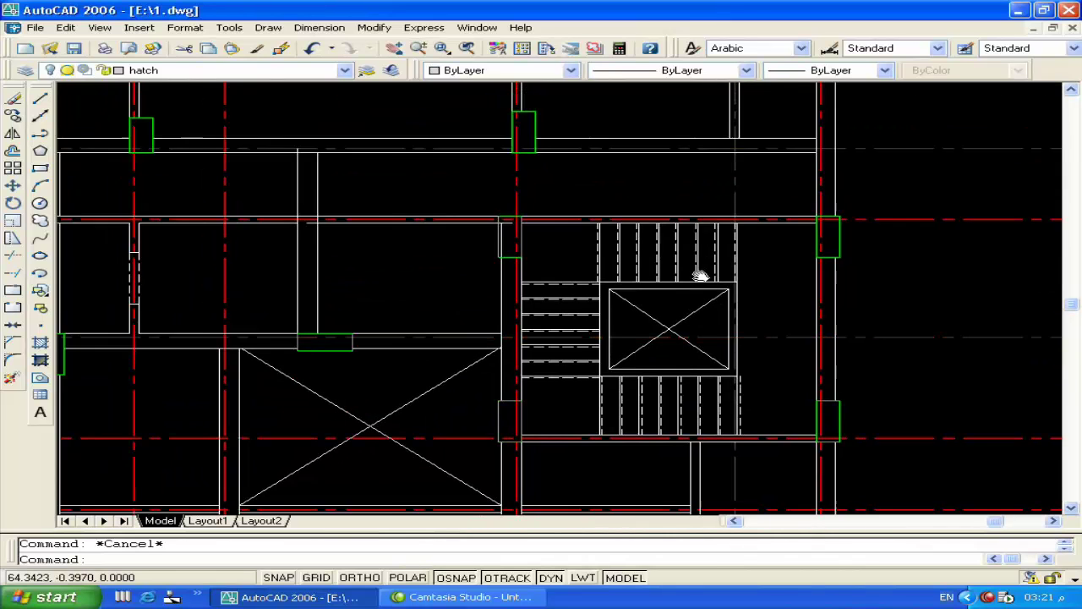
pyautogui.scroll(4, 526, 240)
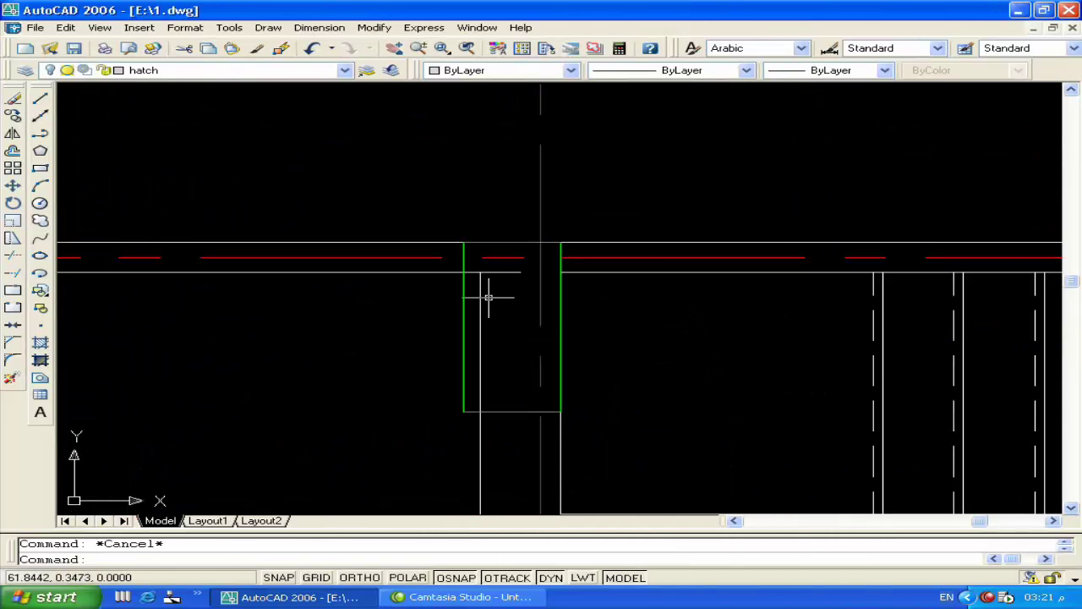
pyautogui.write('tr')
pyautogui.press('Return')
pyautogui.press('Return')
pyautogui.press('Return')
pyautogui.press('Return')
pyautogui.press('Return')
pyautogui.click(478, 367)
pyautogui.press('Return')
pyautogui.click(500, 272)
pyautogui.press('Delete')
# Step: Trim away the upper and lower wall segments lying between the lines
pyautogui.scroll(-4, 584, 273)
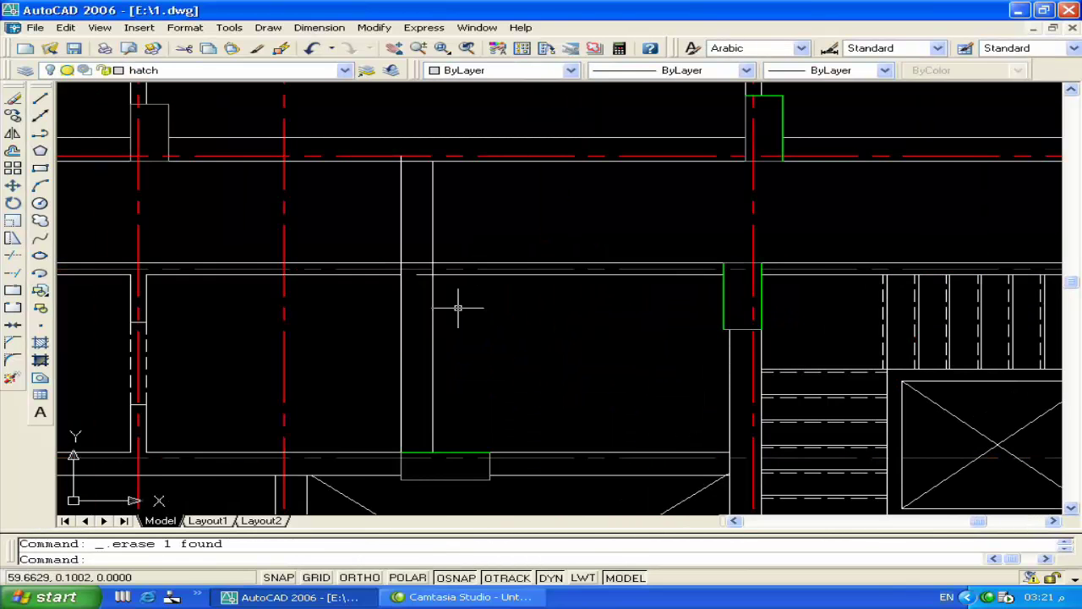
pyautogui.scroll(1, 507, 303)
pyautogui.scroll(2, 519, 298)
pyautogui.scroll(1, 514, 291)
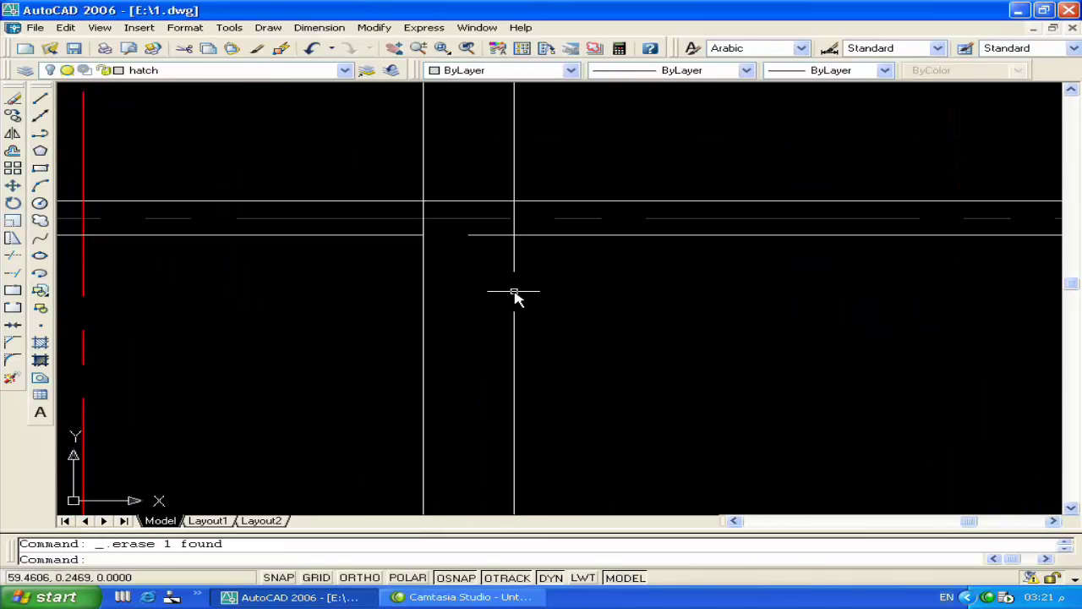
pyautogui.write('tr')
pyautogui.press('Return')
pyautogui.press('Return')
pyautogui.click(493, 202)
pyautogui.click(483, 235)
pyautogui.scroll(-3, 406, 279)
pyautogui.scroll(2, 406, 281)
pyautogui.press('Return')
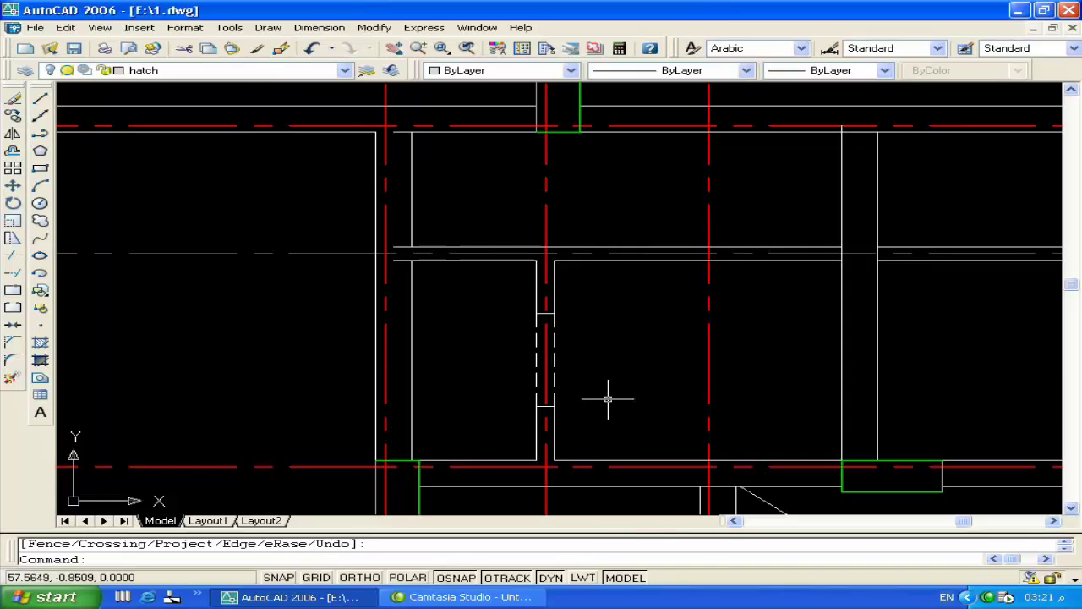
# Step: Trim off the wall line stub projecting past the corner
pyautogui.moveTo(607, 398); pyautogui.dragTo(592, 321, button='middle')
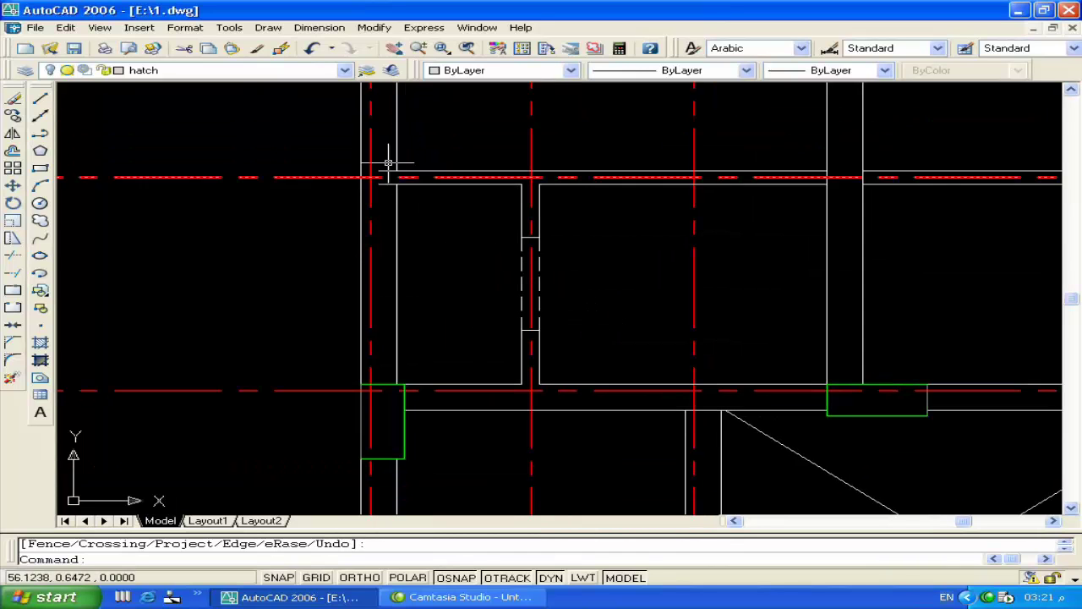
pyautogui.scroll(5, 386, 166)
pyautogui.click(420, 190)
pyautogui.click(420, 191)
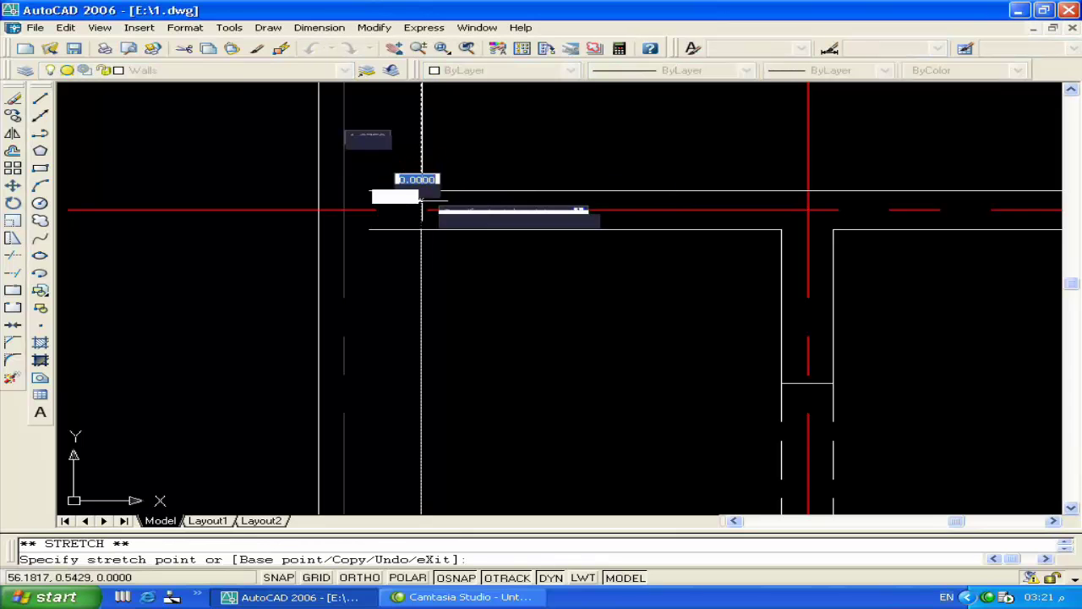
pyautogui.press('Escape')
pyautogui.press('Escape')
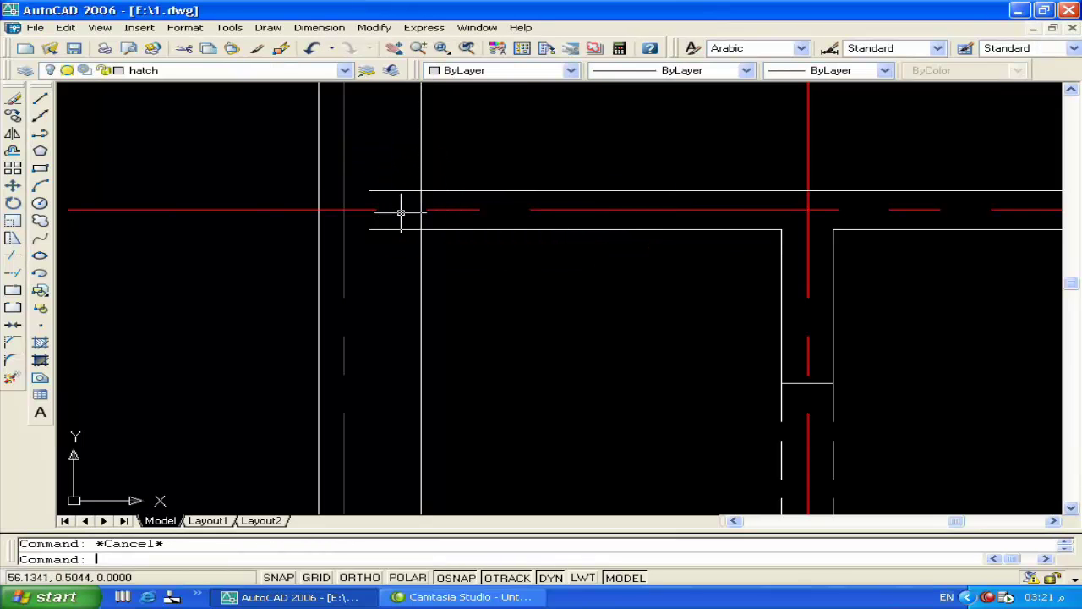
pyautogui.write('tr')
pyautogui.press('Return')
pyautogui.press('Return')
pyautogui.click(392, 191)
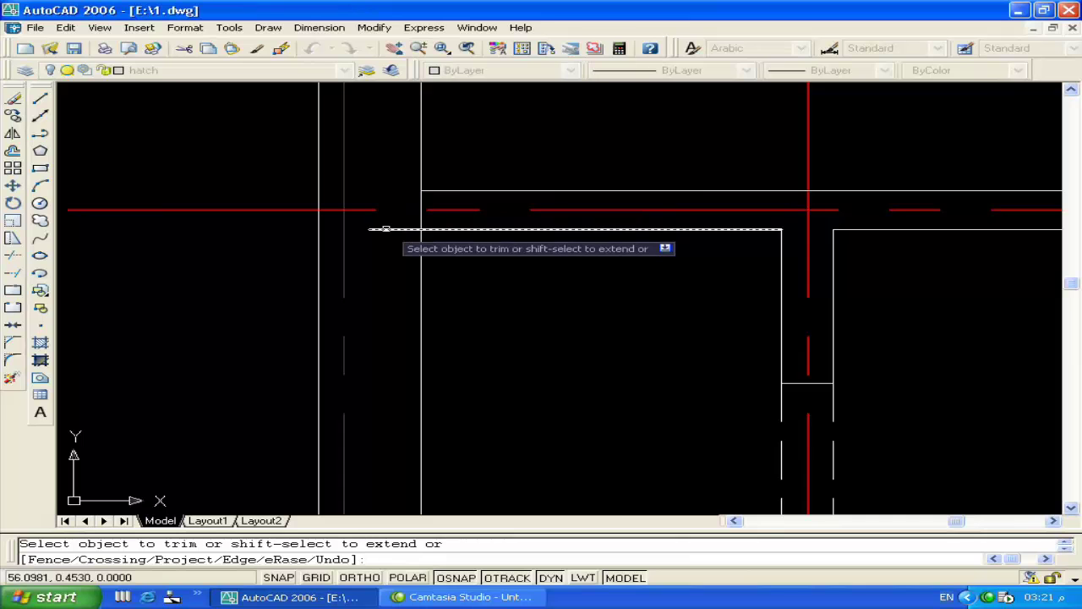
pyautogui.press('Return')
pyautogui.scroll(-3, 411, 246)
pyautogui.scroll(3, 386, 223)
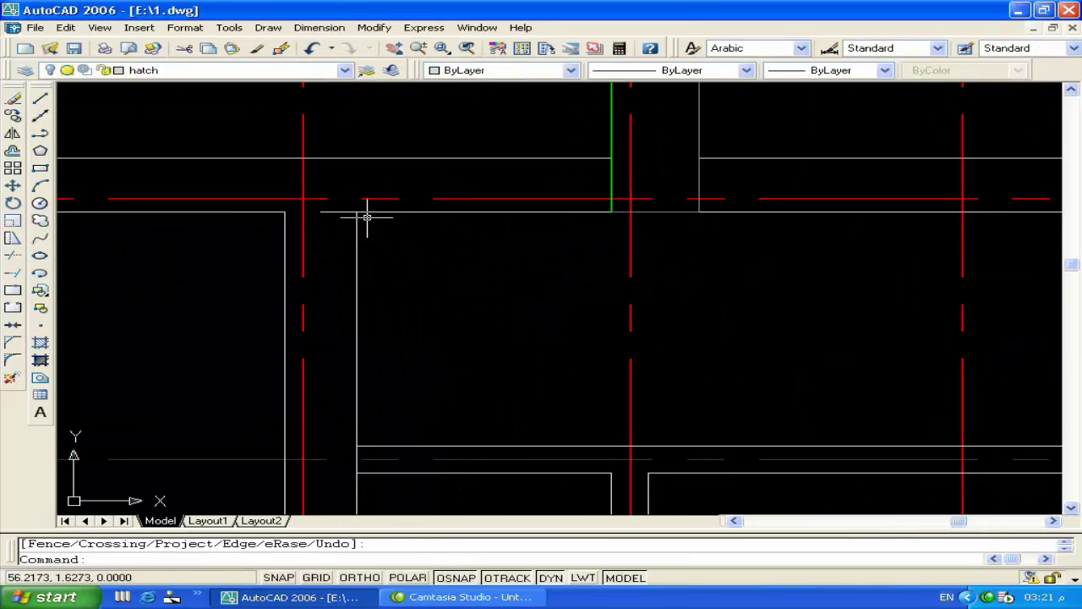
# Step: Grip-stretch the wall line's end left to the corner point
pyautogui.click(350, 212)
pyautogui.click(321, 212)
pyautogui.click(298, 212)
pyautogui.press('Escape')
pyautogui.scroll(-3, 507, 213)
pyautogui.moveTo(507, 212)
pyautogui.mouseDown(button='middle')
pyautogui.moveTo(712, 272)
pyautogui.moveTo(633, 273)
pyautogui.moveTo(620, 259)
pyautogui.mouseUp(button='middle')
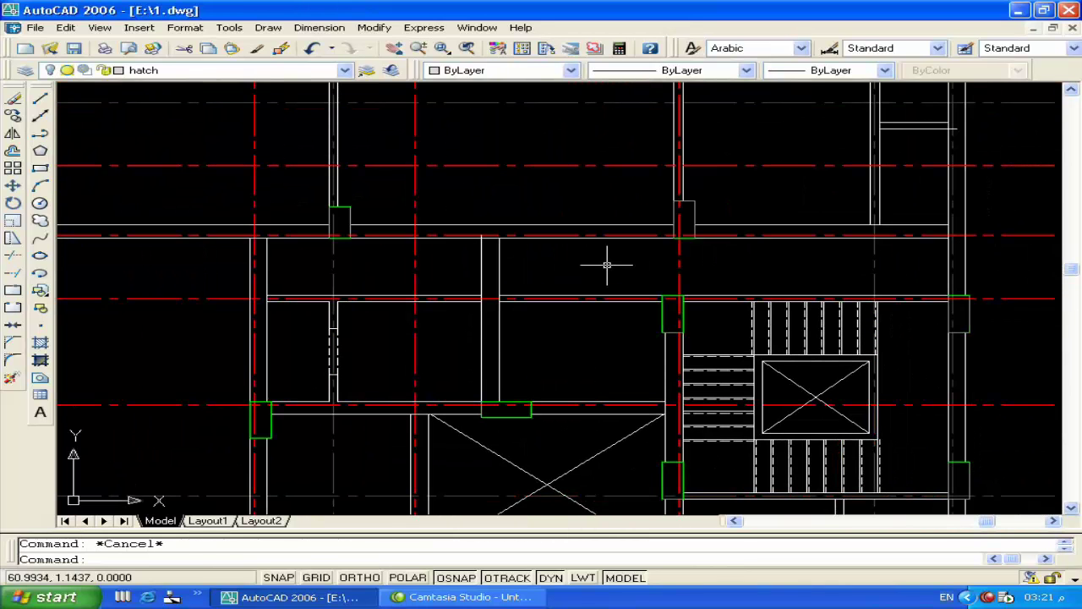
pyautogui.scroll(7, 476, 238)
# Step: Start another trim and pan across the plan to check the remaining column junctions
pyautogui.write('tr')
pyautogui.press('Return')
pyautogui.press('Return')
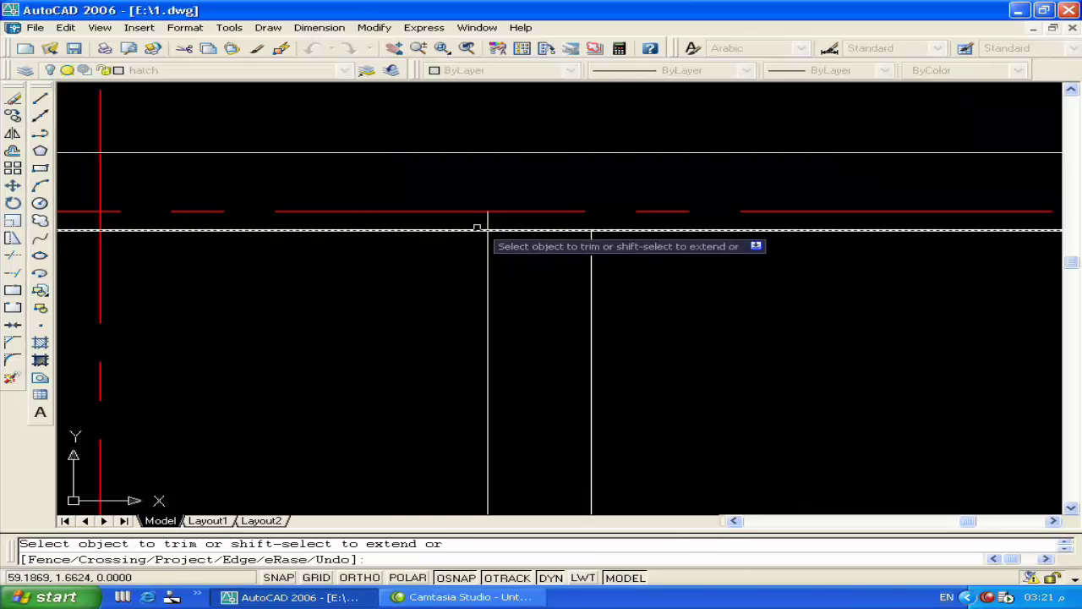
pyautogui.press('Return')
pyautogui.scroll(-7, 482, 236)
pyautogui.moveTo(516, 259); pyautogui.dragTo(481, 269, button='middle')
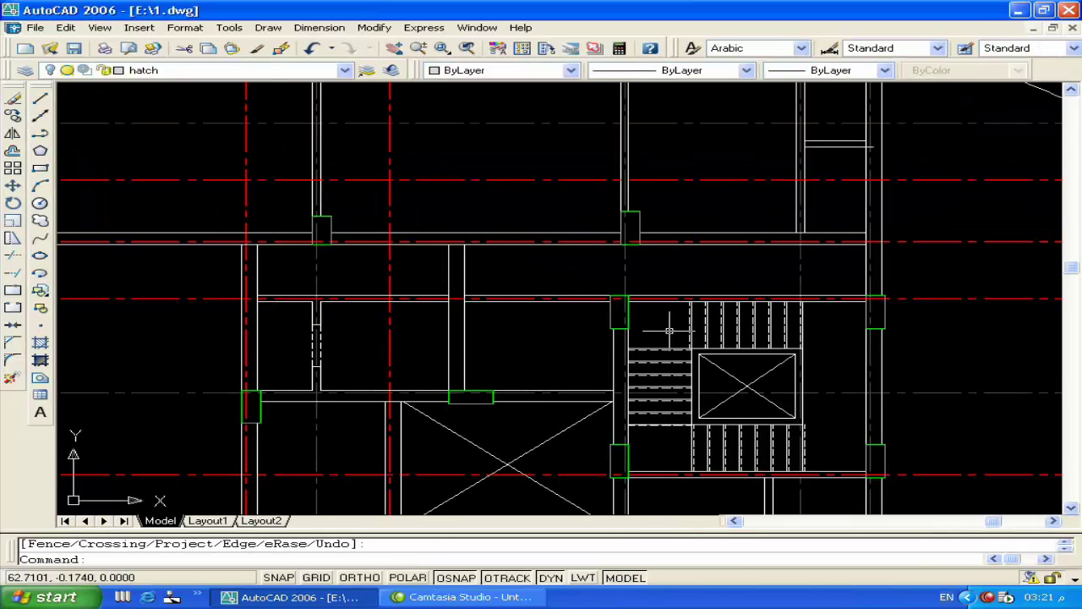
pyautogui.moveTo(669, 331); pyautogui.dragTo(632, 389, button='middle')
pyautogui.moveTo(727, 297)
pyautogui.mouseDown(button='middle')
pyautogui.moveTo(727, 341)
pyautogui.moveTo(677, 306)
pyautogui.mouseUp(button='middle')
pyautogui.scroll(-1, 677, 306)
pyautogui.scroll(-1, 625, 325)
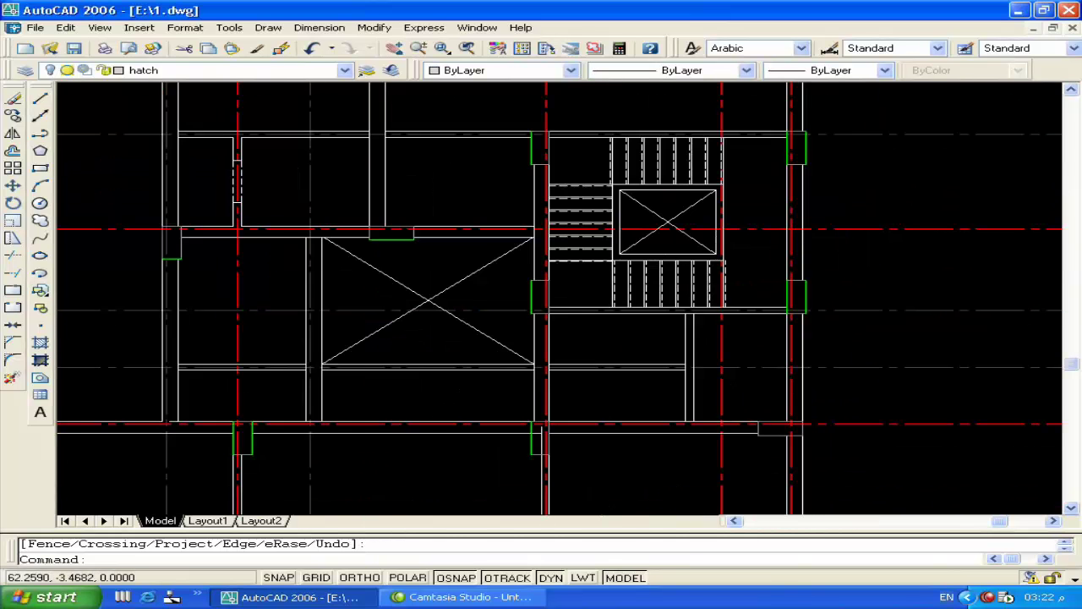
pyautogui.scroll(-1, 566, 317)
pyautogui.scroll(-2, 824, 372)
pyautogui.scroll(2, 752, 387)
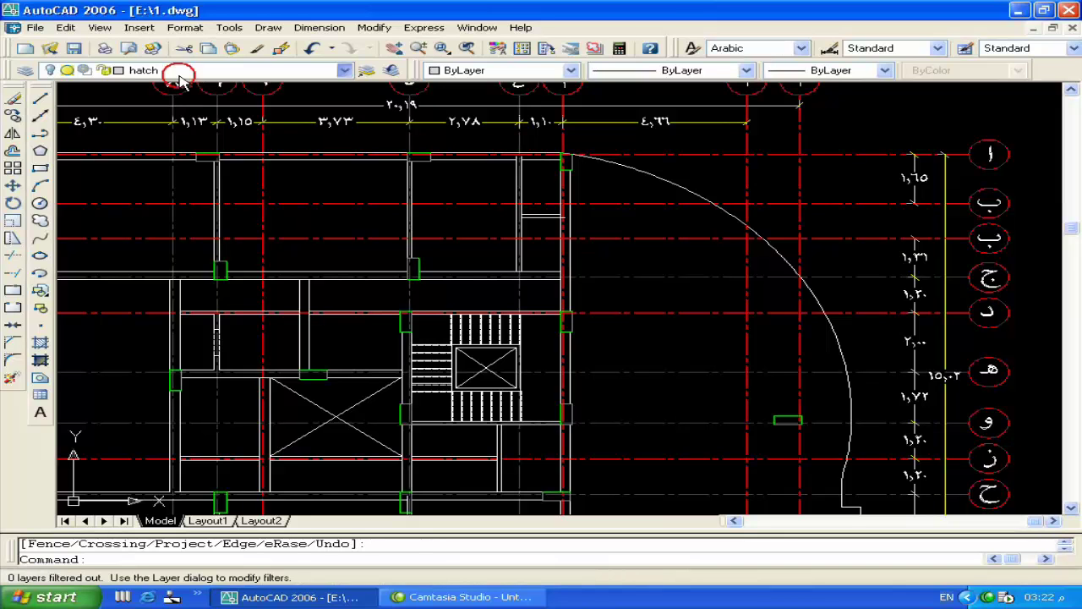
# Step: Turn the hatch layer back on and inspect the hatched round column on the arc
pyautogui.click(181, 71)
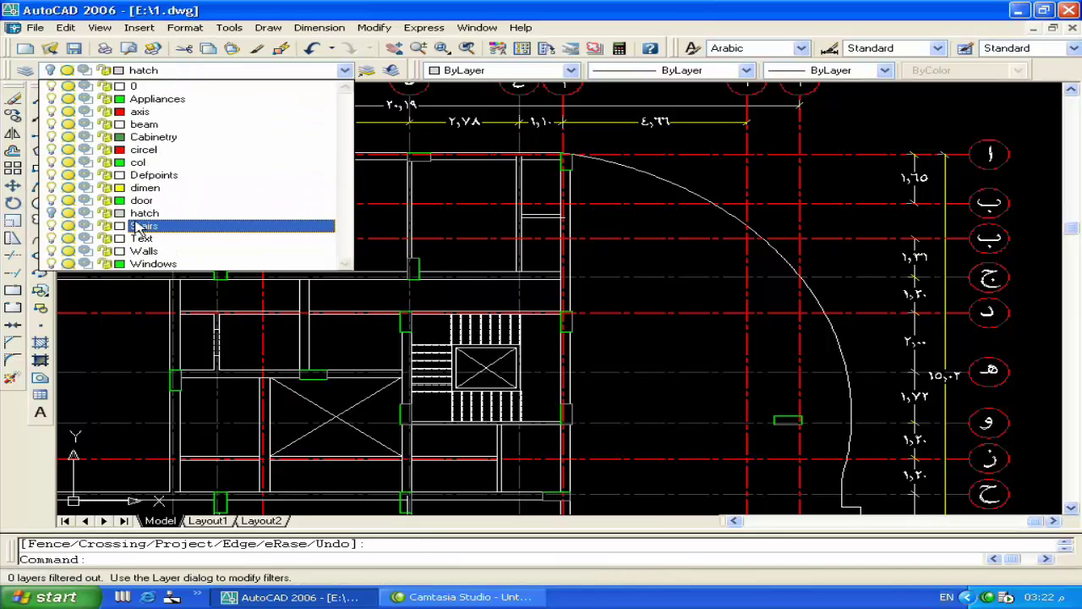
pyautogui.click(50, 212)
pyautogui.click(629, 303)
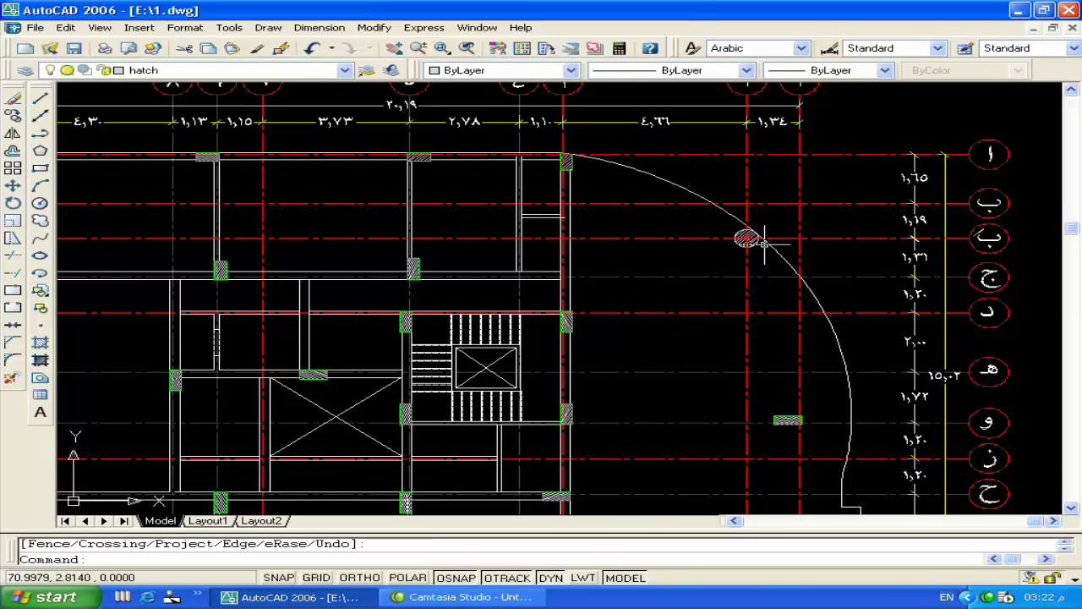
pyautogui.scroll(5, 753, 237)
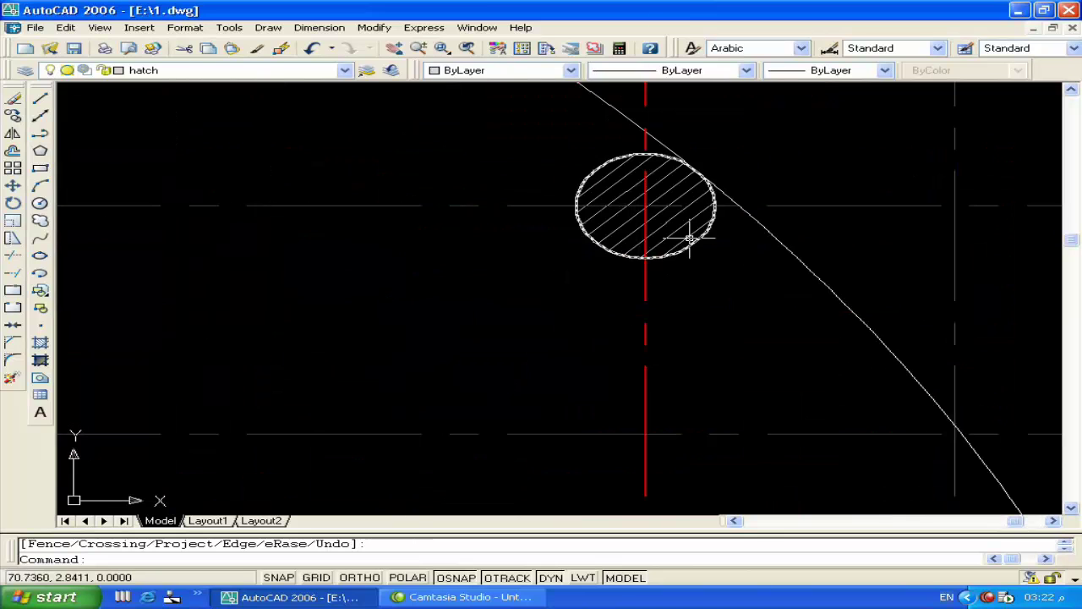
pyautogui.click(605, 249)
pyautogui.scroll(-5, 605, 249)
pyautogui.moveTo(604, 264); pyautogui.dragTo(662, 275, button='middle')
pyautogui.press('Escape')
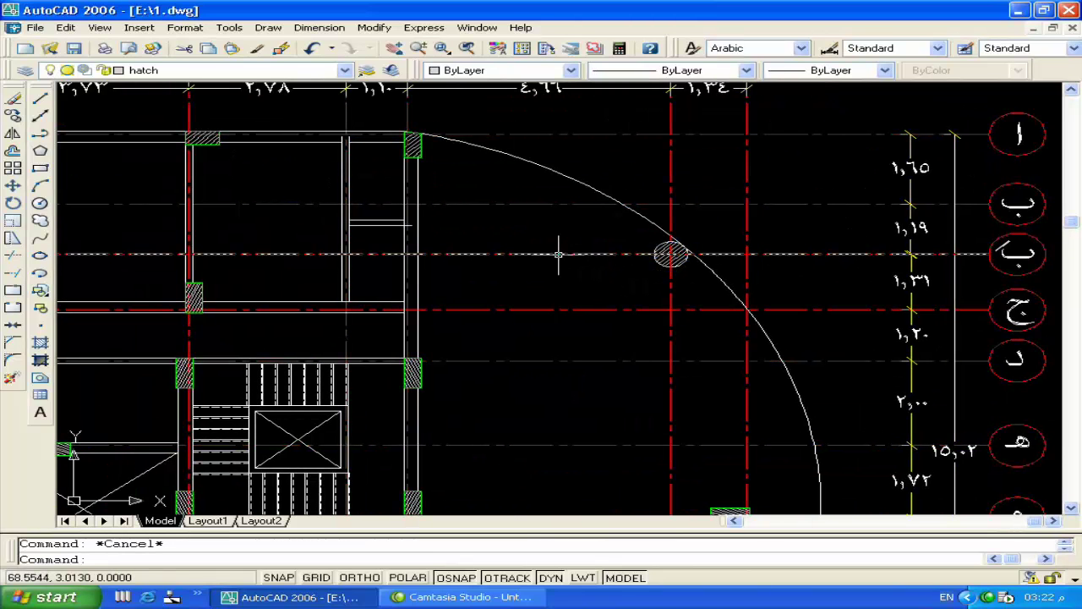
# Step: Use MA to copy a rectangular column's hatch properties onto the round column's hatch
pyautogui.write('ma')
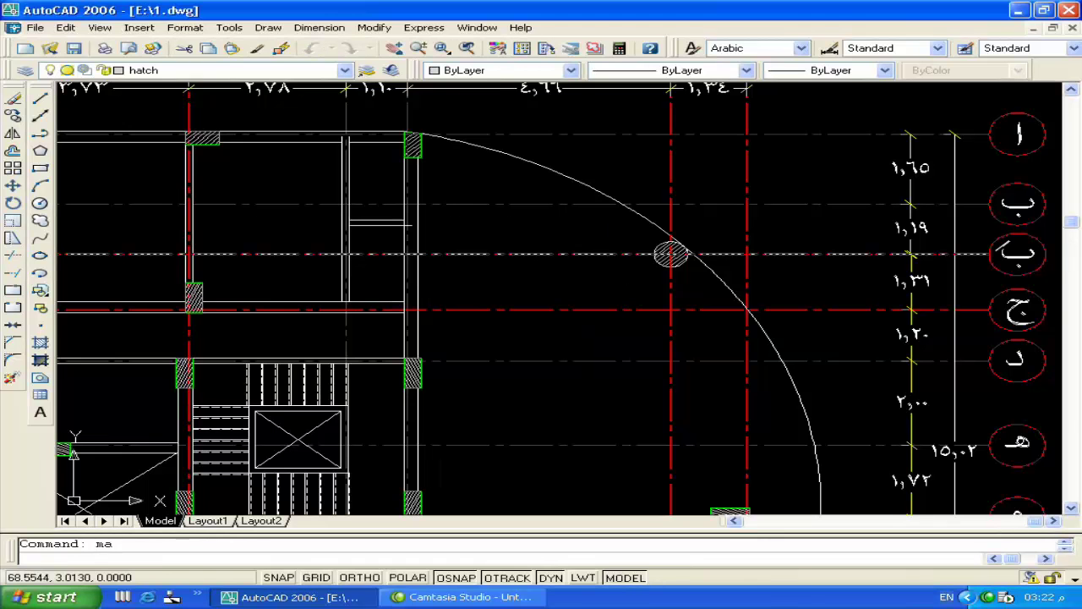
pyautogui.press('Return')
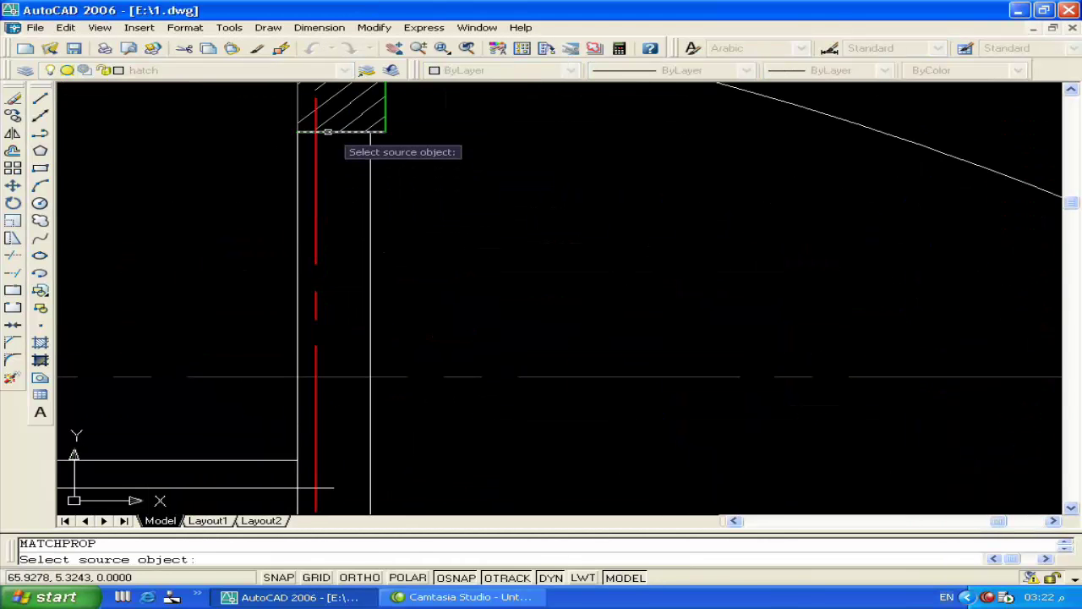
pyautogui.click(338, 128)
pyautogui.scroll(5, 812, 355)
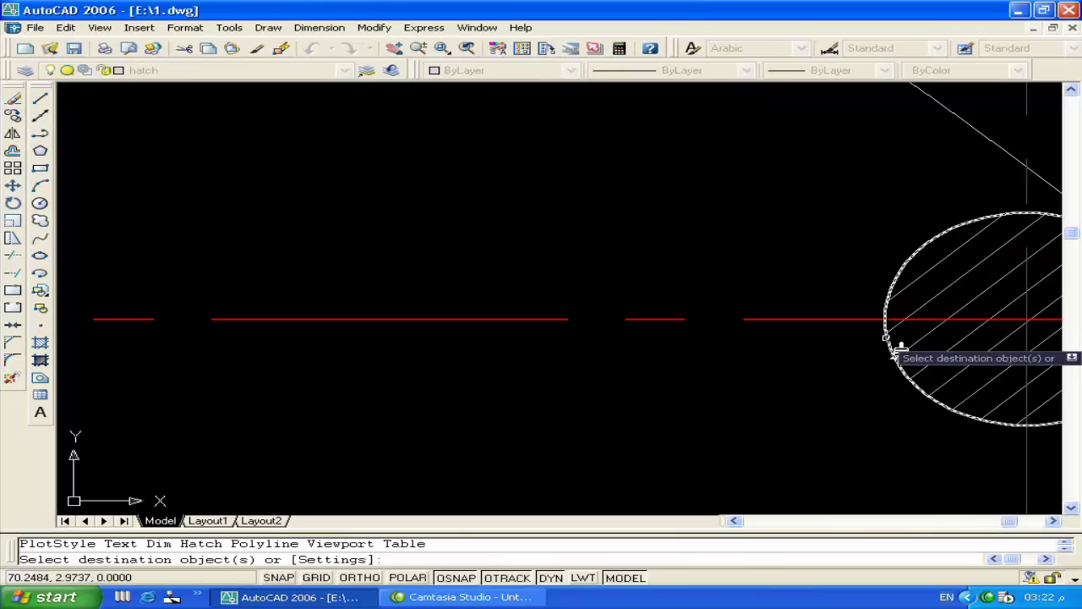
pyautogui.click(889, 349)
pyautogui.press('Return')
pyautogui.scroll(-2, 730, 358)
pyautogui.scroll(-2, 665, 242)
pyautogui.scroll(-3, 665, 241)
pyautogui.scroll(1, 676, 346)
pyautogui.scroll(1, 676, 346)
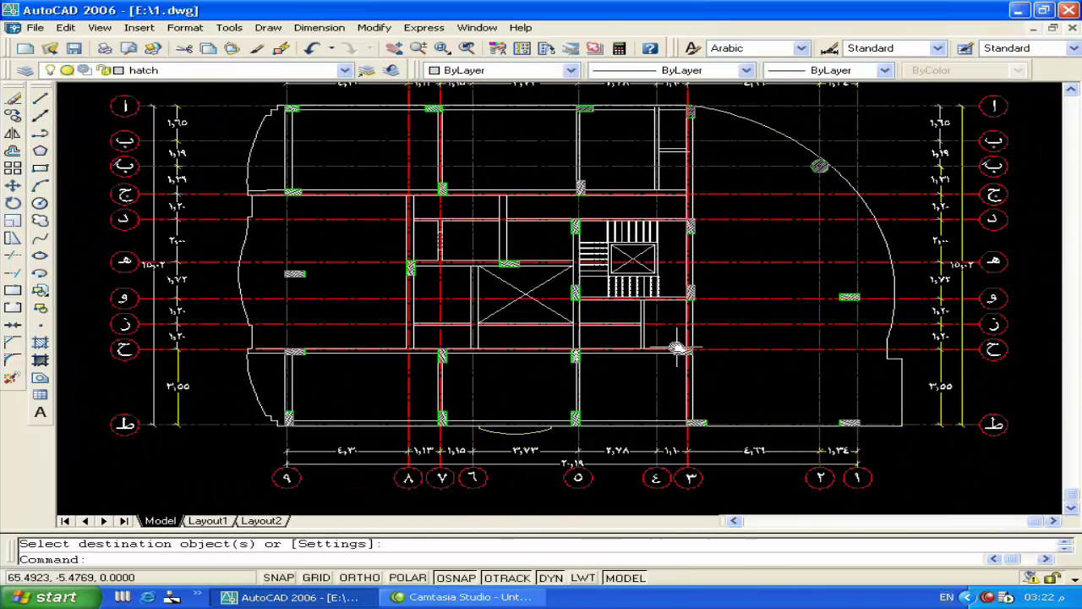
pyautogui.scroll(3, 676, 351)
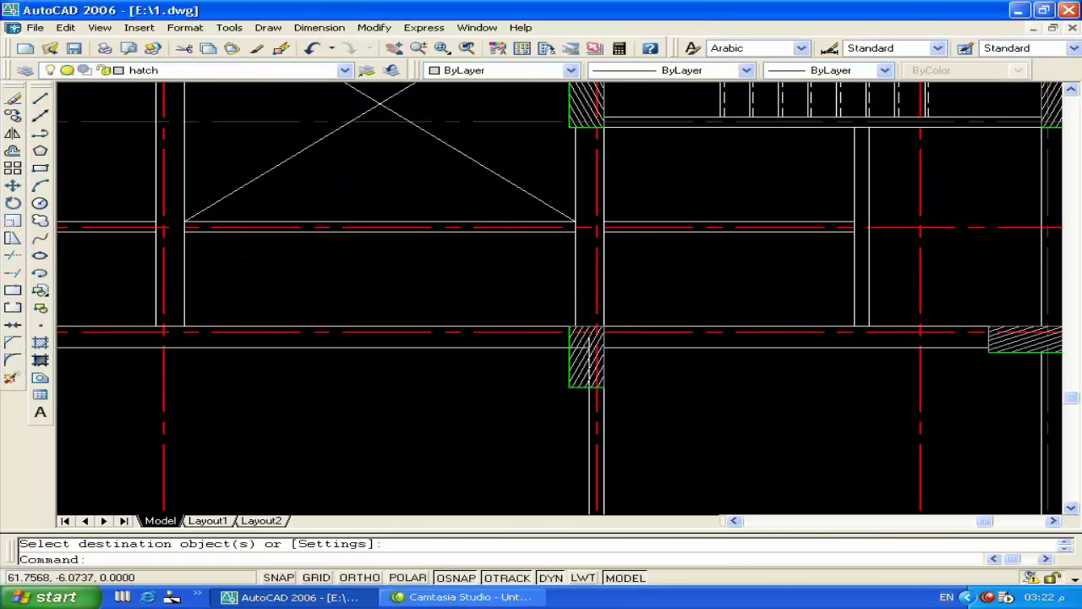
pyautogui.scroll(2, 571, 372)
pyautogui.scroll(-3, 571, 372)
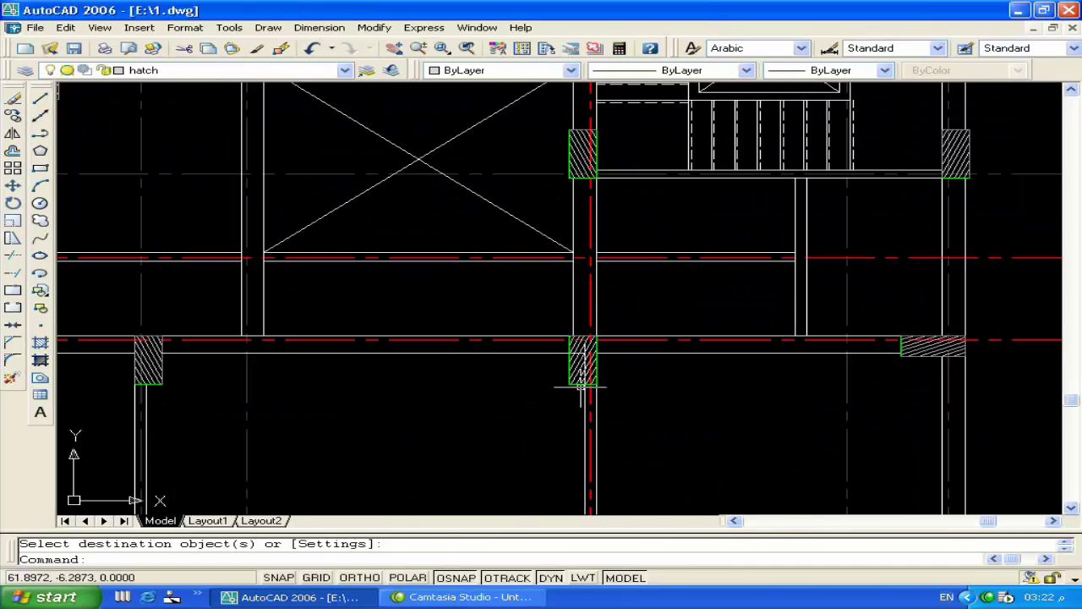
pyautogui.scroll(3, 581, 389)
pyautogui.scroll(2, 546, 325)
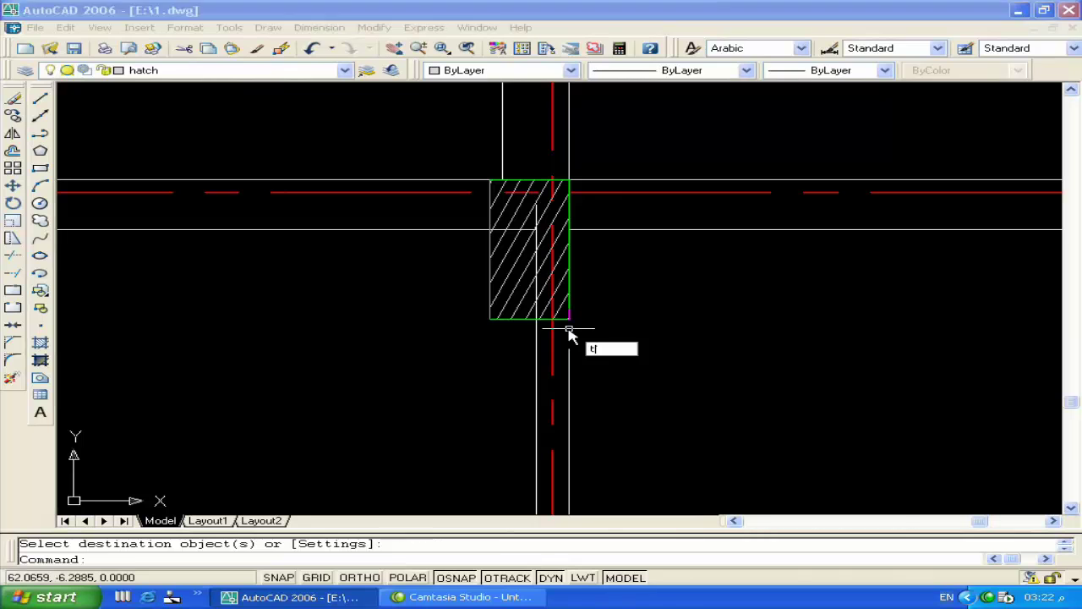
# Step: Pick the column hatch edges as the trim cutting edges
pyautogui.press('Return')
pyautogui.scroll(3, 519, 321)
pyautogui.scroll(2, 519, 321)
pyautogui.click(507, 308)
pyautogui.scroll(-2, 508, 307)
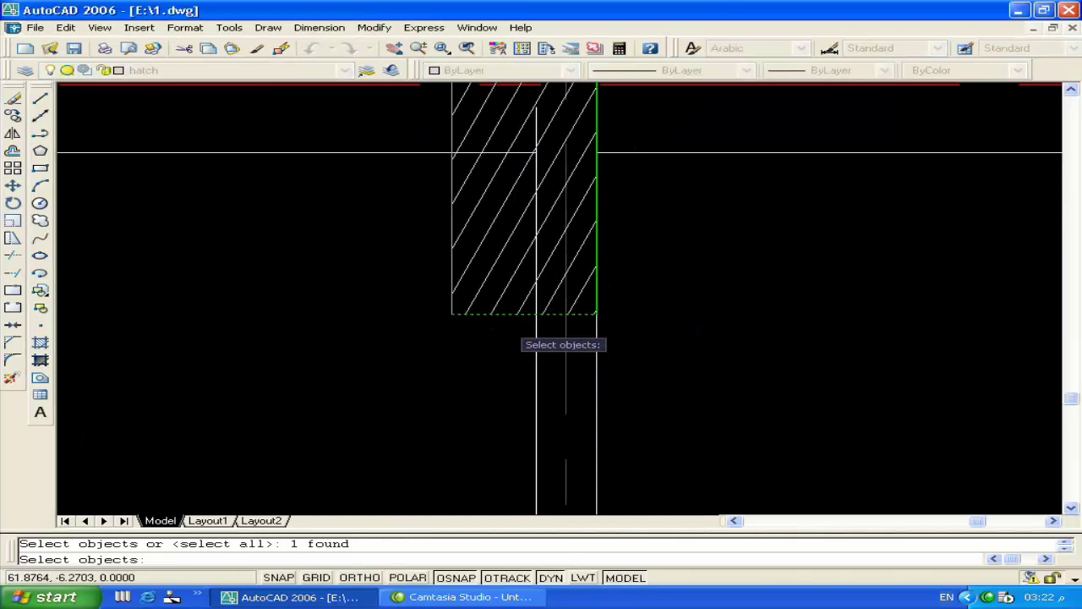
pyautogui.scroll(-2, 502, 325)
pyautogui.click(471, 226)
pyautogui.press('Return')
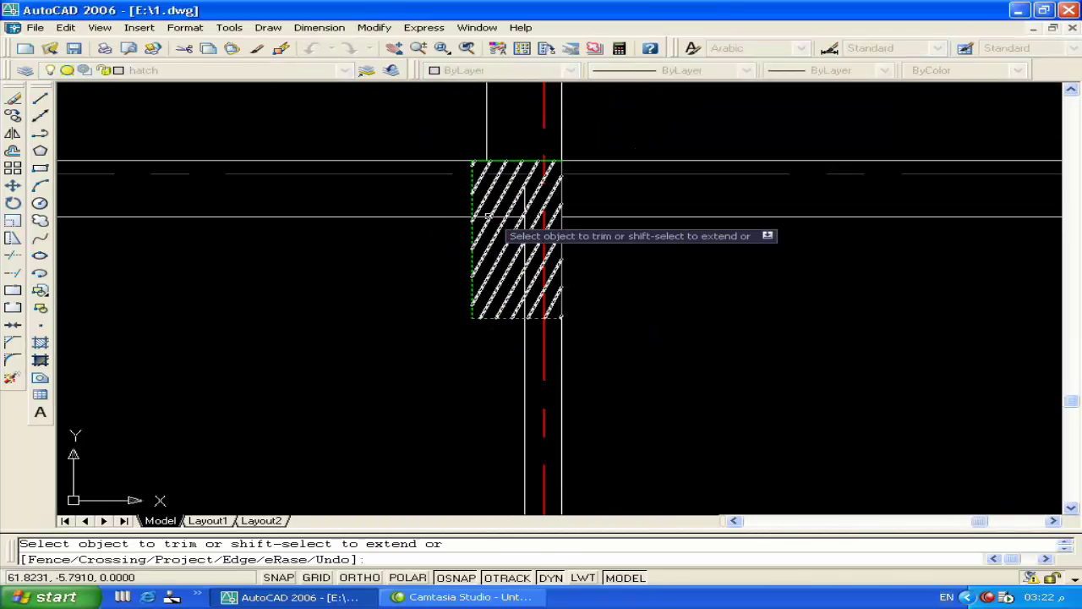
# Step: Trim away the horizontal and vertical line pieces inside the hatched column
pyautogui.scroll(5, 488, 216)
pyautogui.click(581, 217)
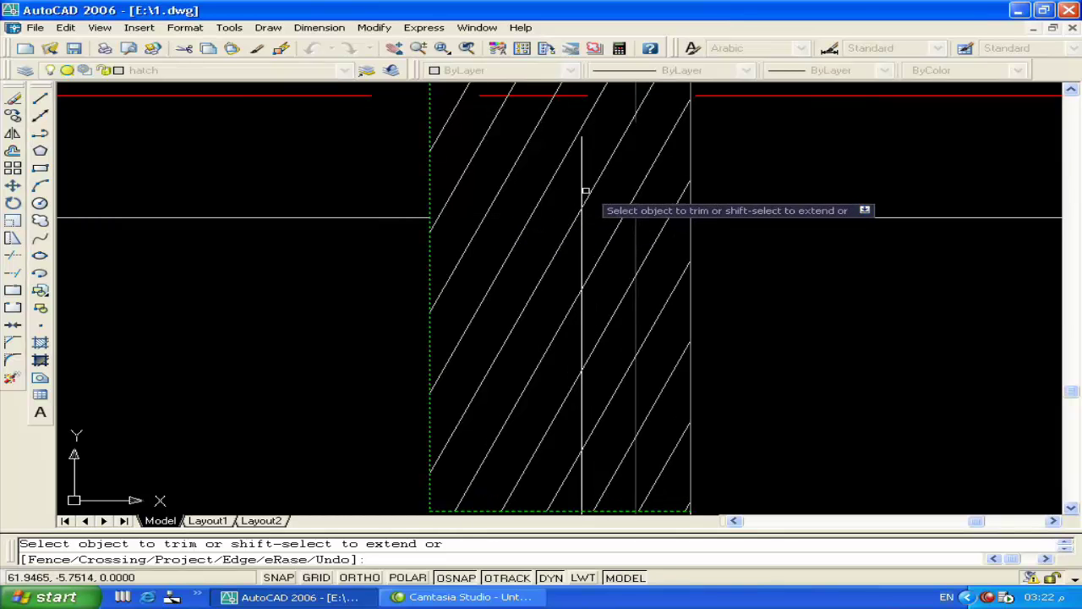
pyautogui.click(581, 178)
pyautogui.press('Return')
pyautogui.scroll(-3, 587, 288)
pyautogui.scroll(-2, 613, 277)
pyautogui.moveTo(650, 385)
pyautogui.mouseDown(button='middle')
pyautogui.moveTo(710, 373)
pyautogui.moveTo(696, 399)
pyautogui.mouseUp(button='middle')
pyautogui.scroll(-2, 710, 370)
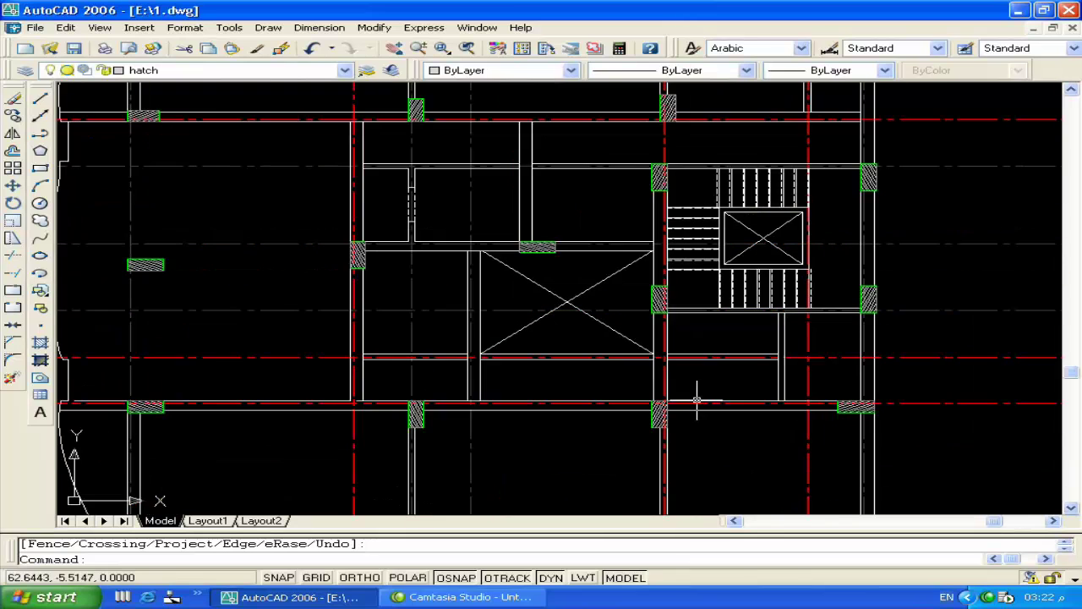
pyautogui.scroll(-4, 688, 385)
pyautogui.moveTo(847, 238); pyautogui.dragTo(799, 231, button='middle')
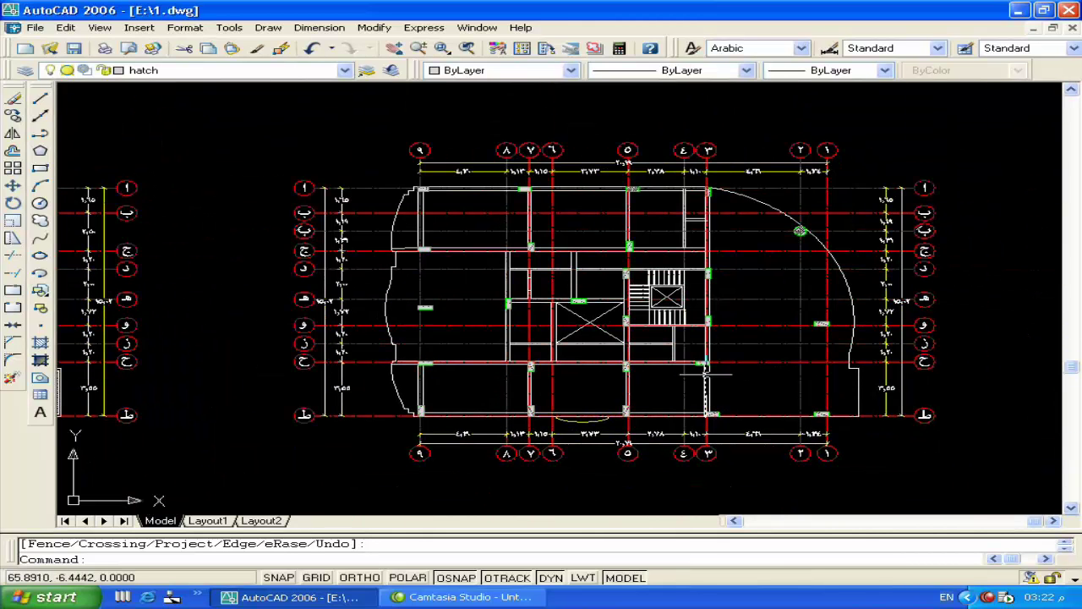
pyautogui.scroll(1, 742, 384)
pyautogui.scroll(1, 700, 411)
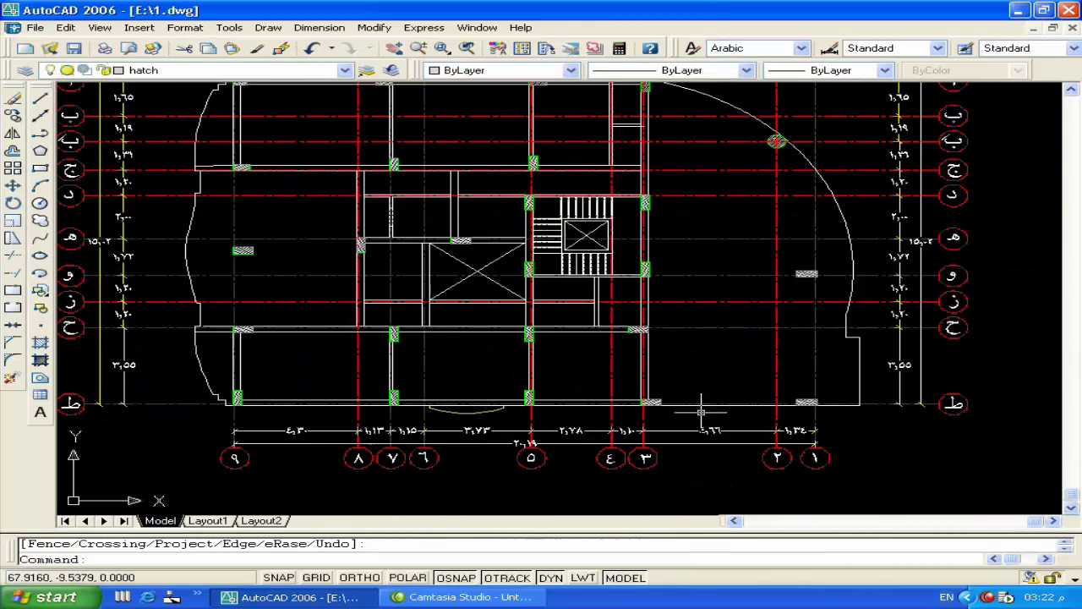
pyautogui.scroll(1, 591, 367)
pyautogui.moveTo(613, 372); pyautogui.dragTo(607, 412, button='middle')
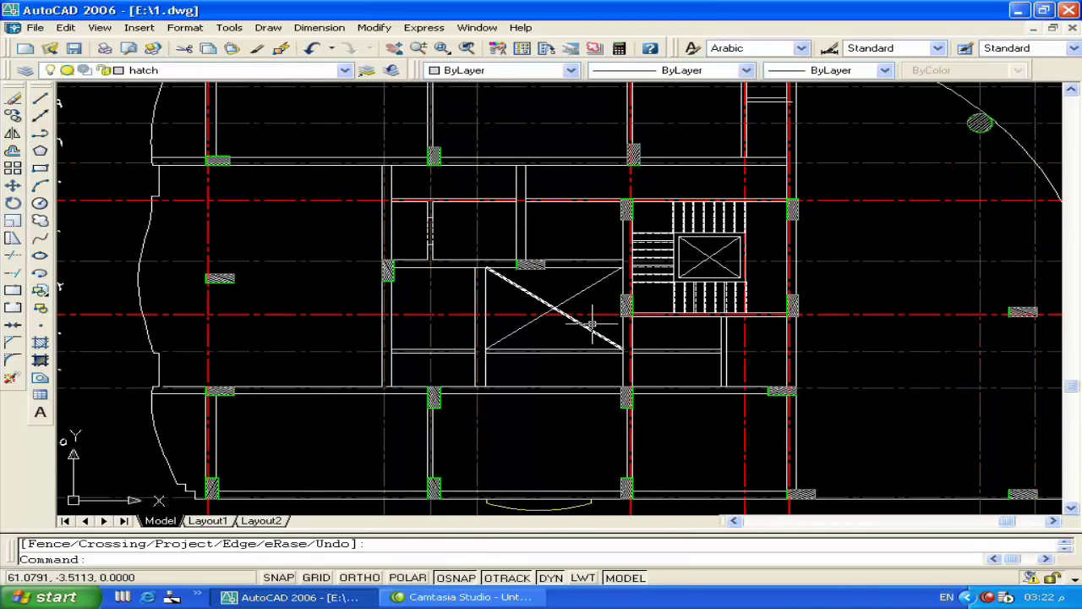
pyautogui.moveTo(587, 268); pyautogui.dragTo(560, 324, button='middle')
pyautogui.moveTo(486, 296); pyautogui.dragTo(484, 321, button='middle')
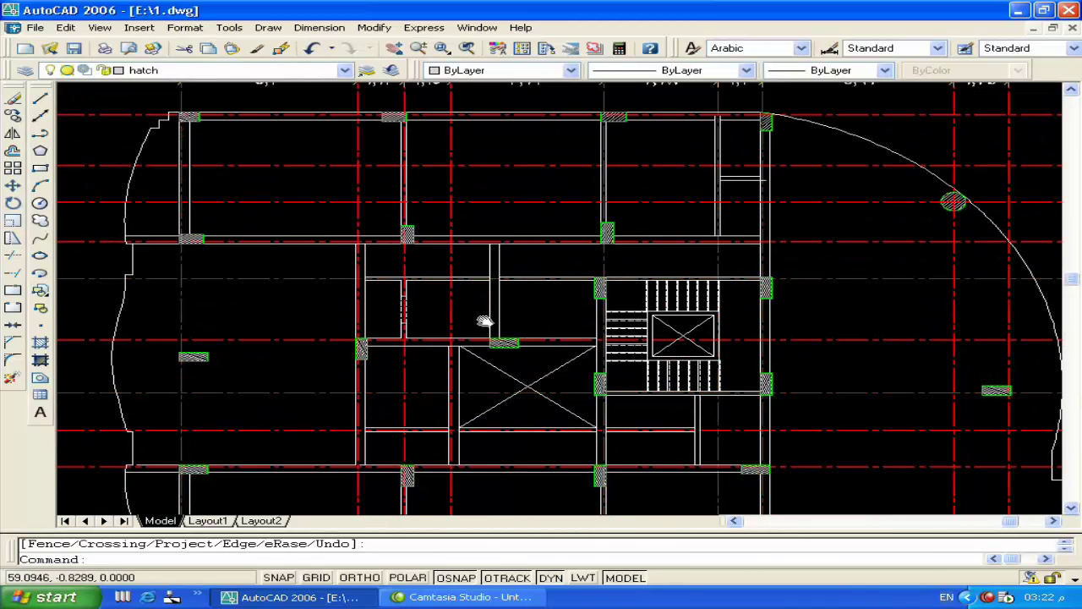
pyautogui.moveTo(185, 364); pyautogui.dragTo(318, 328, button='middle')
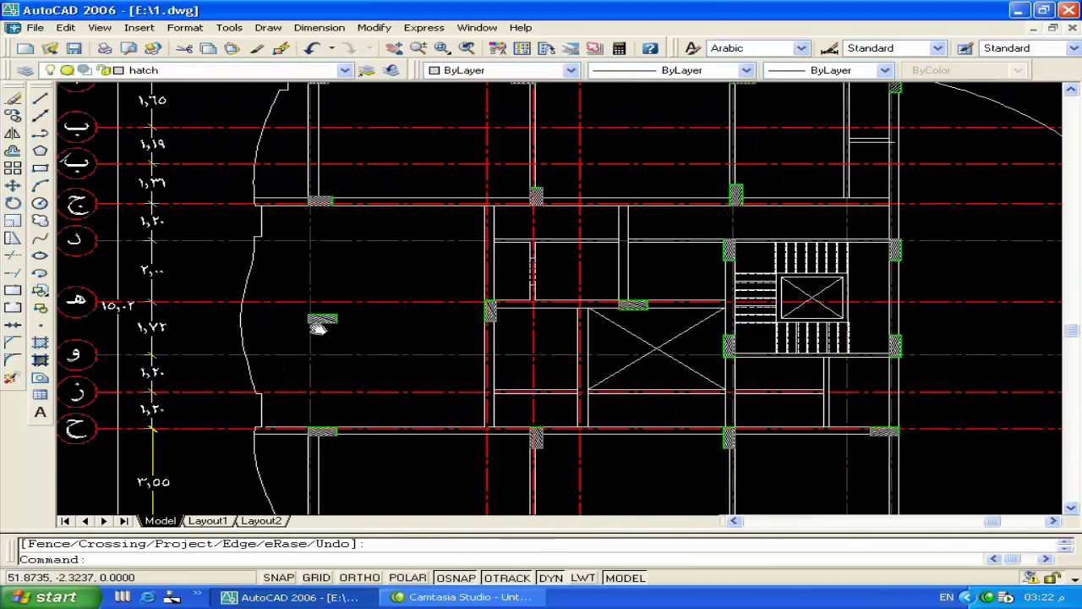
pyautogui.scroll(5, 318, 325)
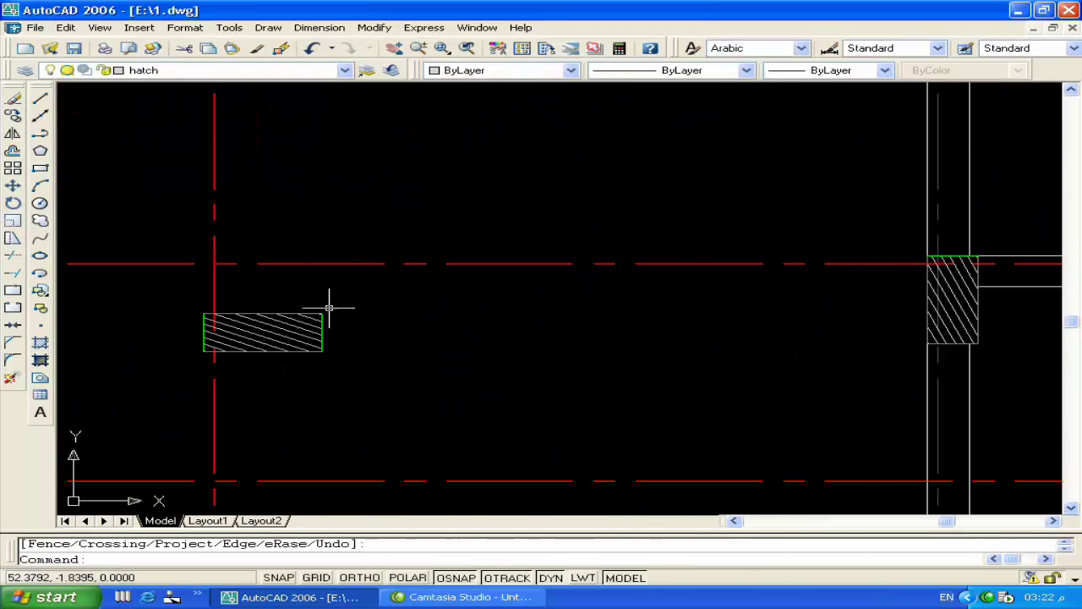
pyautogui.scroll(-4, 329, 306)
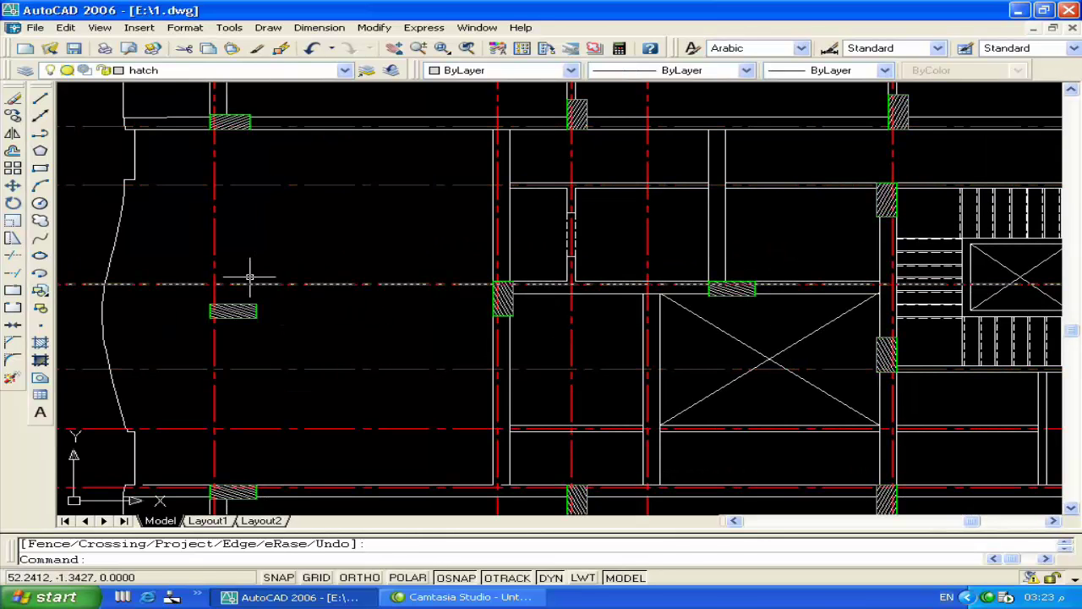
pyautogui.scroll(-6, 254, 324)
pyautogui.scroll(4, 305, 311)
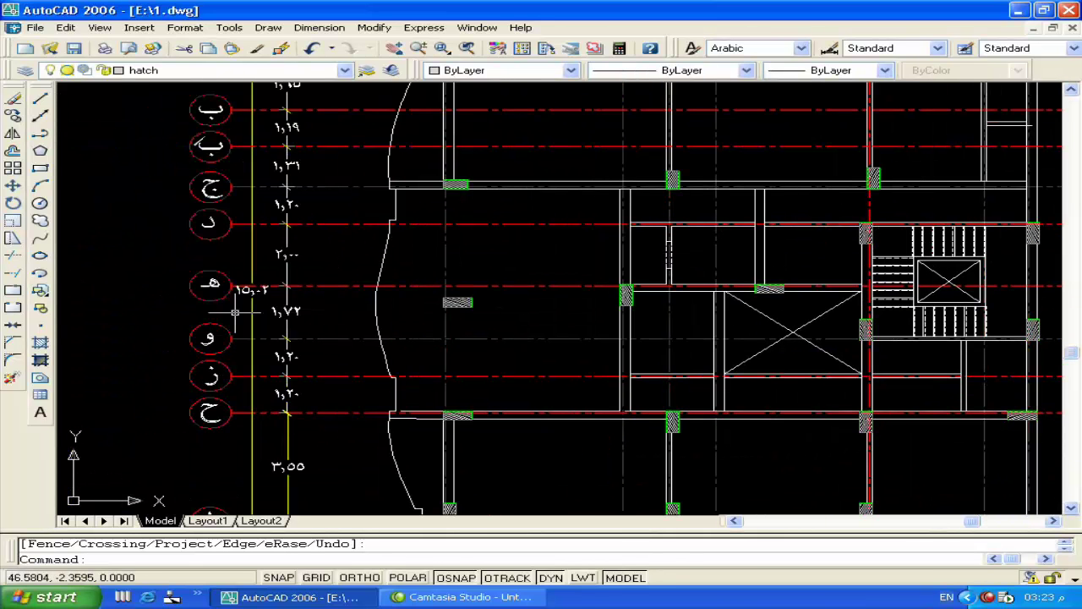
pyautogui.scroll(-5, 243, 311)
pyautogui.scroll(5, 258, 314)
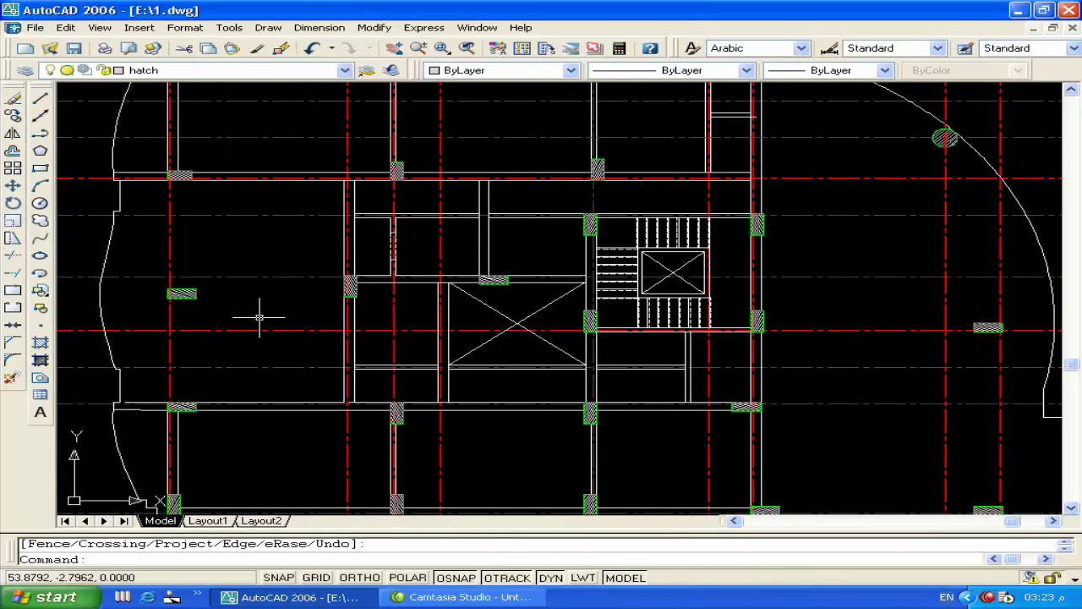
pyautogui.moveTo(350, 324); pyautogui.dragTo(489, 303, button='middle')
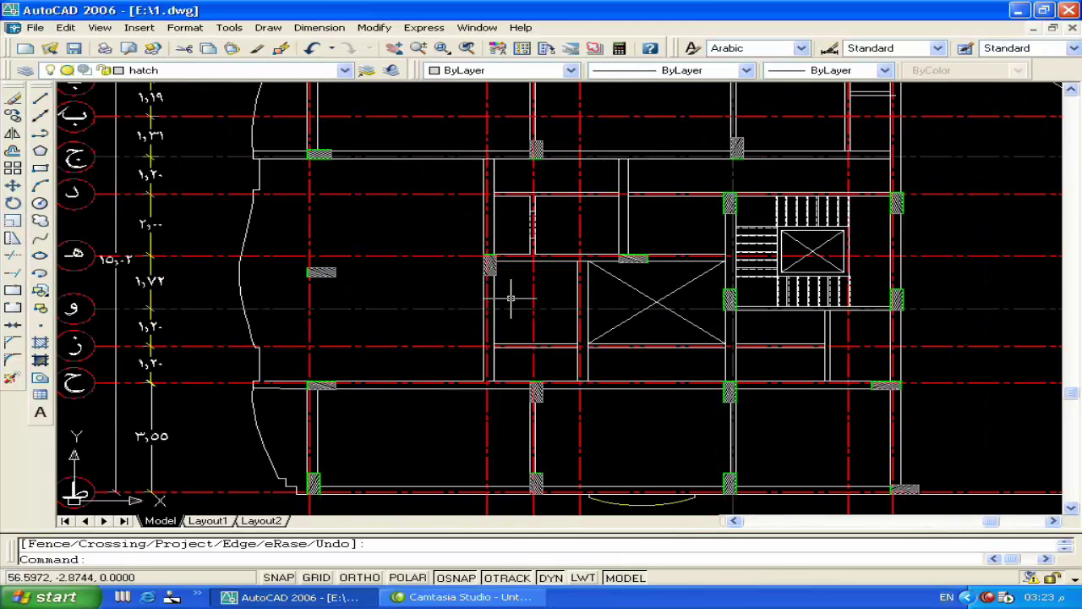
pyautogui.moveTo(681, 330); pyautogui.dragTo(622, 328, button='middle')
pyautogui.moveTo(698, 269); pyautogui.dragTo(692, 404, button='middle')
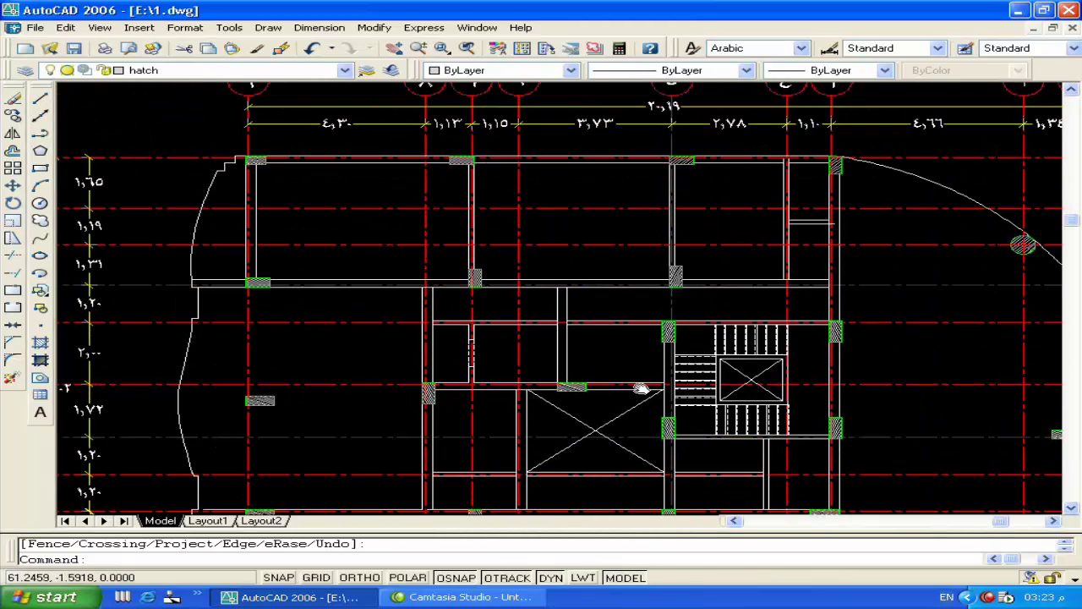
pyautogui.scroll(-1, 692, 405)
pyautogui.scroll(-5, 693, 405)
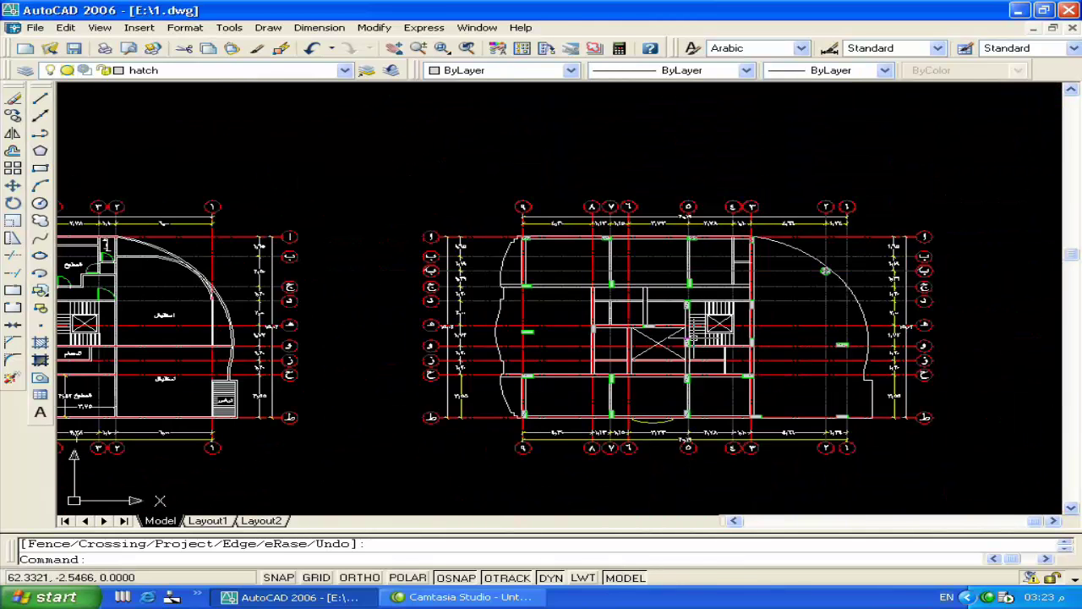
pyautogui.scroll(2, 643, 359)
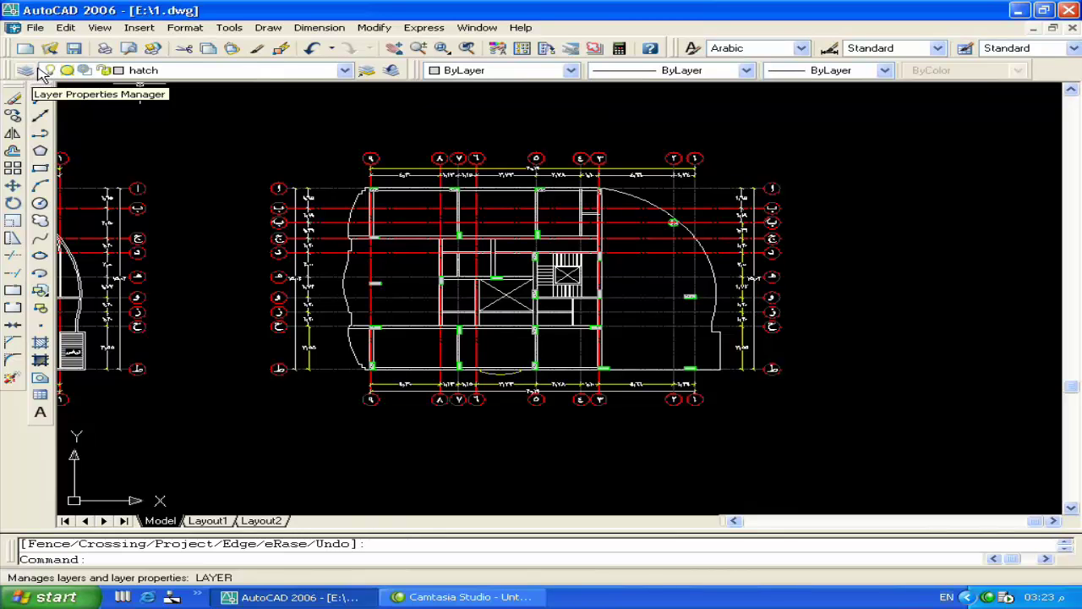
# Step: Turn off all layers except the current hatch layer and Defpoints
pyautogui.click(38, 72)
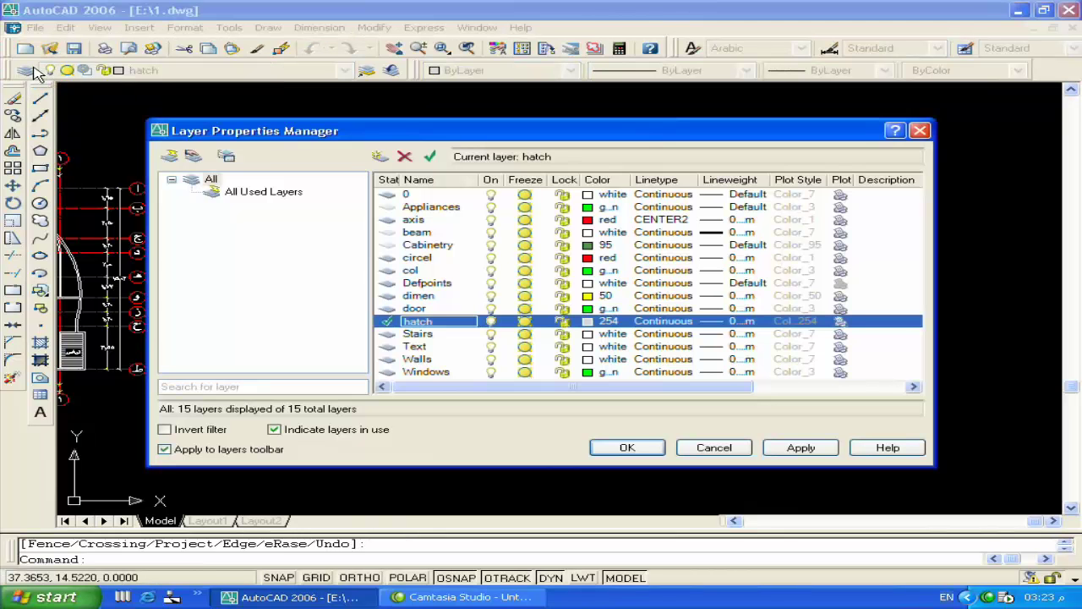
pyautogui.hotkey('ctrl', 'a')
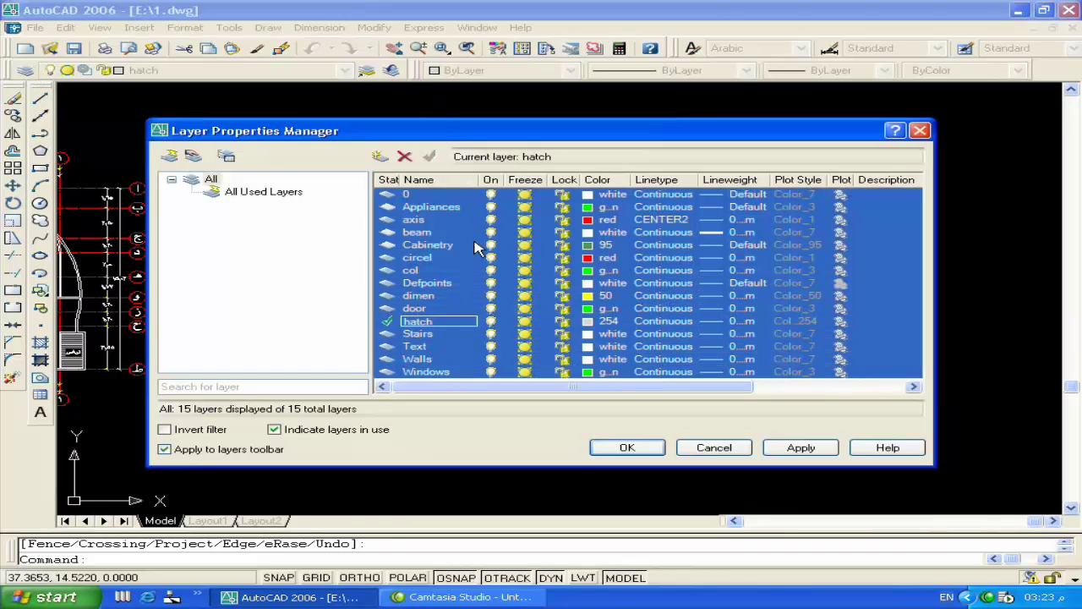
pyautogui.click(490, 245)
pyautogui.click(489, 314)
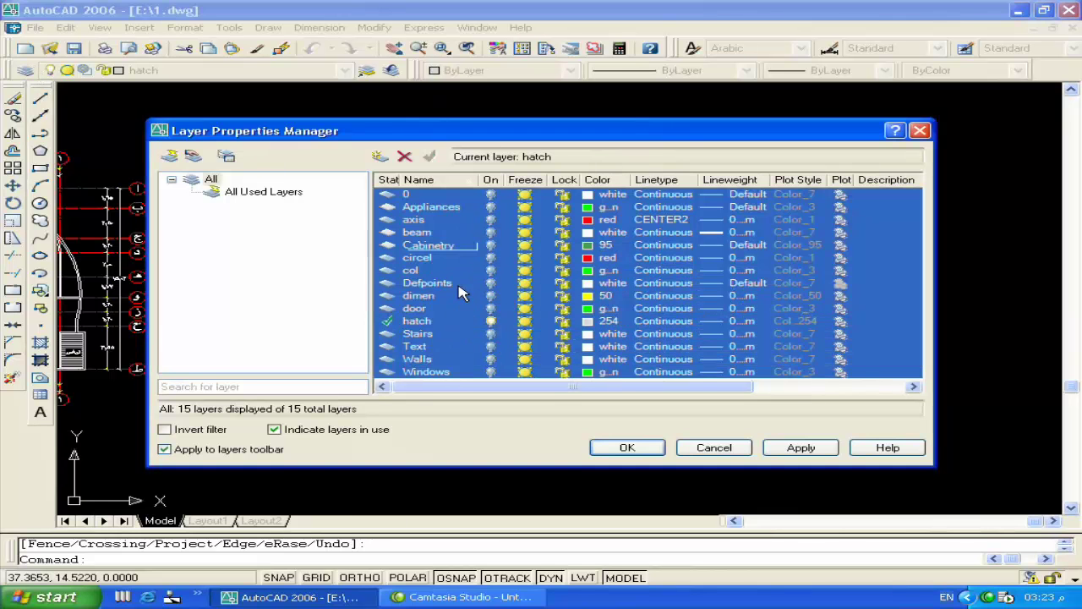
pyautogui.click(461, 287)
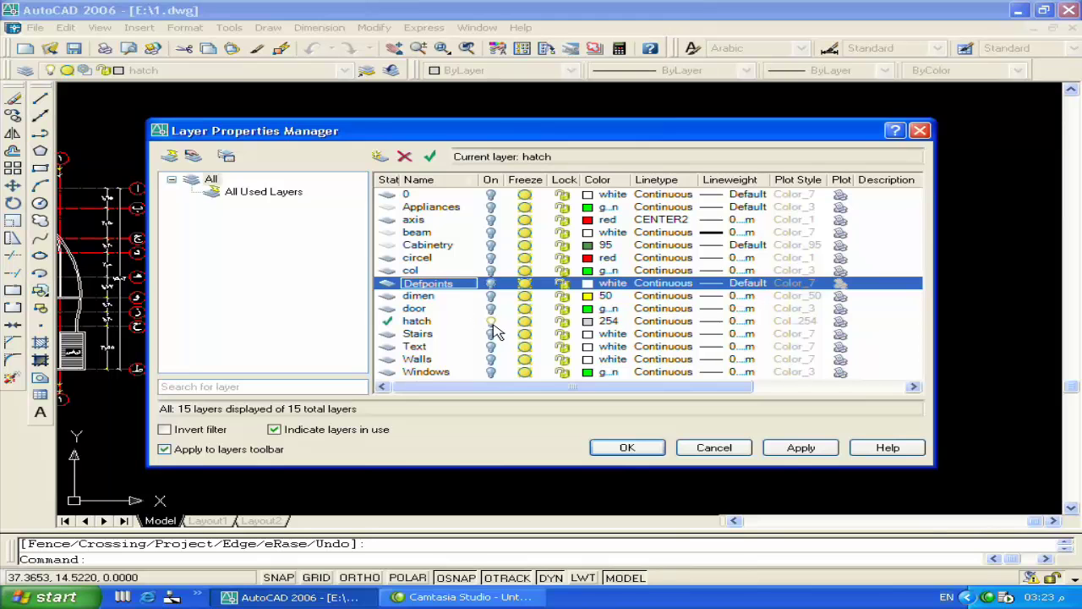
# Step: Turn the col, axis, dimen, Text and circel layers back on and apply
pyautogui.click(492, 271)
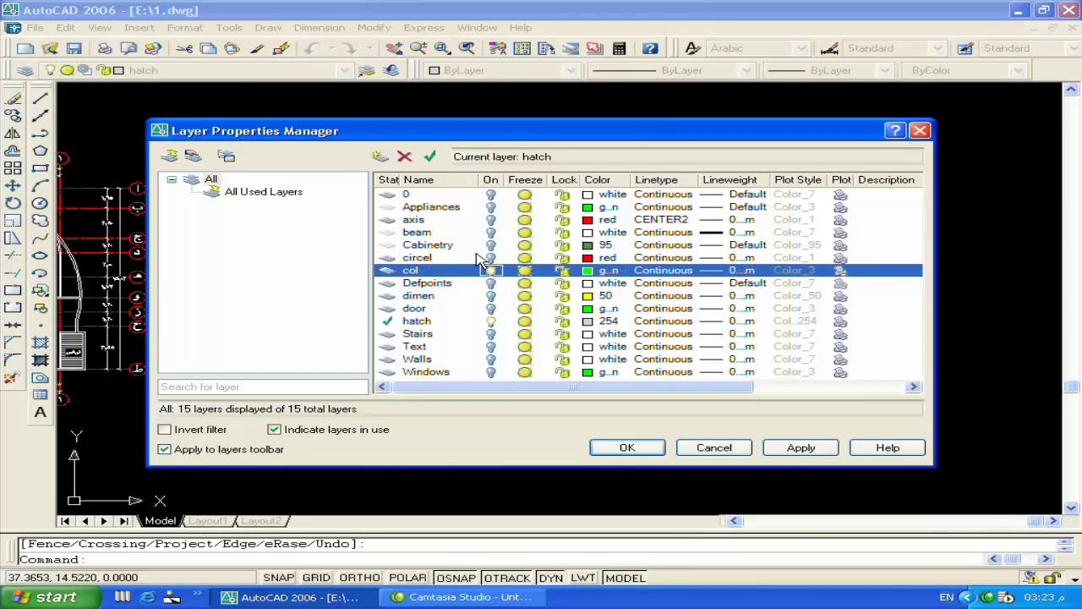
pyautogui.click(495, 221)
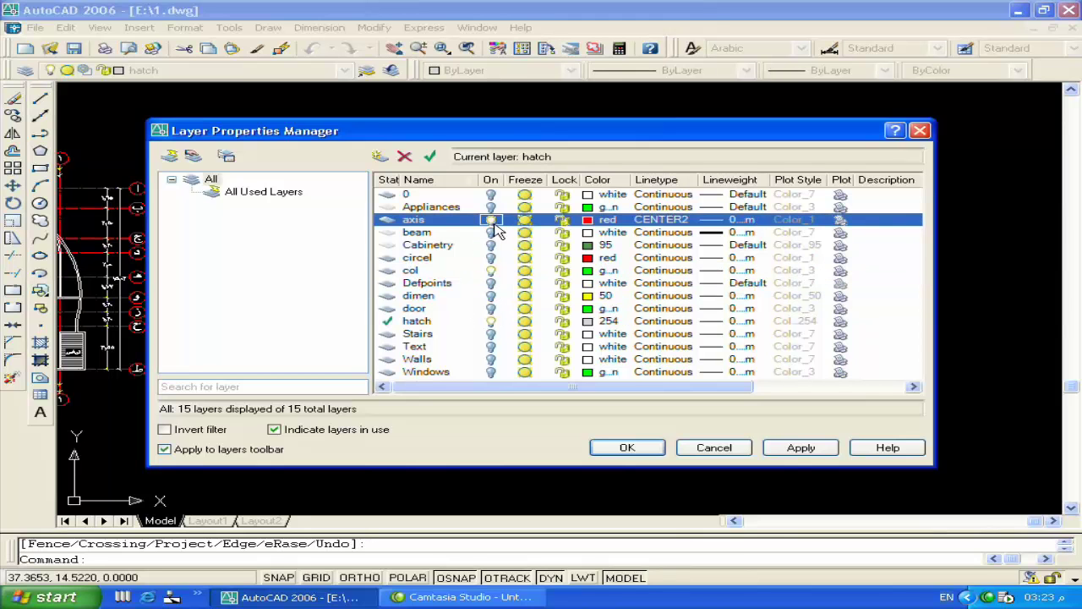
pyautogui.click(494, 296)
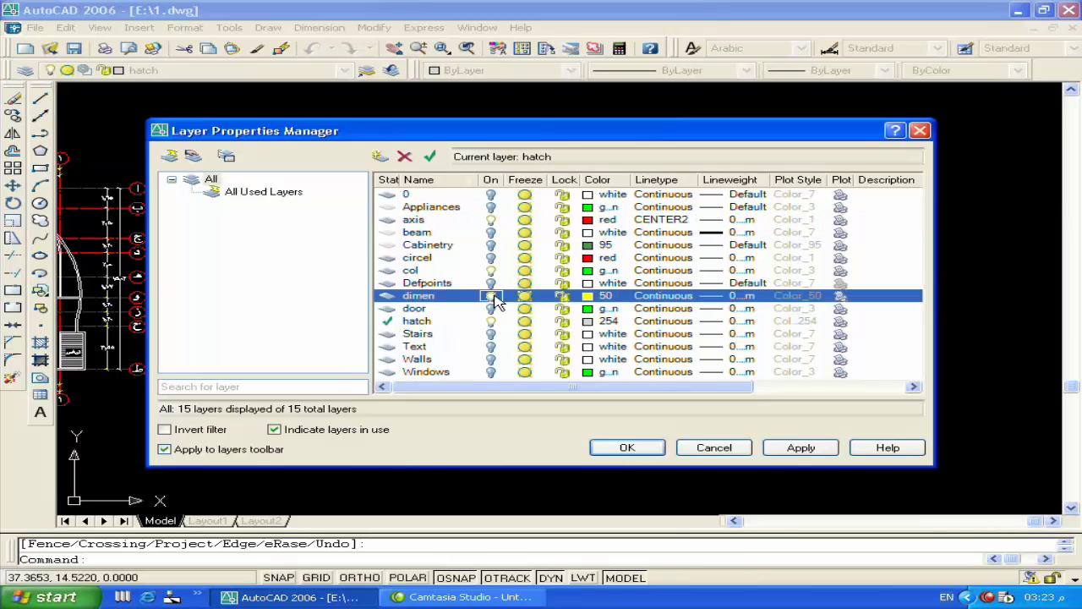
pyautogui.click(495, 346)
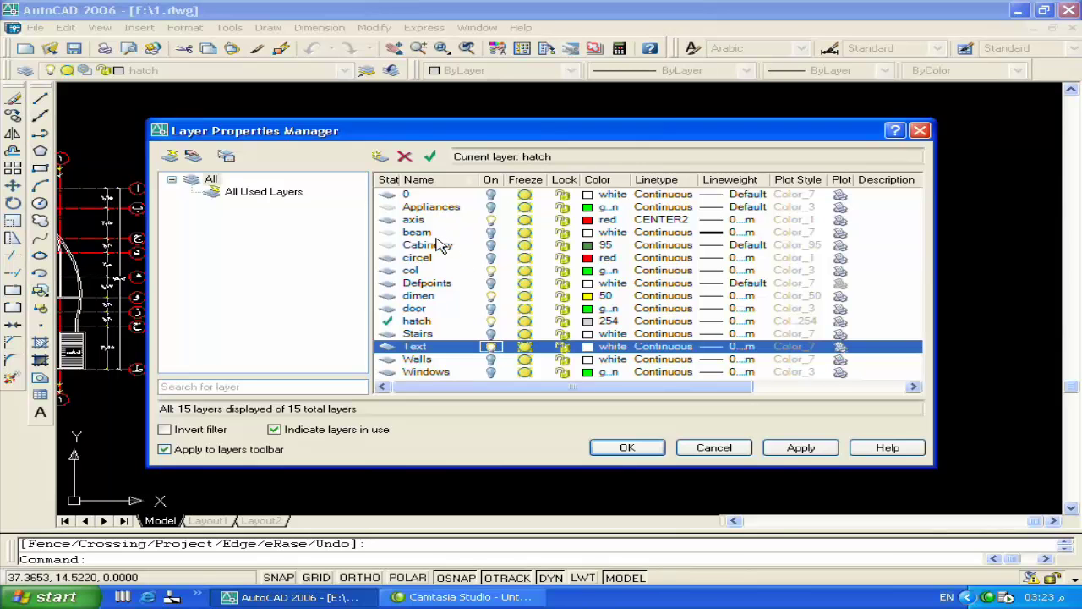
pyautogui.click(493, 259)
pyautogui.click(630, 446)
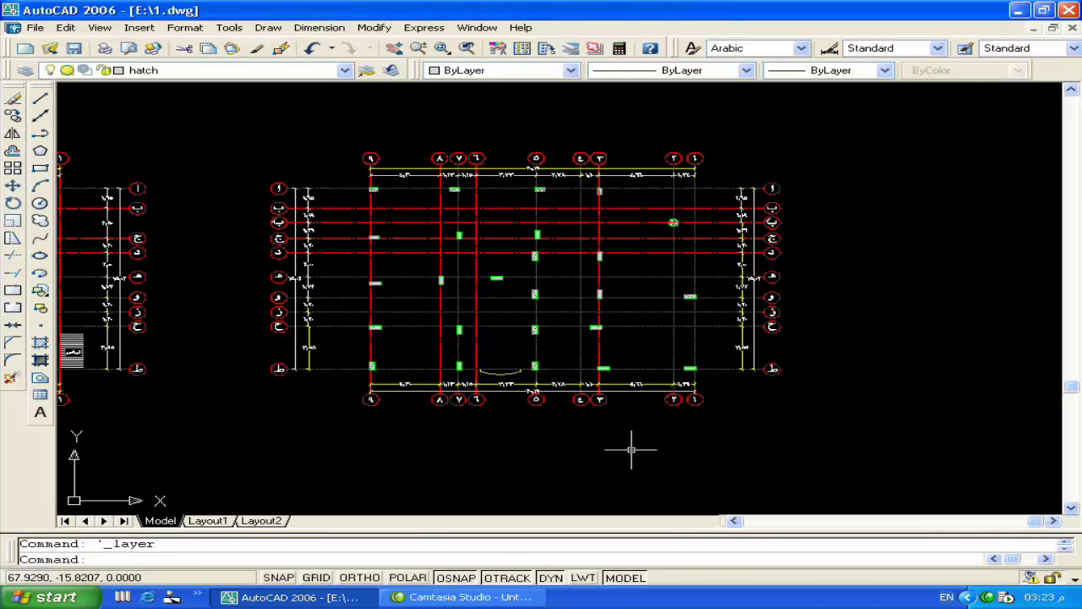
# Step: Copy the stripped-down plan horizontally to the right with the COPY command
pyautogui.write('co')
pyautogui.press('Return')
pyautogui.click(817, 155)
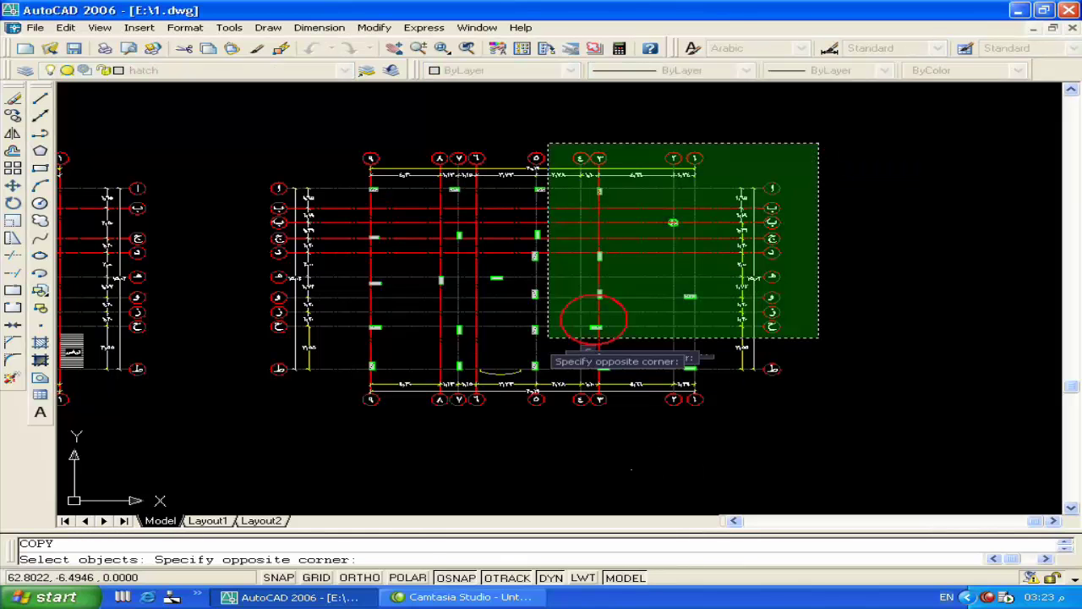
pyautogui.click(219, 464)
pyautogui.press('Return')
pyautogui.click(168, 464)
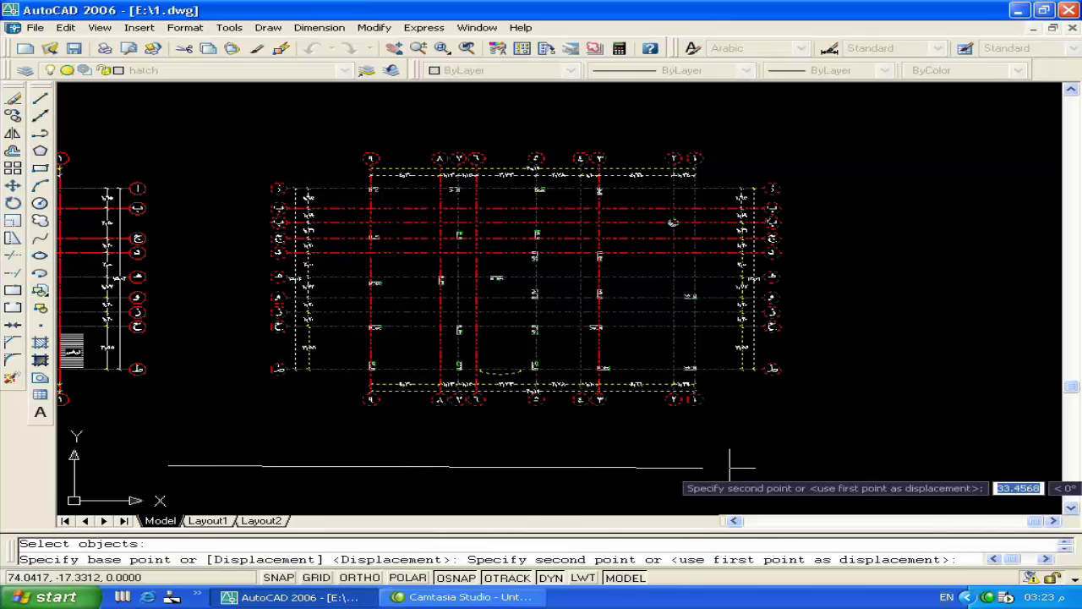
pyautogui.press('F8')
pyautogui.click(843, 461)
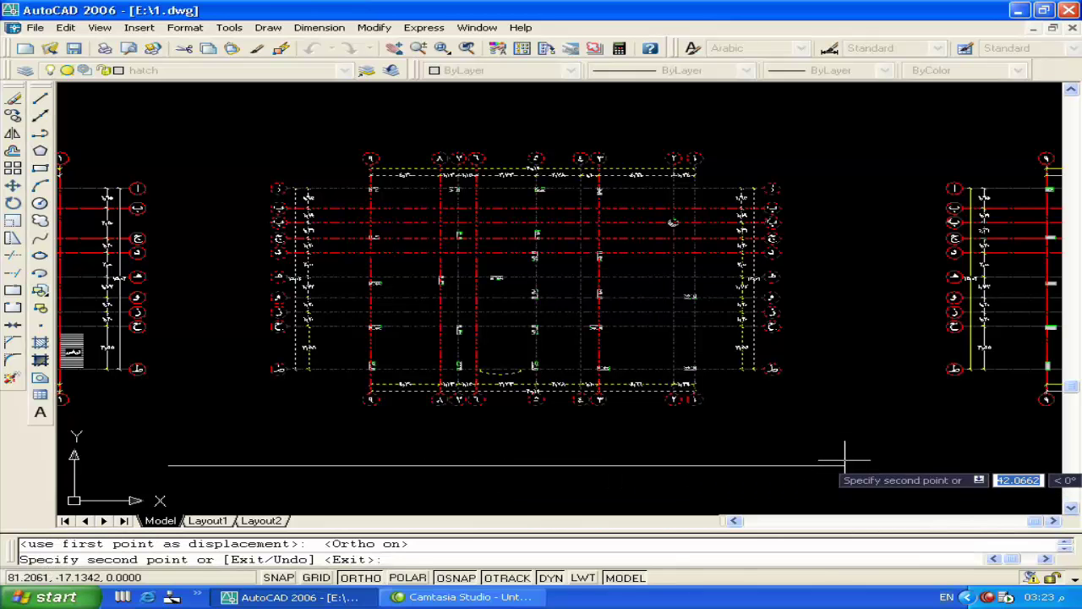
pyautogui.press('Escape')
# Step: Select all 15 layers in the layer manager and apply with OK
pyautogui.click(25, 71)
pyautogui.hotkey('ctrl', 'a')
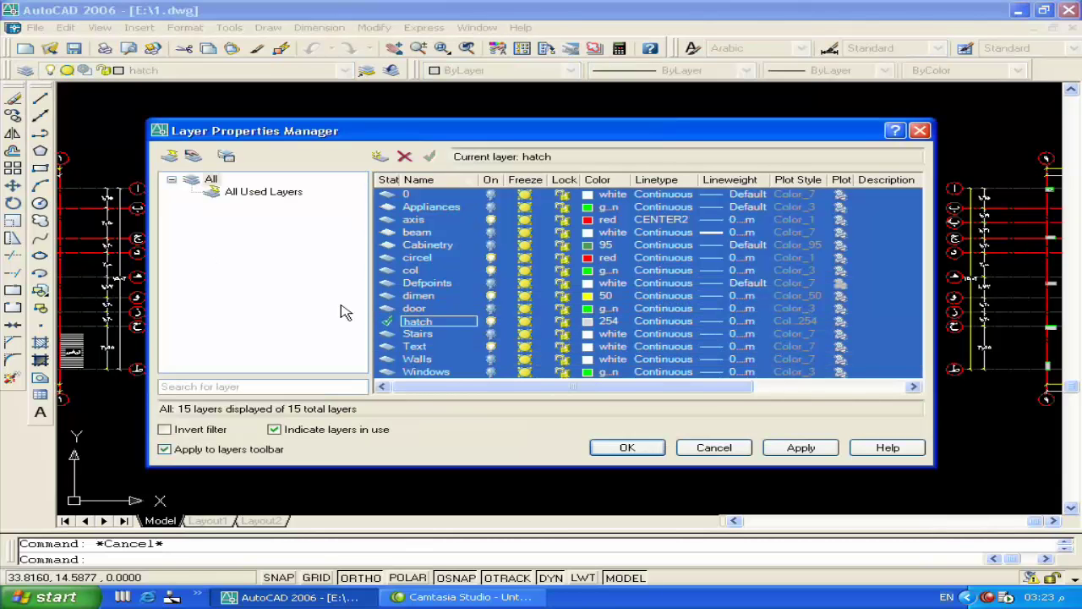
pyautogui.press('d')
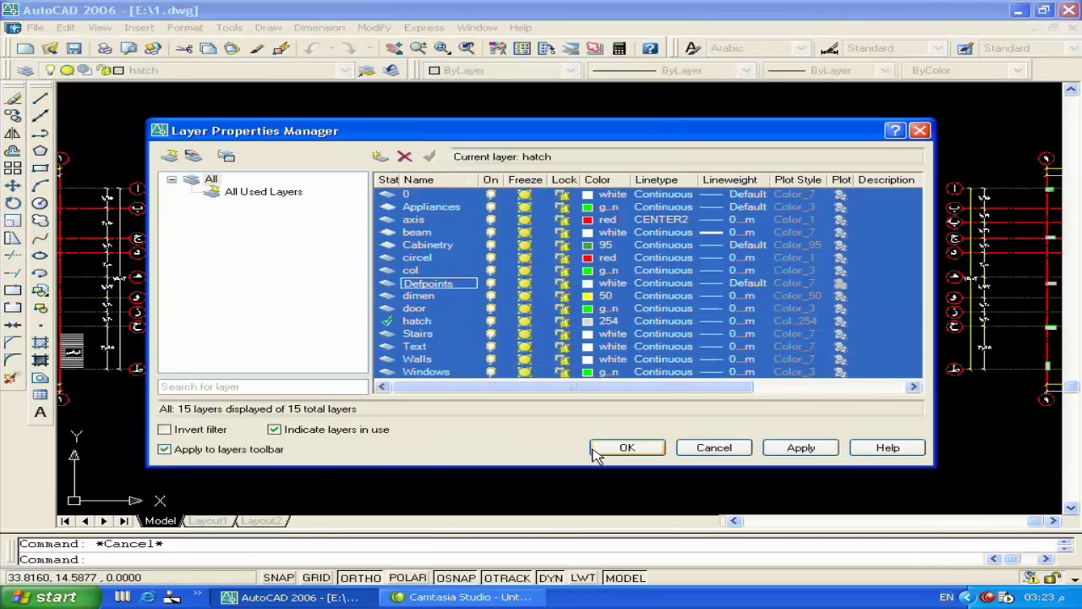
pyautogui.click(594, 455)
# Step: Erase the stray yellow arc and the two leftover objects near the bottom dimension
pyautogui.scroll(-3, 634, 351)
pyautogui.scroll(3, 621, 300)
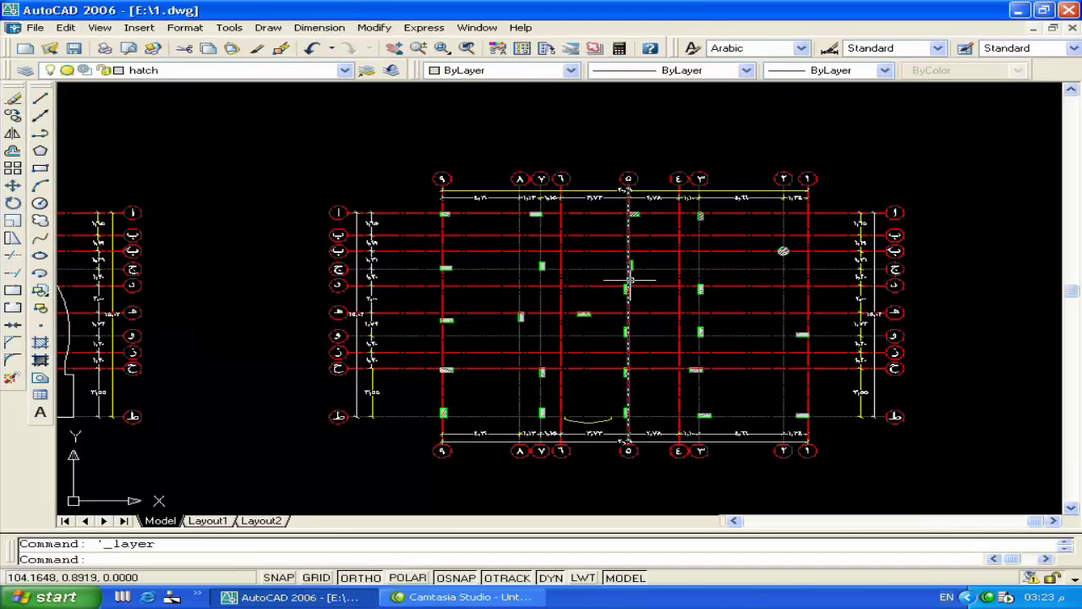
pyautogui.scroll(3, 583, 418)
pyautogui.scroll(2, 584, 418)
pyautogui.click(588, 413)
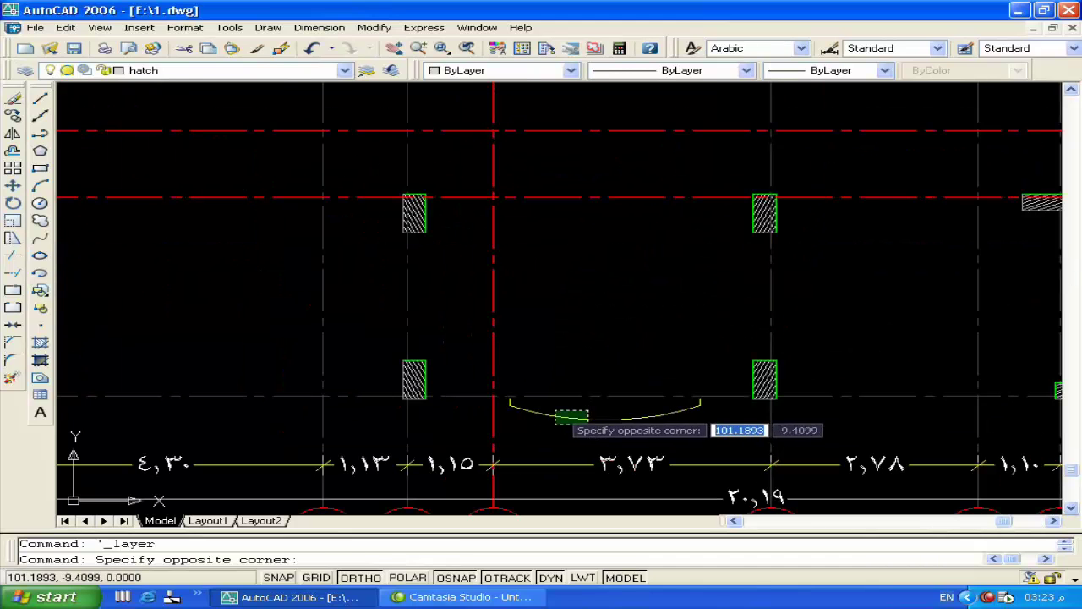
pyautogui.click(564, 422)
pyautogui.press('Delete')
pyautogui.click(464, 425)
pyautogui.click(716, 382)
pyautogui.press('Delete')
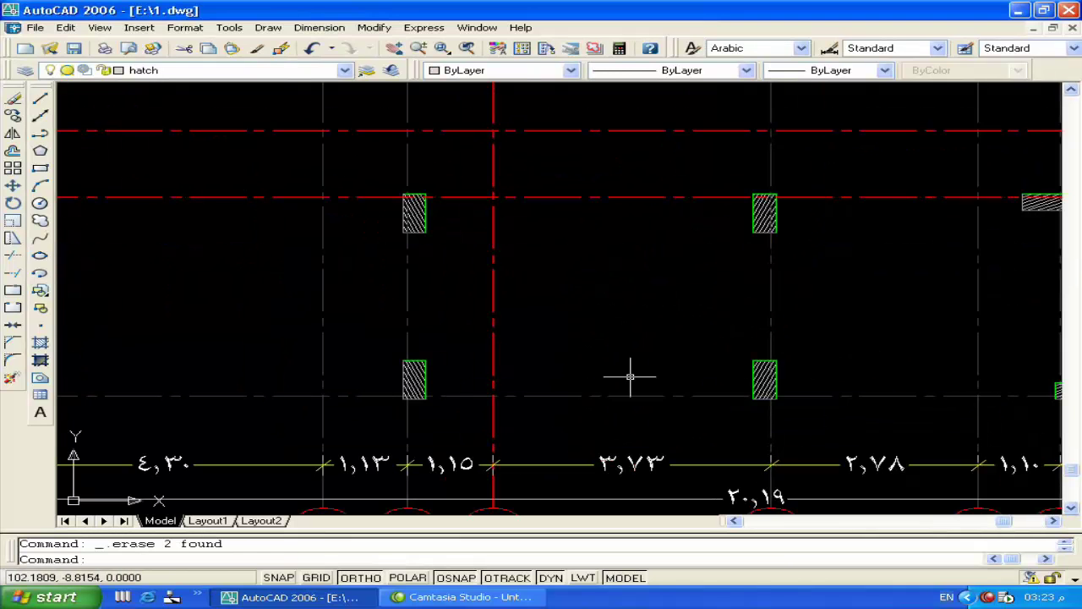
# Step: Pan and zoom the view in on a single hatched column
pyautogui.scroll(-5, 631, 374)
pyautogui.scroll(-2, 682, 362)
pyautogui.moveTo(732, 397); pyautogui.dragTo(684, 307, button='middle')
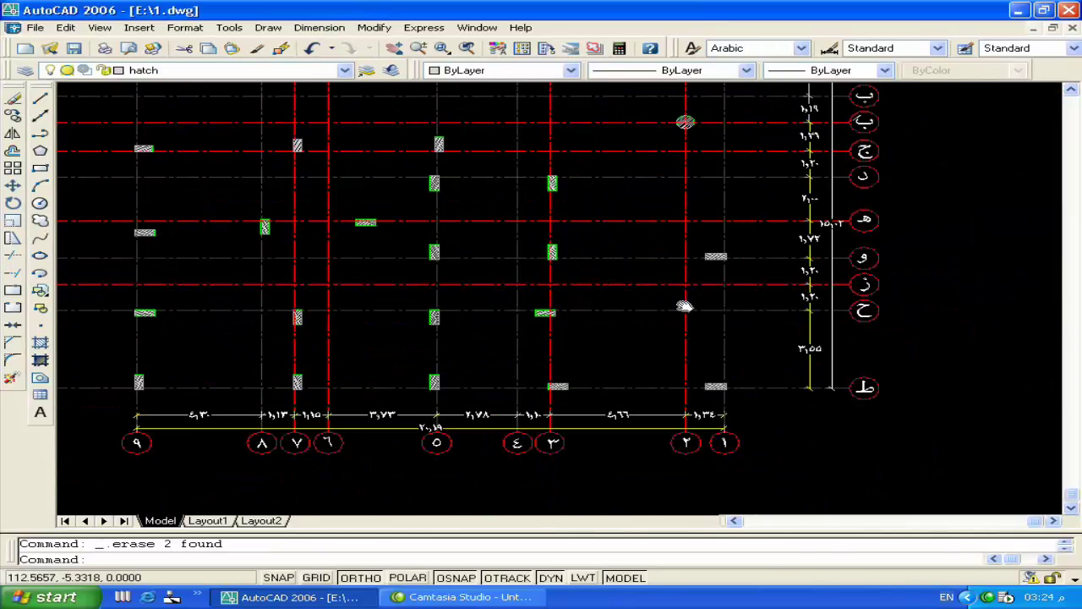
pyautogui.moveTo(599, 300); pyautogui.dragTo(667, 405, button='middle')
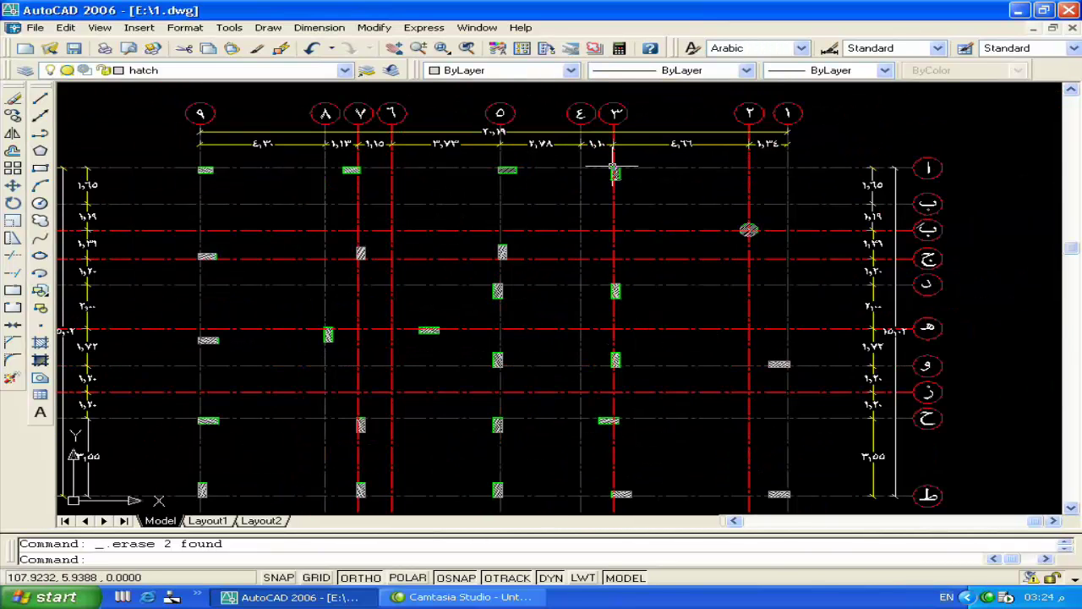
pyautogui.scroll(10, 617, 164)
pyautogui.moveTo(611, 321)
pyautogui.mouseDown(button='middle')
pyautogui.moveTo(658, 281)
pyautogui.moveTo(735, 251)
pyautogui.mouseUp(button='middle')
pyautogui.scroll(-4, 658, 282)
pyautogui.scroll(-4, 732, 254)
pyautogui.moveTo(582, 292)
pyautogui.mouseDown(button='middle')
pyautogui.moveTo(693, 226)
pyautogui.moveTo(708, 259)
pyautogui.mouseUp(button='middle')
pyautogui.scroll(-5, 671, 242)
pyautogui.scroll(10, 415, 343)
pyautogui.moveTo(415, 343); pyautogui.dragTo(494, 378, button='middle')
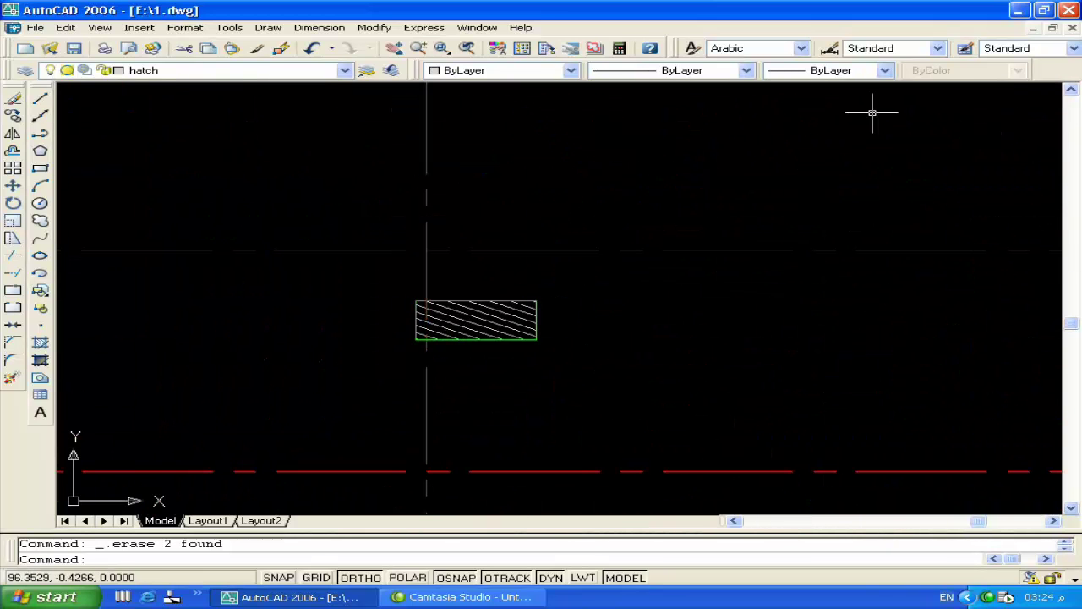
# Step: Add a 0.06 linear dimension from the column corner to the vertical grid line
pyautogui.click(320, 28)
pyautogui.click(341, 71)
pyautogui.scroll(3, 413, 302)
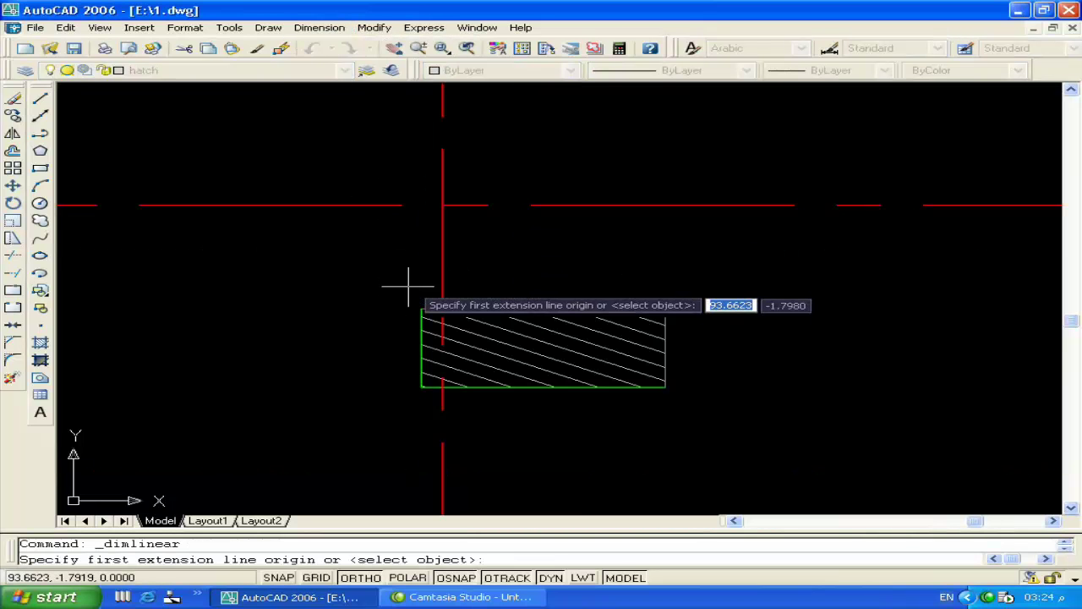
pyautogui.click(421, 308)
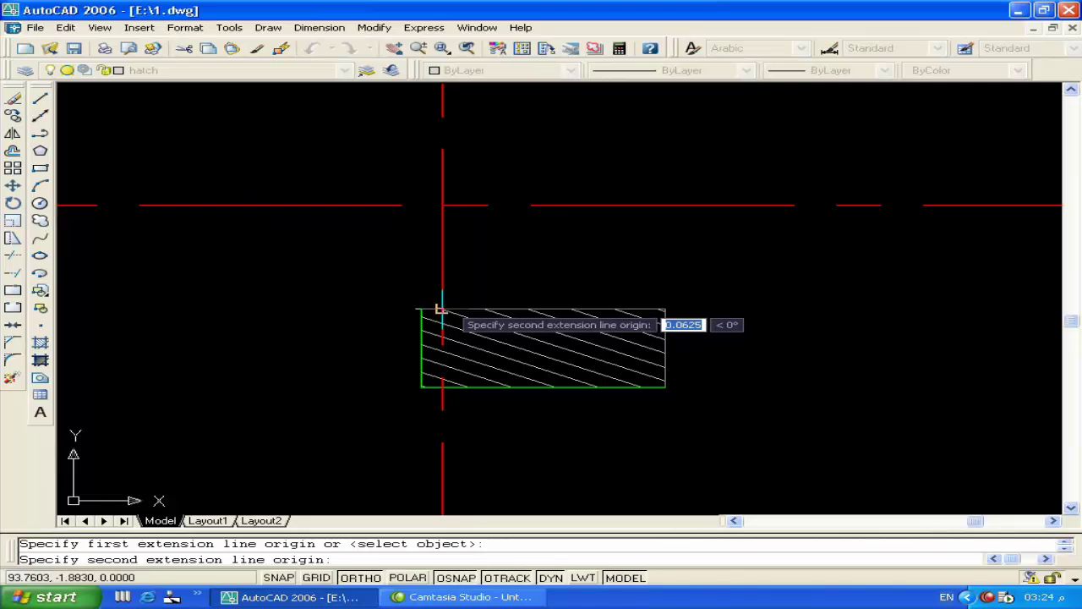
pyautogui.click(441, 309)
pyautogui.click(441, 283)
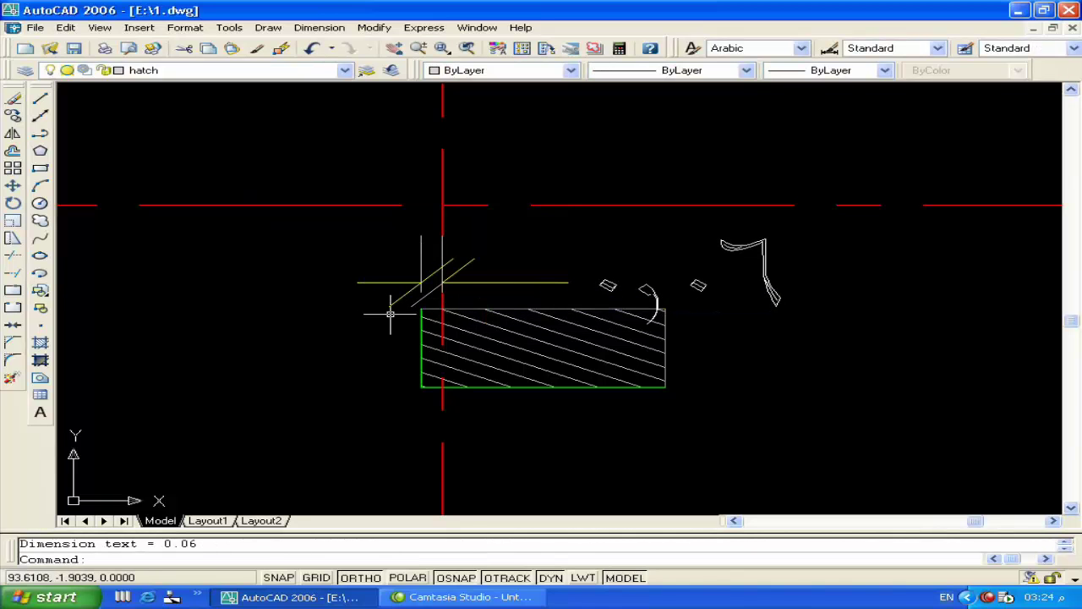
# Step: Move the 0.06 dimension text out to the left
pyautogui.click(567, 282)
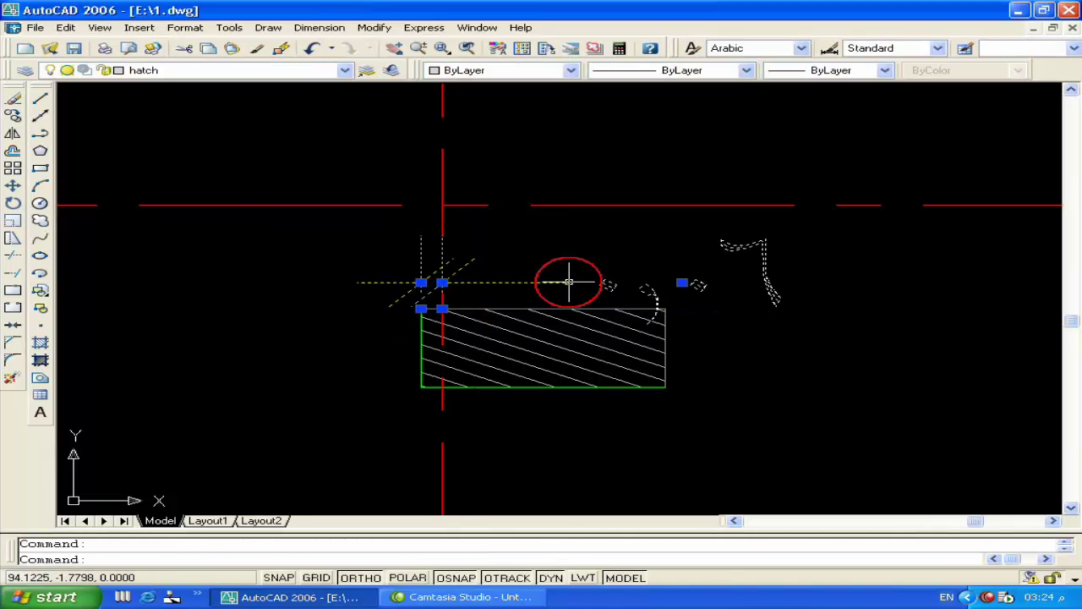
pyautogui.click(681, 282)
pyautogui.click(333, 314)
pyautogui.press('Escape')
pyautogui.moveTo(544, 304); pyautogui.dragTo(488, 309, button='middle')
# Step: Add a 0.40 vertical dimension from the column's top-right corner to the horizontal grid line
pyautogui.press('Return')
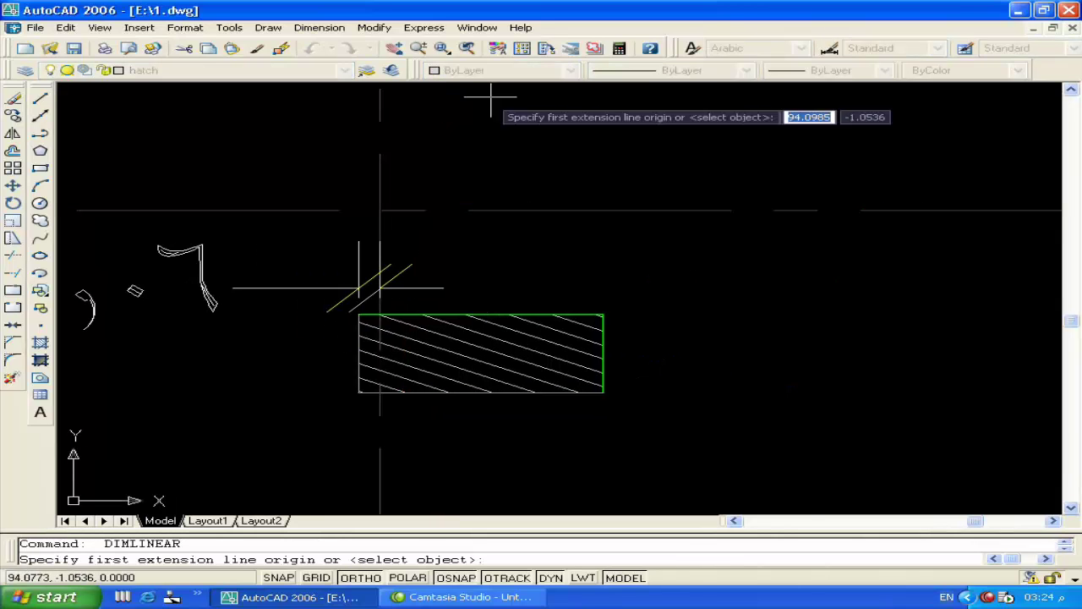
pyautogui.click(602, 315)
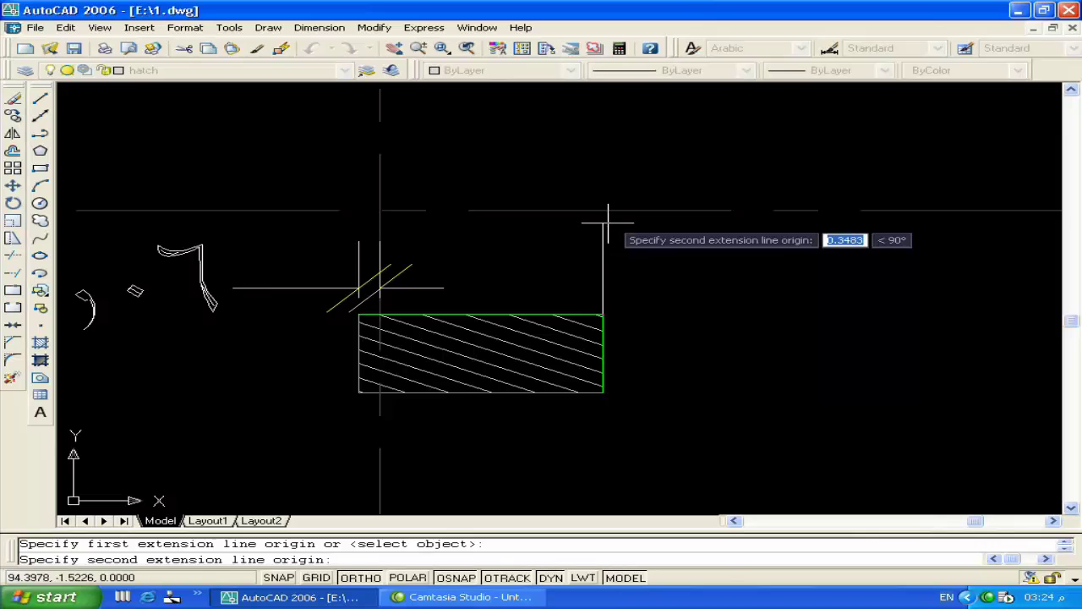
pyautogui.click(603, 209)
pyautogui.click(638, 211)
pyautogui.scroll(-3, 635, 212)
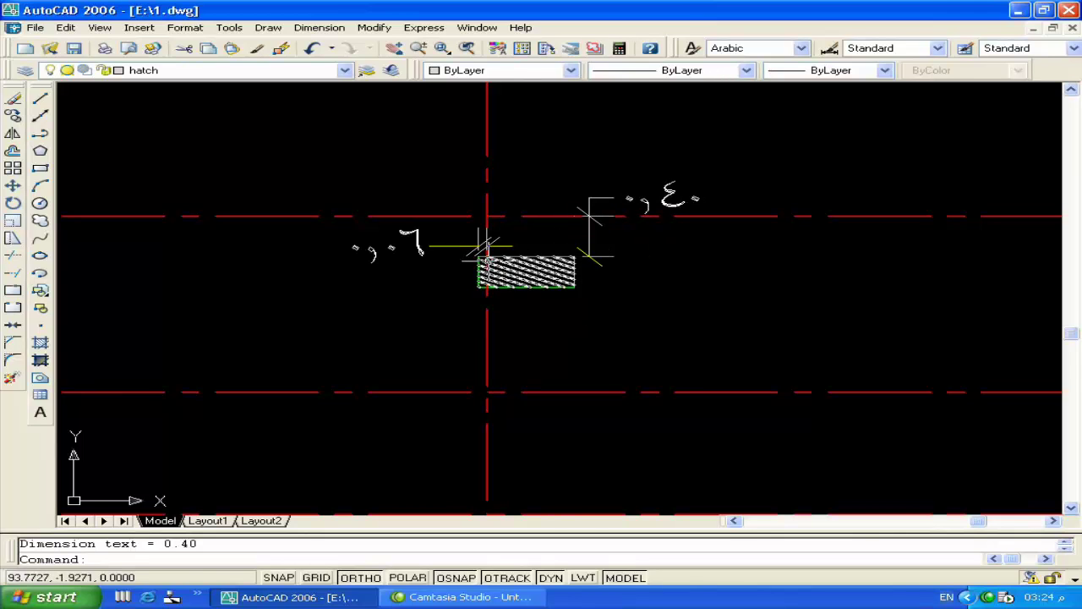
pyautogui.scroll(-2, 486, 246)
pyautogui.scroll(-1, 492, 284)
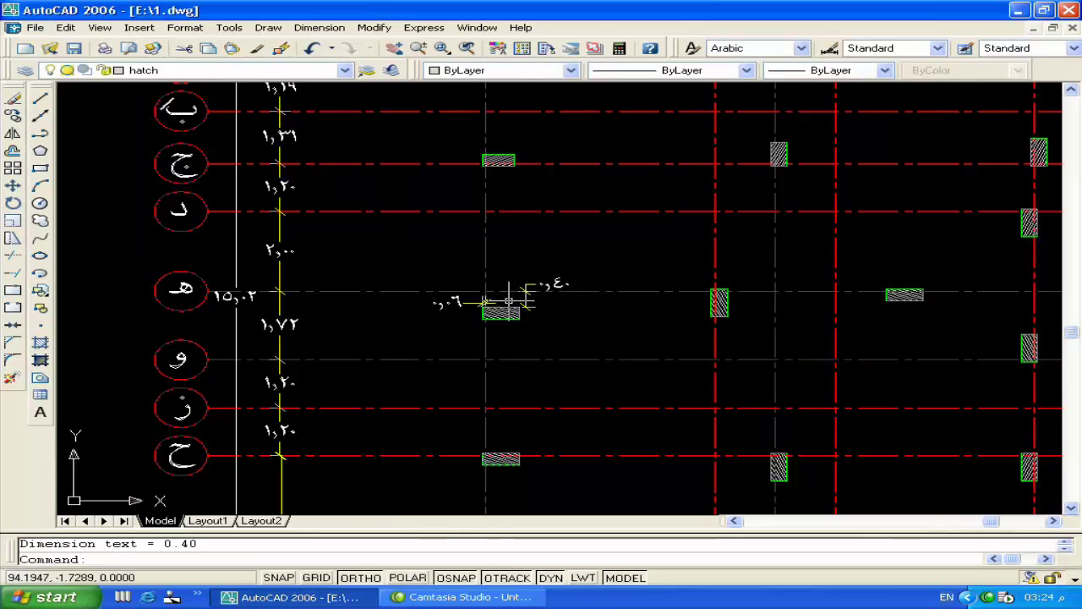
pyautogui.scroll(5, 508, 300)
pyautogui.scroll(1, 513, 299)
pyautogui.click(324, 318)
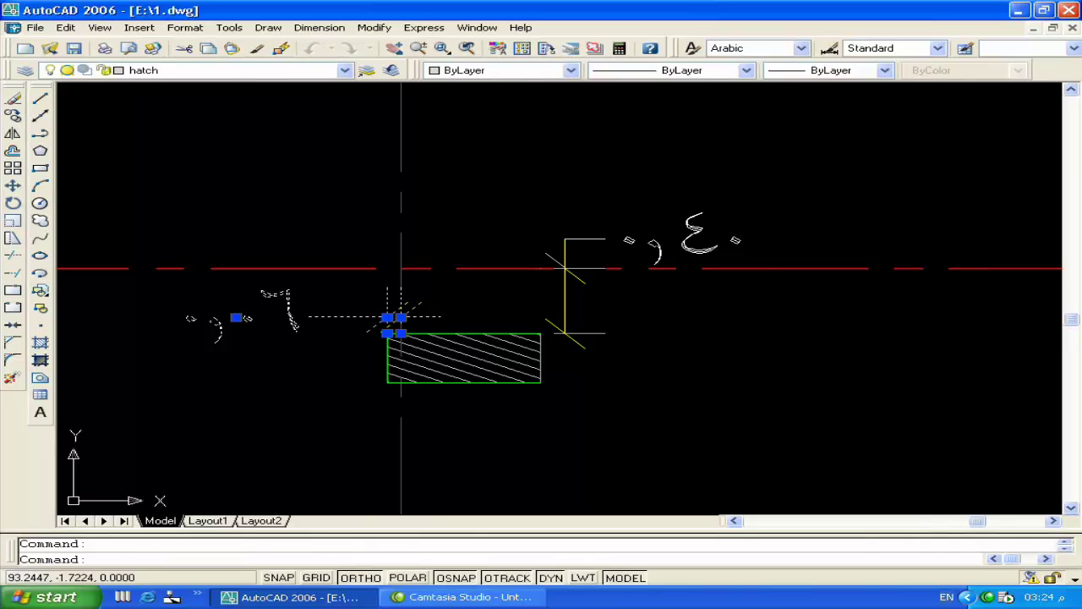
# Step: Set the selected dimension's text height to 0.15 in the Properties palette
pyautogui.hotkey('ctrl', '1')
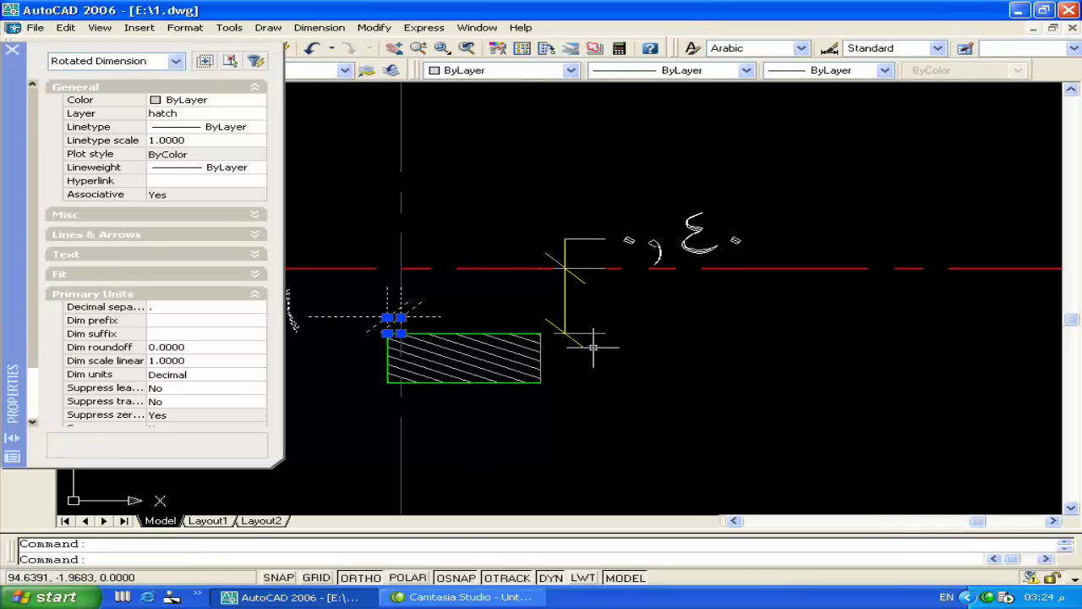
pyautogui.click(255, 294)
pyautogui.click(258, 257)
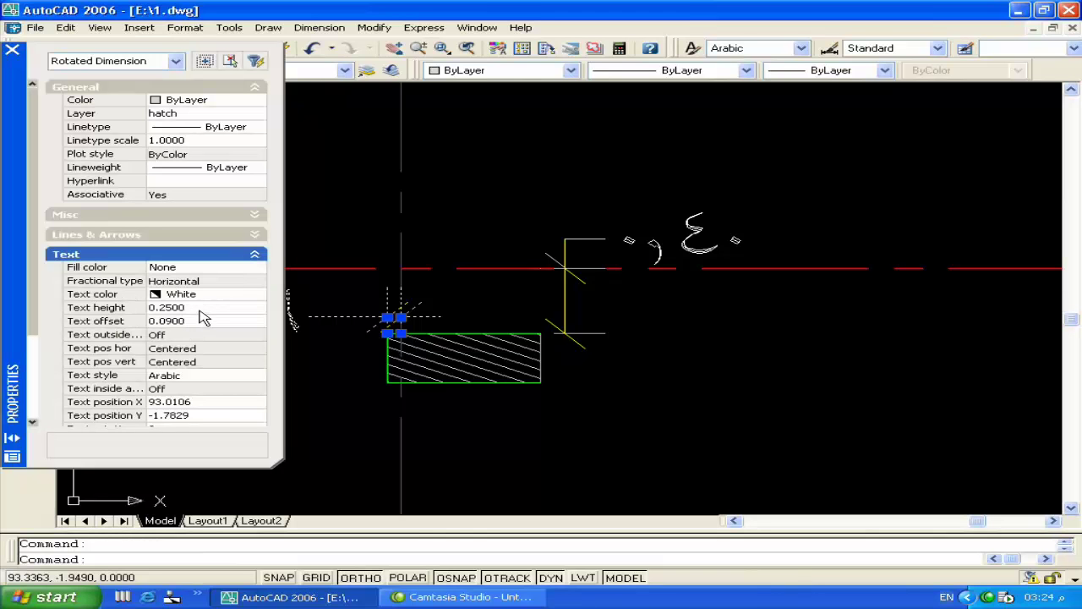
pyautogui.click(200, 309)
pyautogui.write('.15')
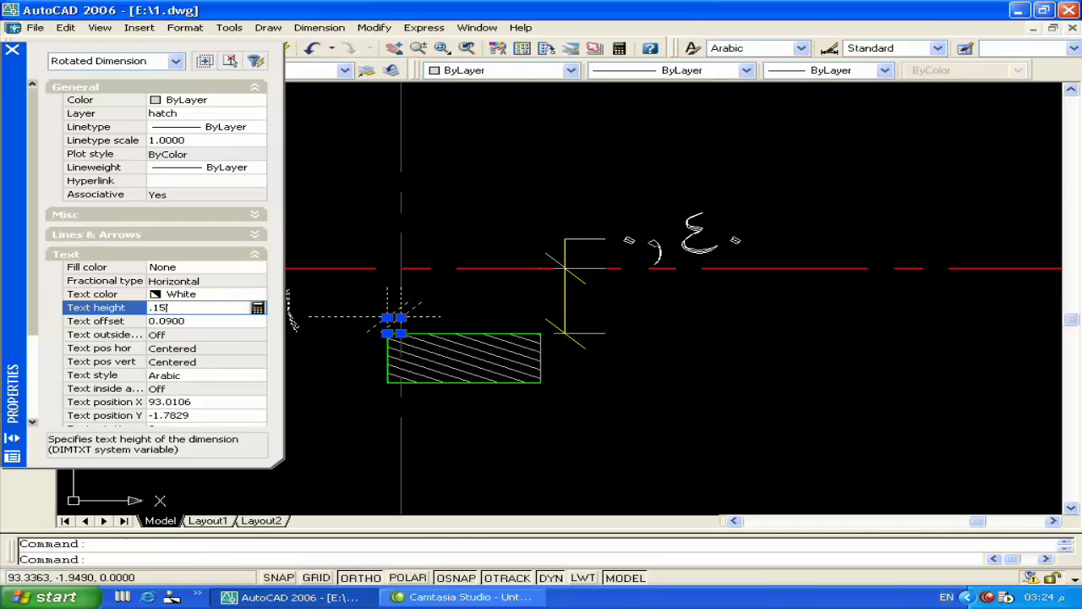
pyautogui.click(203, 317)
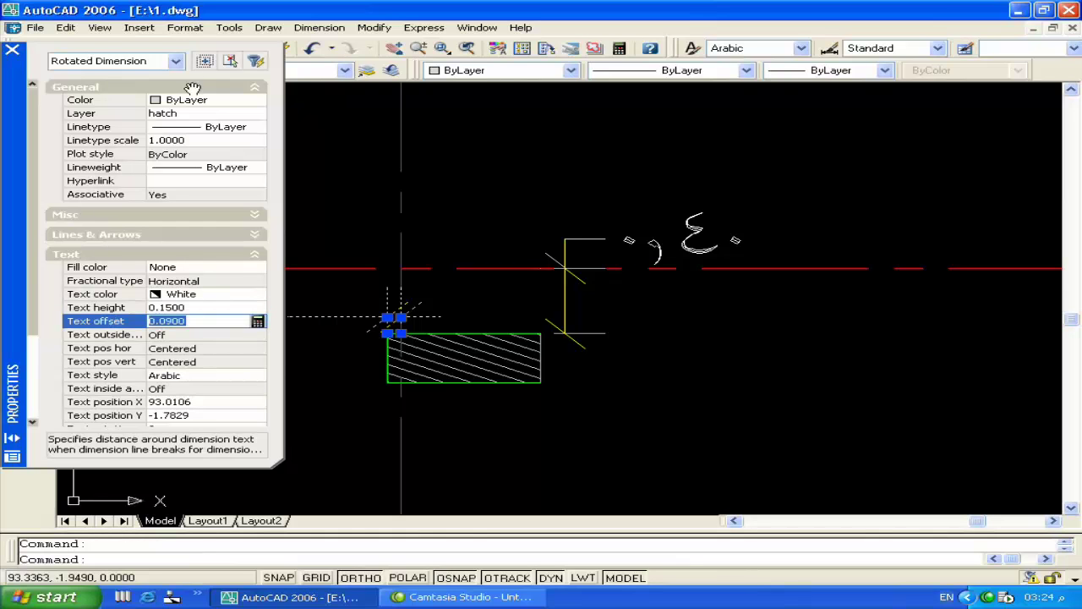
pyautogui.click(13, 50)
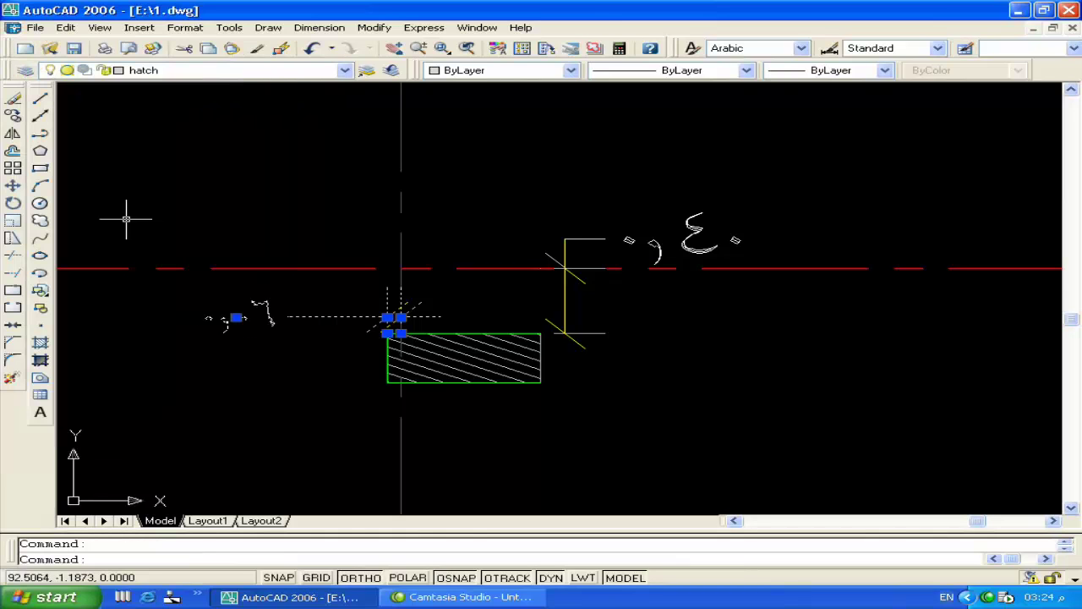
pyautogui.press('Escape')
# Step: Set the 0.06 dimension's extension line extension to 0.09
pyautogui.doubleClick(267, 310)
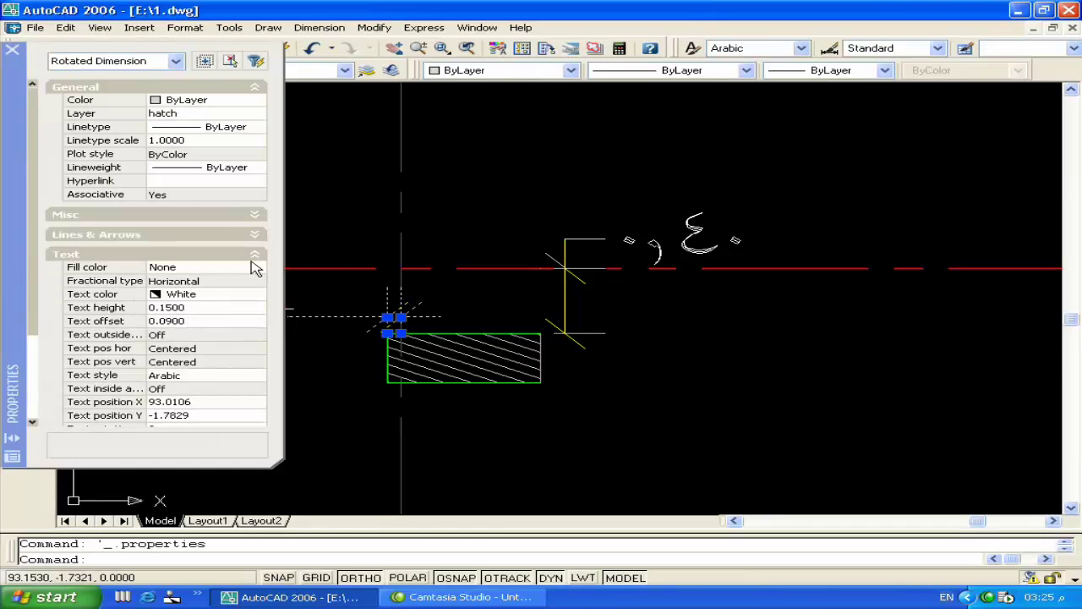
pyautogui.click(254, 256)
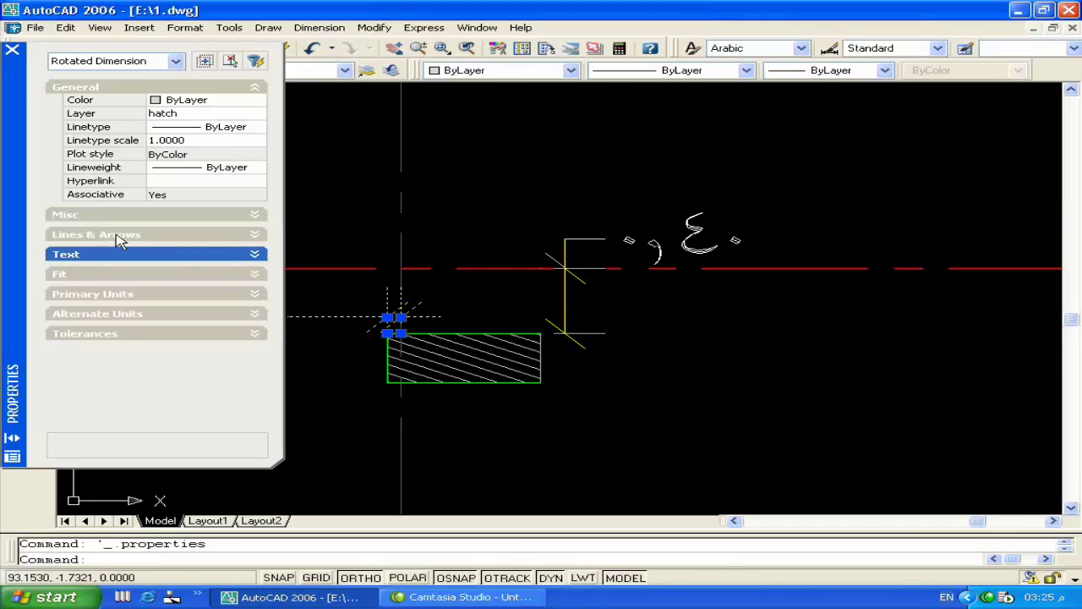
pyautogui.click(255, 234)
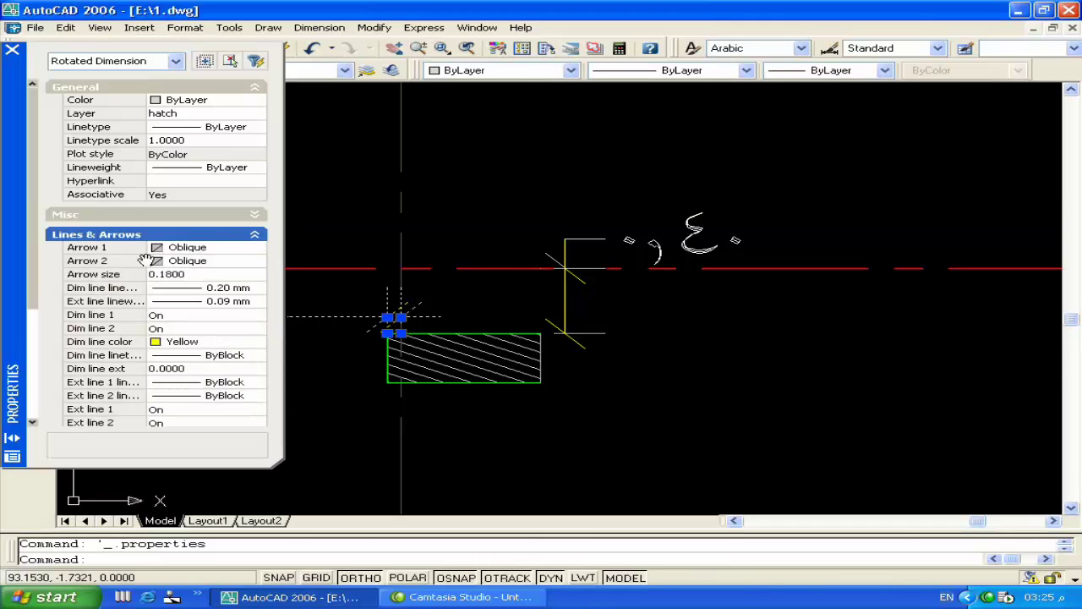
pyautogui.scroll(-3, 142, 310)
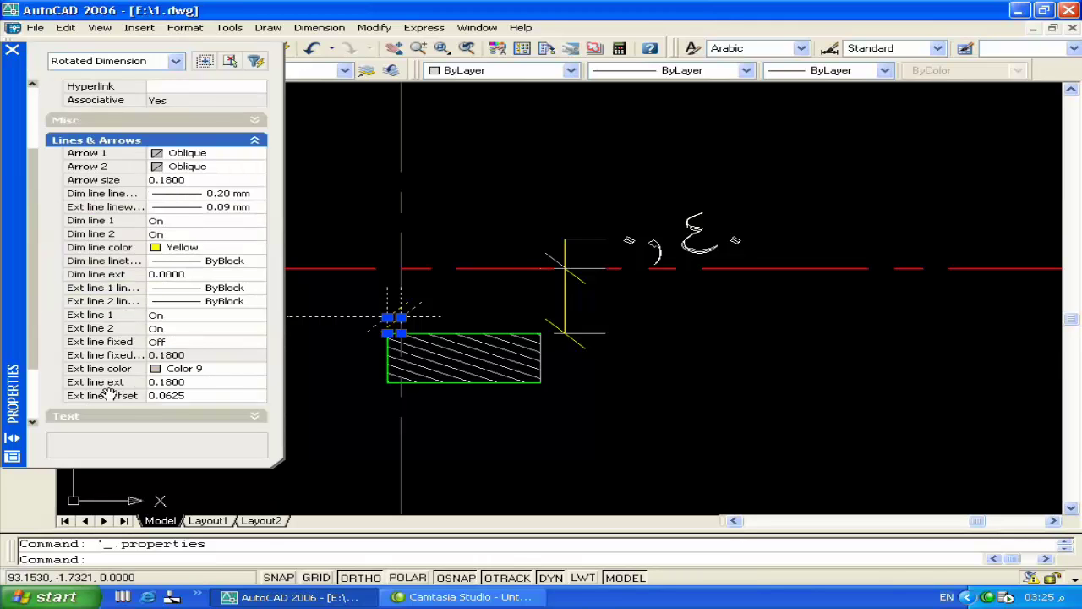
pyautogui.click(180, 382)
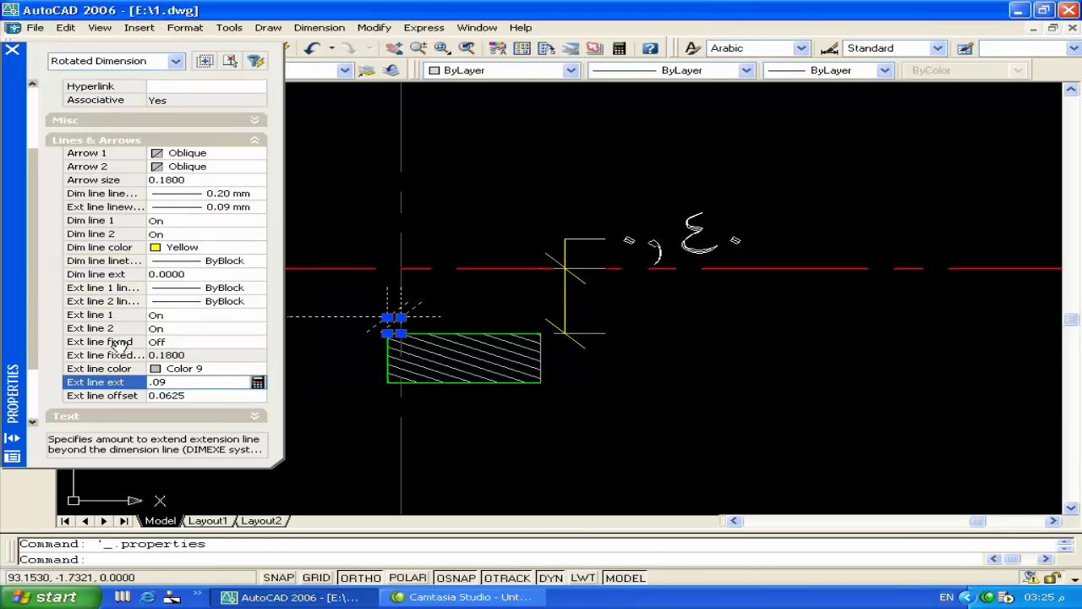
pyautogui.write('.09')
pyautogui.press('Tab')
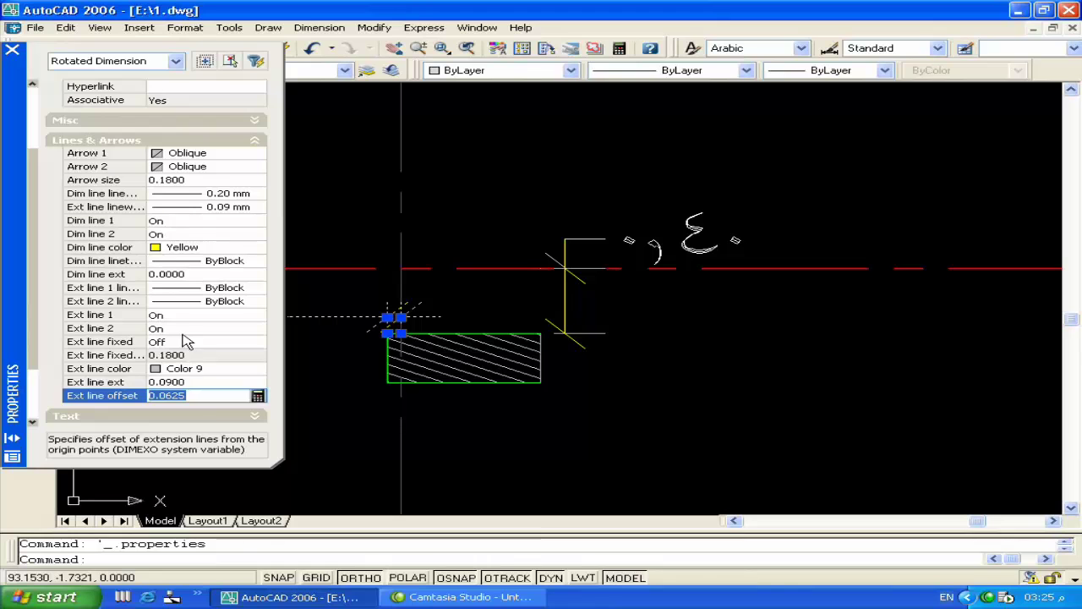
# Step: Reduce the 0.06 dimension's arrow size to 0.09 and close the palette
pyautogui.scroll(3, 119, 198)
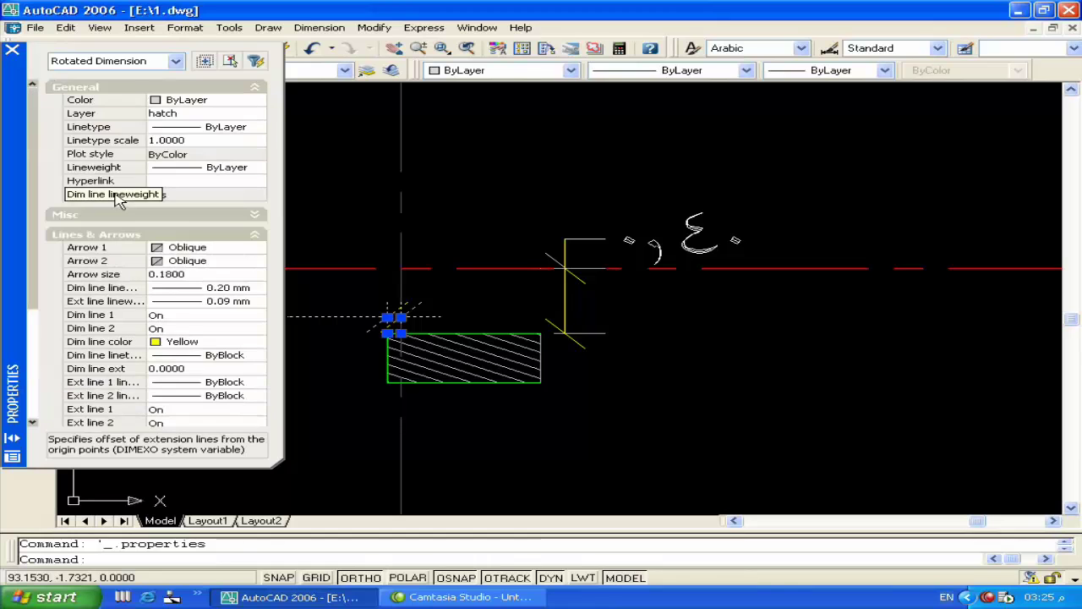
pyautogui.click(186, 275)
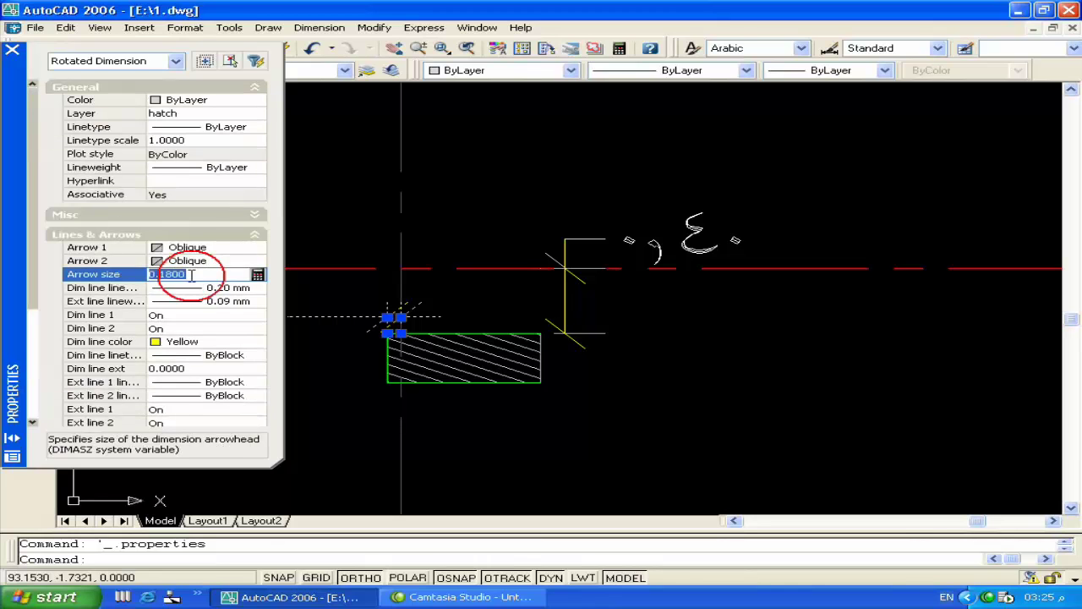
pyautogui.write('.09')
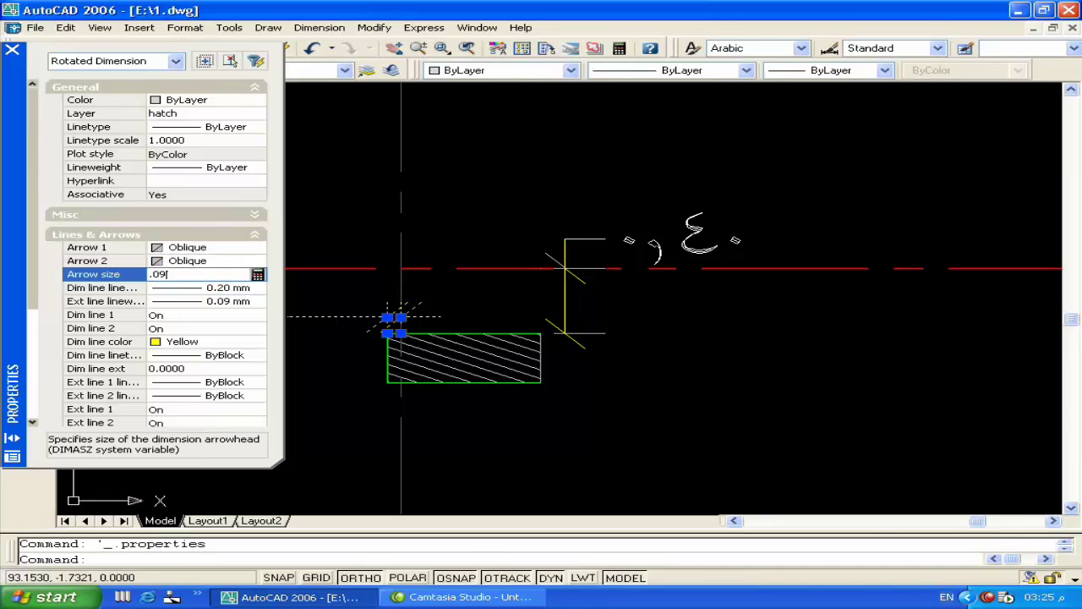
pyautogui.click(191, 286)
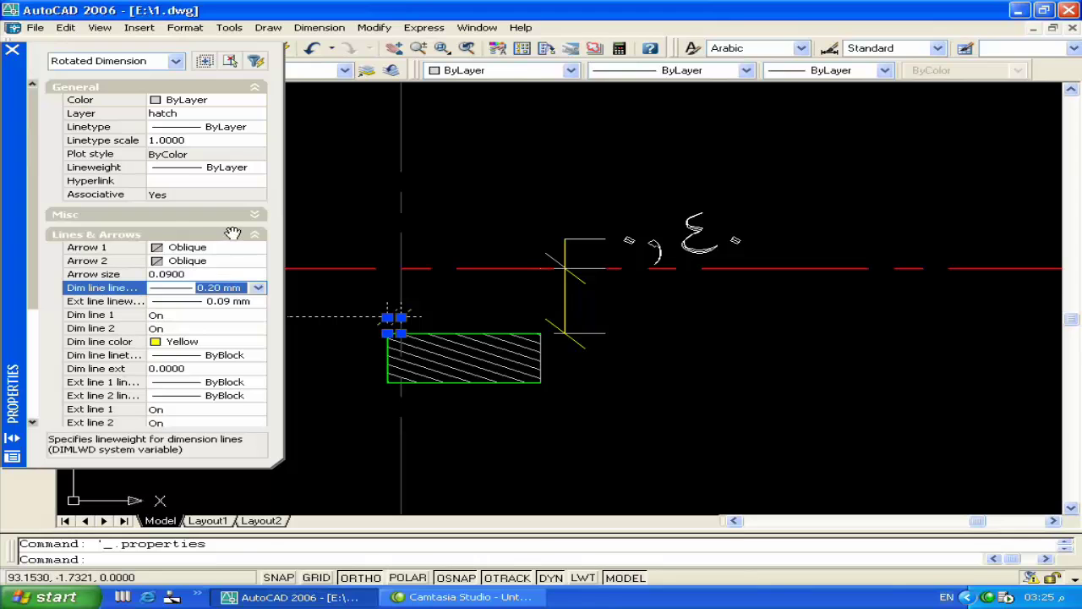
pyautogui.click(12, 49)
# Step: Grip-move the 0.06 dimension text further out
pyautogui.press('Escape')
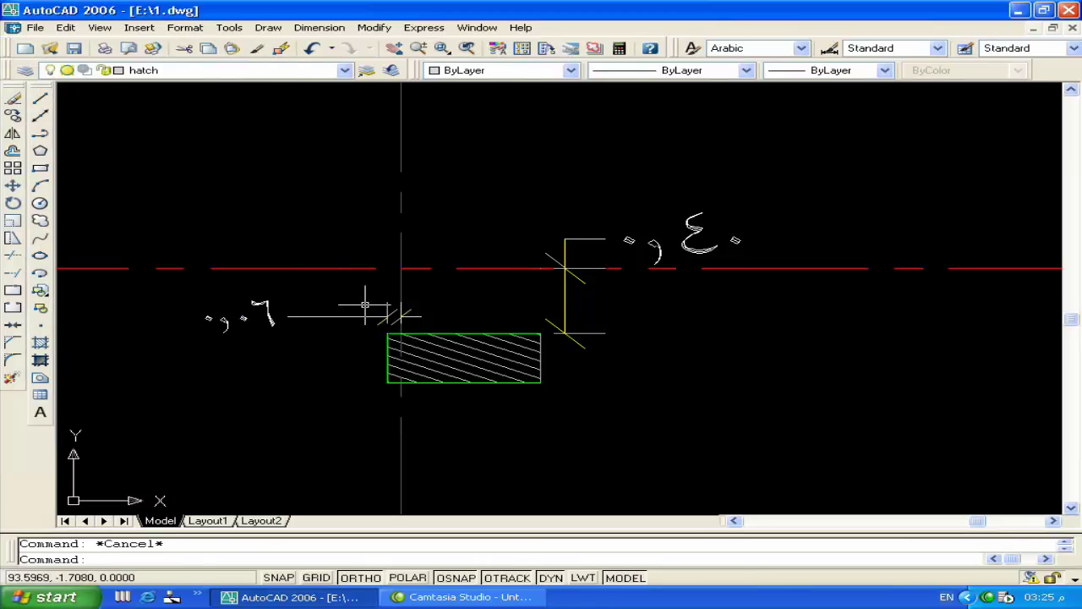
pyautogui.click(262, 314)
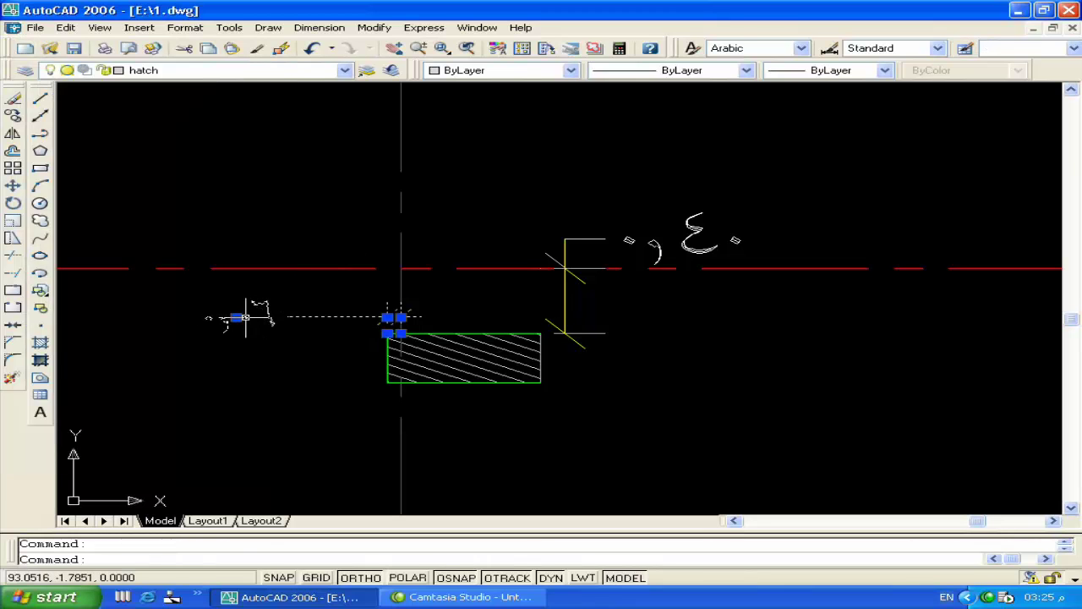
pyautogui.click(240, 317)
pyautogui.click(296, 317)
pyautogui.press('Escape')
pyautogui.moveTo(337, 376); pyautogui.dragTo(311, 393, button='middle')
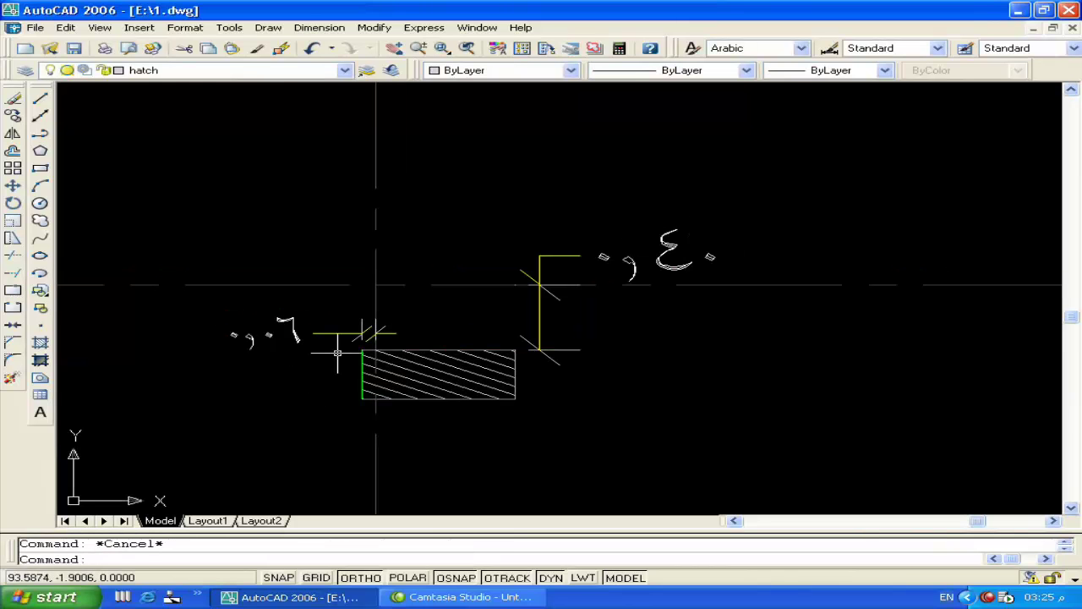
# Step: Match the 0.40 dimension's properties to the 0.06 dimension with MATCHPROP
pyautogui.click(287, 321)
pyautogui.click(286, 321)
pyautogui.write('ma')
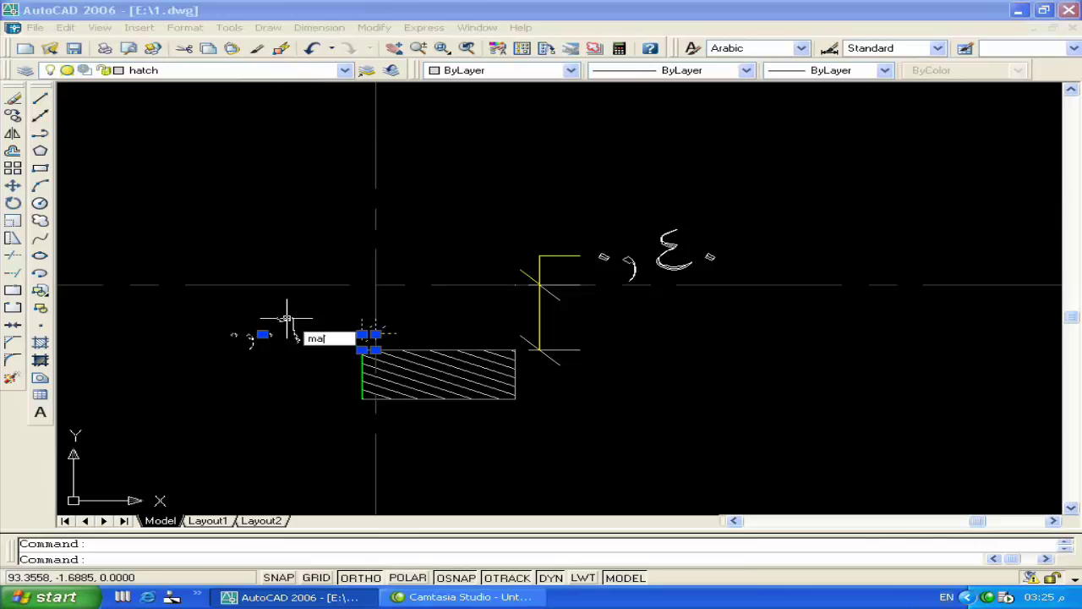
pyautogui.press('Return')
pyautogui.click(676, 264)
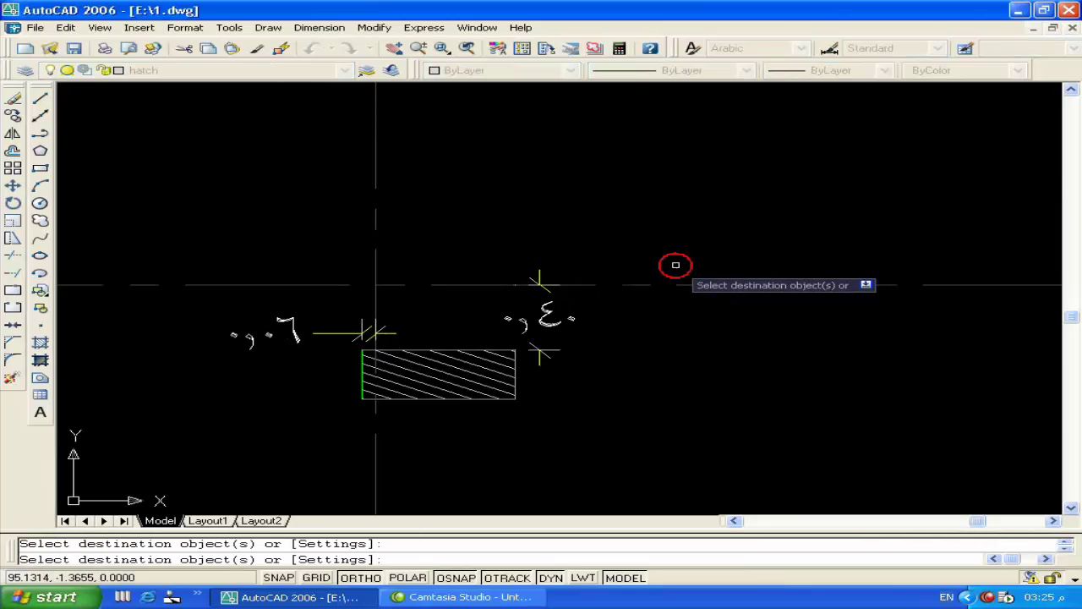
# Step: Pan and zoom over to the next hatched column
pyautogui.scroll(-1, 680, 344)
pyautogui.moveTo(736, 363); pyautogui.dragTo(544, 355, button='middle')
pyautogui.scroll(-1, 756, 309)
pyautogui.moveTo(786, 313); pyautogui.dragTo(664, 317, button='middle')
pyautogui.scroll(5, 716, 295)
pyautogui.scroll(1, 714, 295)
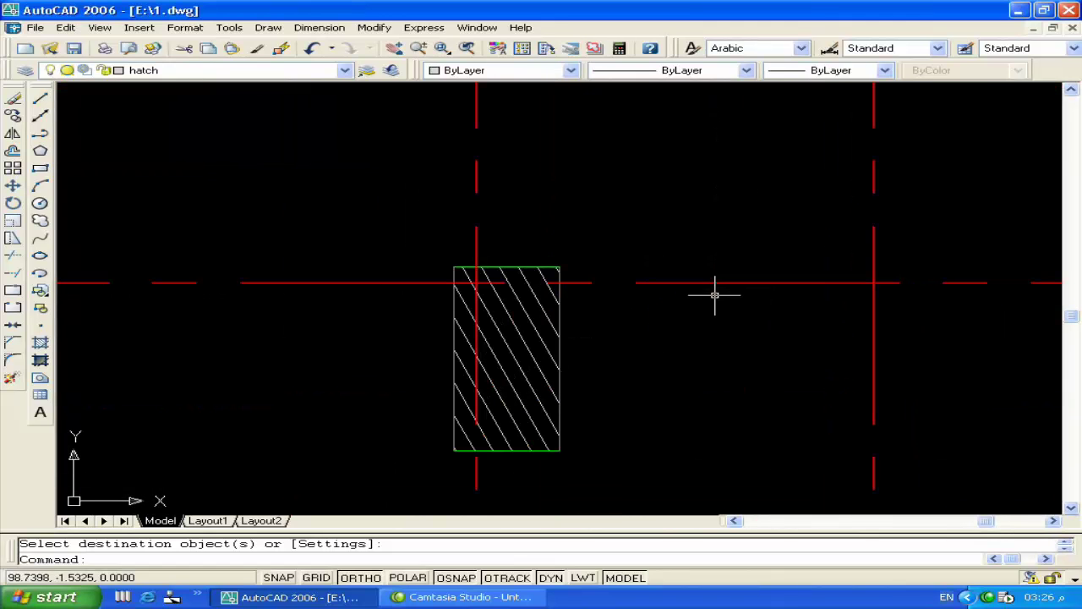
pyautogui.click(319, 27)
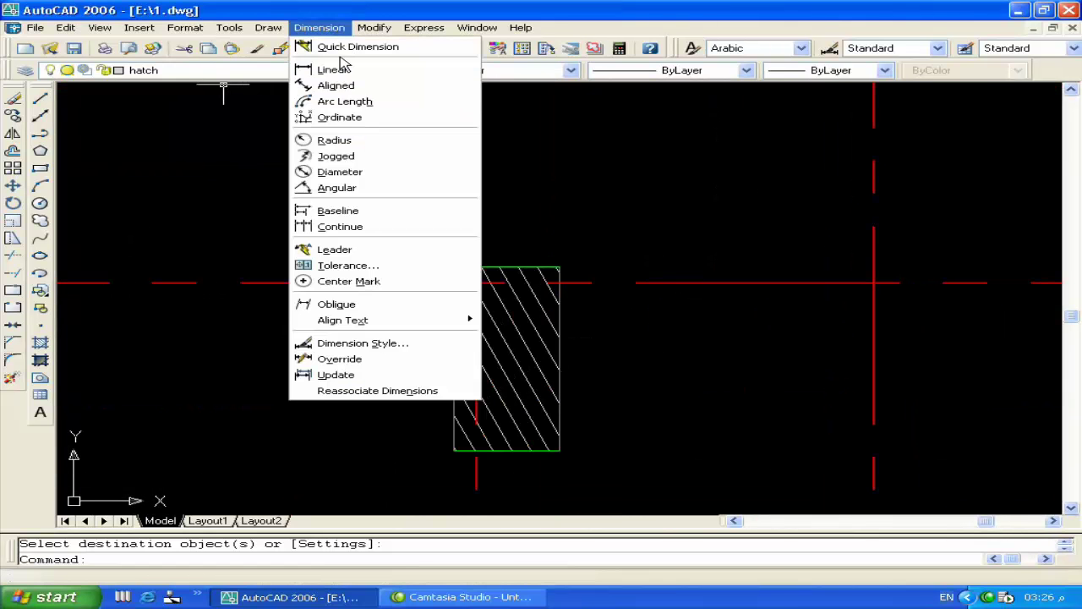
# Step: Dimension the vertical column with 0.06 linear dimensions to its left and above it
pyautogui.click(341, 63)
pyautogui.scroll(3, 470, 278)
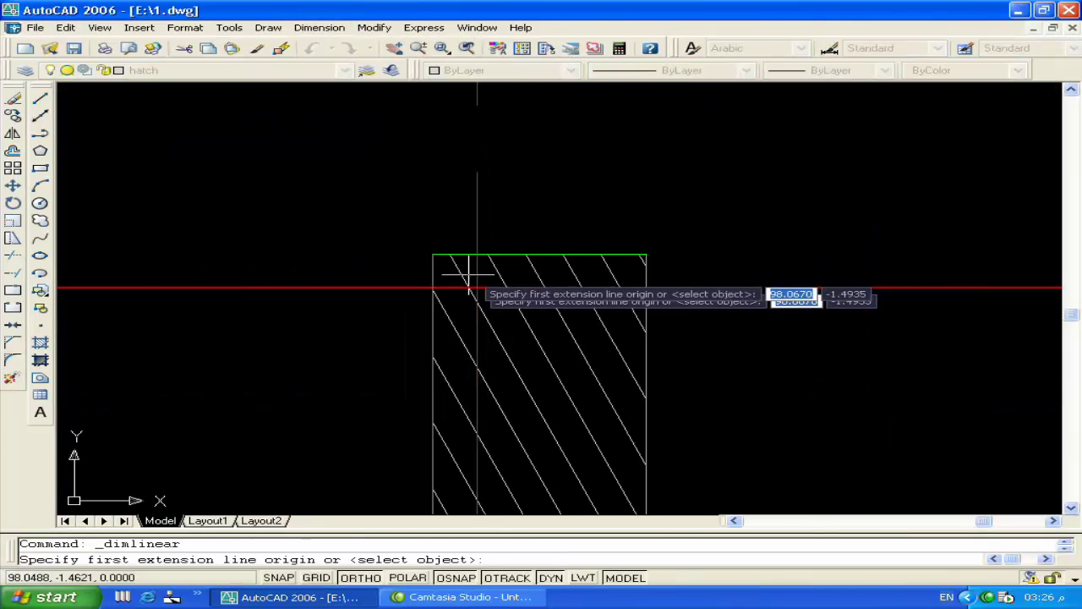
pyautogui.click(432, 253)
pyautogui.click(432, 288)
pyautogui.click(281, 285)
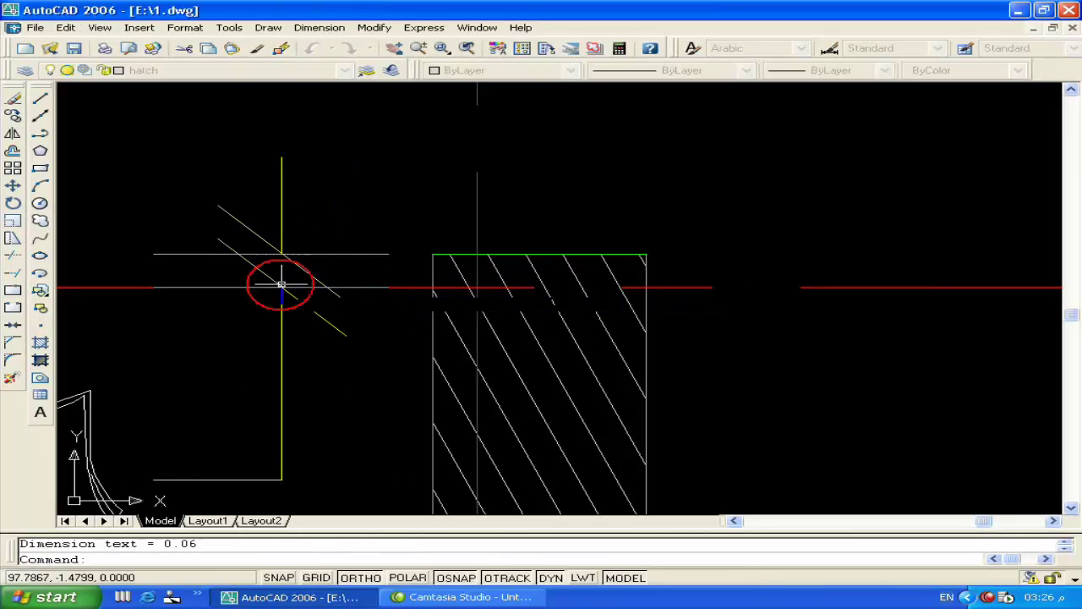
pyautogui.press('Return')
pyautogui.click(432, 254)
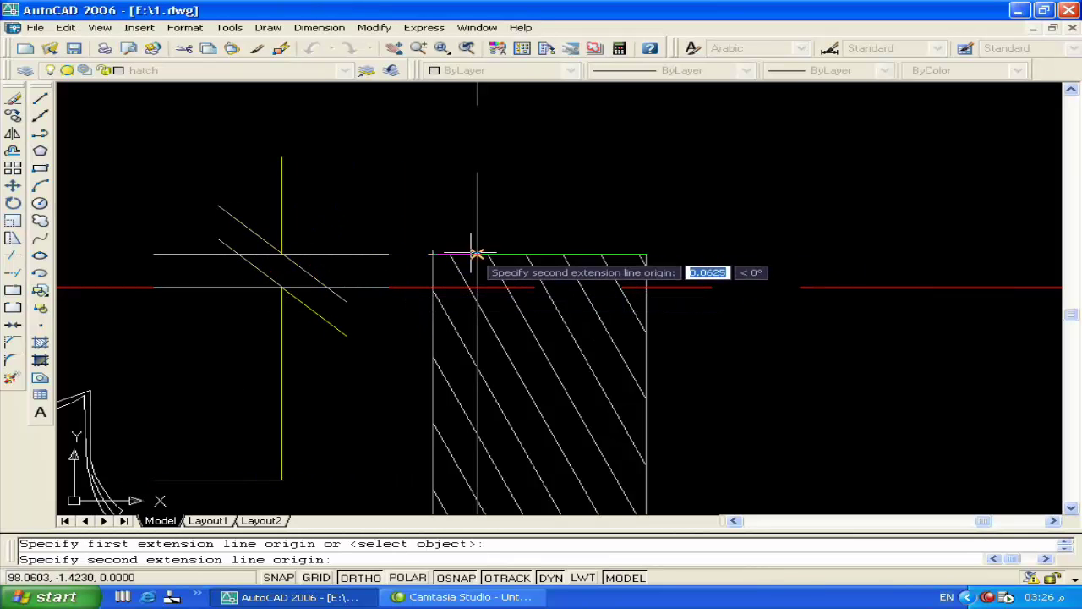
pyautogui.click(647, 253)
pyautogui.click(532, 174)
# Step: Pan to the horizontal column and place a 0.06 dimension on its left side
pyautogui.scroll(-2, 674, 317)
pyautogui.moveTo(674, 317)
pyautogui.mouseDown(button='middle')
pyautogui.moveTo(338, 374)
pyautogui.moveTo(123, 304)
pyautogui.mouseUp(button='middle')
pyautogui.scroll(-2, 338, 374)
pyautogui.moveTo(639, 290); pyautogui.dragTo(212, 236, button='middle')
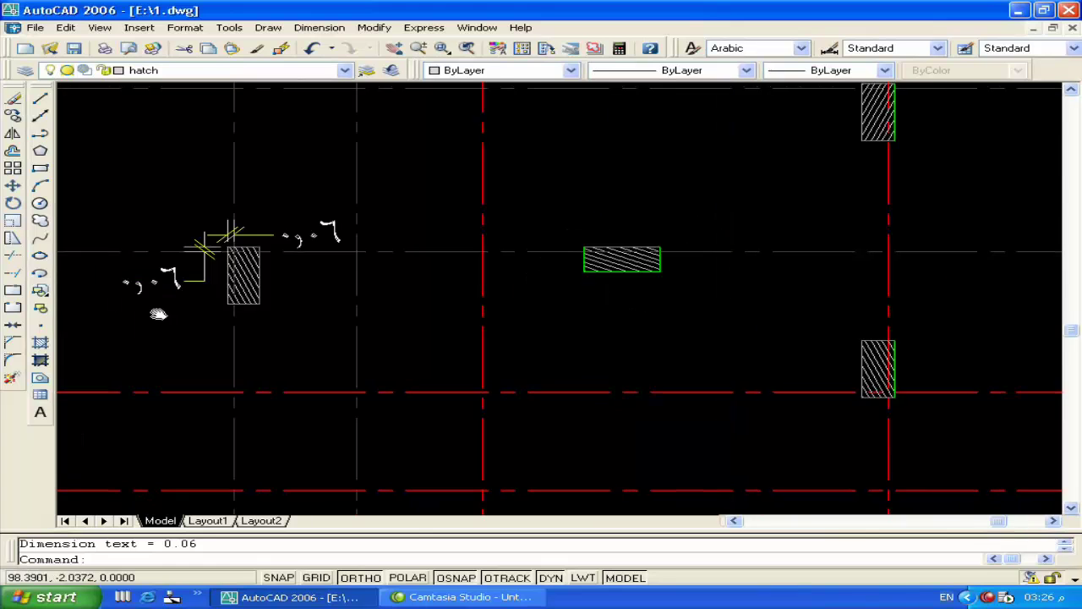
pyautogui.scroll(2, 431, 246)
pyautogui.scroll(4, 430, 250)
pyautogui.press('Return')
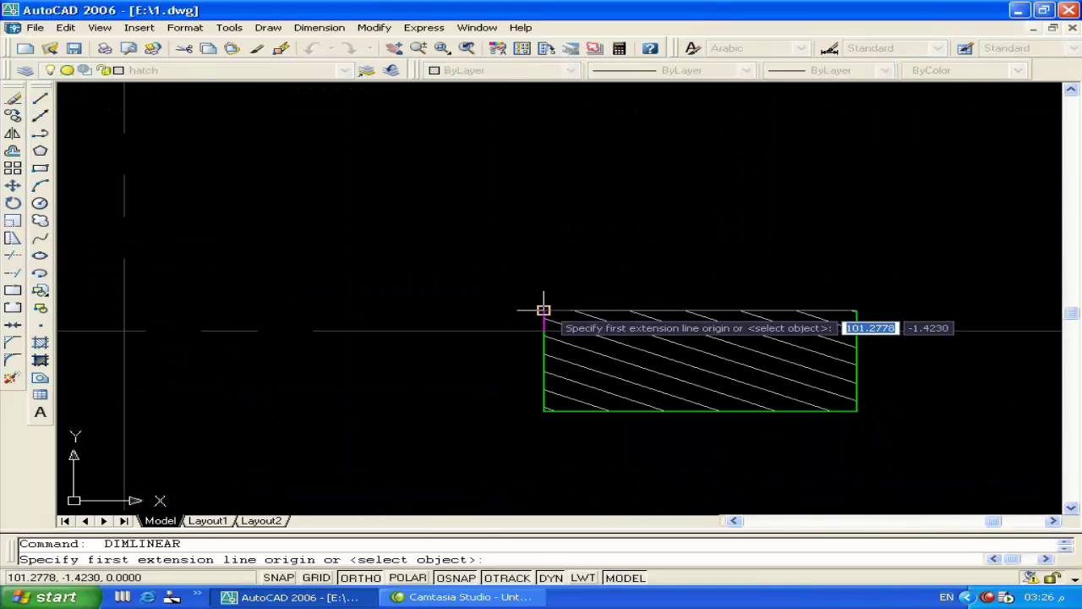
pyautogui.click(543, 311)
pyautogui.click(543, 329)
pyautogui.click(537, 329)
# Step: Select the misplaced 0.06 dimension on the horizontal column and delete it
pyautogui.scroll(-2, 423, 314)
pyautogui.scroll(-3, 435, 265)
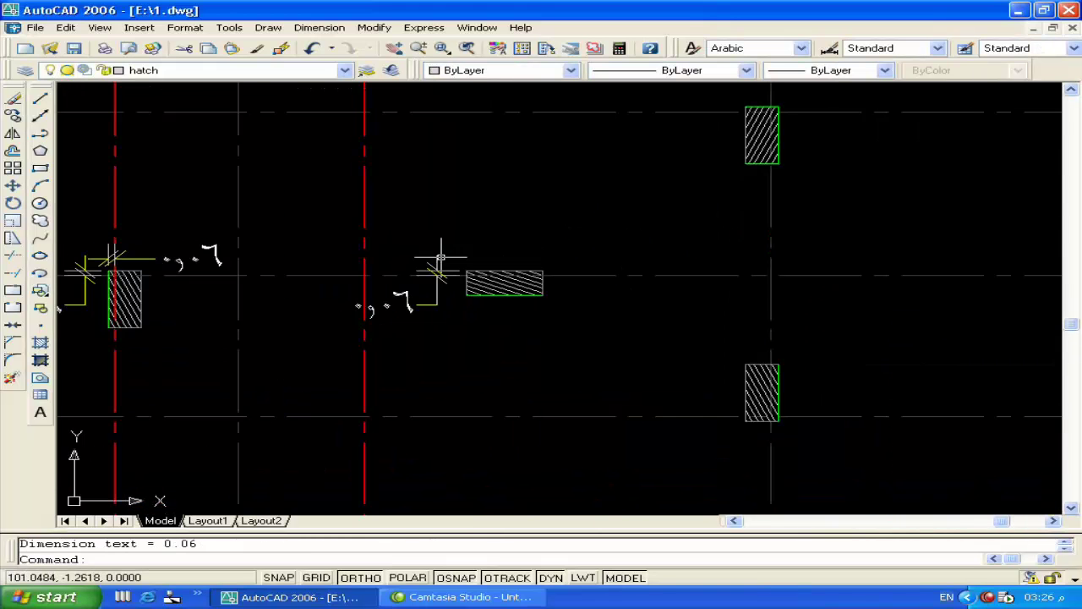
pyautogui.scroll(-3, 473, 314)
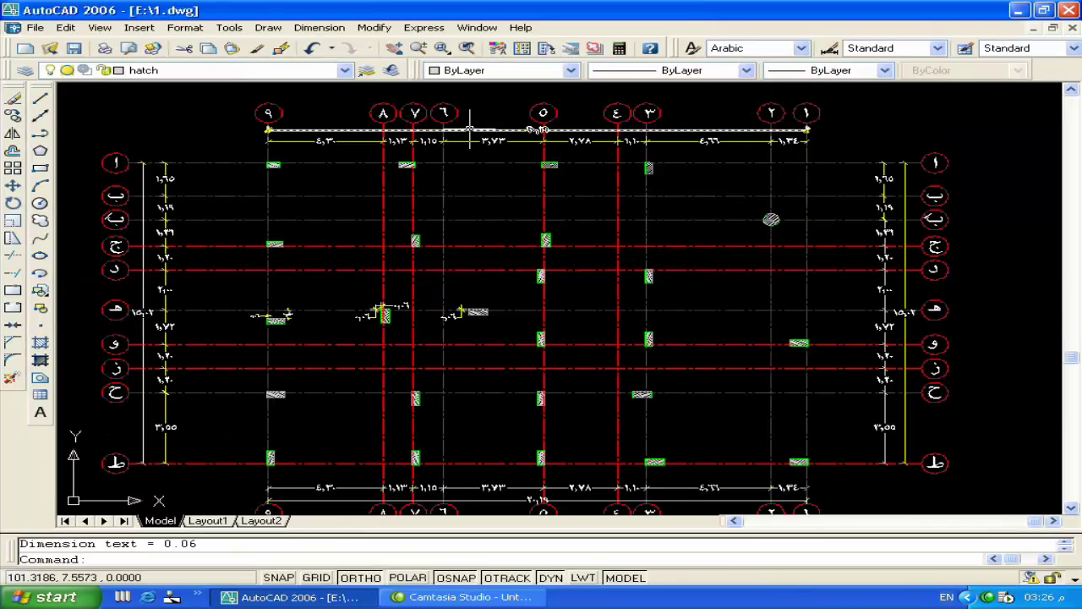
pyautogui.scroll(5, 461, 323)
pyautogui.scroll(1, 457, 313)
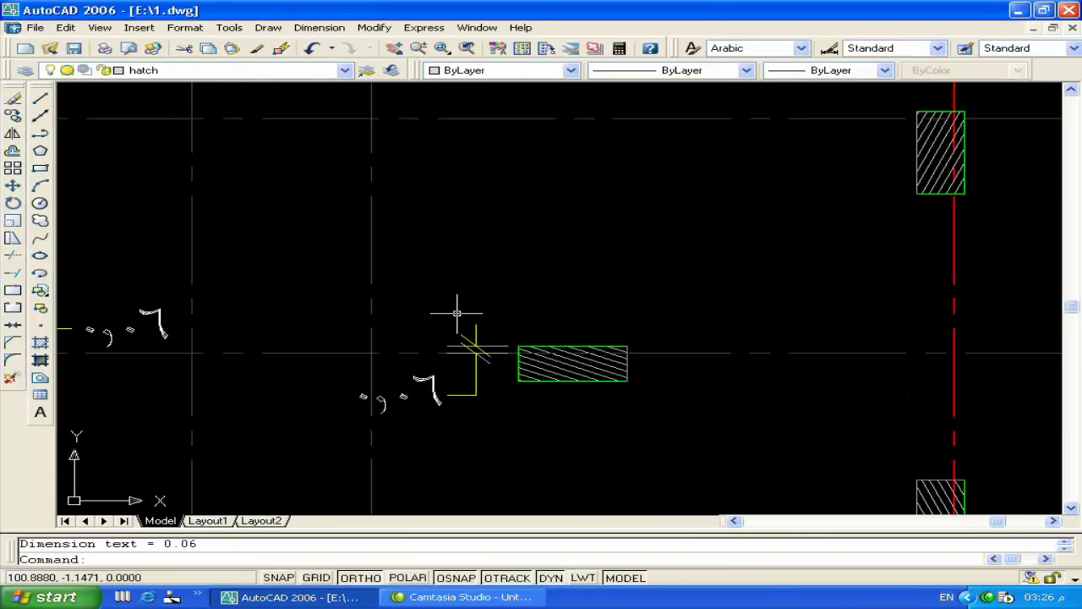
pyautogui.click(447, 390)
pyautogui.click(395, 395)
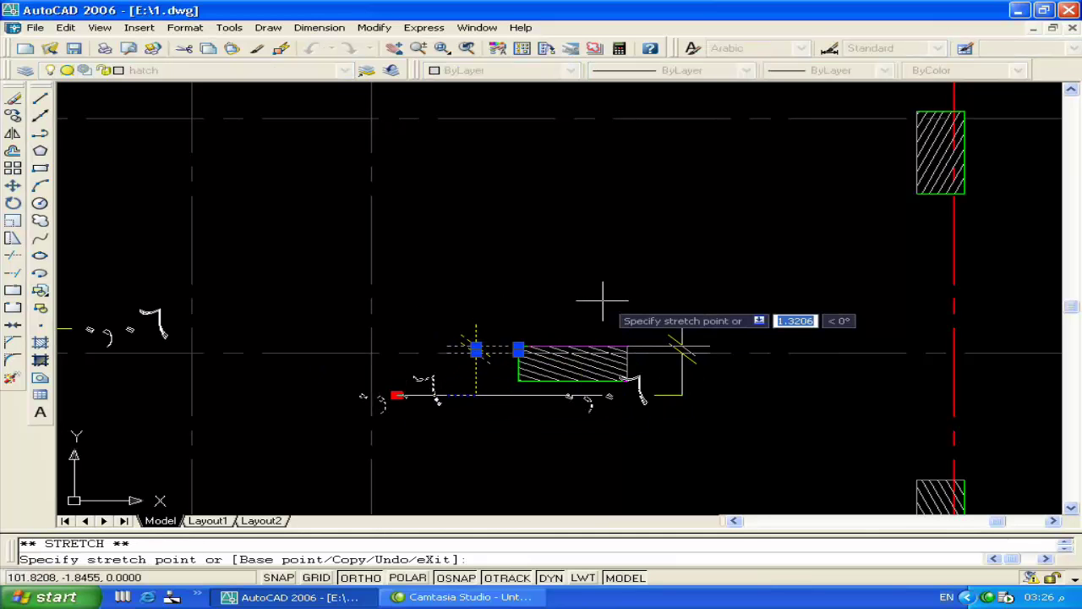
pyautogui.press('Escape')
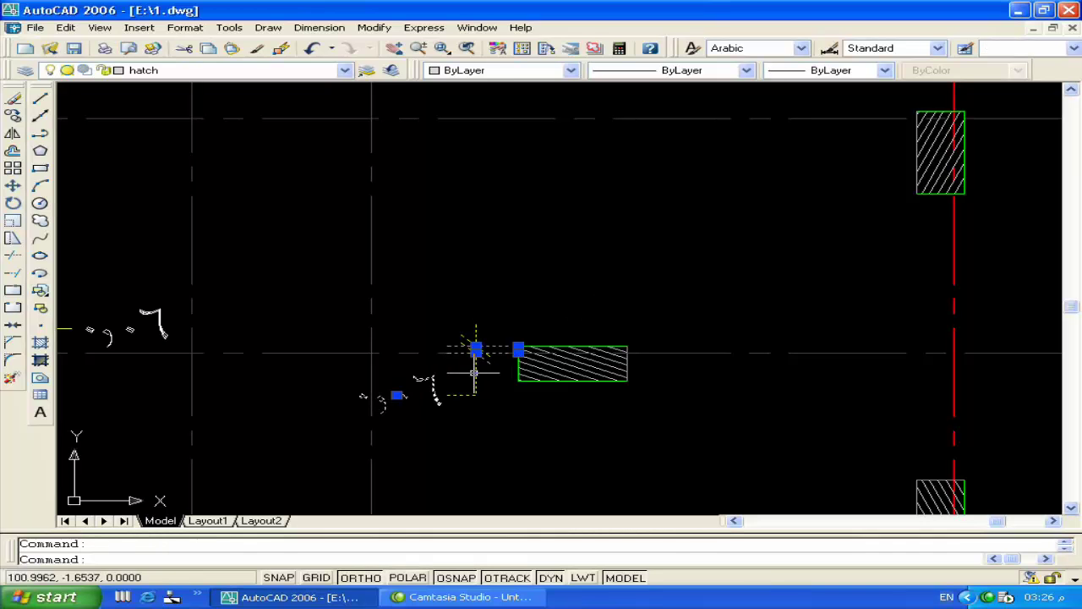
pyautogui.press('Delete')
pyautogui.click(318, 27)
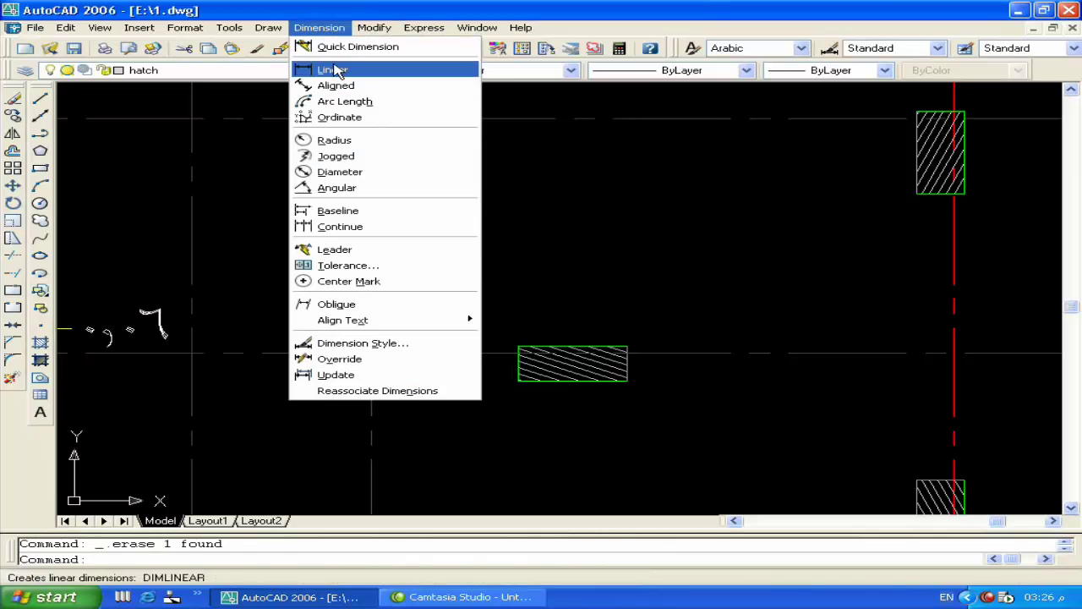
# Step: Dimension the wide column's right end as 0.06, placed to its right
pyautogui.click(337, 72)
pyautogui.scroll(5, 584, 321)
pyautogui.click(689, 361)
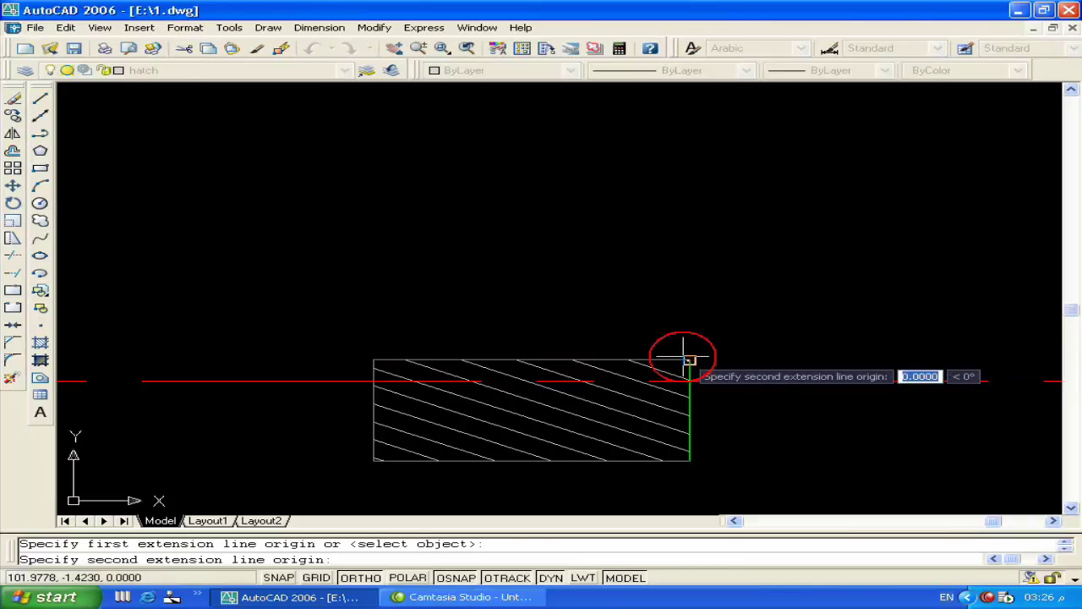
pyautogui.click(688, 380)
pyautogui.click(796, 365)
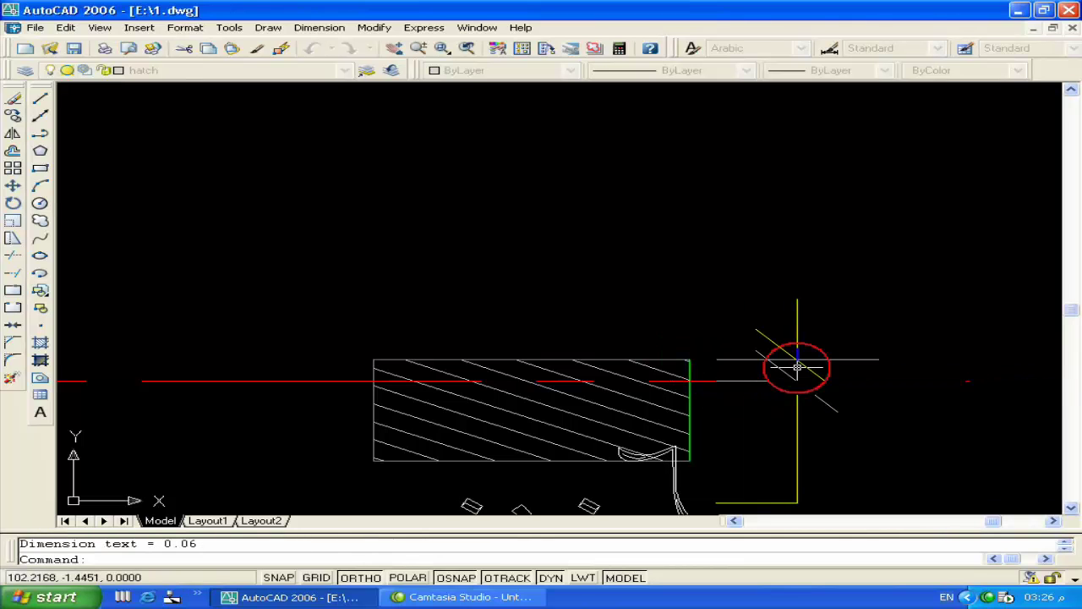
pyautogui.scroll(-3, 796, 365)
pyautogui.scroll(3, 696, 358)
# Step: Add a 0.94 dimension from the column's top-left corner to the grid axis
pyautogui.press('Return')
pyautogui.click(762, 356)
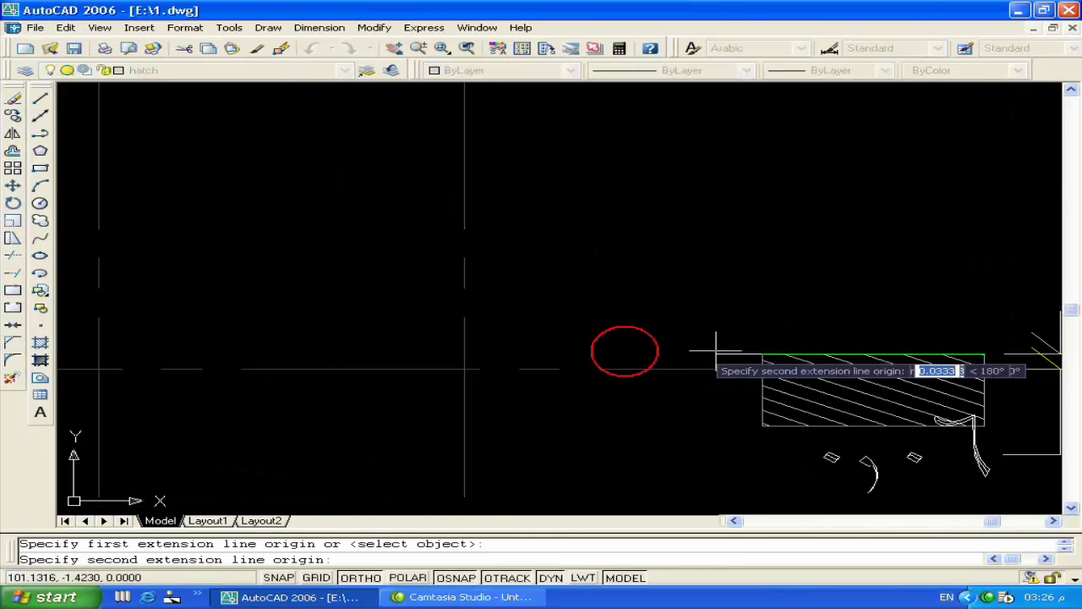
pyautogui.click(463, 363)
pyautogui.click(517, 318)
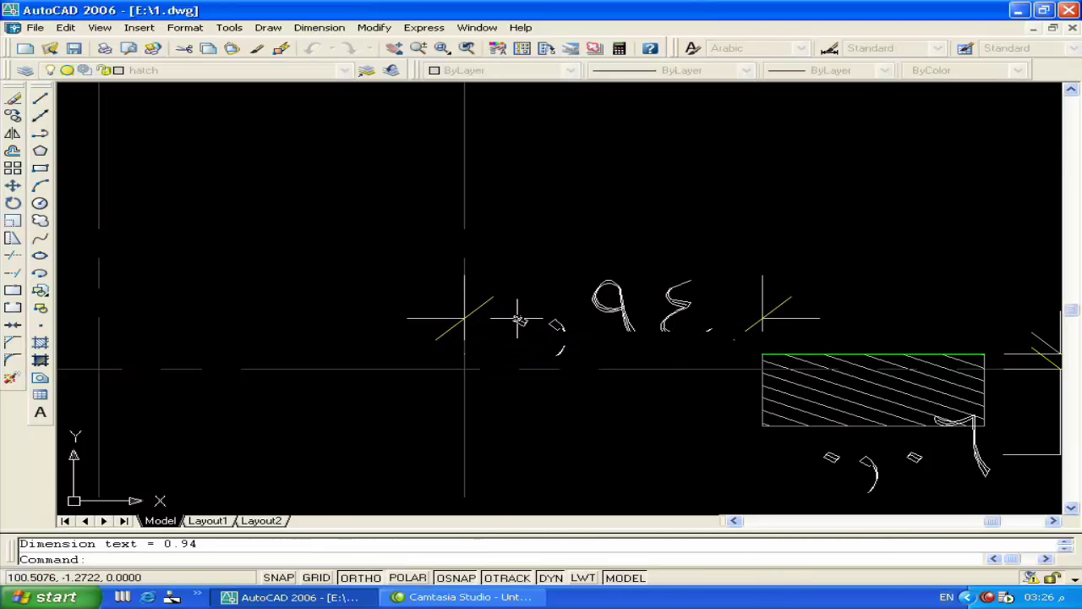
pyautogui.scroll(-8, 591, 329)
# Step: Bring the left column into view and pick its dimension as the style source
pyautogui.moveTo(882, 363); pyautogui.dragTo(797, 358, button='middle')
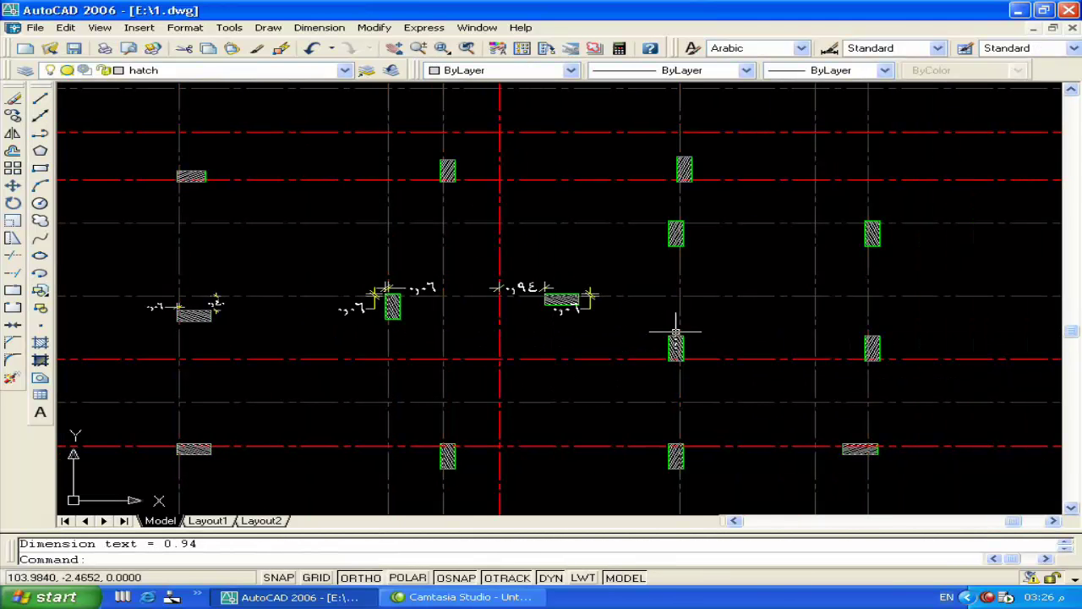
pyautogui.scroll(2, 331, 301)
pyautogui.scroll(3, 386, 278)
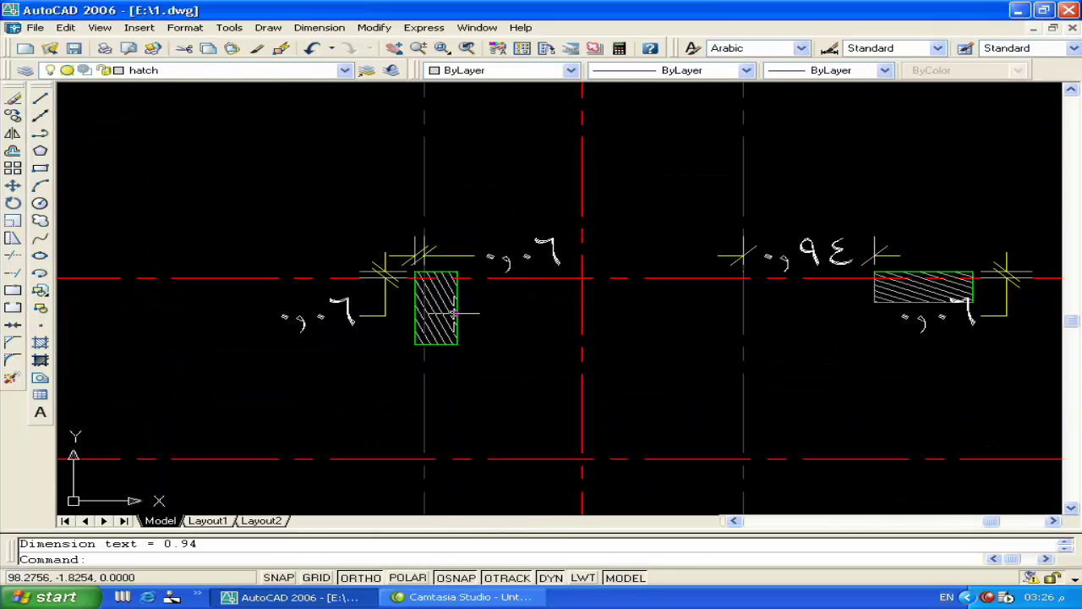
pyautogui.scroll(1, 374, 245)
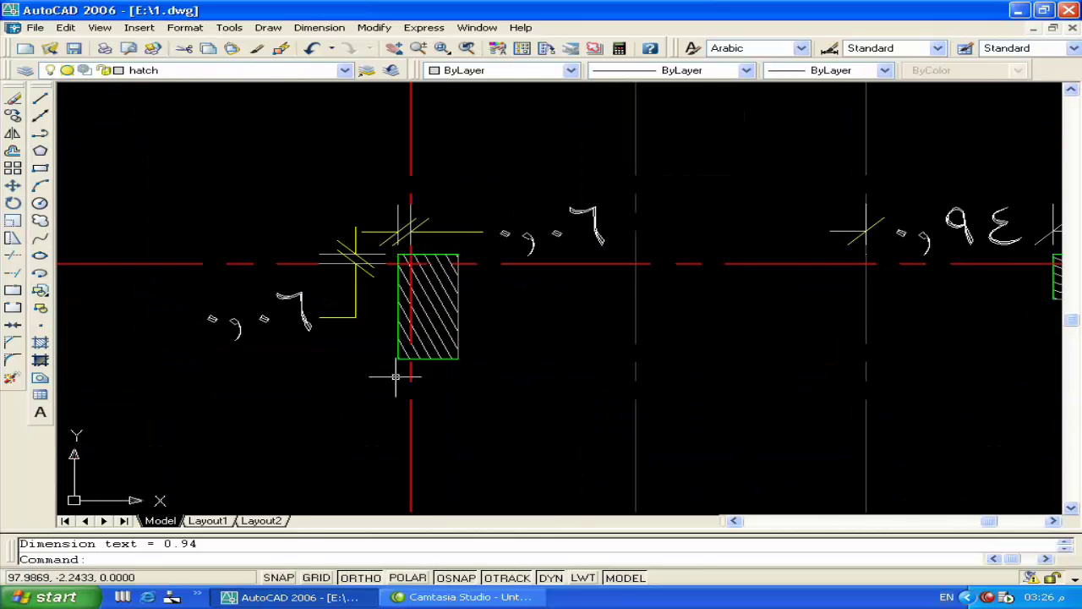
pyautogui.scroll(-1, 365, 254)
pyautogui.scroll(3, 365, 253)
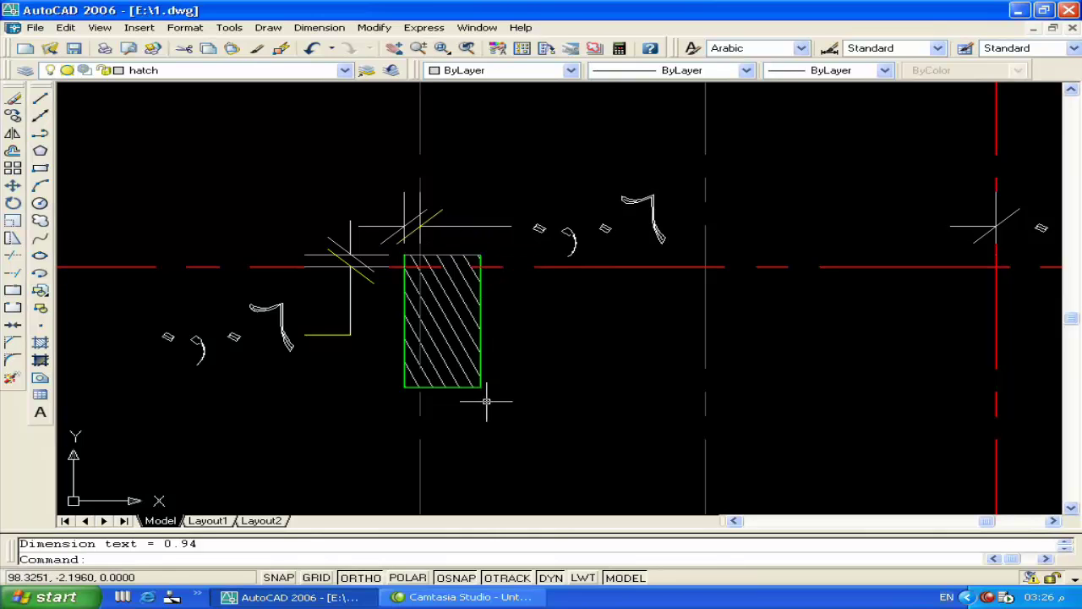
pyautogui.scroll(-3, 392, 350)
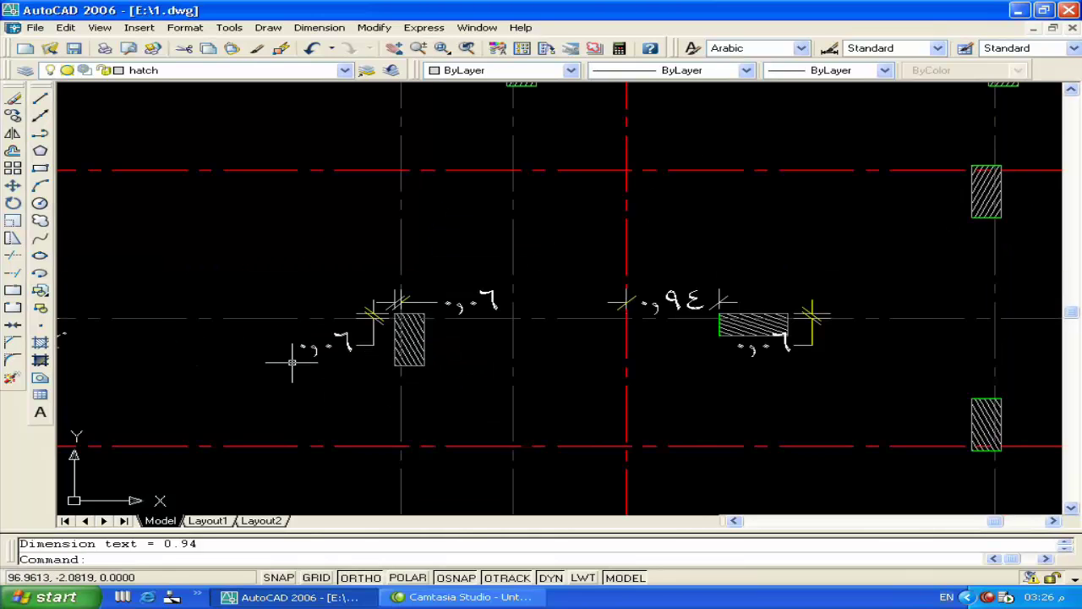
pyautogui.moveTo(291, 361); pyautogui.dragTo(473, 324, button='middle')
pyautogui.click(116, 300)
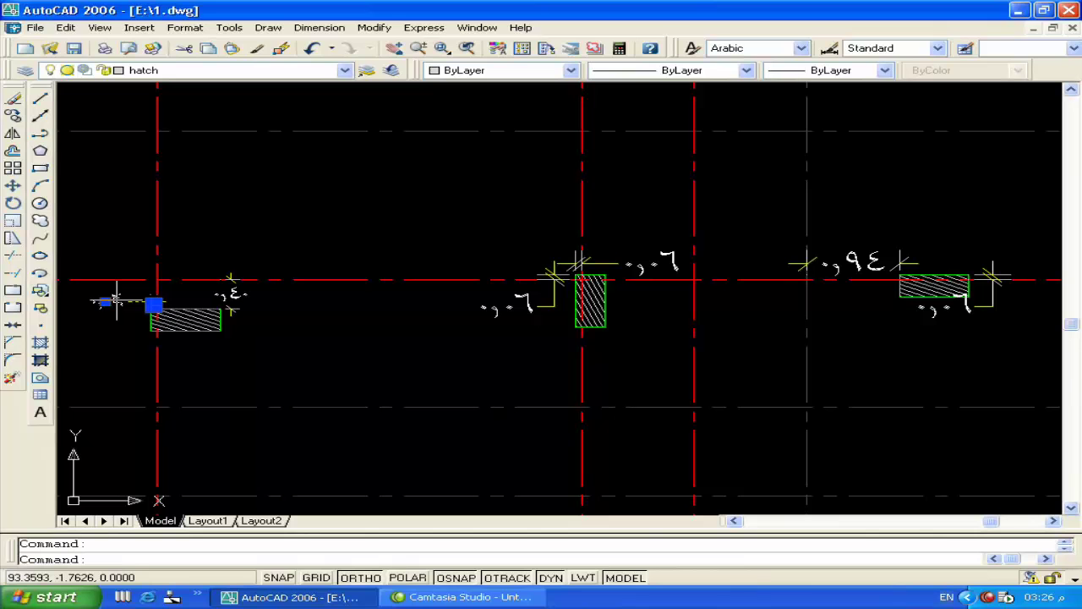
# Step: Match the middle and right column dimensions to the left column dimension's style with MA
pyautogui.write('ma')
pyautogui.press('Return')
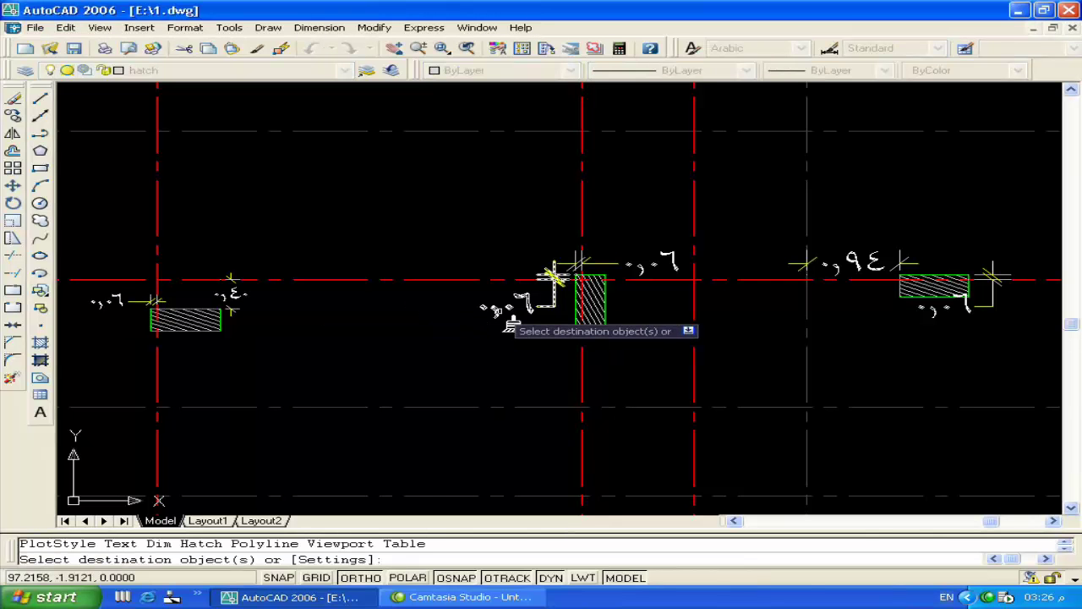
pyautogui.click(507, 306)
pyautogui.click(625, 275)
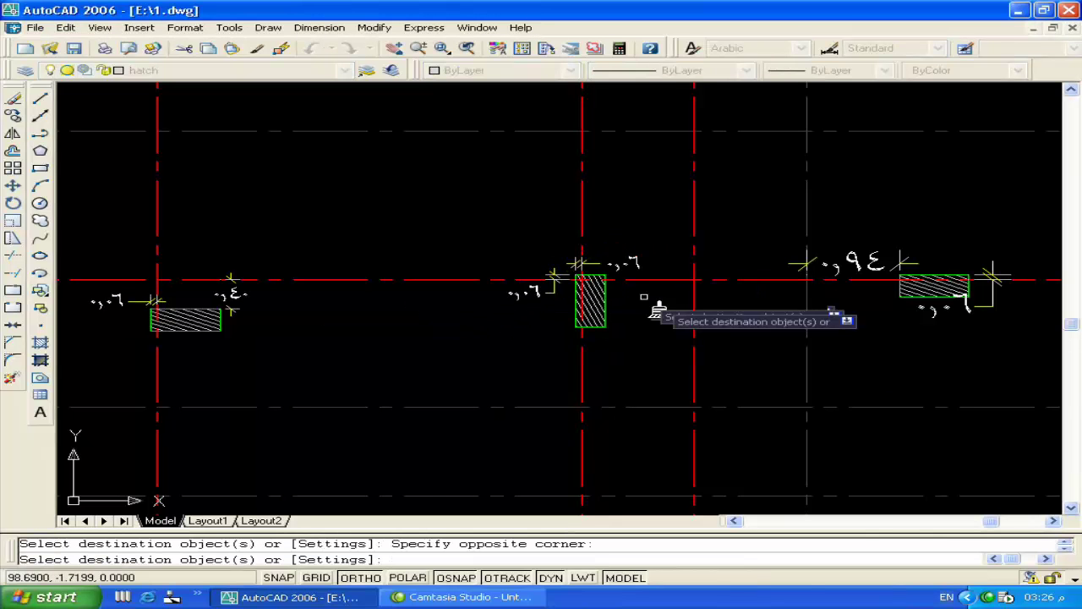
pyautogui.moveTo(854, 372); pyautogui.dragTo(695, 370, button='middle')
pyautogui.click(694, 365)
pyautogui.click(834, 284)
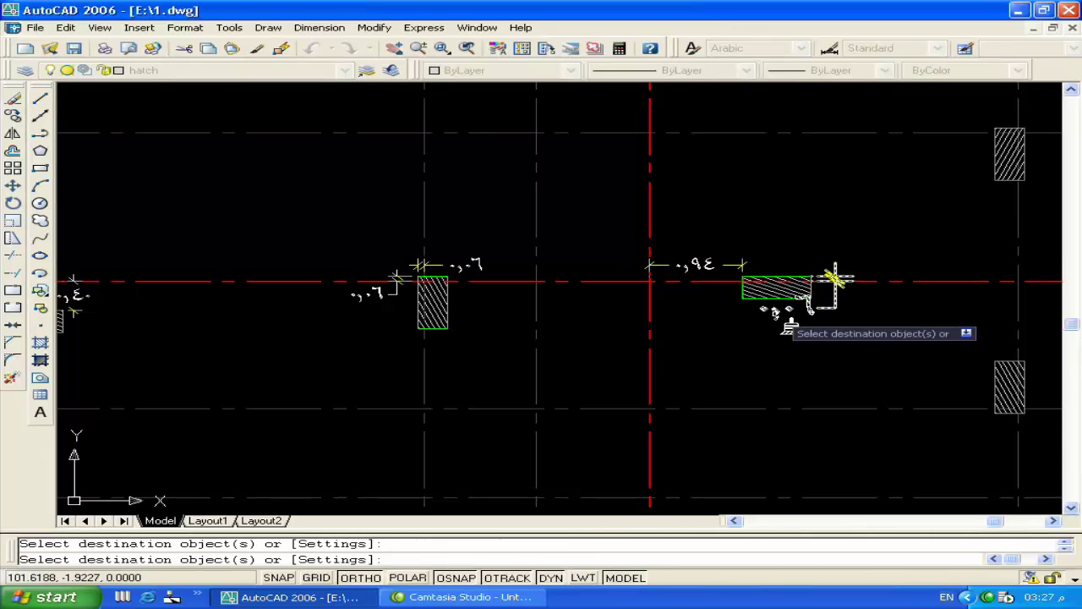
pyautogui.press('Return')
pyautogui.scroll(5, 857, 307)
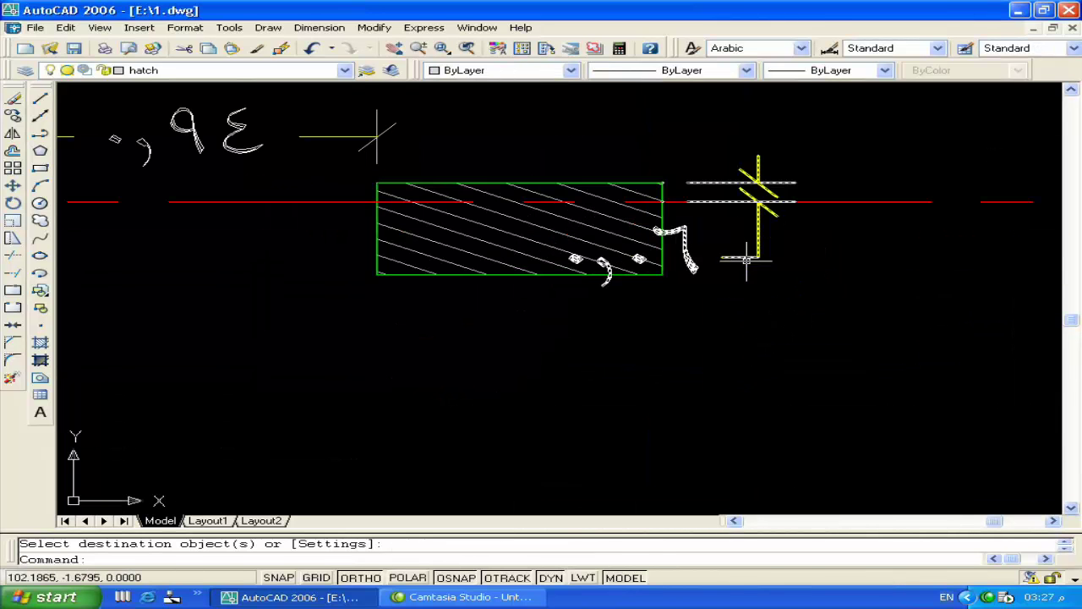
# Step: Try moving the right column's dimension text, then select its side dimension instead
pyautogui.click(735, 254)
pyautogui.click(713, 244)
pyautogui.click(628, 257)
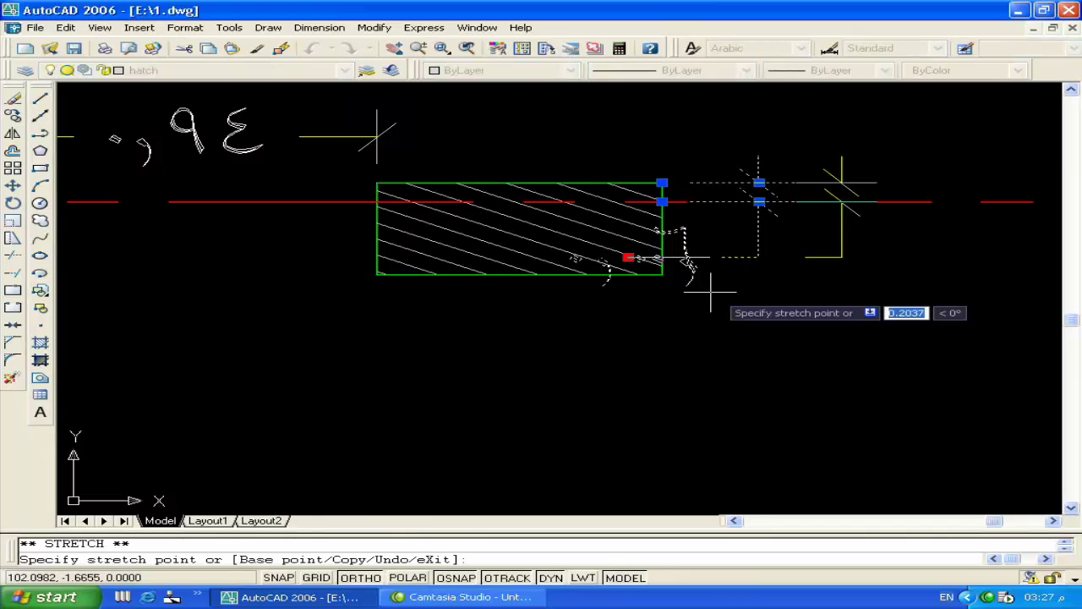
pyautogui.click(715, 294)
pyautogui.press('Escape')
pyautogui.press('Escape')
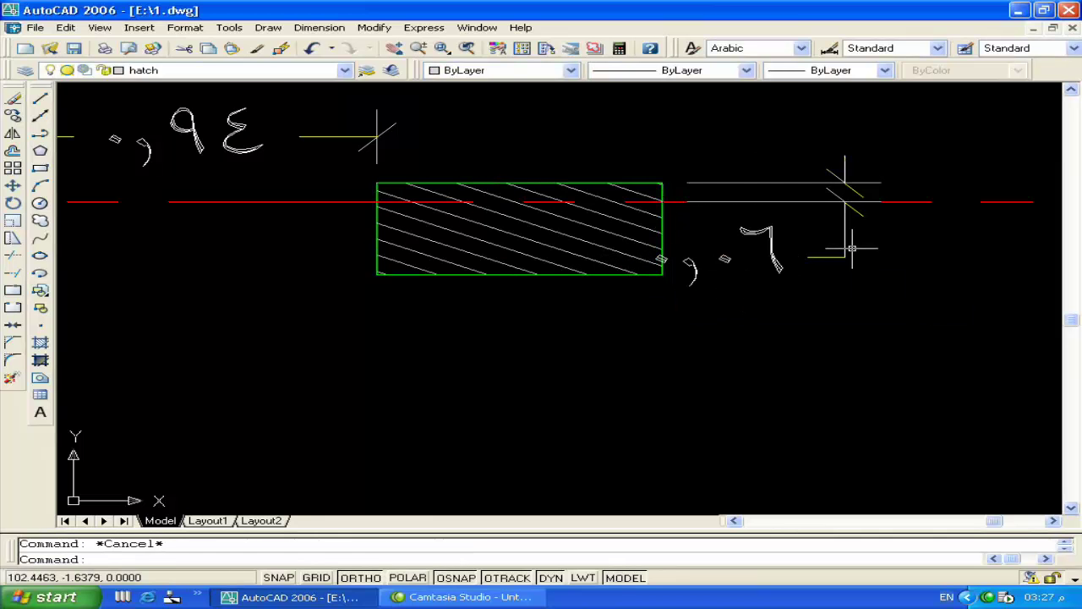
pyautogui.click(845, 238)
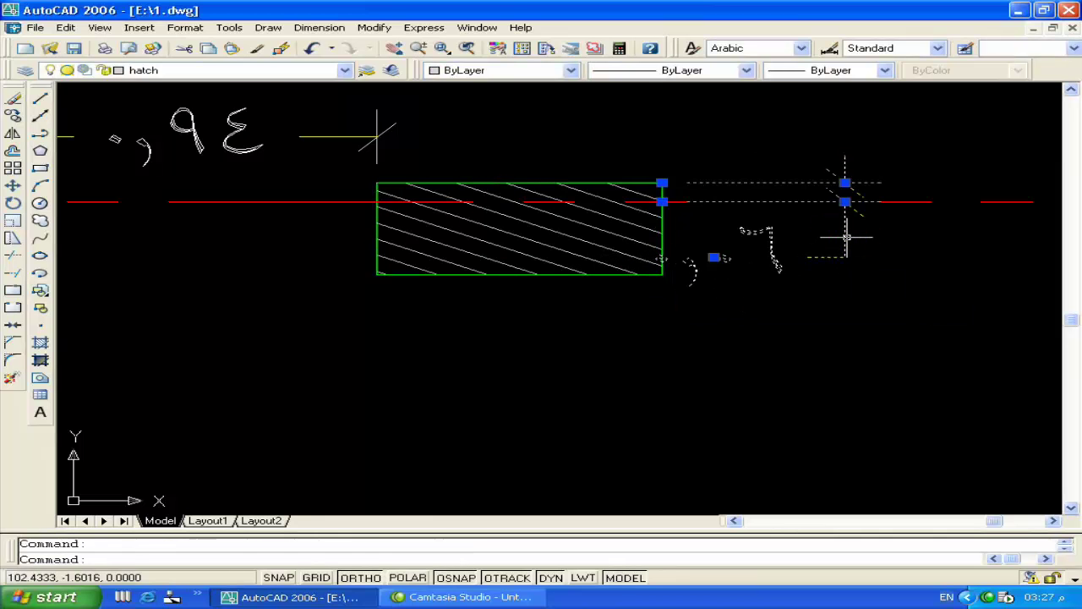
# Step: Replace the right column's side dimension with a new 0.06 linear dimension
pyautogui.press('Delete')
pyautogui.click(319, 27)
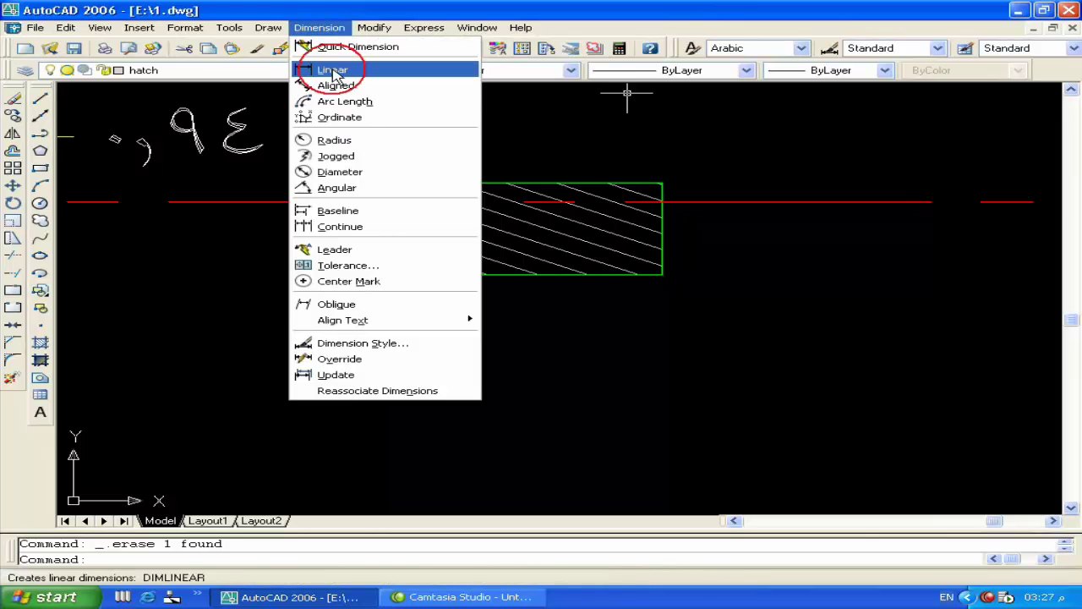
pyautogui.click(337, 71)
pyautogui.scroll(5, 659, 198)
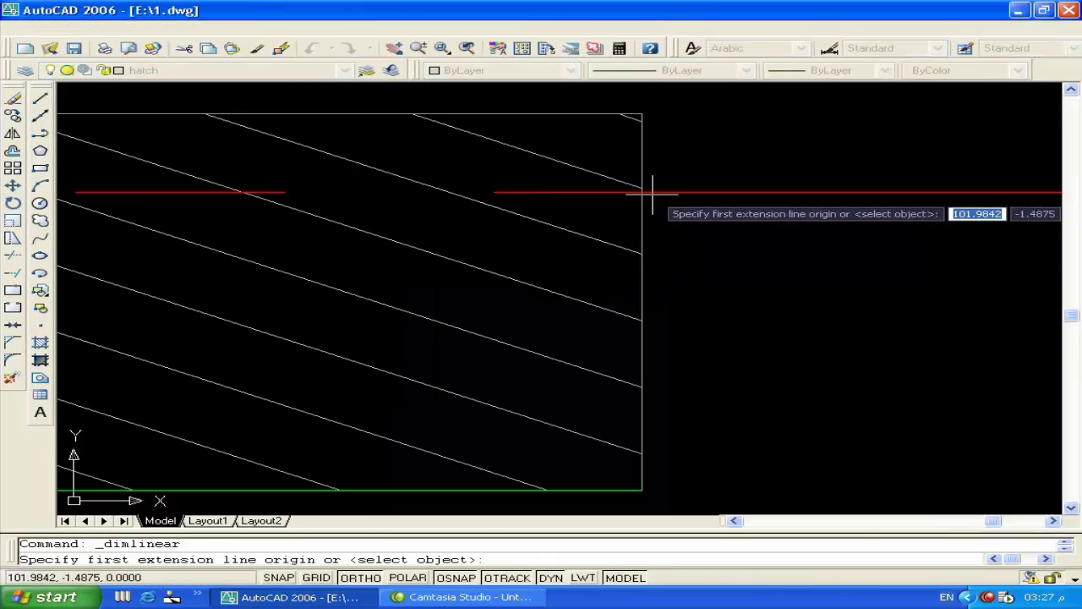
pyautogui.click(644, 193)
pyautogui.scroll(-5, 680, 148)
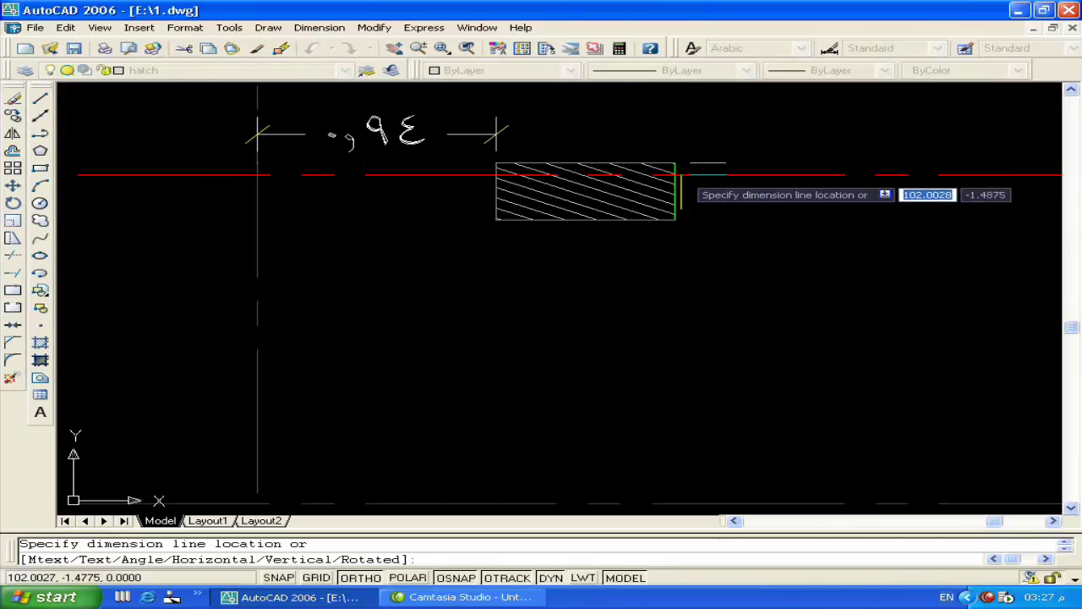
pyautogui.click(712, 169)
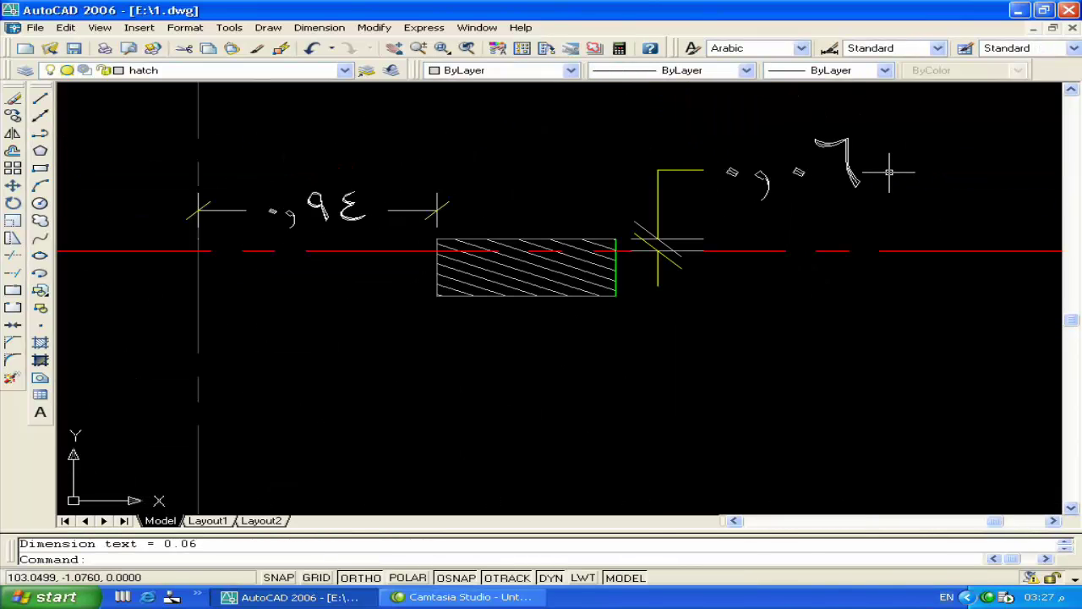
# Step: Match the new 0.06 dimension to the 0.94 dimension's style using MA
pyautogui.click(346, 209)
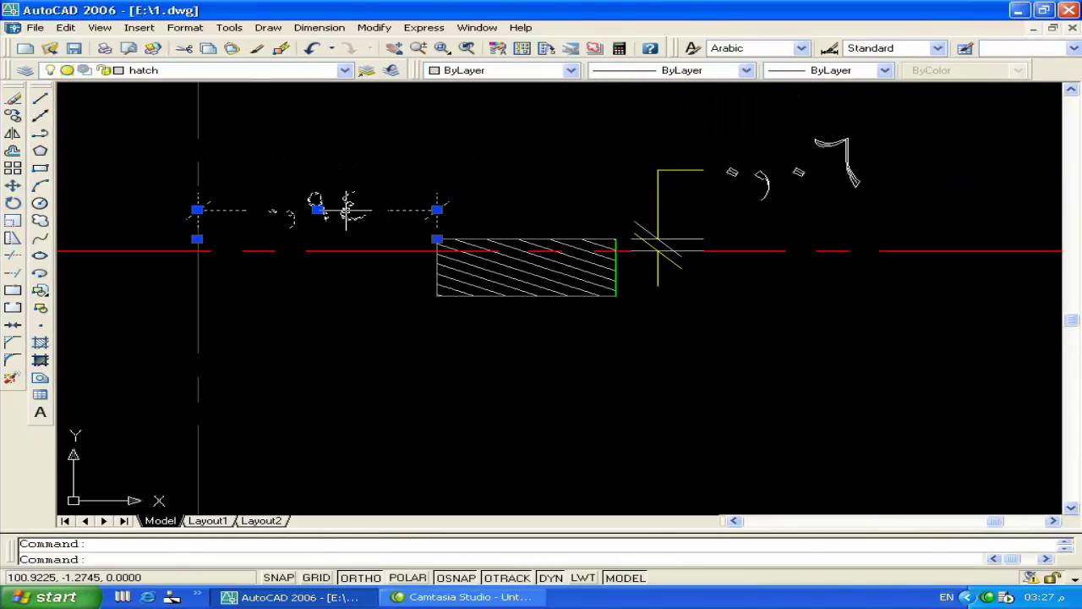
pyautogui.write('ma')
pyautogui.press('Return')
pyautogui.click(765, 164)
pyautogui.click(684, 178)
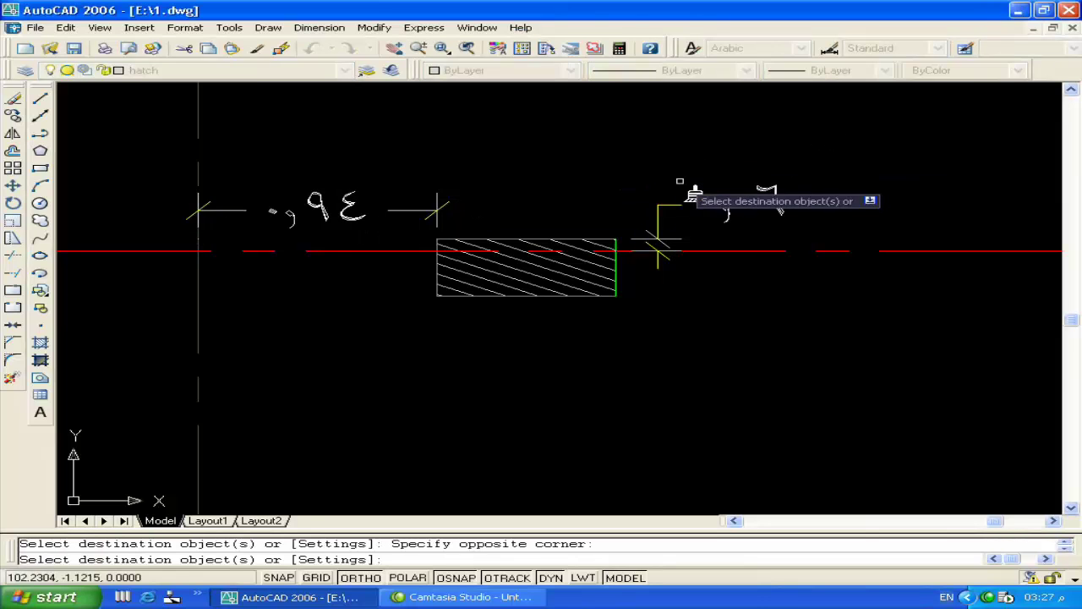
pyautogui.press('Return')
pyautogui.scroll(-3, 761, 186)
pyautogui.scroll(-2, 695, 299)
pyautogui.scroll(-3, 744, 295)
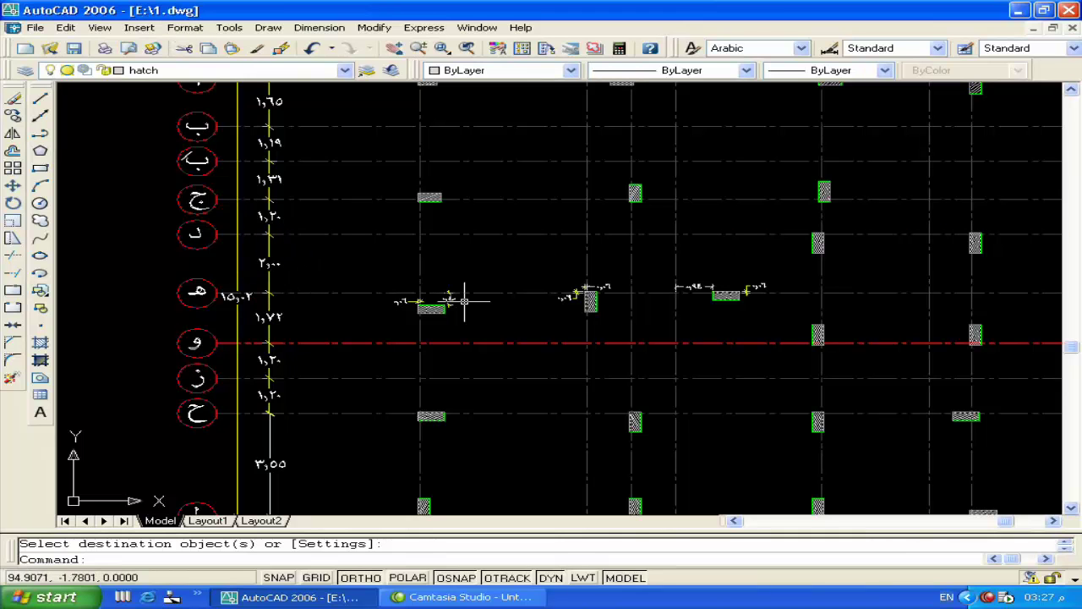
pyautogui.scroll(1, 465, 321)
pyautogui.scroll(-1, 479, 338)
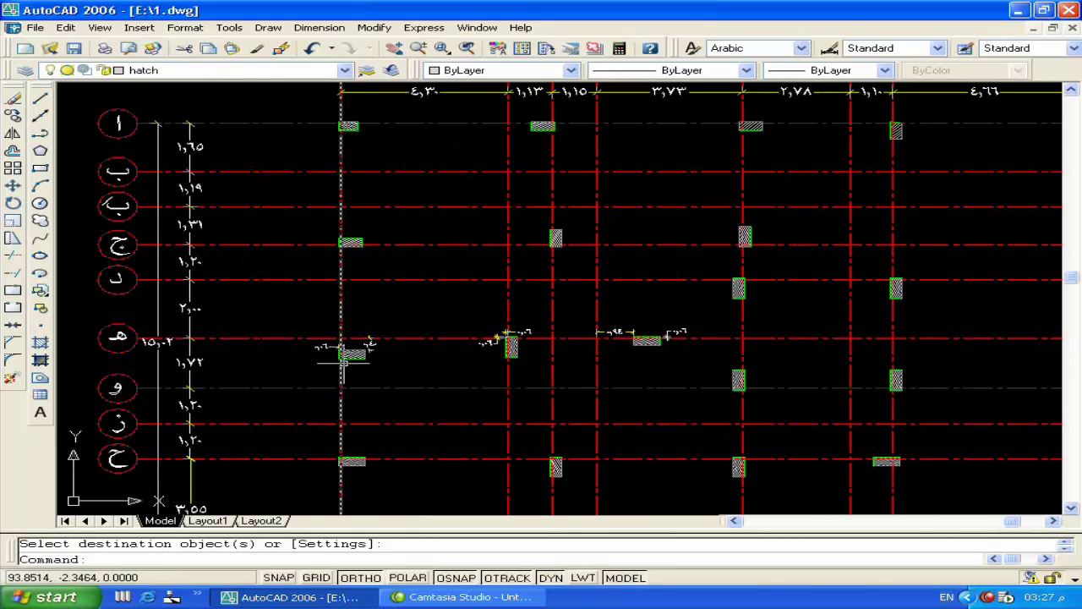
pyautogui.scroll(8, 355, 360)
pyautogui.scroll(-4, 338, 359)
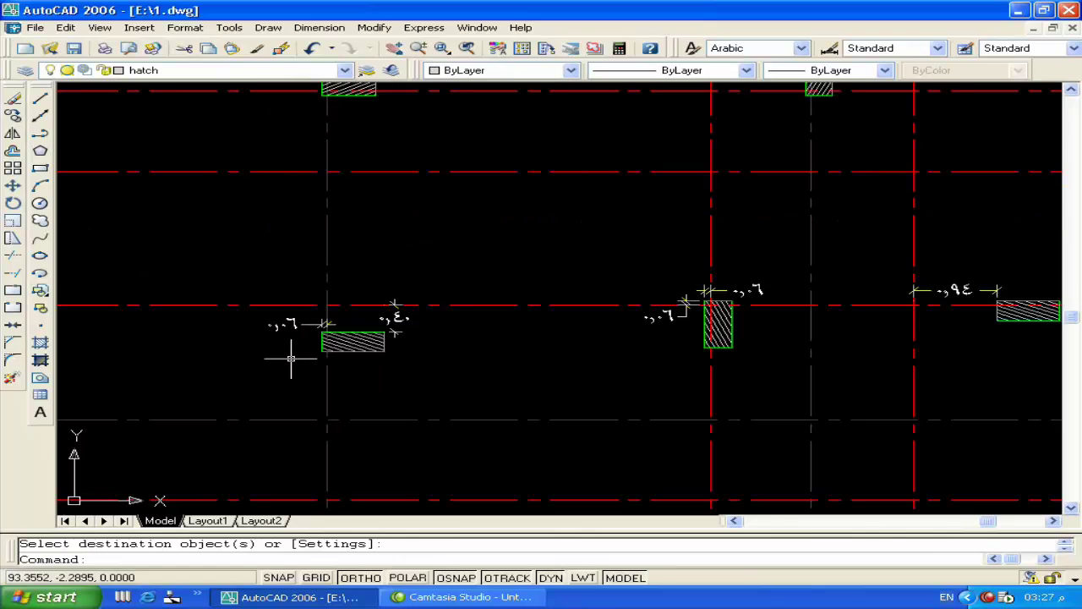
pyautogui.scroll(-3, 338, 359)
# Step: Copy the axis label letter to a spot below the left column
pyautogui.press('Return')
pyautogui.click(306, 337)
pyautogui.write('co')
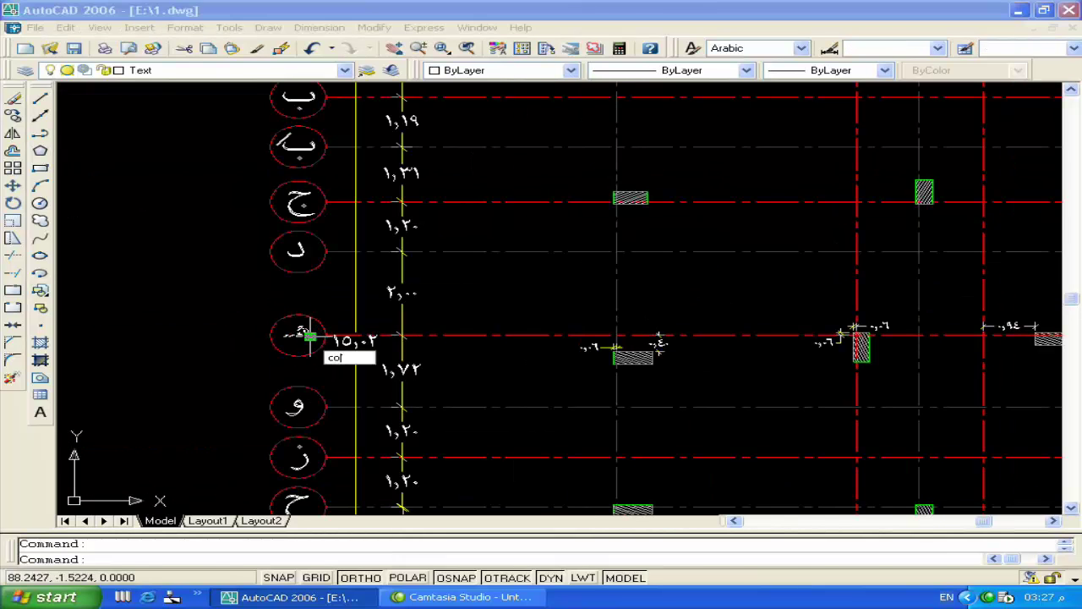
pyautogui.press('Return')
pyautogui.click(334, 337)
pyautogui.moveTo(661, 372); pyautogui.dragTo(555, 380, button='middle')
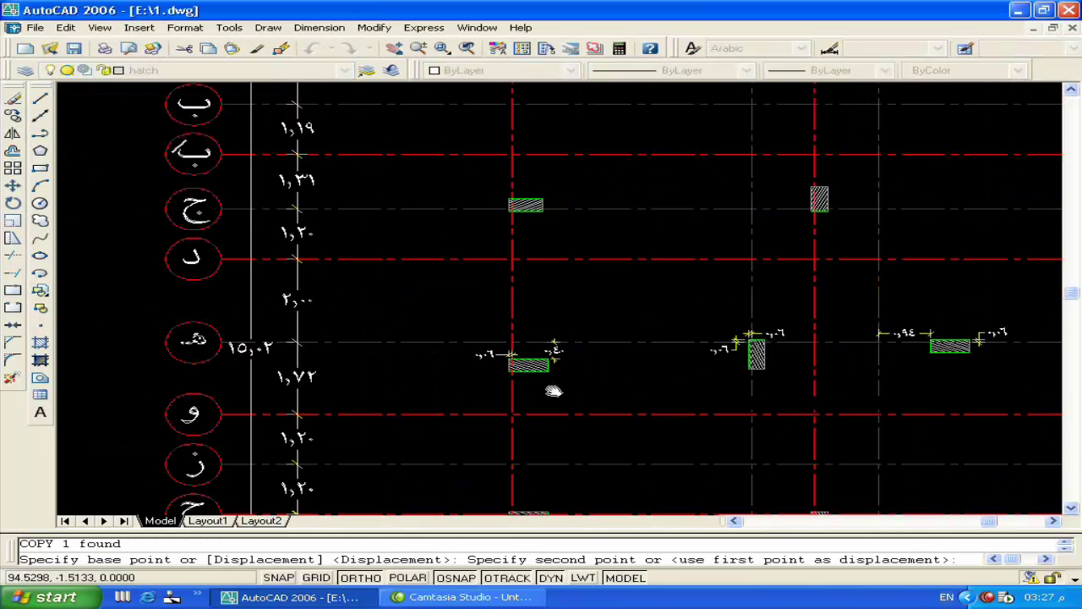
pyautogui.scroll(3, 557, 388)
pyautogui.press('F8')
pyautogui.click(572, 370)
pyautogui.press('Escape')
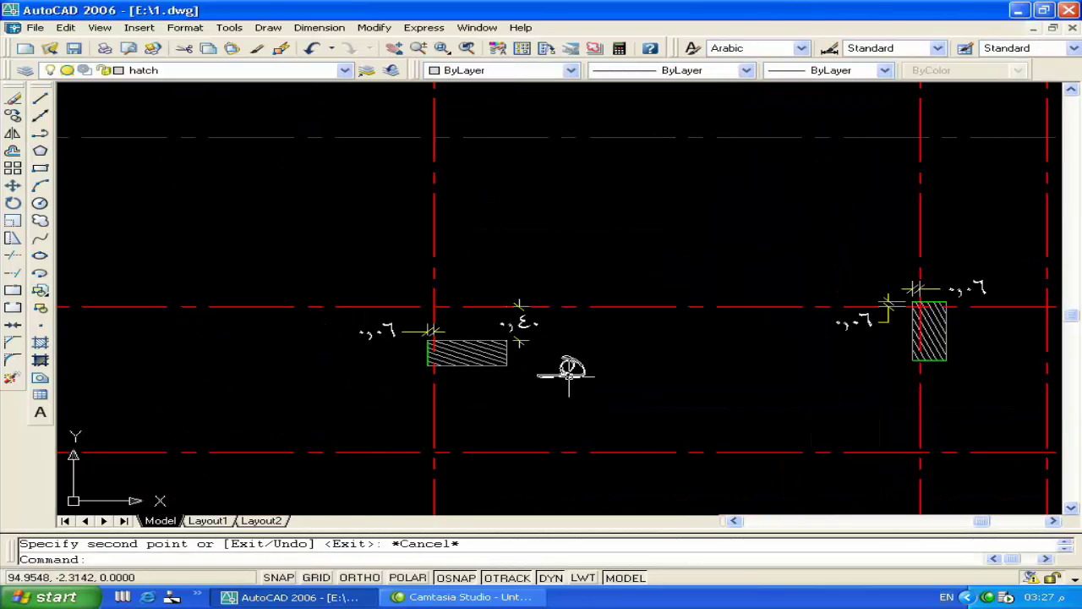
# Step: Change the copied label's text to ع
pyautogui.doubleClick(573, 377)
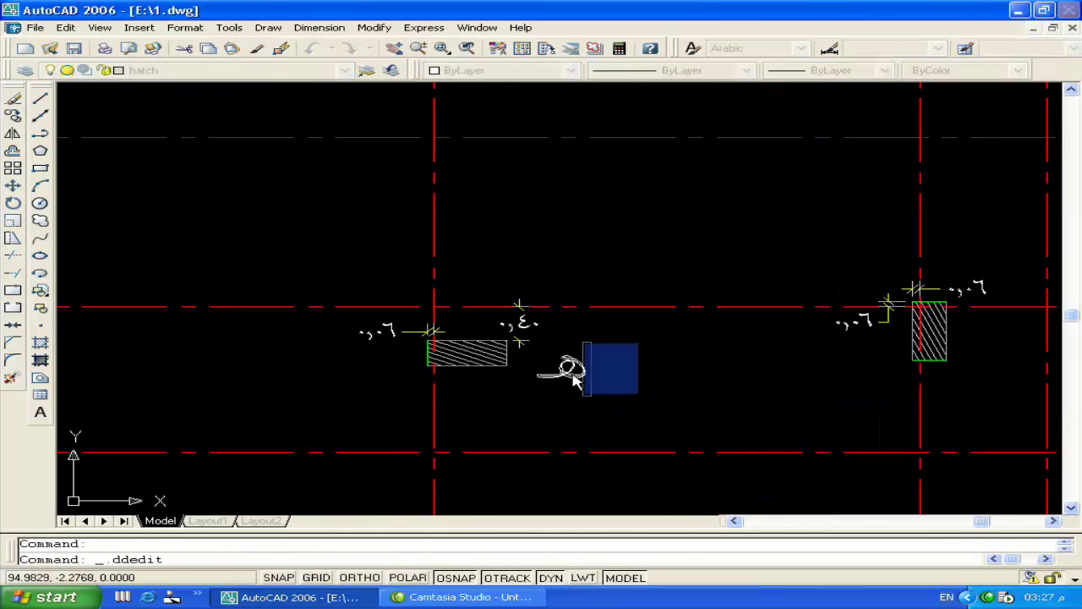
pyautogui.write('ع')
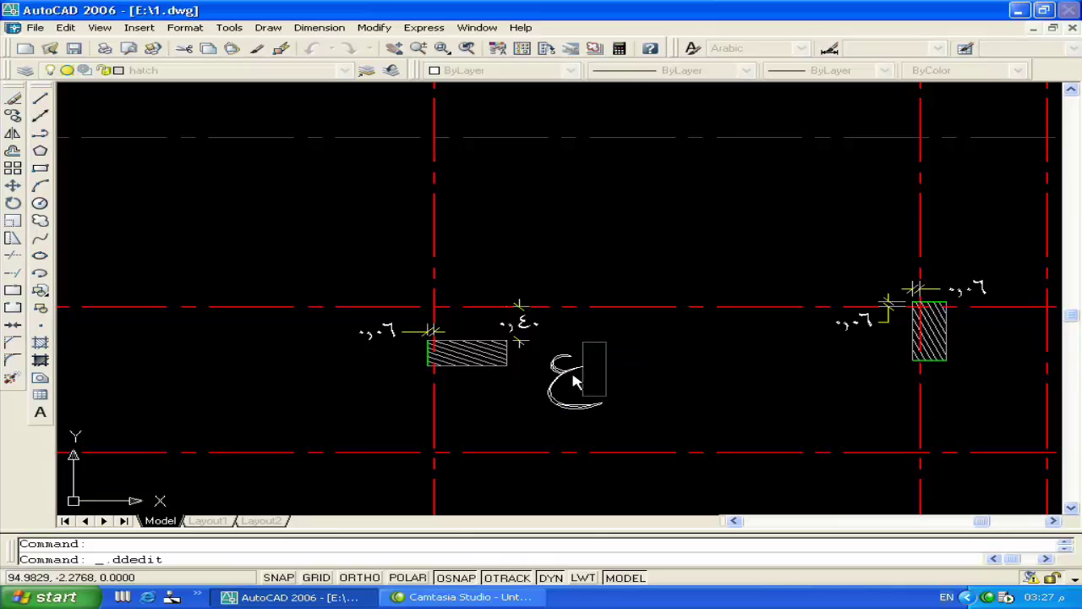
pyautogui.press('Return')
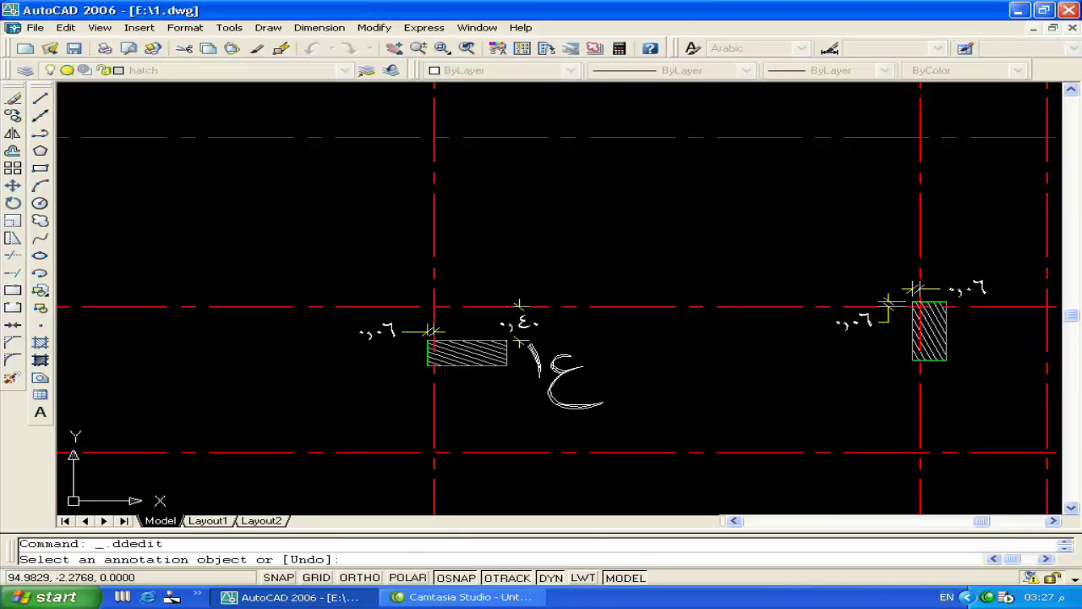
pyautogui.press('Return')
pyautogui.click(561, 368)
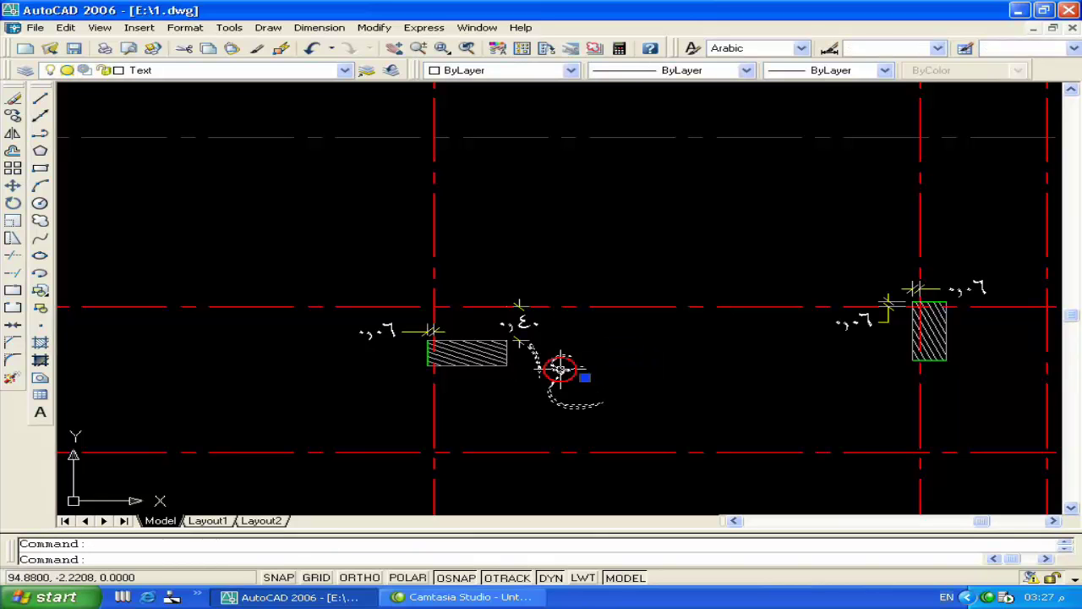
pyautogui.doubleClick(560, 367)
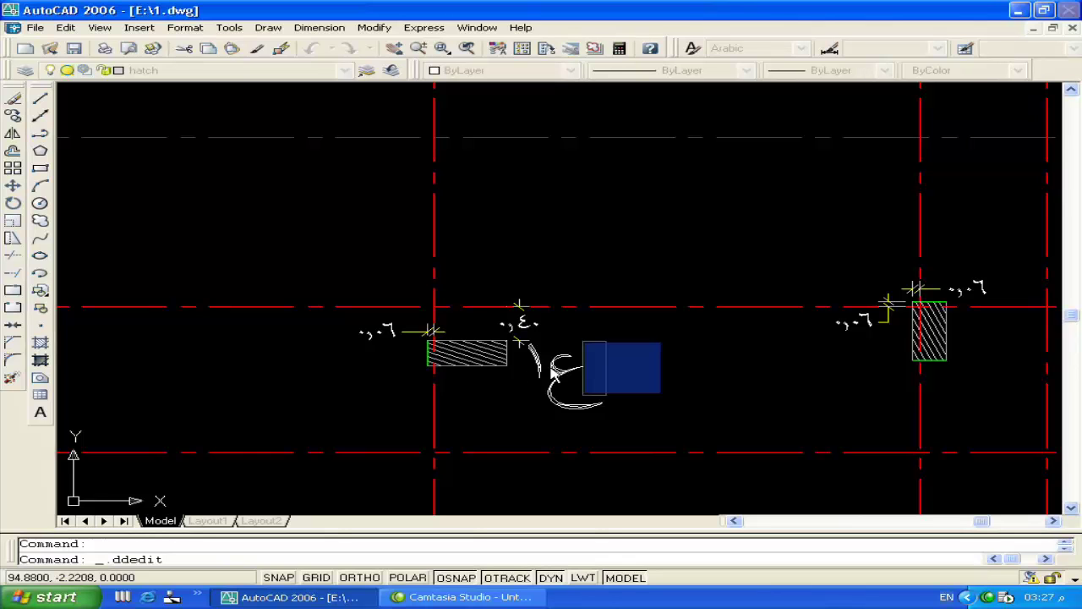
pyautogui.press('Return')
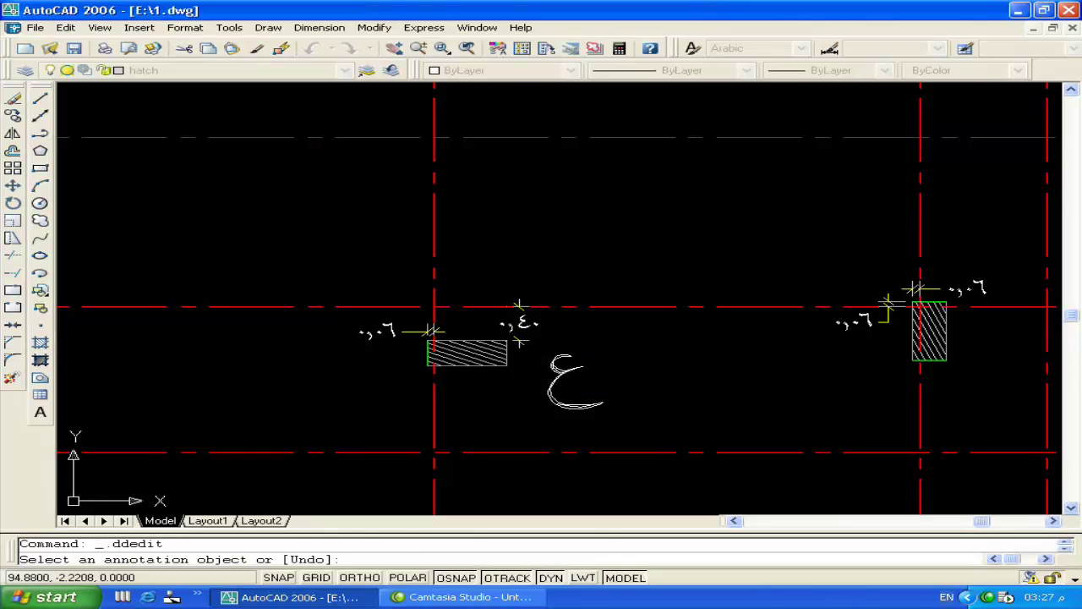
pyautogui.press('Escape')
# Step: Copy the ع label further right and change the copy to ا
pyautogui.write('c')
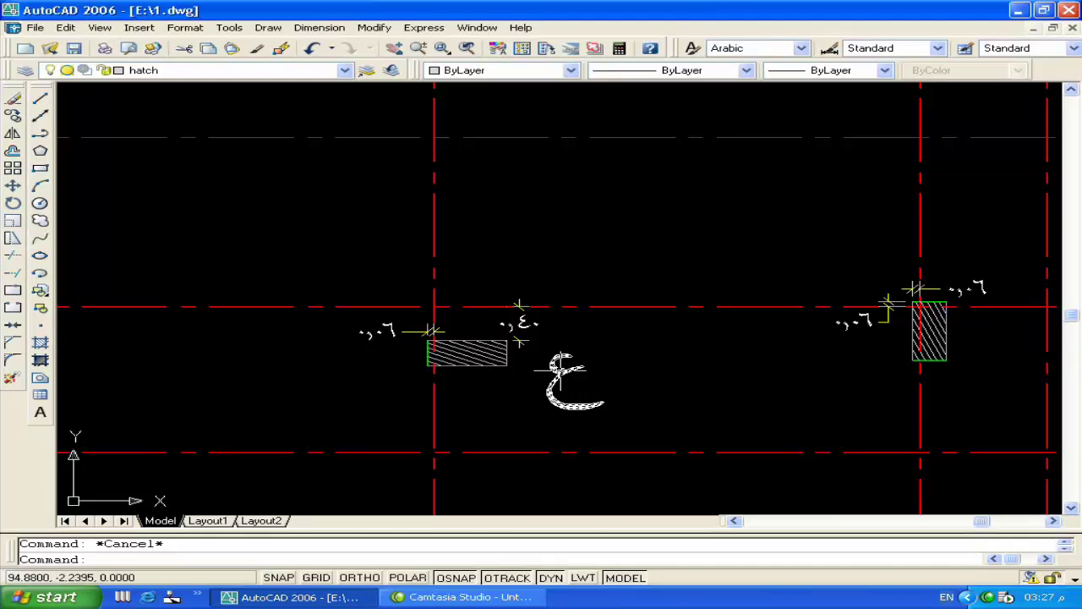
pyautogui.press('Return')
pyautogui.moveTo(560, 382); pyautogui.dragTo(522, 415)
pyautogui.press('Return')
pyautogui.click(556, 402)
pyautogui.click(688, 398)
pyautogui.press('Return')
pyautogui.click(685, 398)
pyautogui.doubleClick(688, 405)
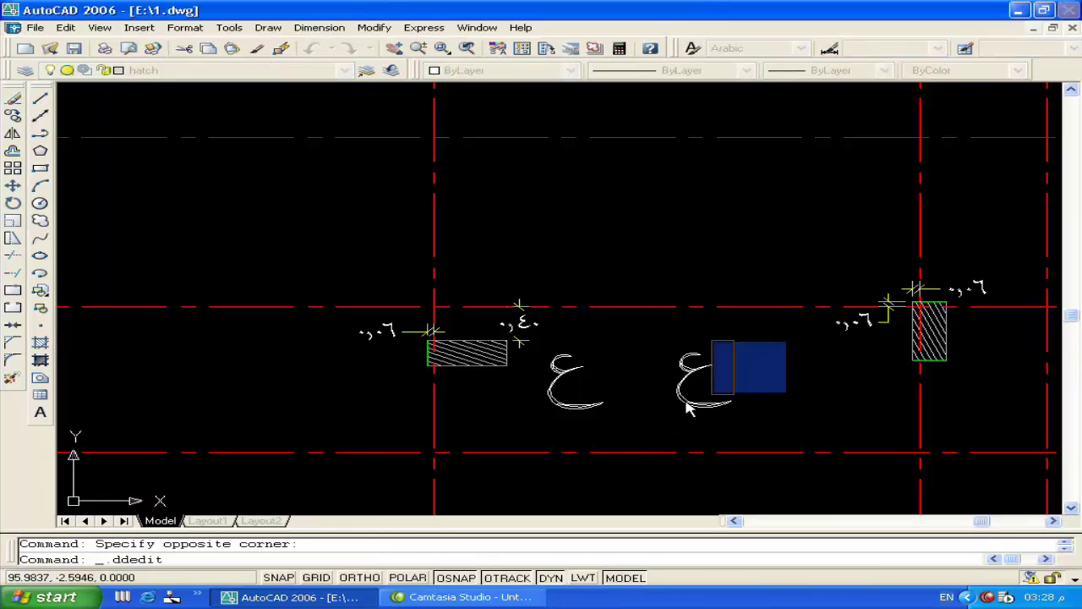
pyautogui.write('ا')
pyautogui.press('Return')
pyautogui.press('Escape')
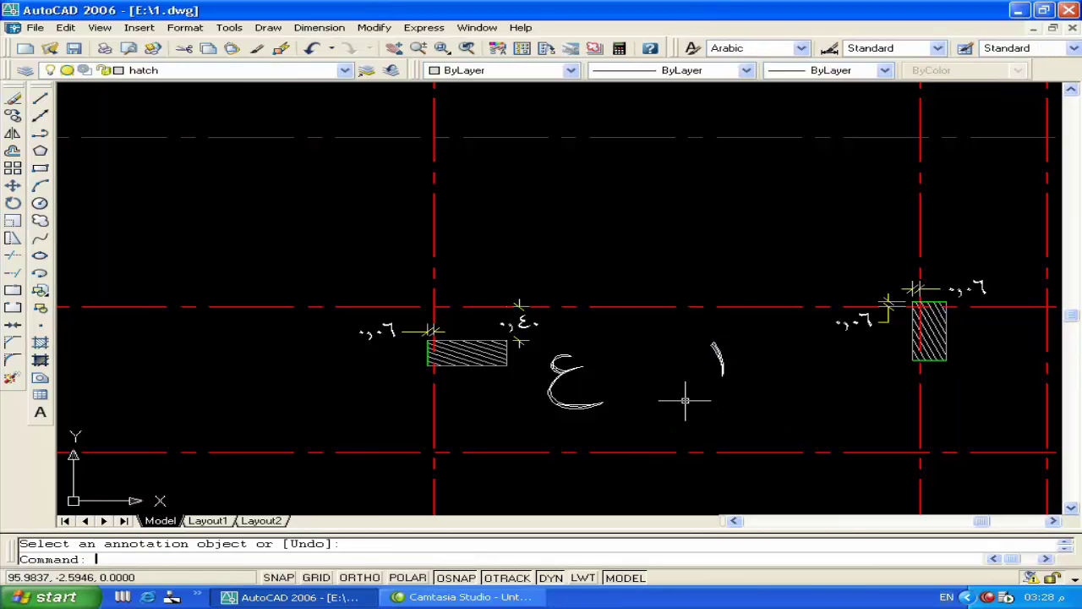
# Step: Move the ١ numeral text to sit just left of the ع label
pyautogui.write('m')
pyautogui.press('Return')
pyautogui.click(733, 373)
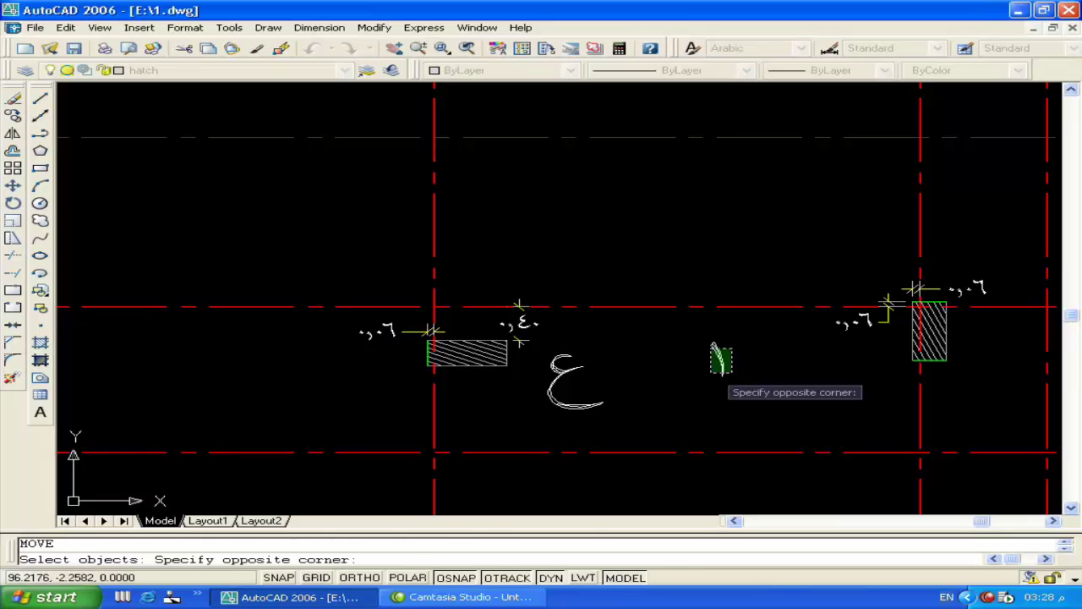
pyautogui.click(712, 345)
pyautogui.press('Return')
pyautogui.click(721, 359)
pyautogui.scroll(3, 528, 403)
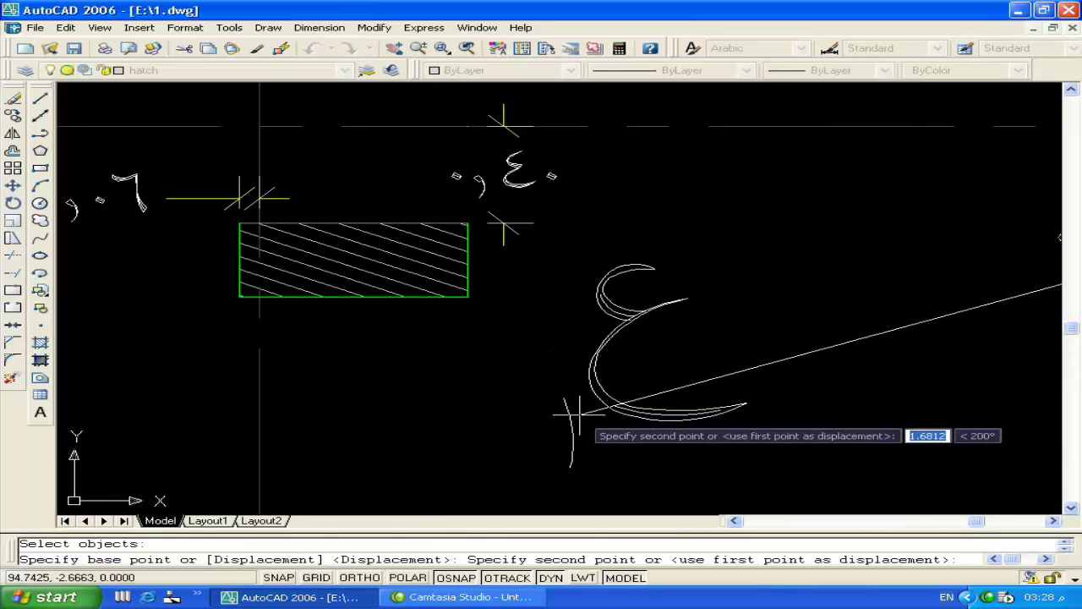
pyautogui.click(562, 420)
pyautogui.scroll(-4, 684, 355)
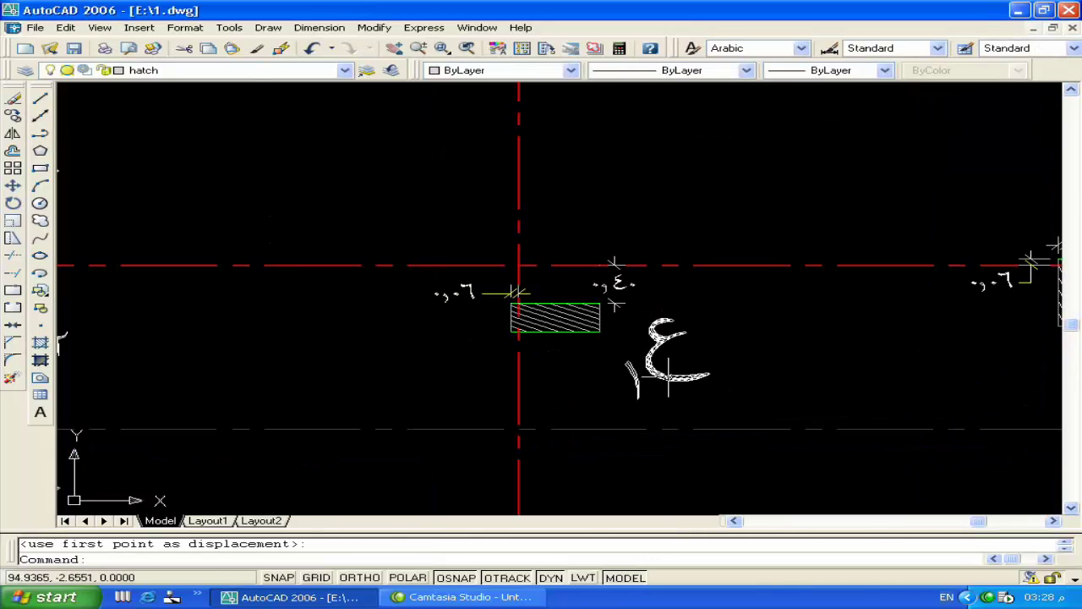
pyautogui.click(668, 377)
# Step: Set the ع label's text height to 0.25 in Properties
pyautogui.click(384, 29)
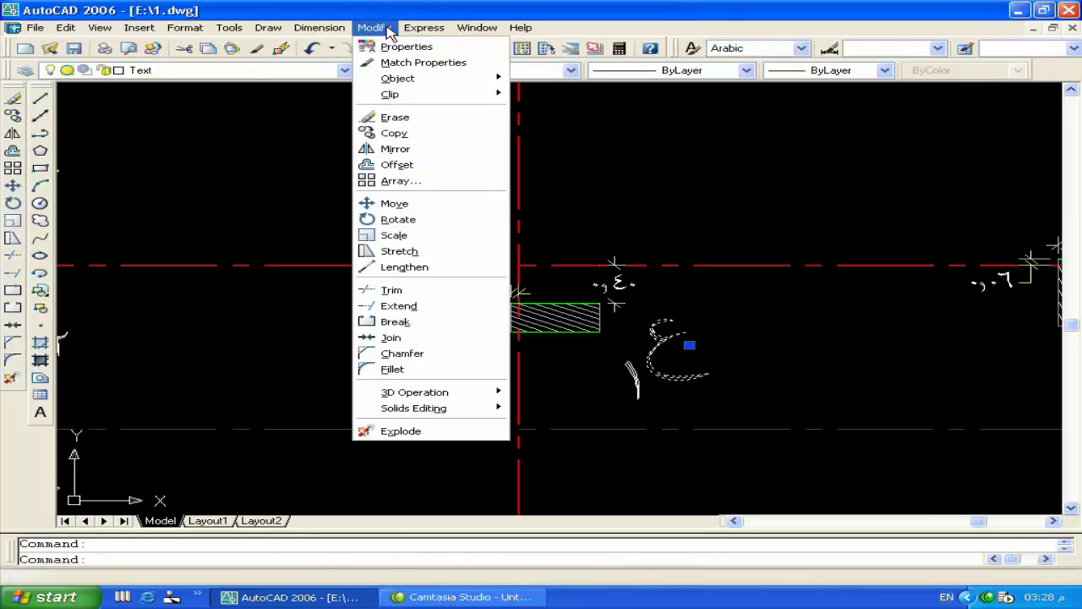
pyautogui.click(405, 46)
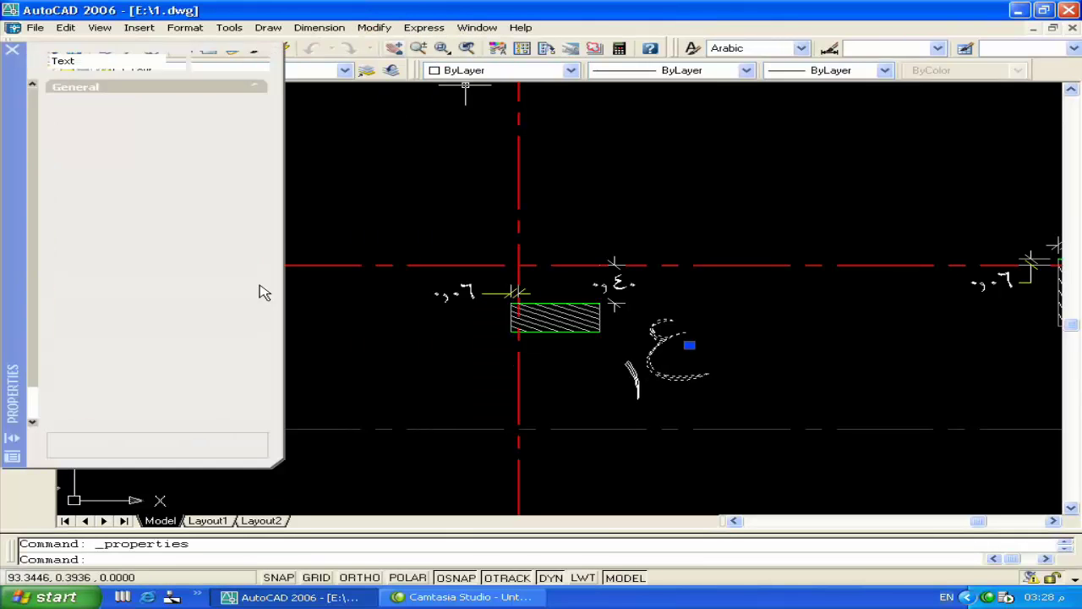
pyautogui.click(163, 268)
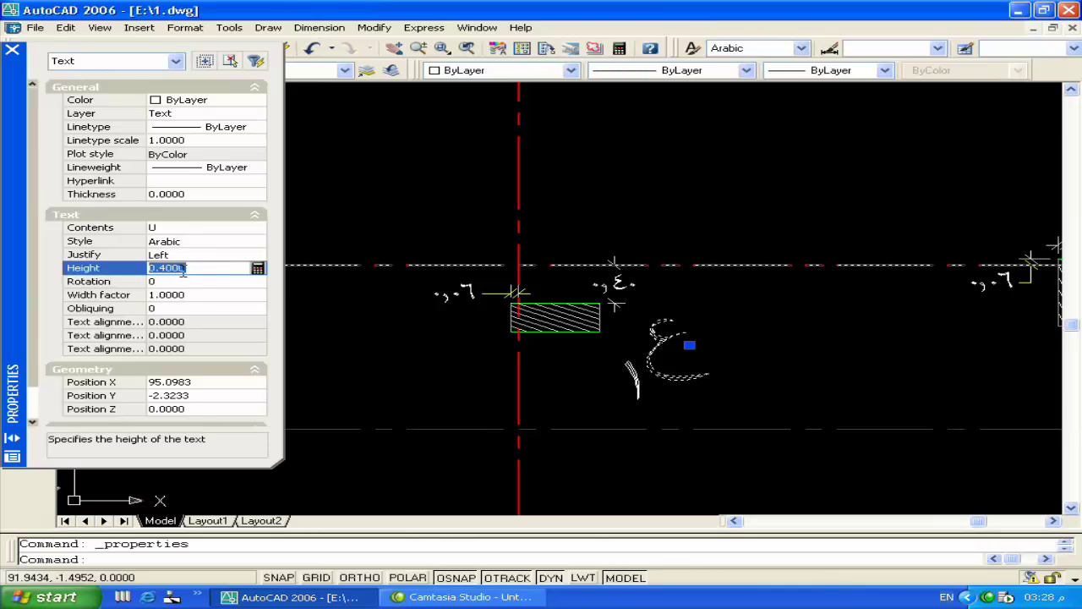
pyautogui.write('.25')
pyautogui.click(169, 281)
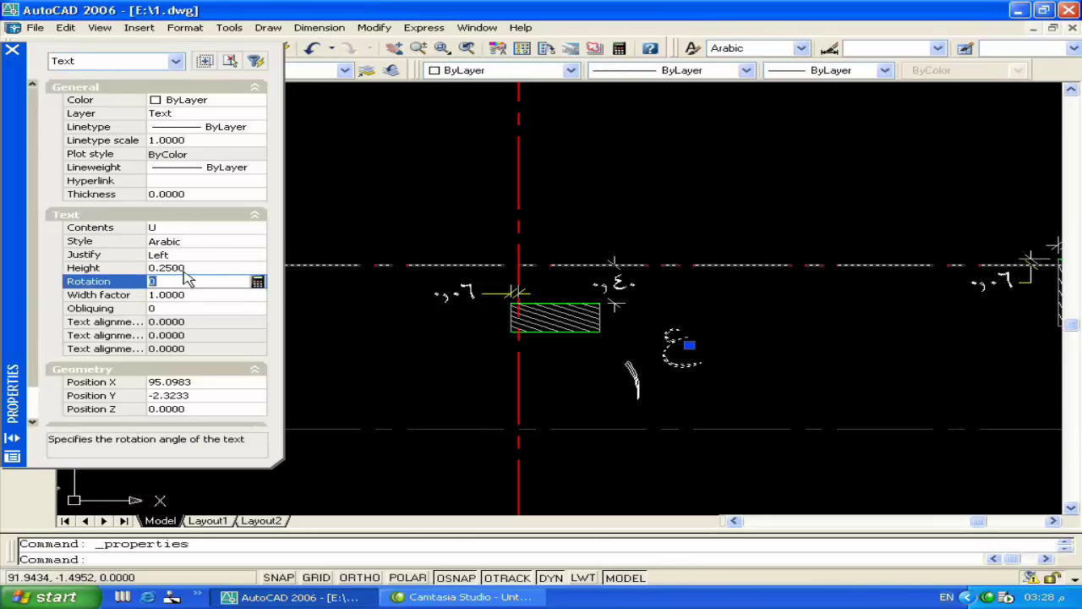
pyautogui.click(12, 49)
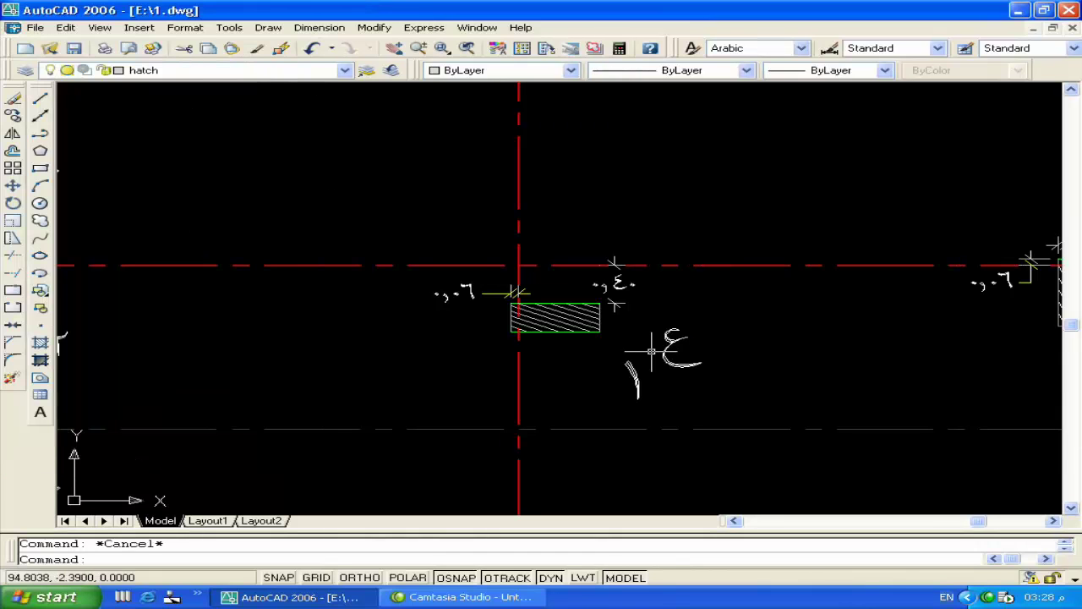
# Step: Match the ١ numeral to the ع label's properties with MATCHPROP
pyautogui.write('ma')
pyautogui.press('Return')
pyautogui.click(634, 384)
pyautogui.press('Return')
# Step: Move the ١ numeral next to the ع label
pyautogui.write('m')
pyautogui.press('Return')
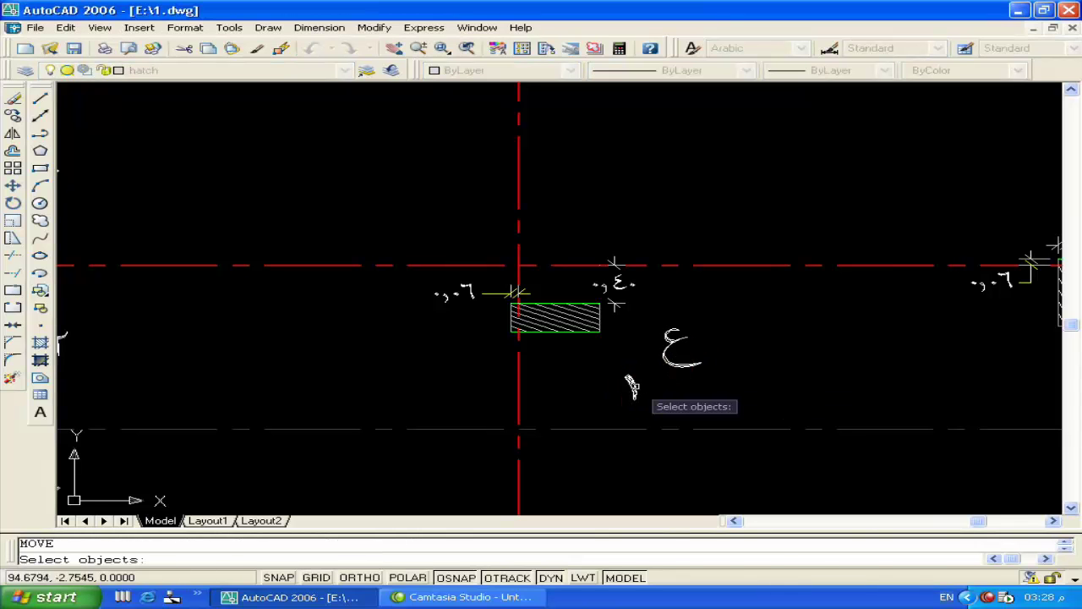
pyautogui.click(634, 384)
pyautogui.press('Return')
pyautogui.click(633, 384)
pyautogui.click(589, 388)
# Step: Move the ع١ label pair just below the hatched column on axis هـ
pyautogui.press('Return')
pyautogui.moveTo(647, 379); pyautogui.dragTo(680, 337)
pyautogui.press('Return')
pyautogui.click(663, 365)
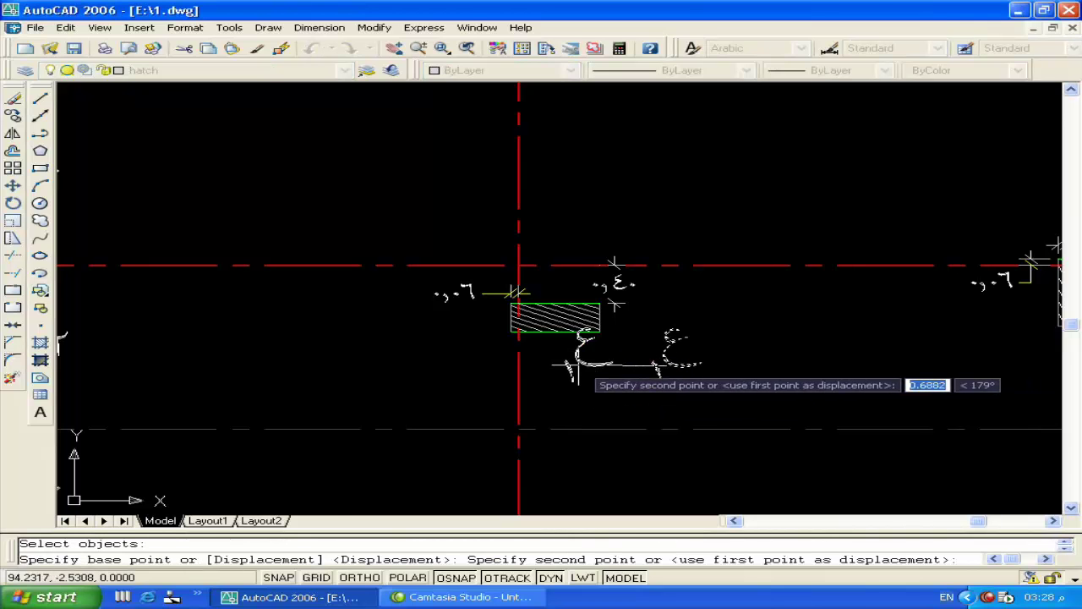
pyautogui.click(578, 365)
pyautogui.scroll(-4, 693, 336)
pyautogui.moveTo(783, 406); pyautogui.dragTo(659, 428, button='middle')
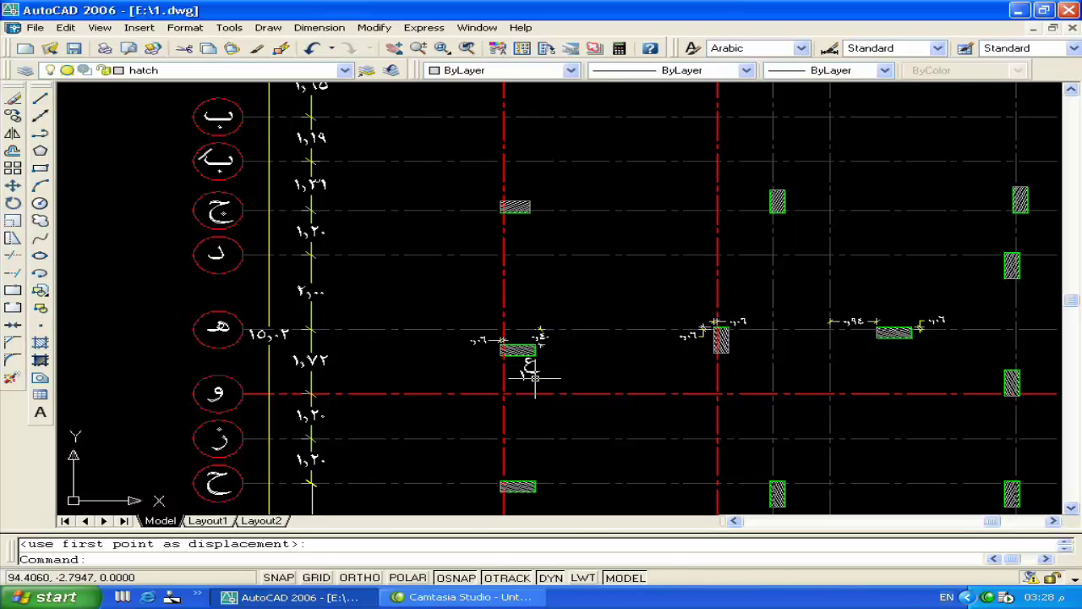
pyautogui.scroll(-4, 529, 374)
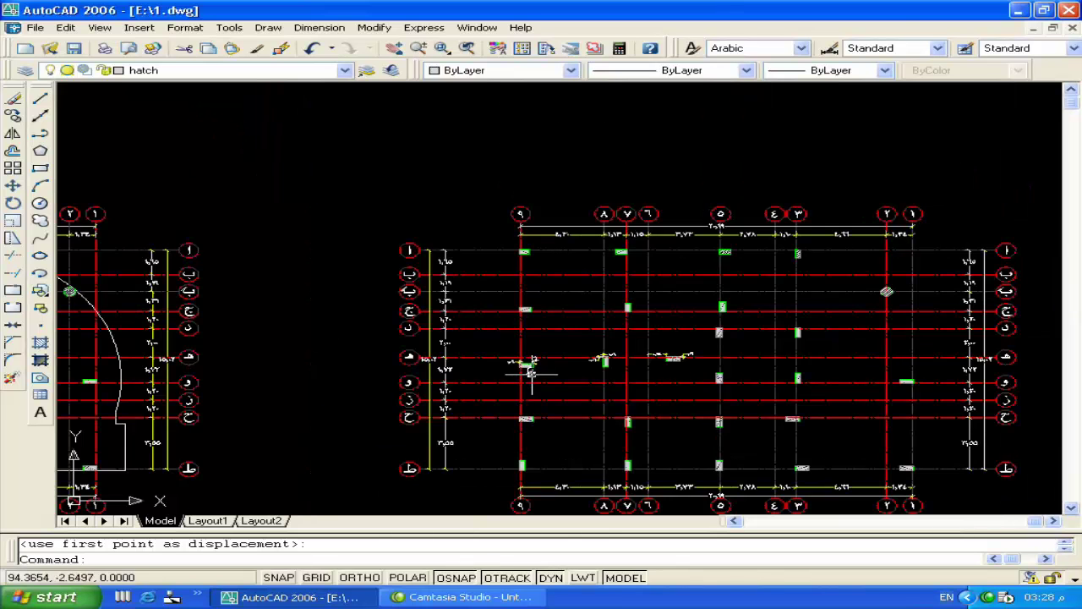
pyautogui.moveTo(527, 363); pyautogui.dragTo(338, 300, button='middle')
pyautogui.moveTo(724, 234); pyautogui.dragTo(623, 297, button='middle')
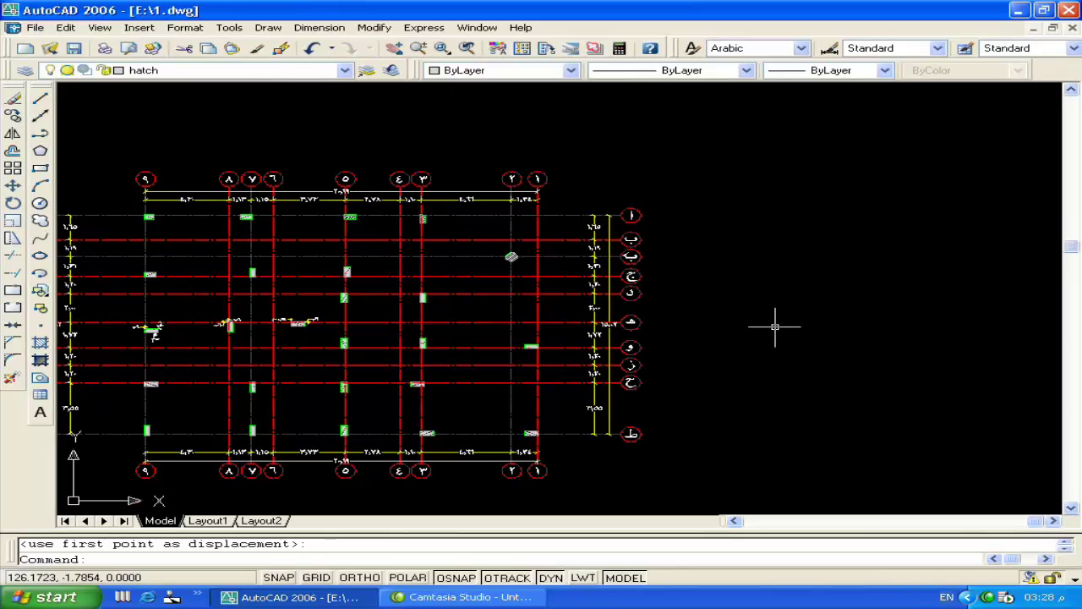
pyautogui.moveTo(772, 324); pyautogui.dragTo(745, 321, button='middle')
pyautogui.scroll(3, 713, 242)
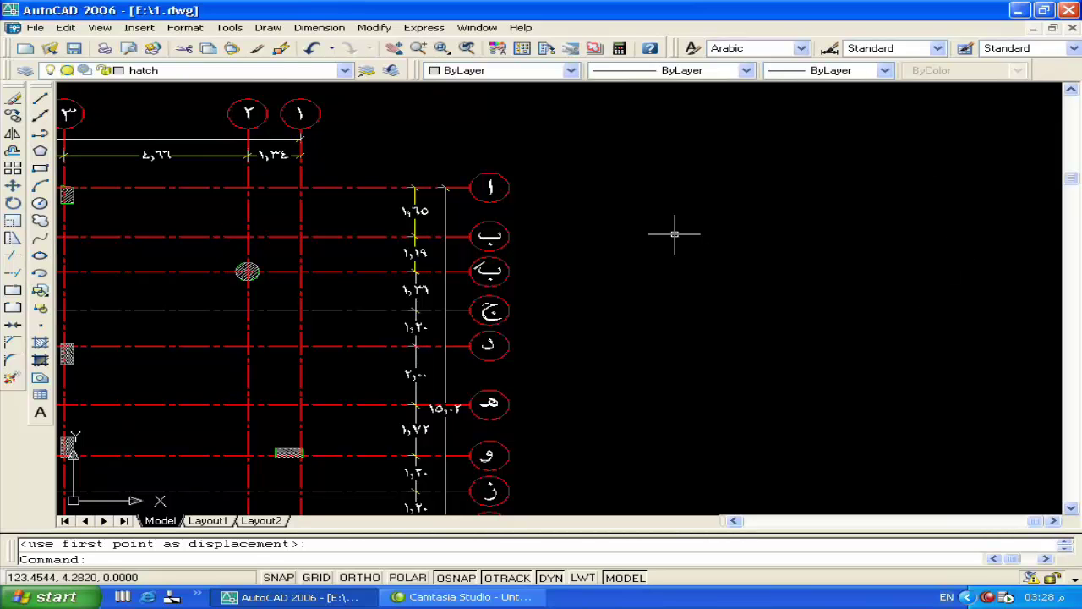
pyautogui.moveTo(355, 317); pyautogui.dragTo(481, 285, button='middle')
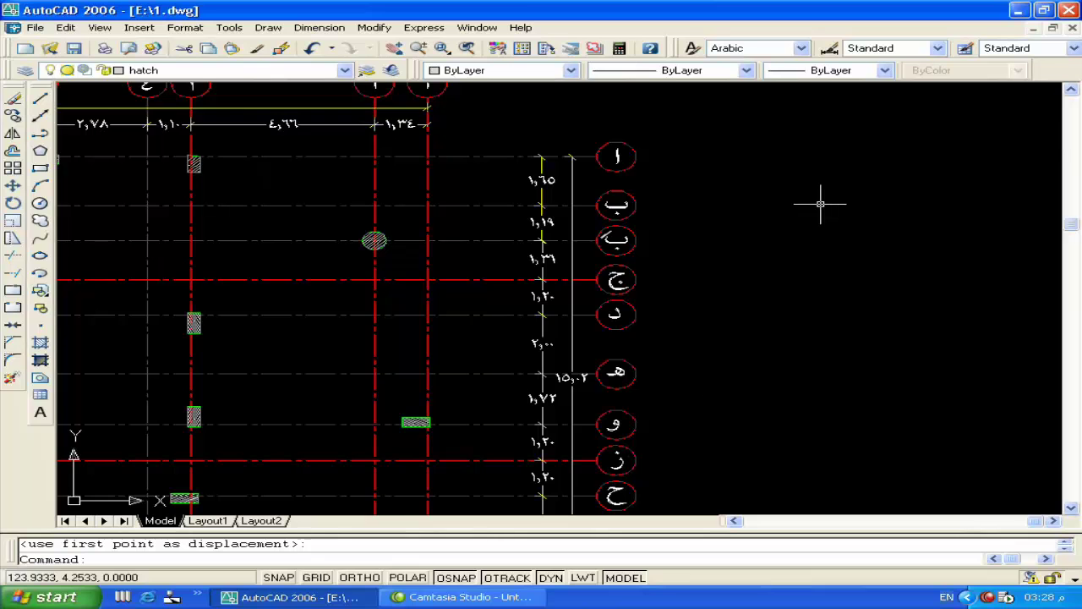
pyautogui.scroll(-3, 820, 204)
pyautogui.scroll(1, 773, 313)
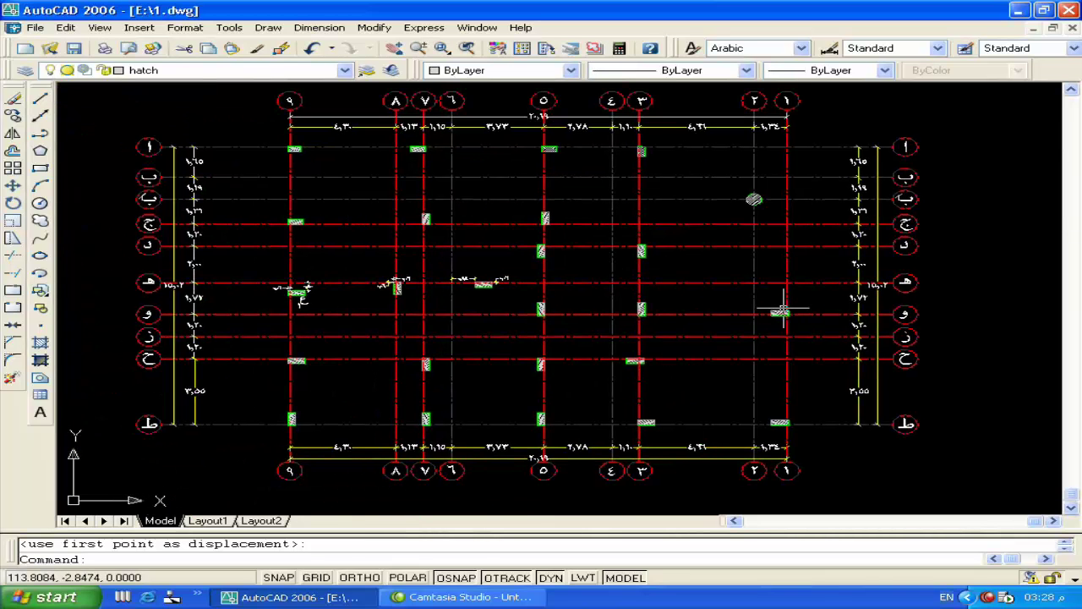
pyautogui.moveTo(869, 311); pyautogui.dragTo(818, 311, button='middle')
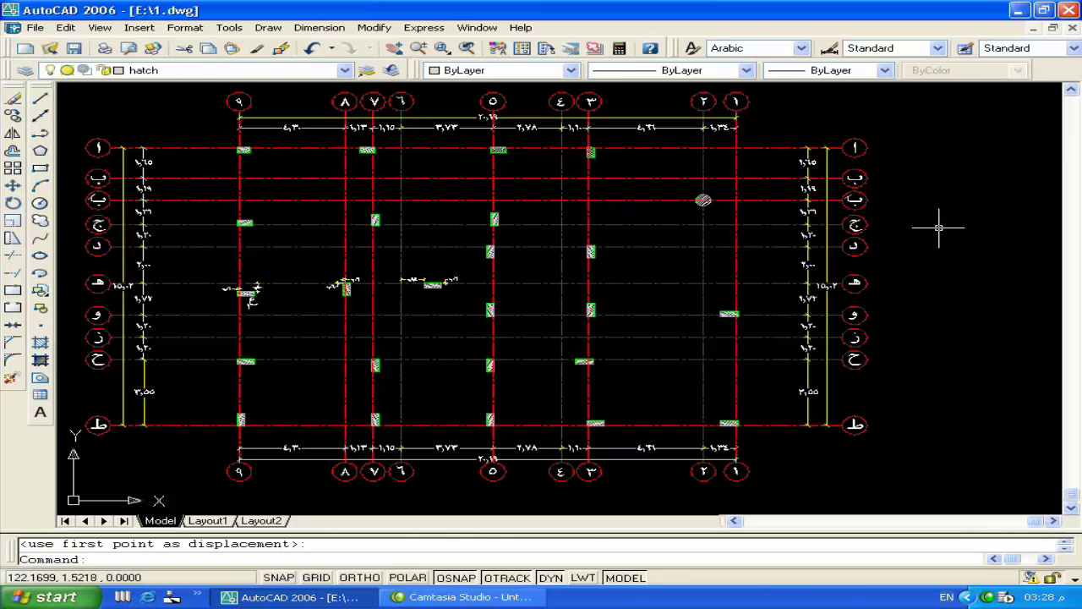
pyautogui.moveTo(947, 320); pyautogui.dragTo(901, 318, button='middle')
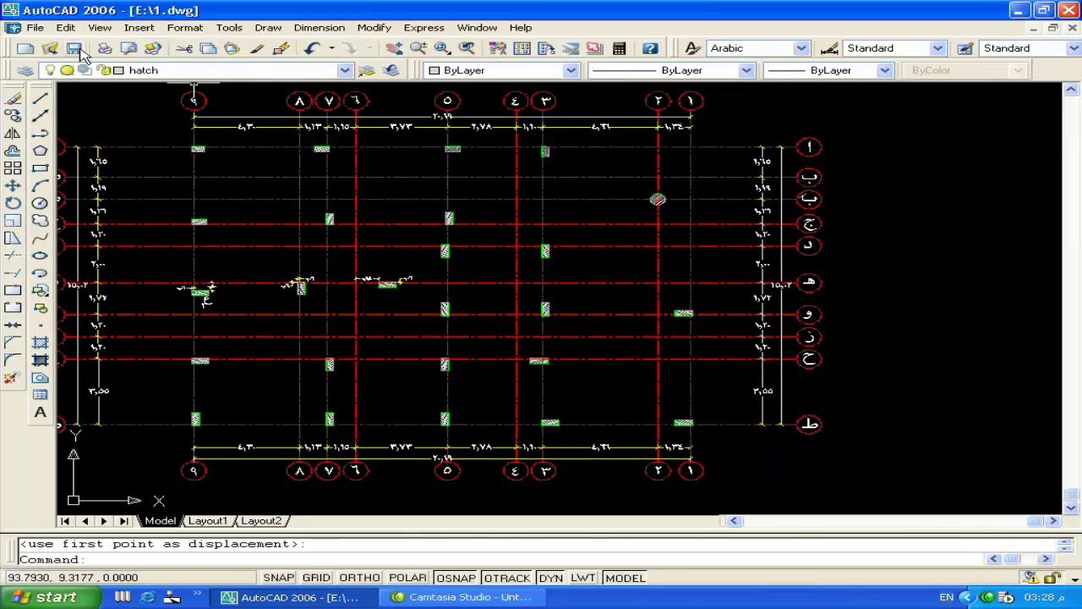
pyautogui.click(49, 48)
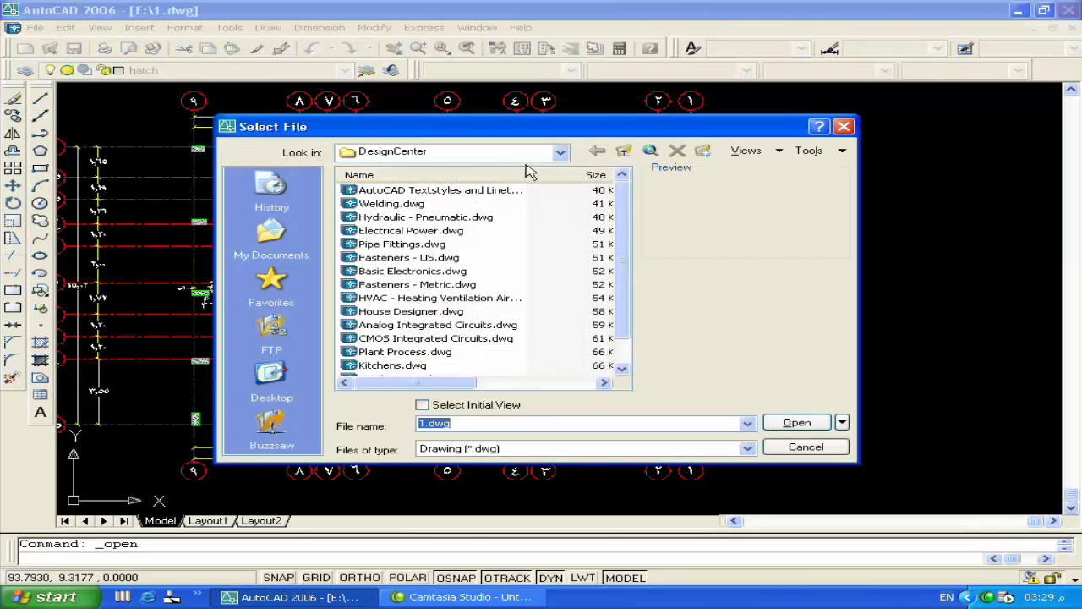
# Step: Browse to Local Disk (G:) in the Select File dialog, dismissing the insert-disk prompt
pyautogui.click(559, 151)
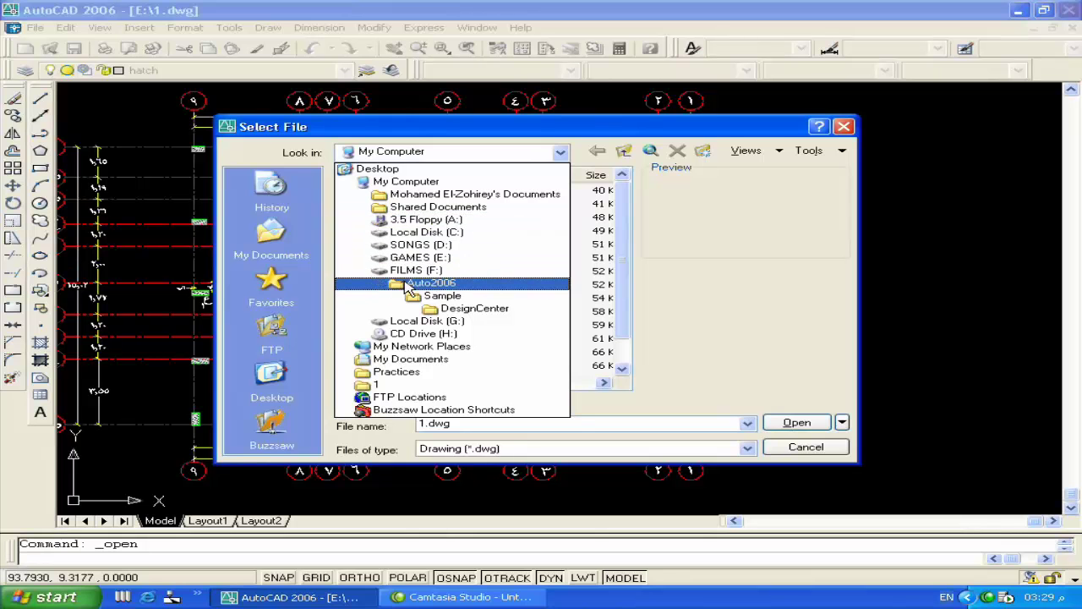
pyautogui.click(405, 321)
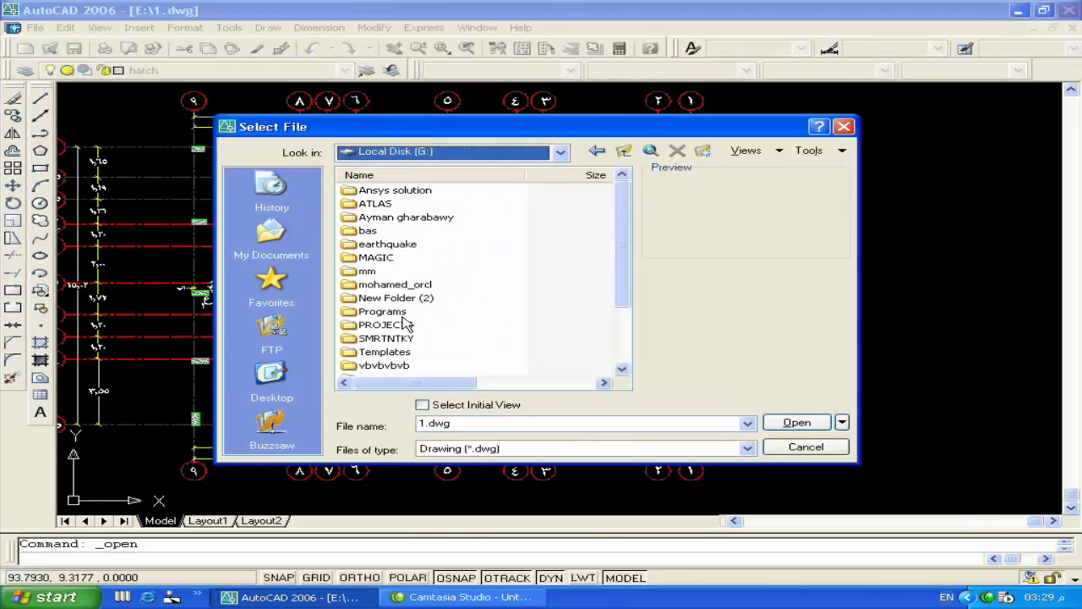
pyautogui.scroll(-1, 522, 313)
pyautogui.click(654, 328)
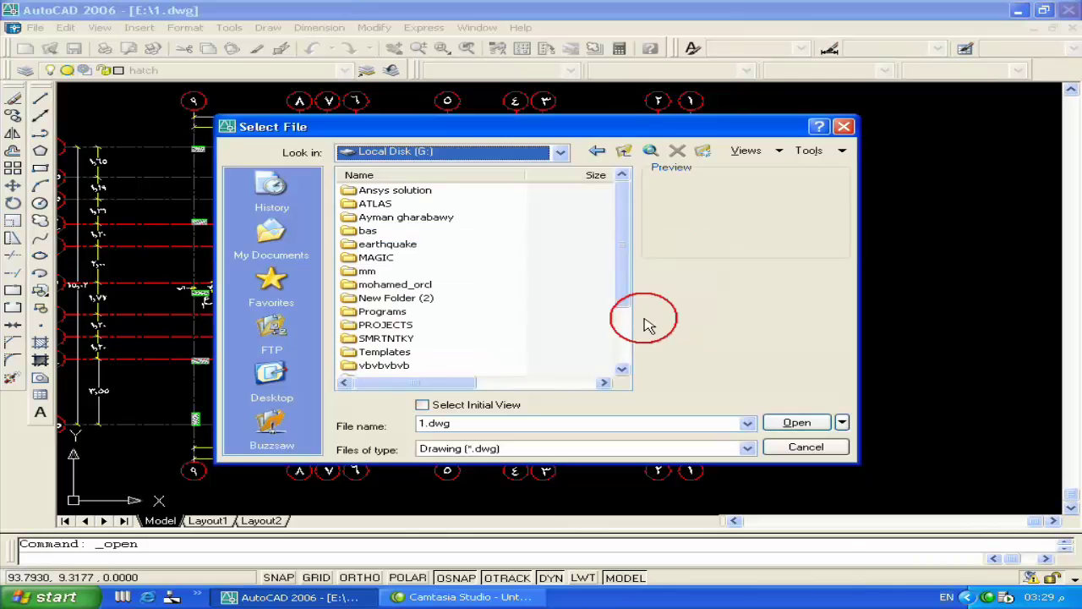
pyautogui.moveTo(624, 237); pyautogui.dragTo(630, 300)
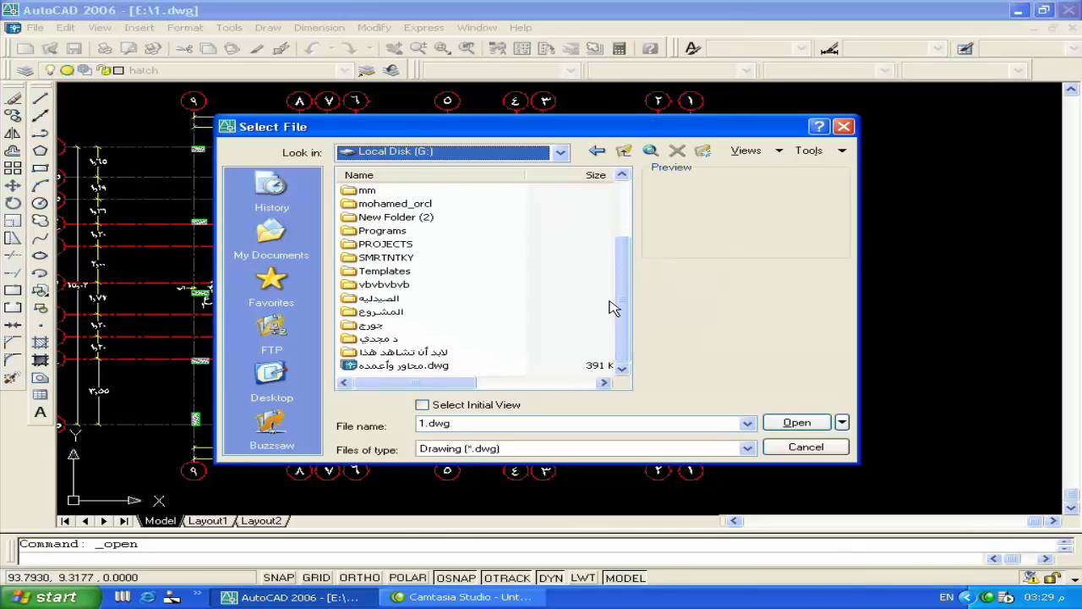
# Step: Descend through the folders to الانشائى and open Axis.dwg
pyautogui.doubleClick(385, 342)
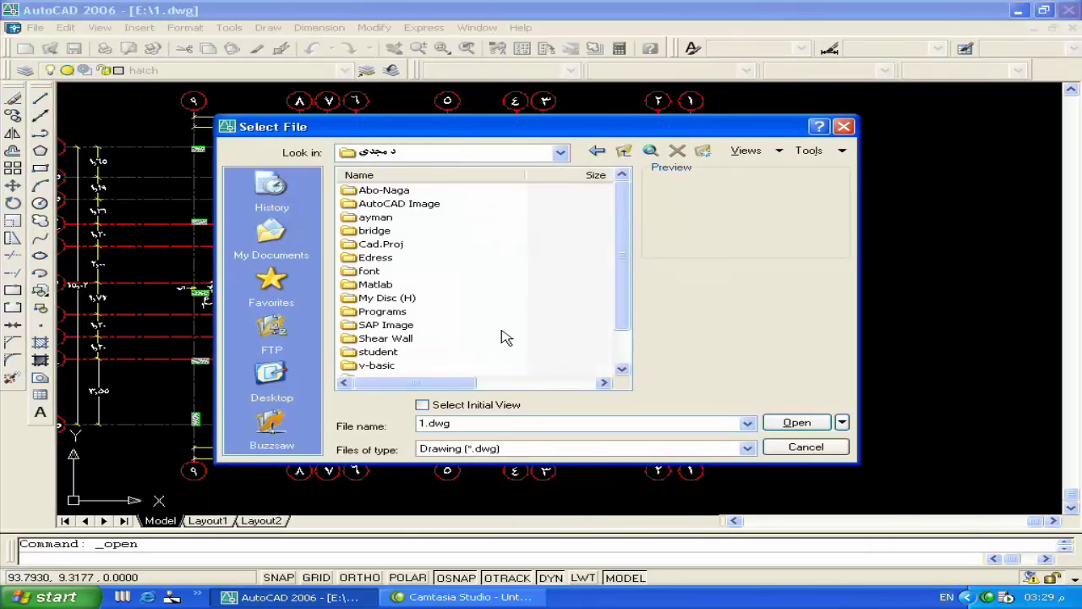
pyautogui.moveTo(623, 316); pyautogui.dragTo(623, 368)
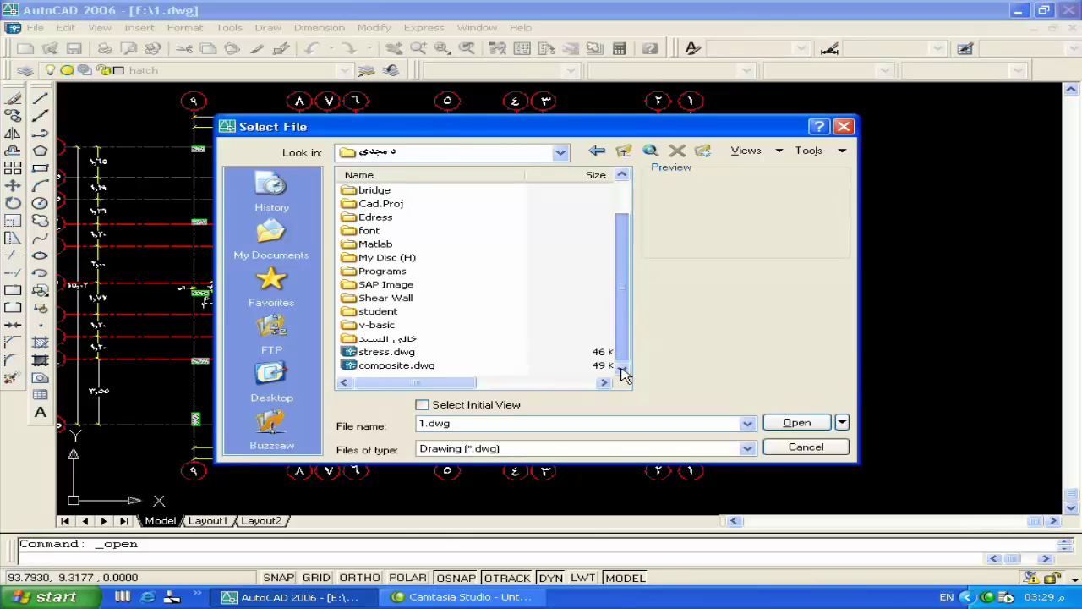
pyautogui.doubleClick(402, 341)
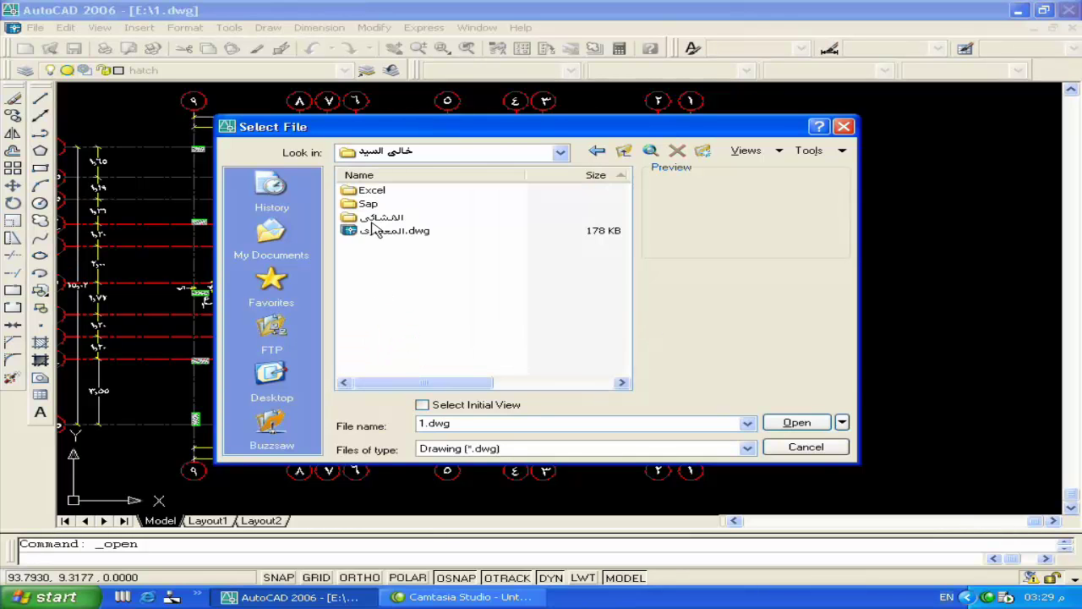
pyautogui.doubleClick(372, 219)
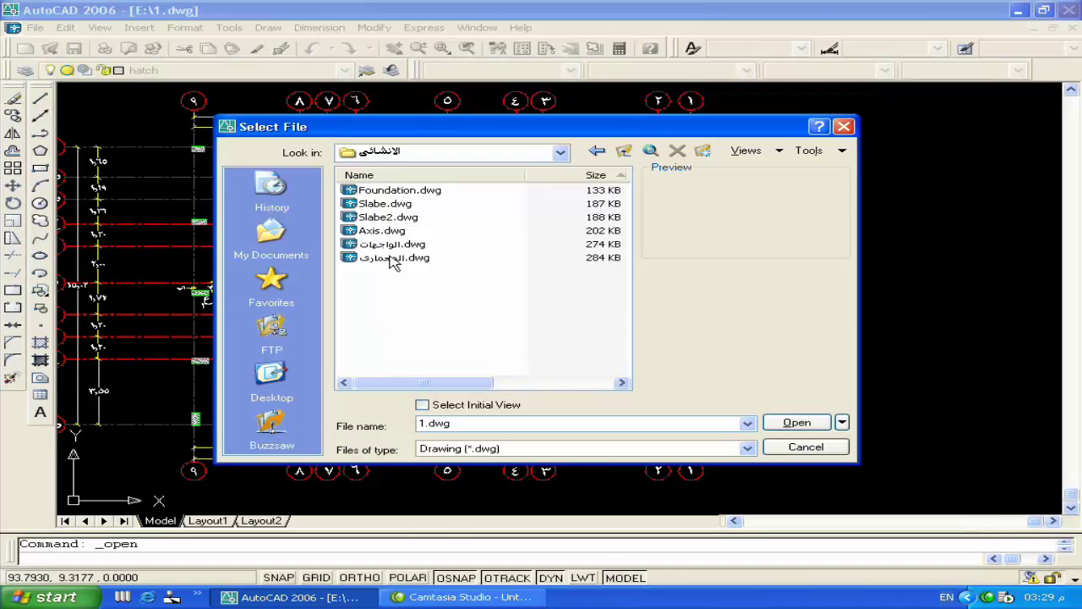
pyautogui.doubleClick(382, 231)
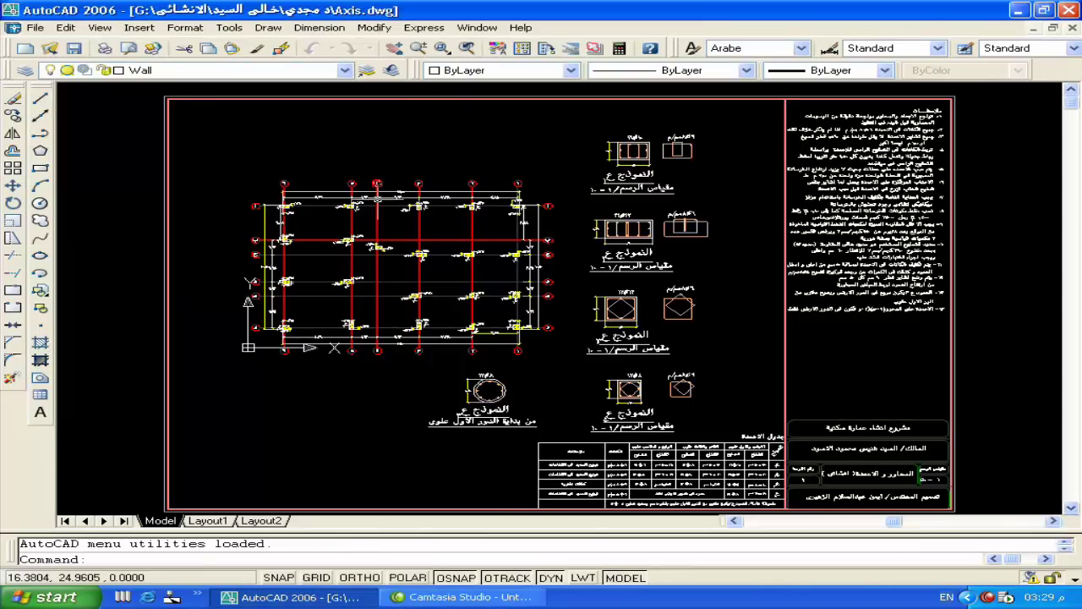
# Step: Zoom to the top grid bubbles and 1,62 dimension, then pan to the column section details
pyautogui.scroll(4, 374, 198)
pyautogui.scroll(2, 550, 228)
pyautogui.moveTo(531, 213); pyautogui.dragTo(686, 268, button='middle')
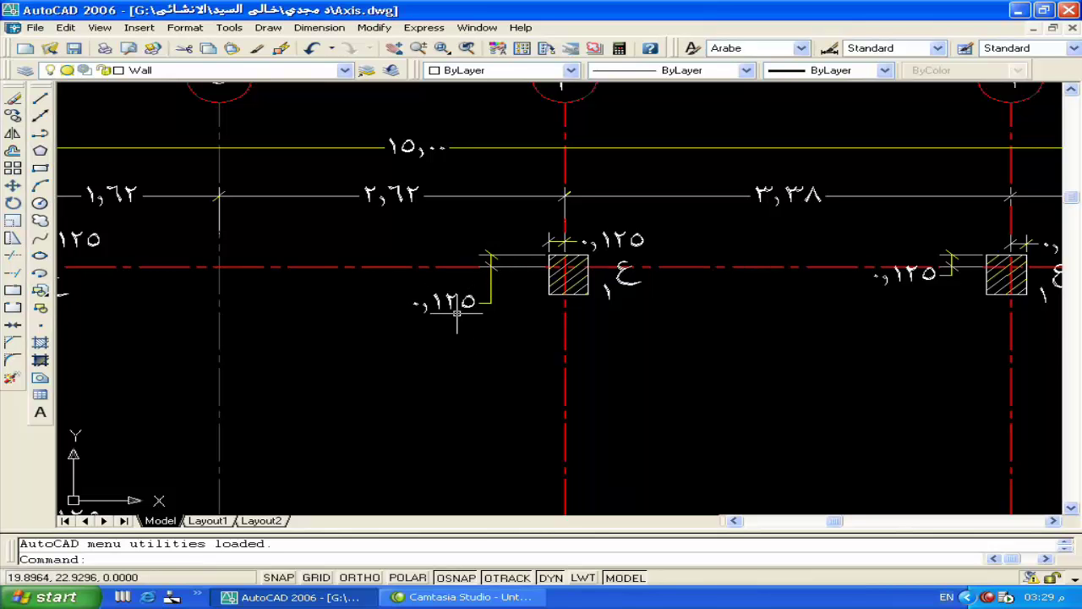
pyautogui.scroll(-4, 581, 260)
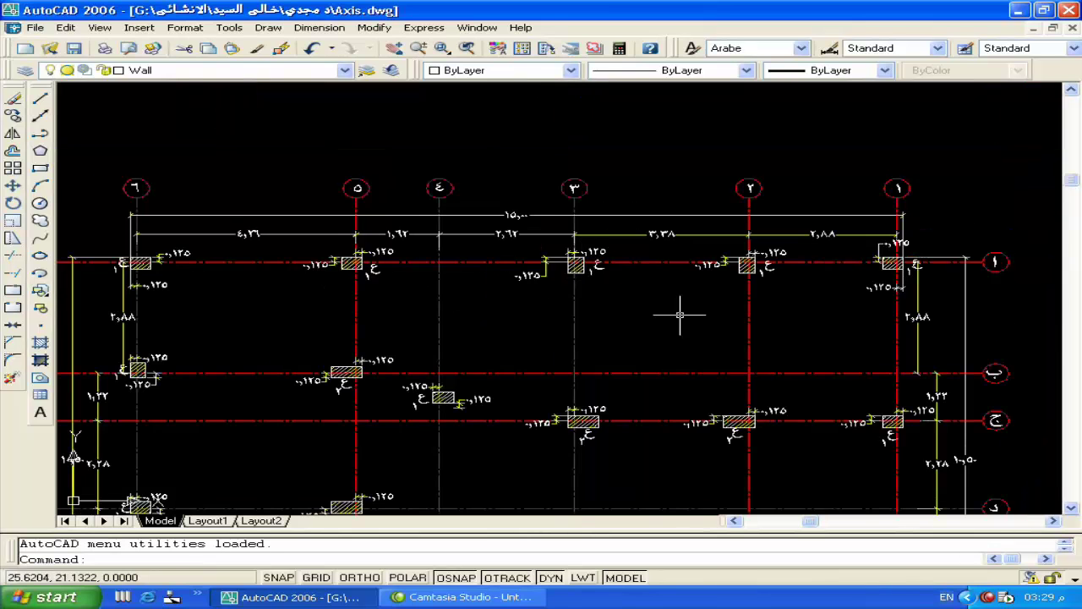
pyautogui.scroll(-2, 679, 314)
pyautogui.scroll(-2, 386, 265)
pyautogui.moveTo(386, 266); pyautogui.dragTo(580, 279, button='middle')
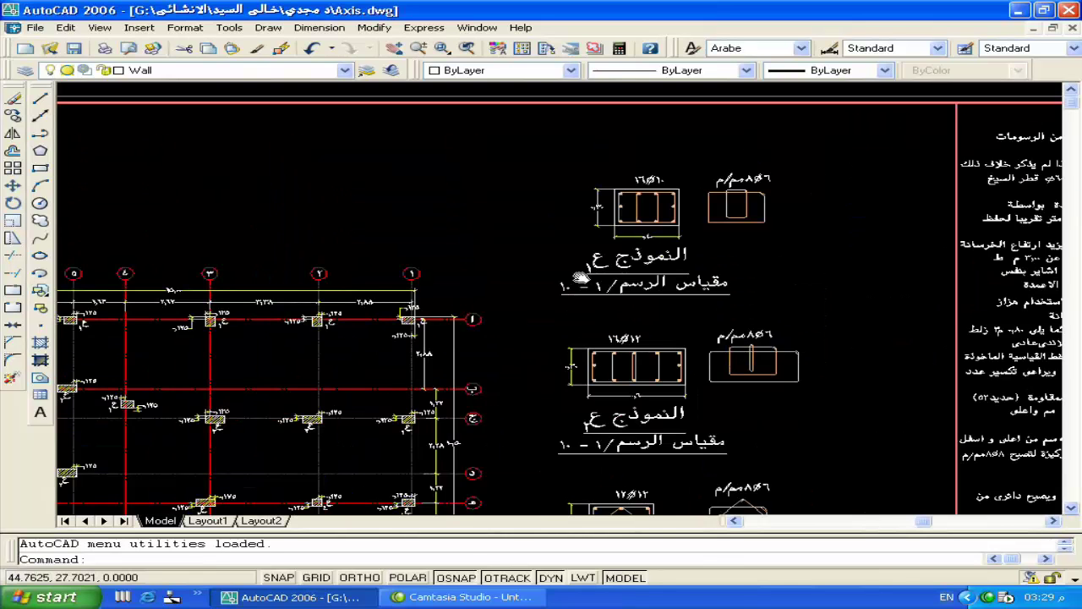
# Step: Zoom in and out around the column section details
pyautogui.scroll(5, 631, 265)
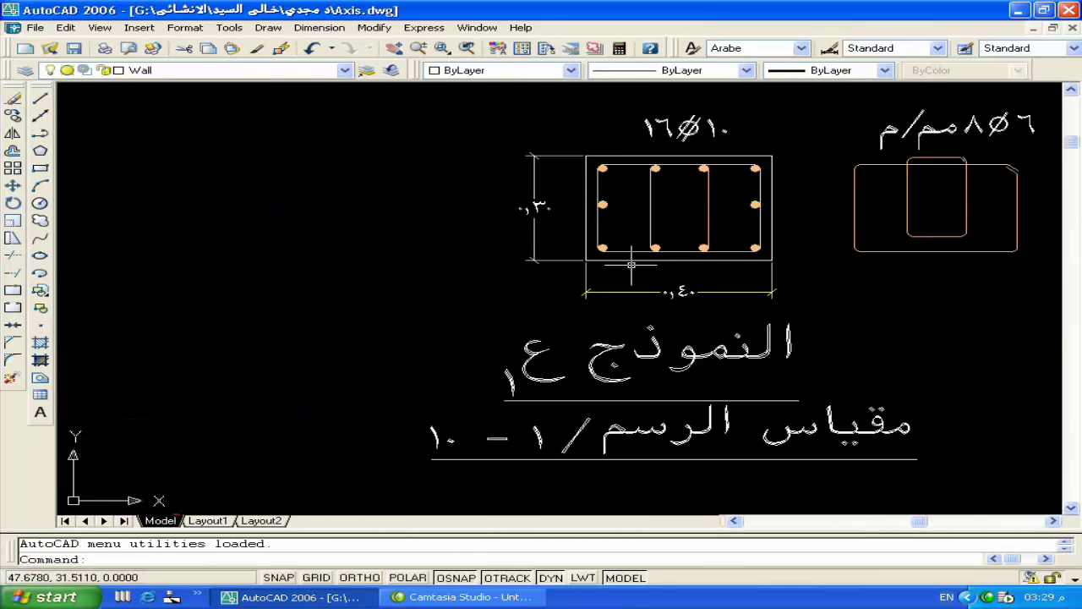
pyautogui.scroll(-3, 533, 362)
pyautogui.scroll(3, 565, 330)
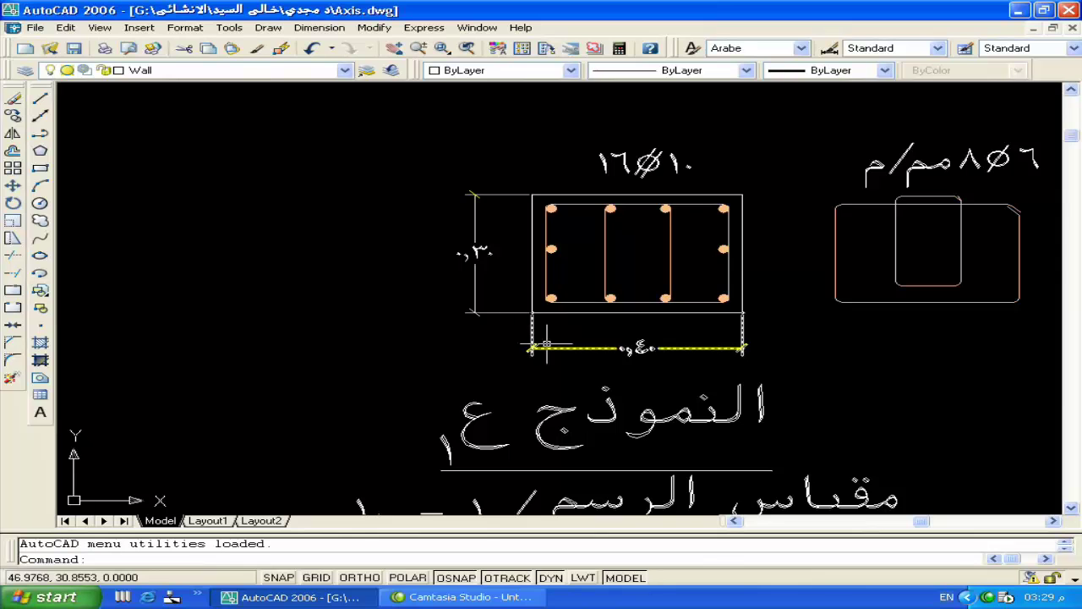
pyautogui.scroll(-2, 650, 370)
pyautogui.scroll(4, 415, 430)
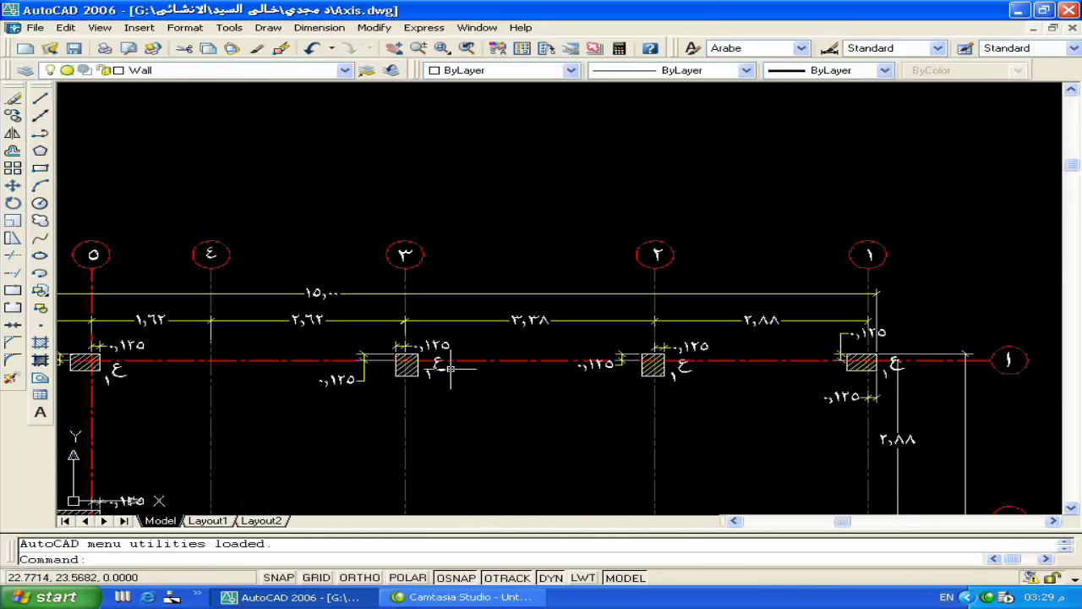
pyautogui.scroll(-3, 668, 389)
pyautogui.scroll(-2, 439, 368)
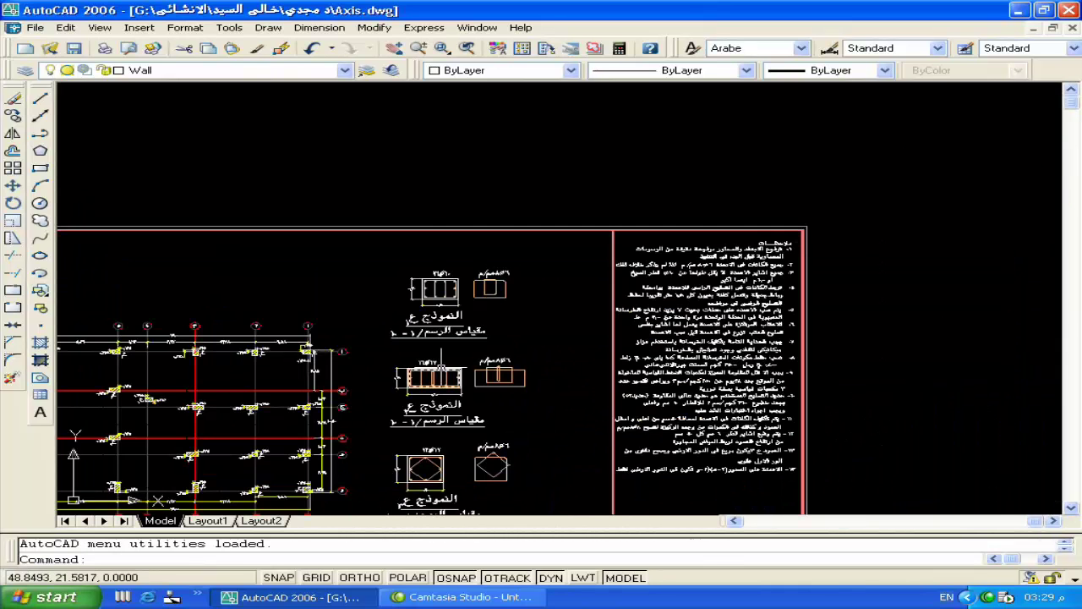
pyautogui.scroll(4, 490, 323)
pyautogui.scroll(-3, 490, 323)
pyautogui.scroll(1, 490, 323)
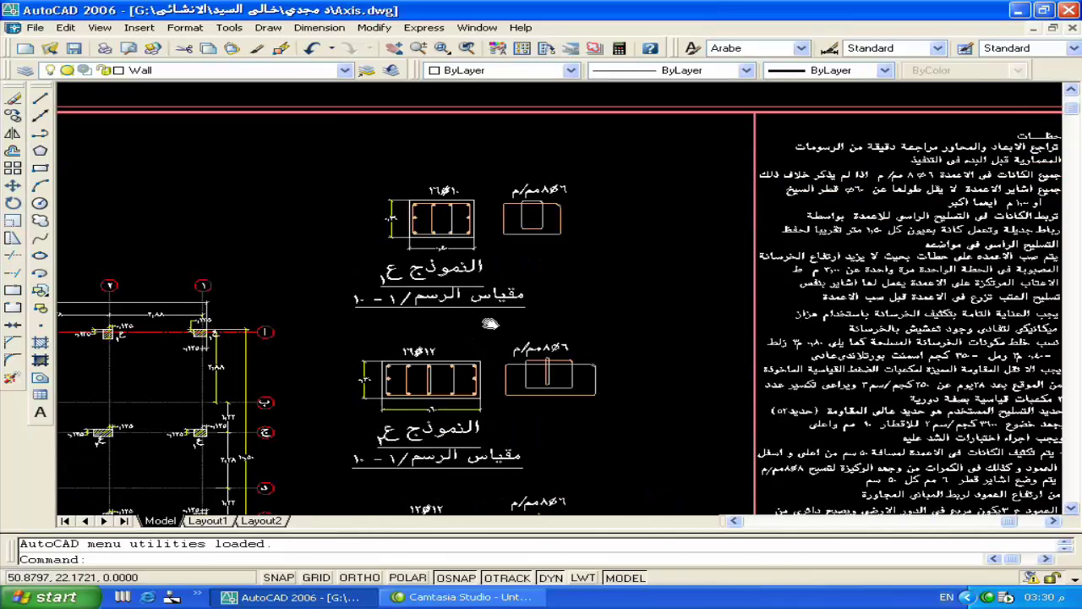
pyautogui.moveTo(490, 324); pyautogui.dragTo(596, 111, button='middle')
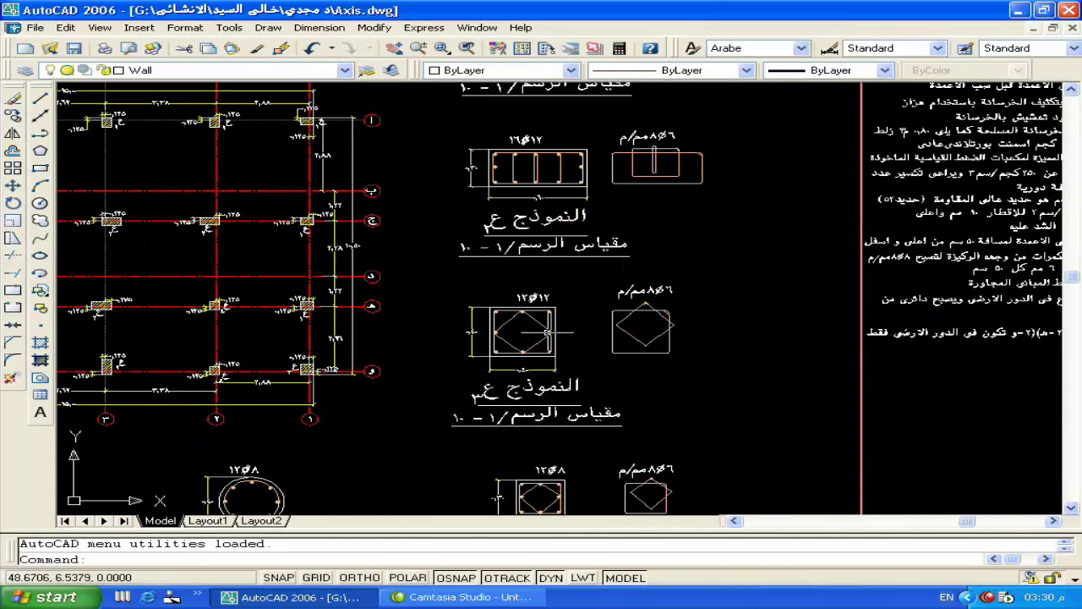
# Step: Pan down to the column schedule table and title block
pyautogui.moveTo(548, 332); pyautogui.dragTo(549, 238, button='middle')
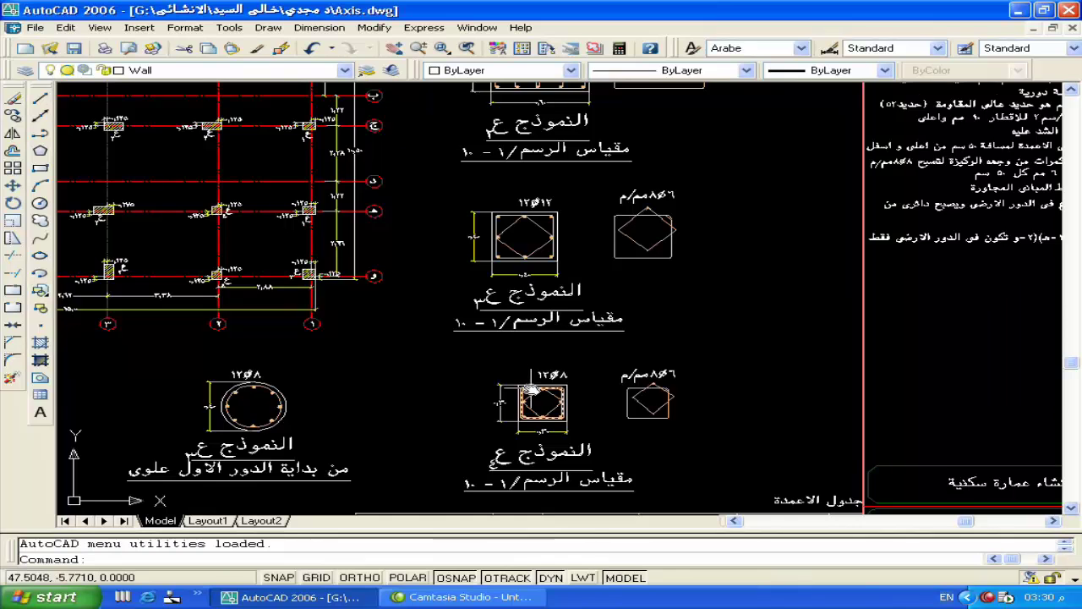
pyautogui.moveTo(551, 435); pyautogui.dragTo(596, 342, button='middle')
pyautogui.moveTo(609, 182); pyautogui.dragTo(511, 372, button='middle')
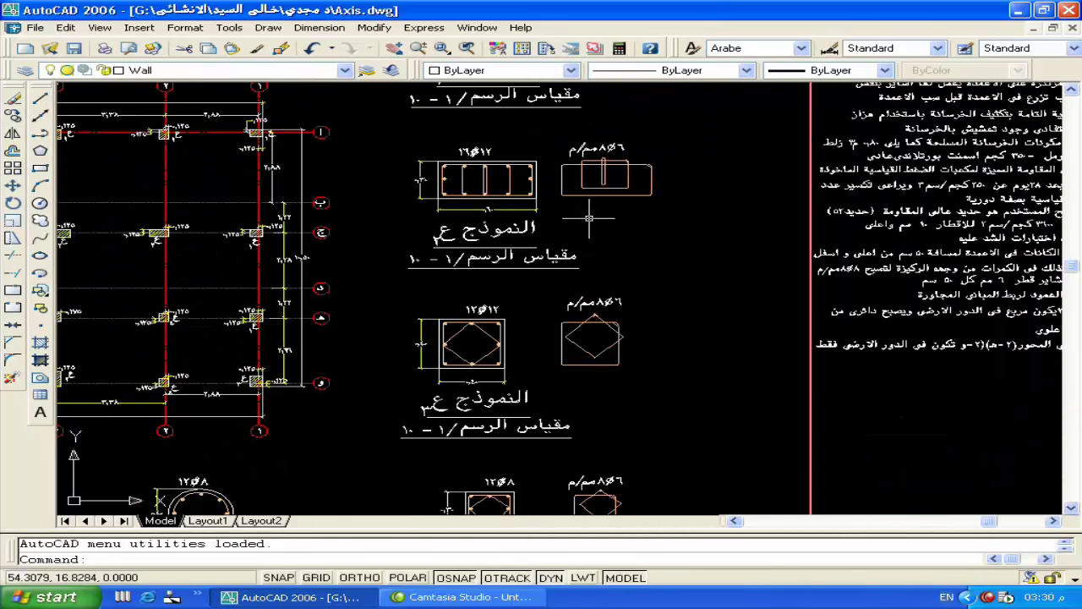
pyautogui.moveTo(551, 507); pyautogui.dragTo(623, 369, button='middle')
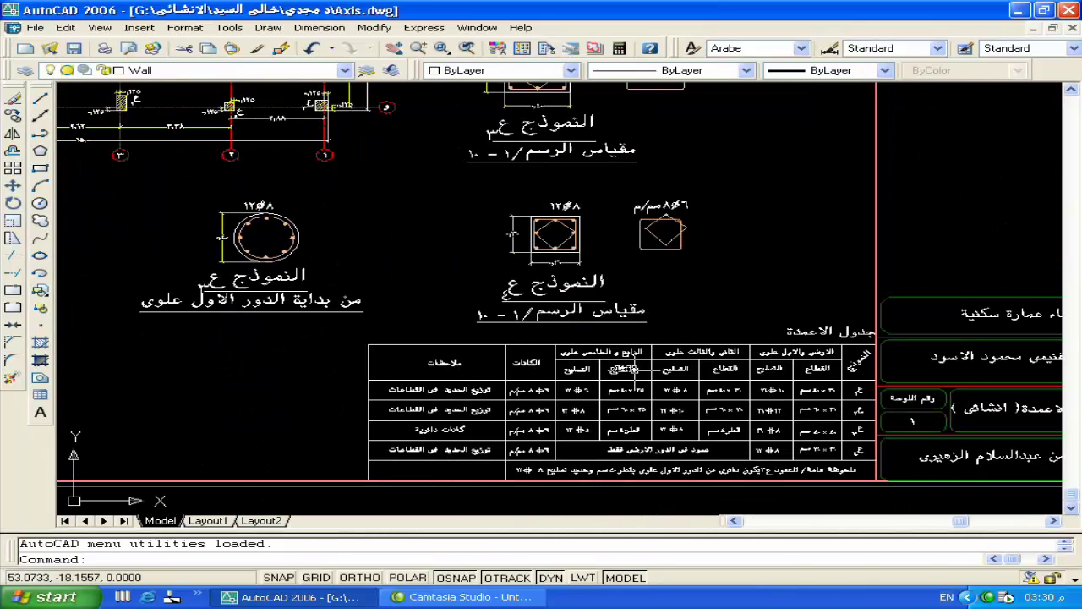
# Step: Zoom into the column schedule and pan across its rows, stirrups column and note
pyautogui.scroll(3, 850, 291)
pyautogui.scroll(2, 849, 291)
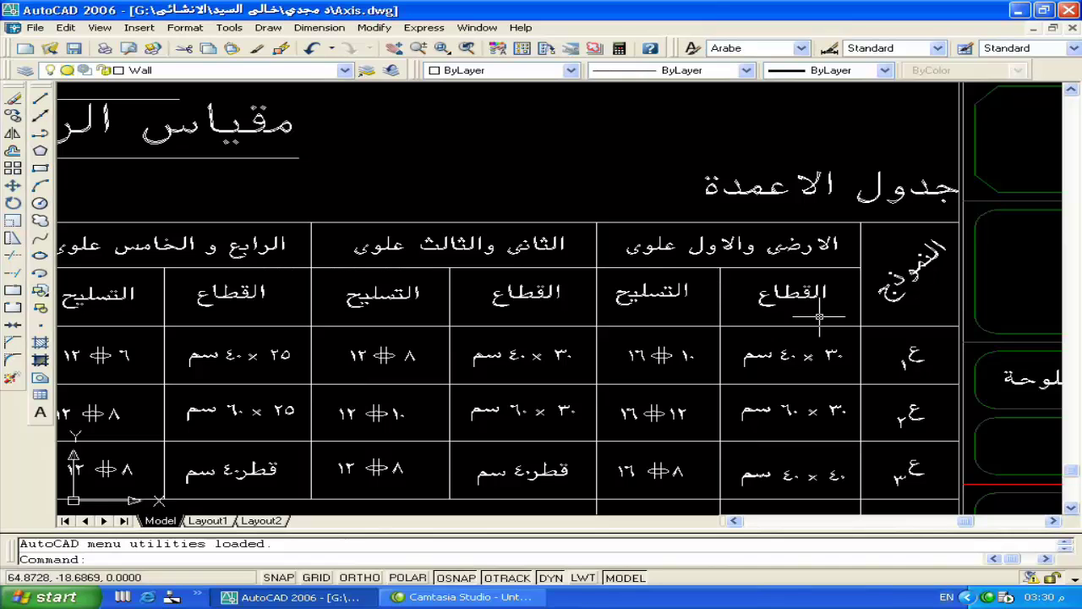
pyautogui.moveTo(652, 315); pyautogui.dragTo(790, 311, button='middle')
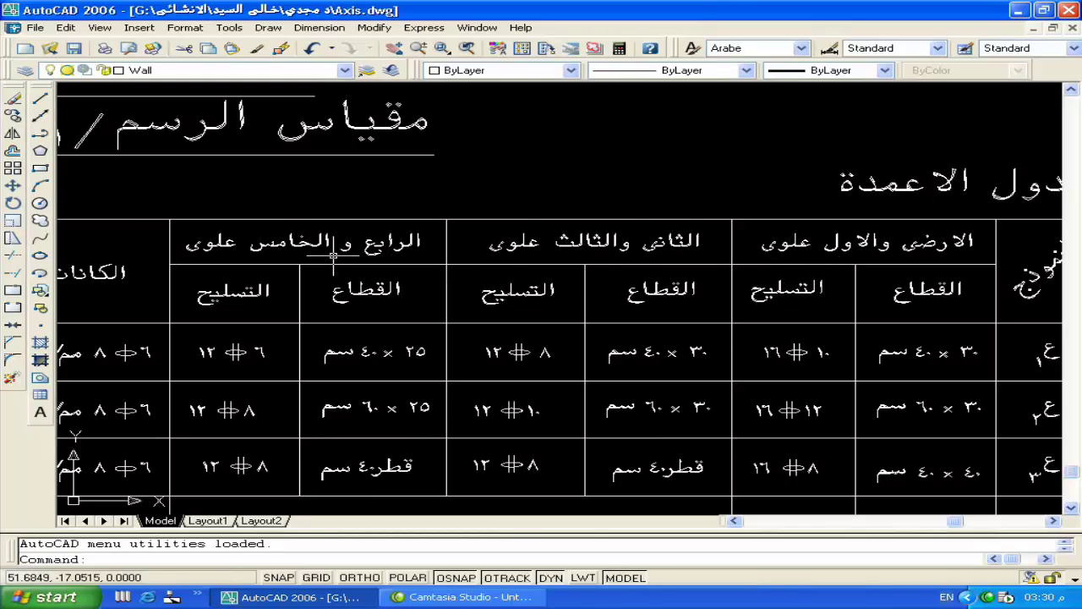
pyautogui.moveTo(592, 451); pyautogui.dragTo(527, 389, button='middle')
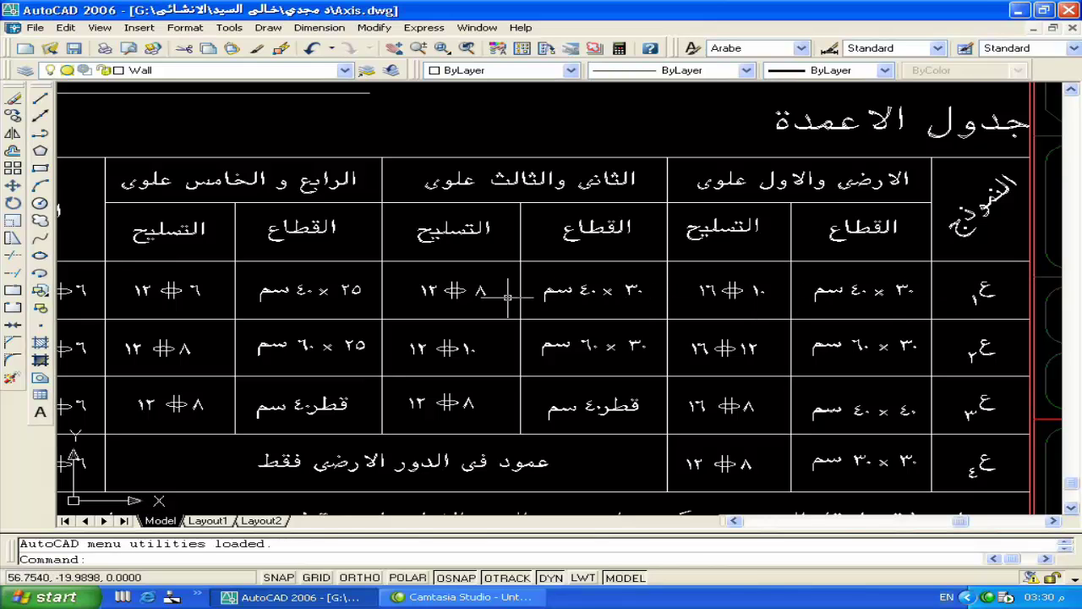
pyautogui.moveTo(369, 290); pyautogui.dragTo(466, 290, button='middle')
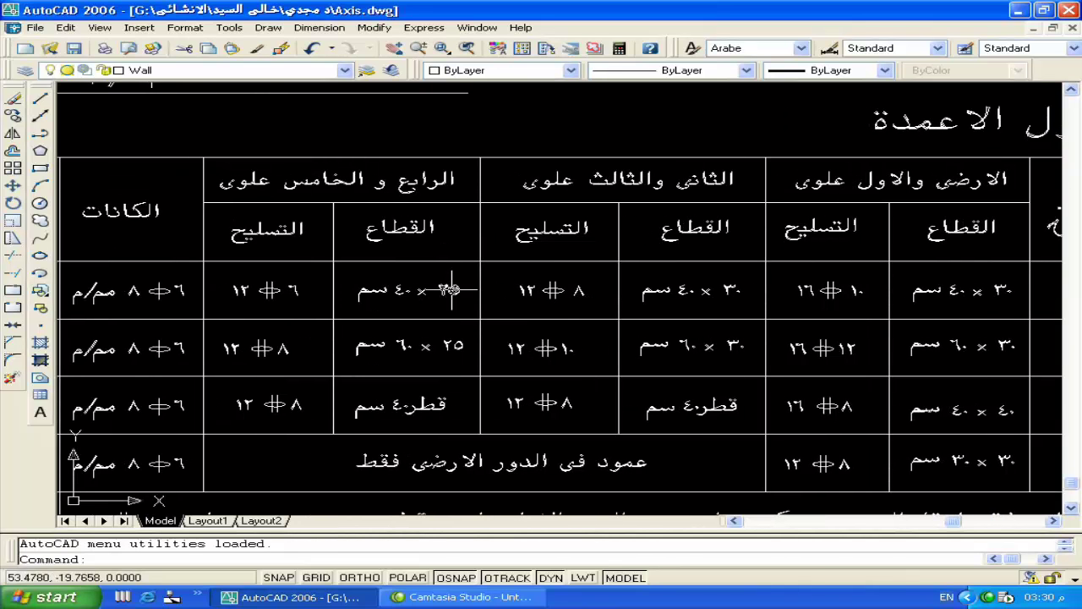
pyautogui.moveTo(255, 290); pyautogui.dragTo(259, 261, button='middle')
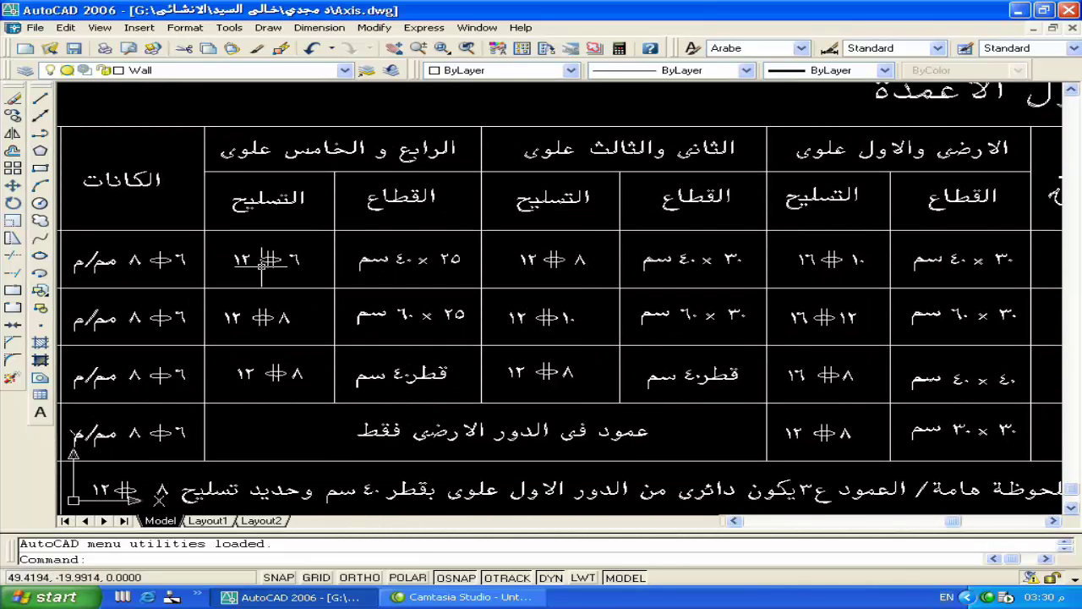
pyautogui.moveTo(452, 367); pyautogui.dragTo(450, 351, button='middle')
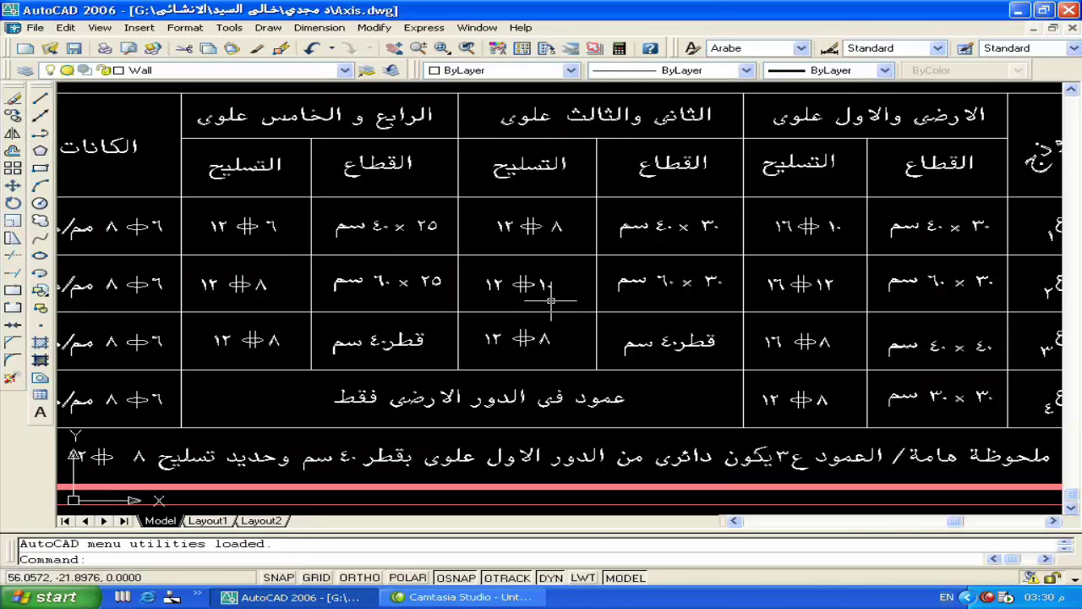
# Step: Zoom out and reposition to show the whole Axis.dwg sheet
pyautogui.scroll(-3, 550, 300)
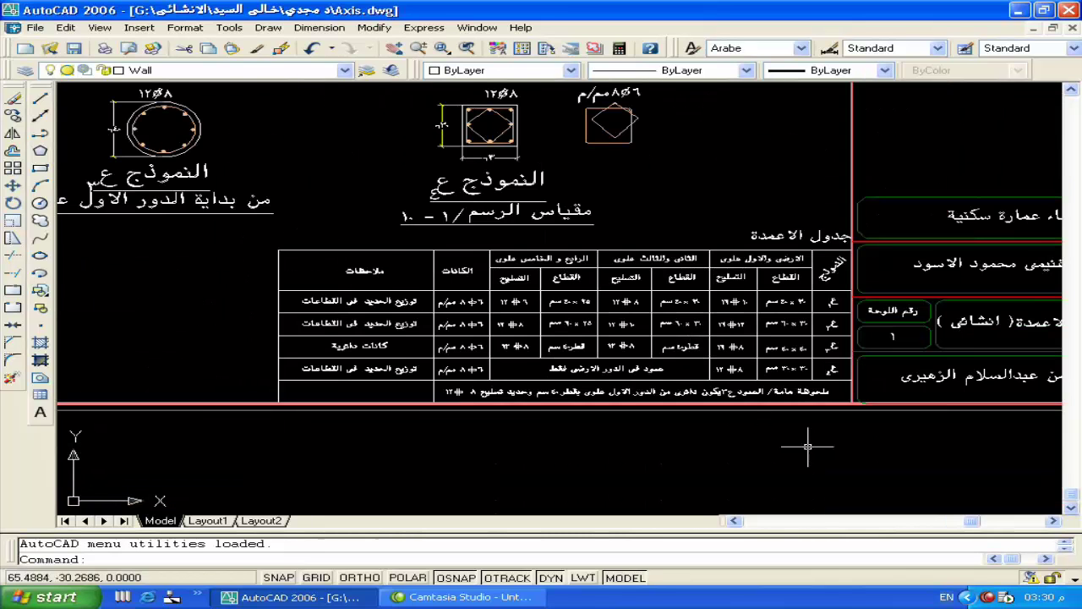
pyautogui.scroll(-1, 814, 427)
pyautogui.scroll(-1, 814, 426)
pyautogui.moveTo(814, 427)
pyautogui.mouseDown(button='middle')
pyautogui.moveTo(623, 506)
pyautogui.moveTo(619, 532)
pyautogui.mouseUp(button='middle')
pyautogui.scroll(5, 784, 215)
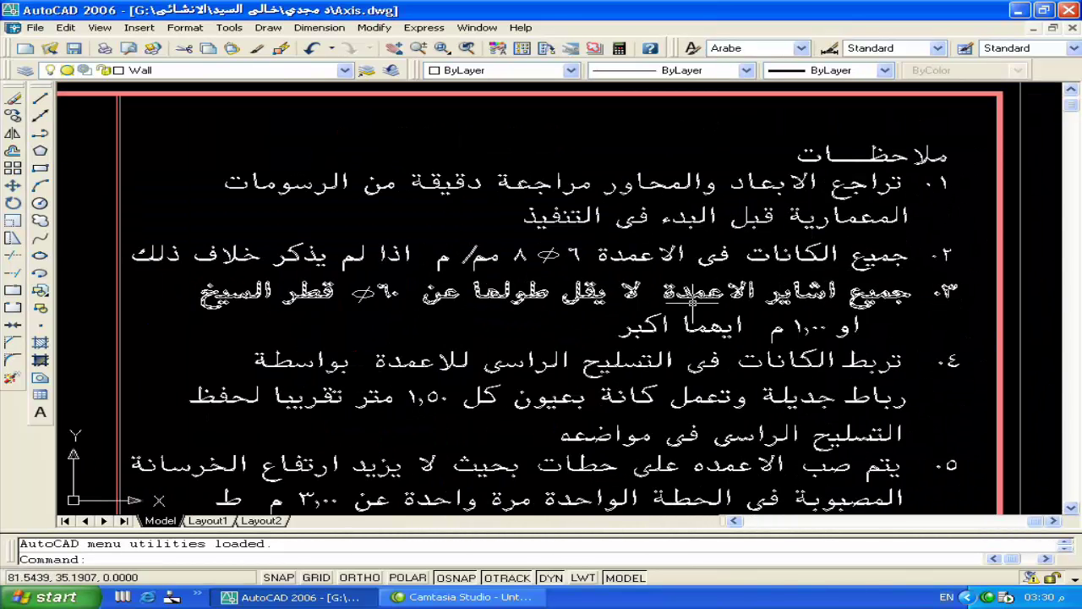
pyautogui.moveTo(786, 291); pyautogui.dragTo(791, 221, button='middle')
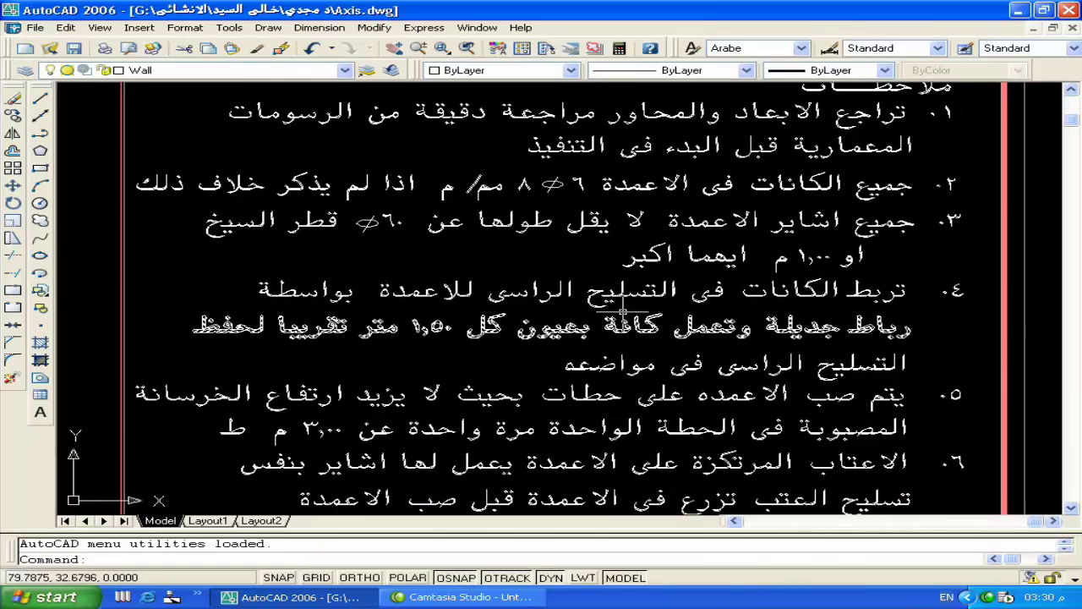
pyautogui.moveTo(845, 427); pyautogui.dragTo(859, 365, button='middle')
pyautogui.moveTo(770, 481); pyautogui.dragTo(780, 385, button='middle')
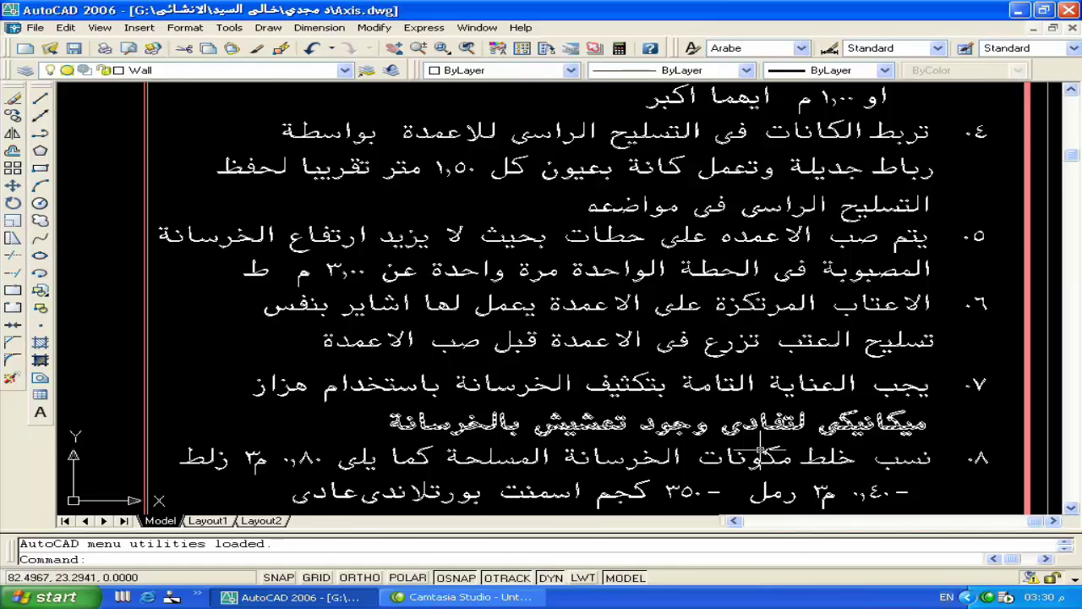
pyautogui.moveTo(917, 425); pyautogui.dragTo(934, 355, button='middle')
pyautogui.moveTo(811, 423); pyautogui.dragTo(829, 399, button='middle')
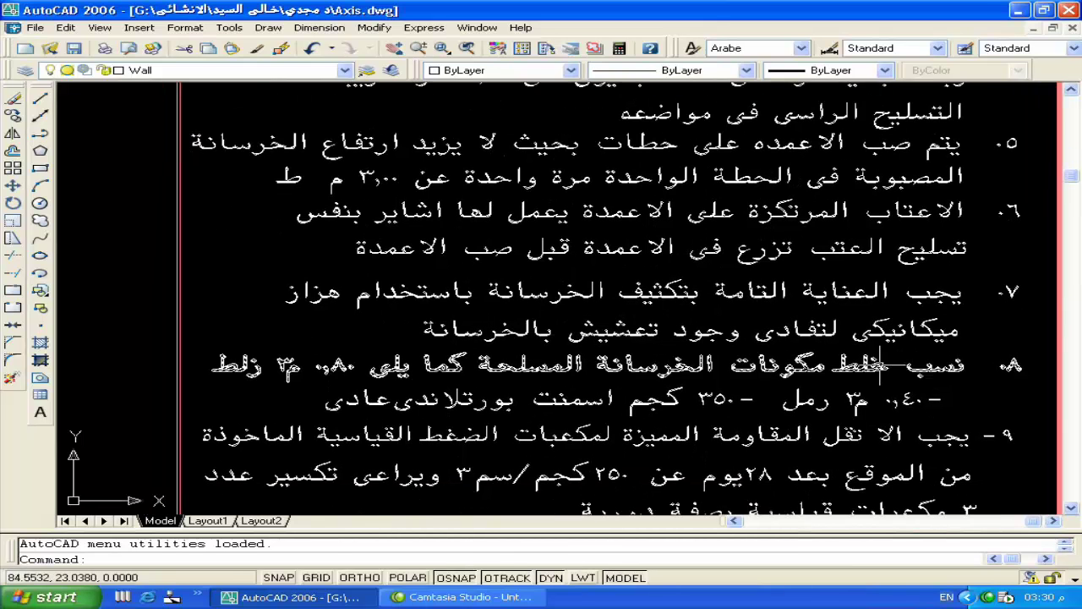
pyautogui.moveTo(858, 439); pyautogui.dragTo(848, 298, button='middle')
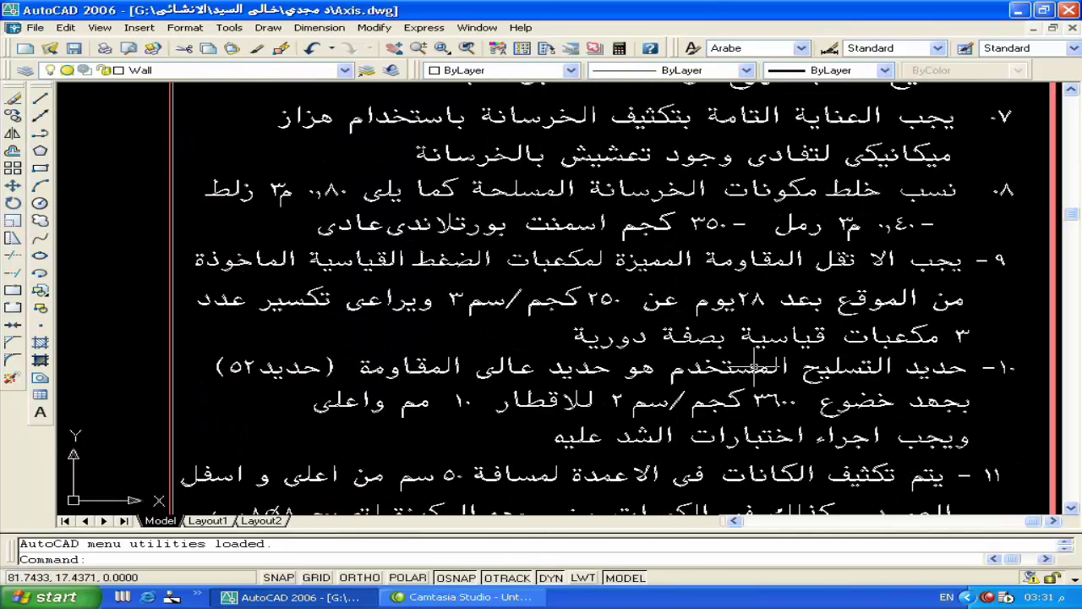
pyautogui.moveTo(754, 366); pyautogui.dragTo(738, 282, button='middle')
pyautogui.moveTo(829, 279); pyautogui.dragTo(826, 144, button='middle')
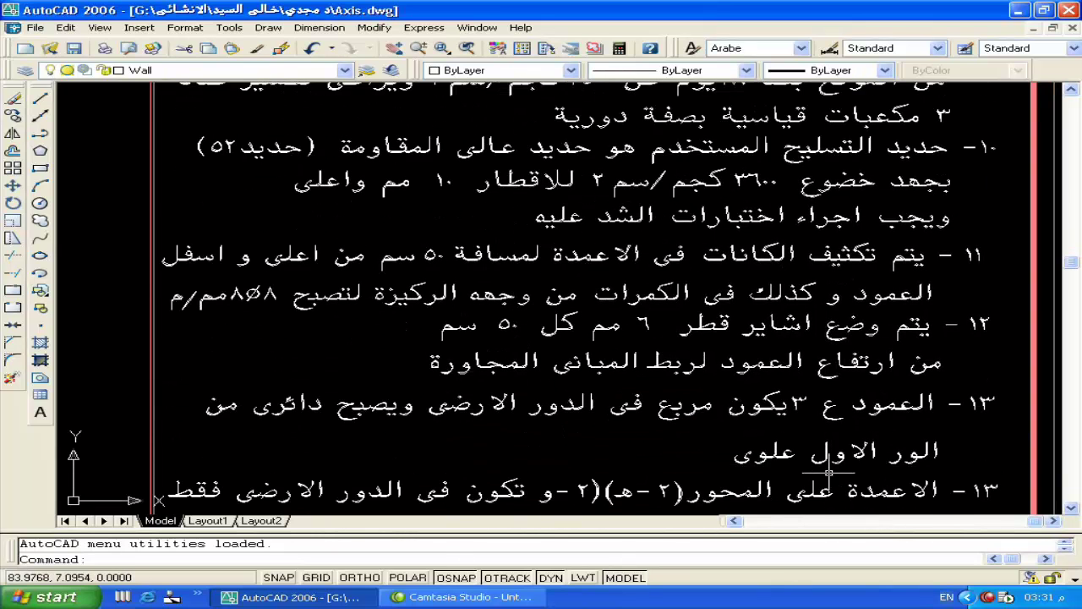
pyautogui.moveTo(828, 473); pyautogui.dragTo(828, 427, button='middle')
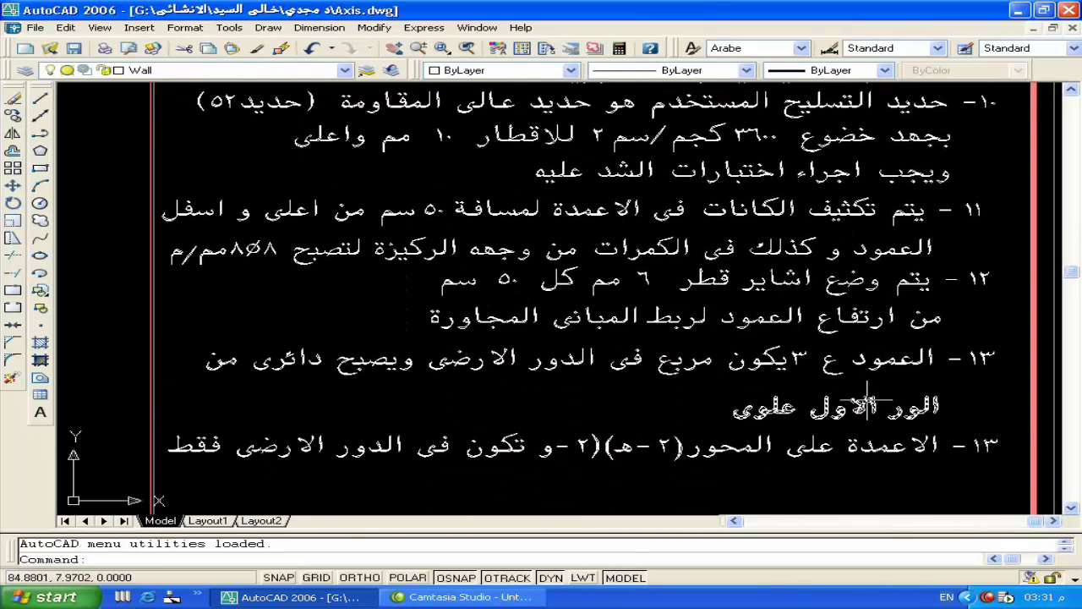
pyautogui.scroll(-5, 866, 404)
pyautogui.scroll(-2, 867, 404)
pyautogui.scroll(-2, 867, 404)
pyautogui.scroll(-1, 692, 412)
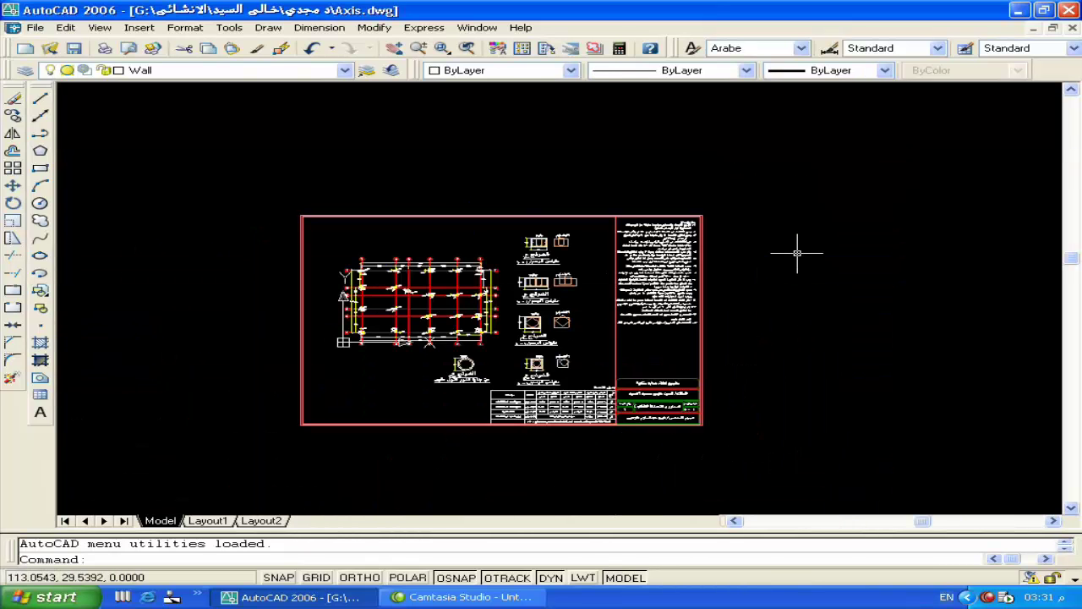
# Step: Close Axis.dwg without saving, nudge the 1.dwg plan, and minimize AutoCAD
pyautogui.click(1071, 29)
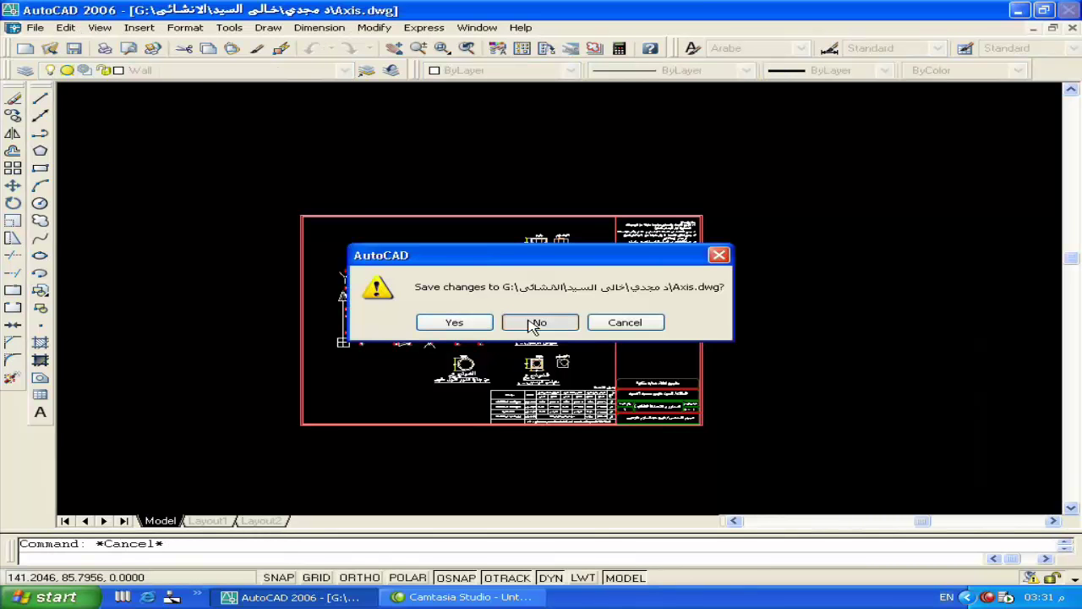
pyautogui.click(533, 320)
pyautogui.moveTo(420, 314); pyautogui.dragTo(503, 317, button='middle')
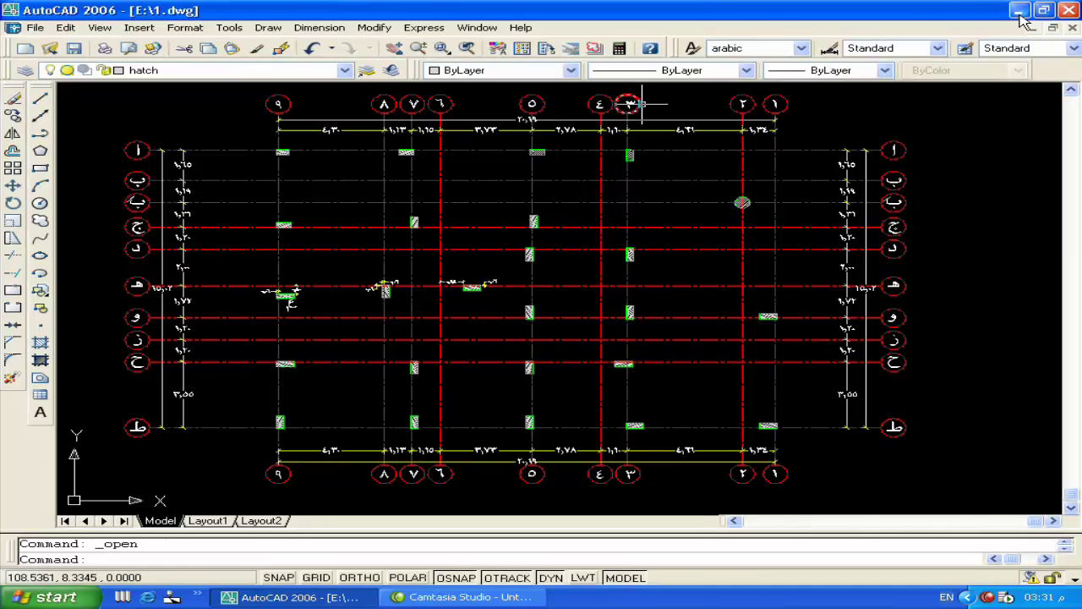
pyautogui.click(1019, 10)
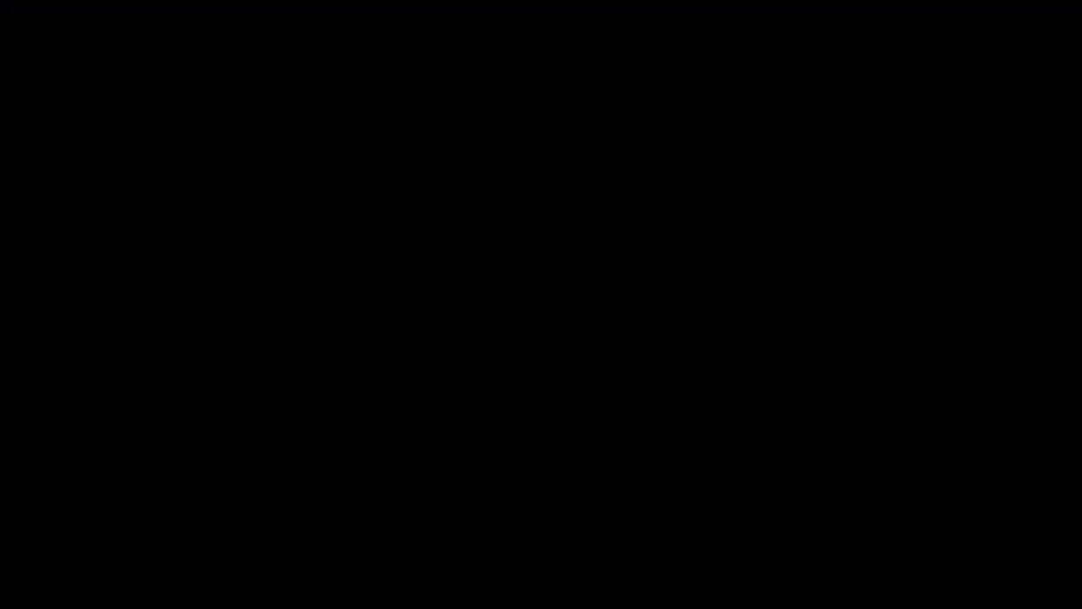